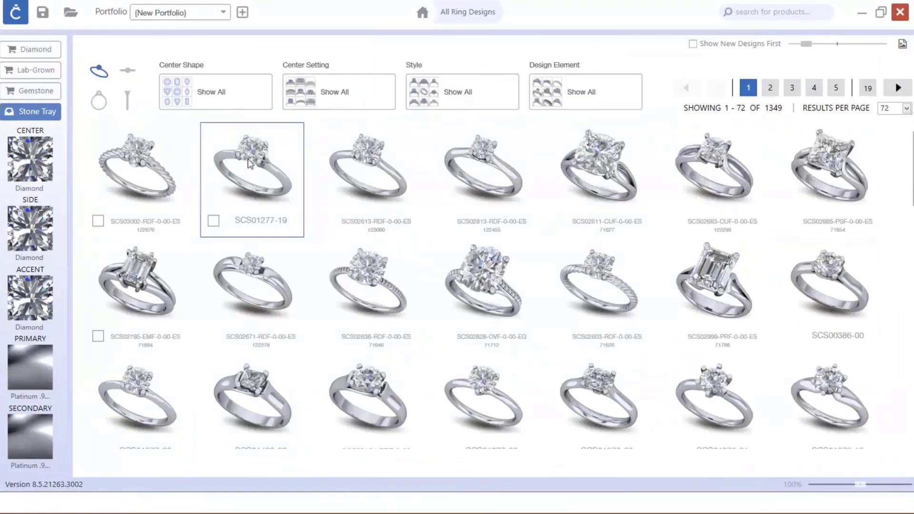
Open the ring design SCS01277-19 from the ring catalog and start designing with it
{"action": "left_click", "coordinate": [250, 166]}
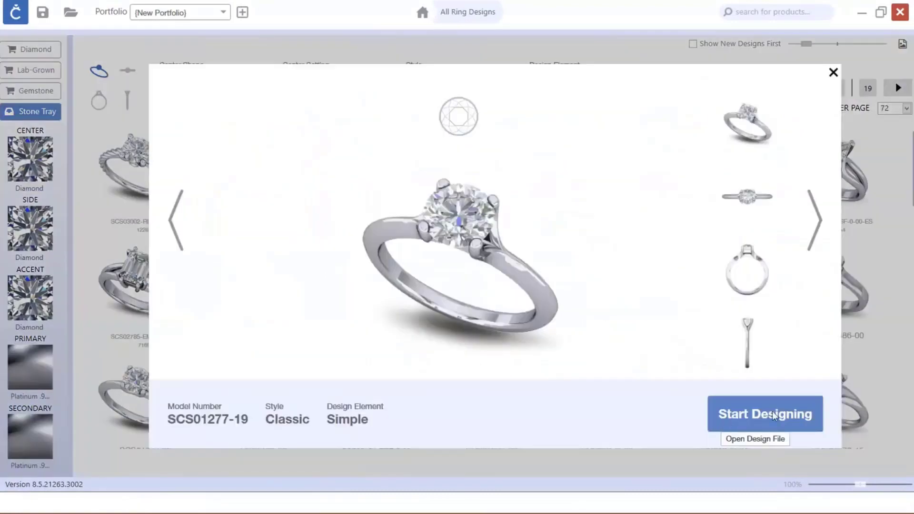
{"action": "left_click", "coordinate": [772, 414]}
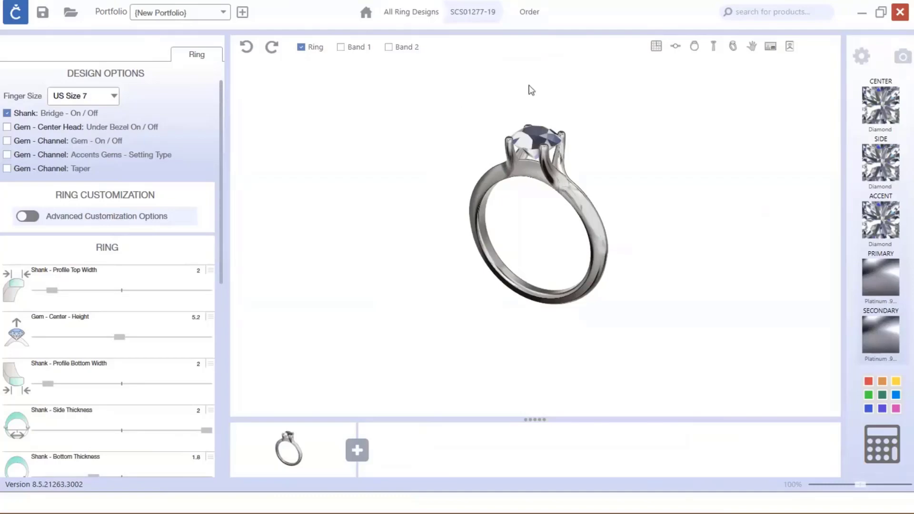
{"action": "left_click_drag", "start_coordinate": [536, 110], "coordinate": [633, 120]}
{"action": "scroll", "coordinate": [538, 182], "scroll_direction": "up", "scroll_amount": 5}
{"action": "scroll", "coordinate": [515, 227], "scroll_direction": "down", "scroll_amount": 5}
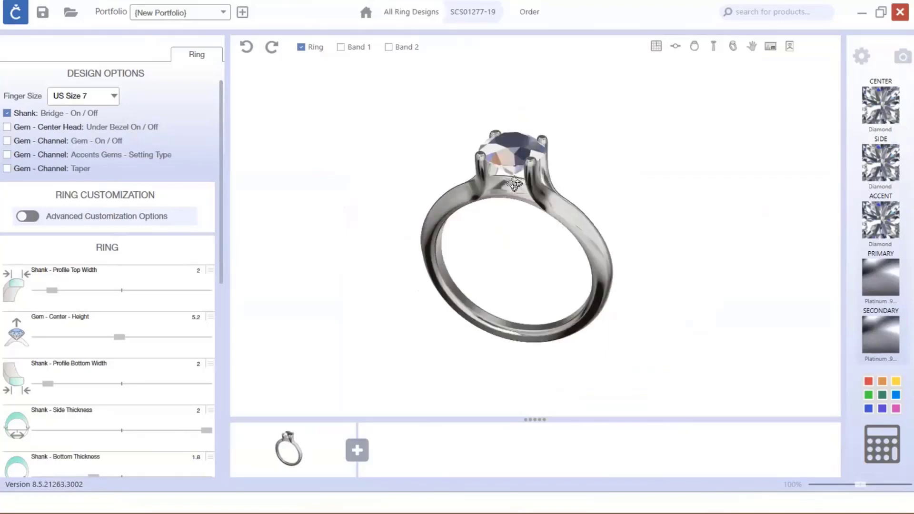
Open the render settings, turn off Render Ground Plane on Alpha Channel, and review the available resolutions while keeping 600 x 600
{"action": "left_click", "coordinate": [861, 55]}
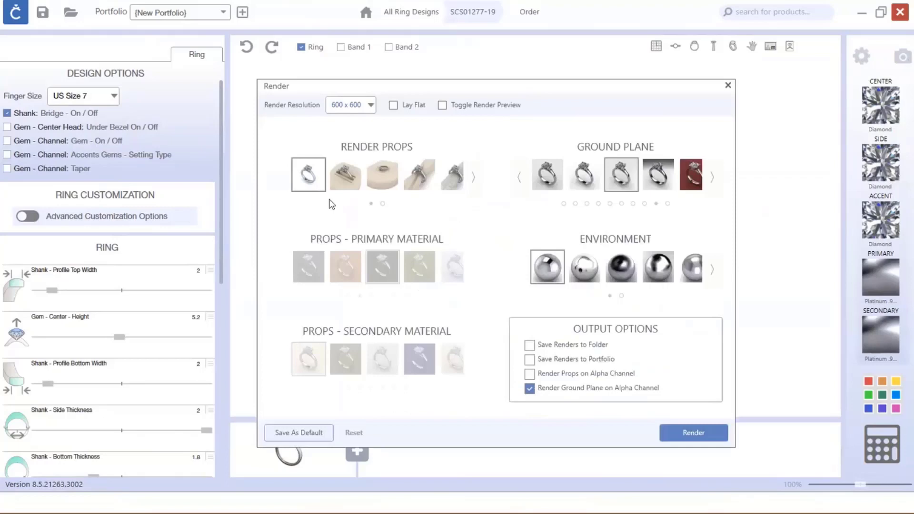
{"action": "left_click", "coordinate": [527, 388]}
{"action": "left_click", "coordinate": [370, 106]}
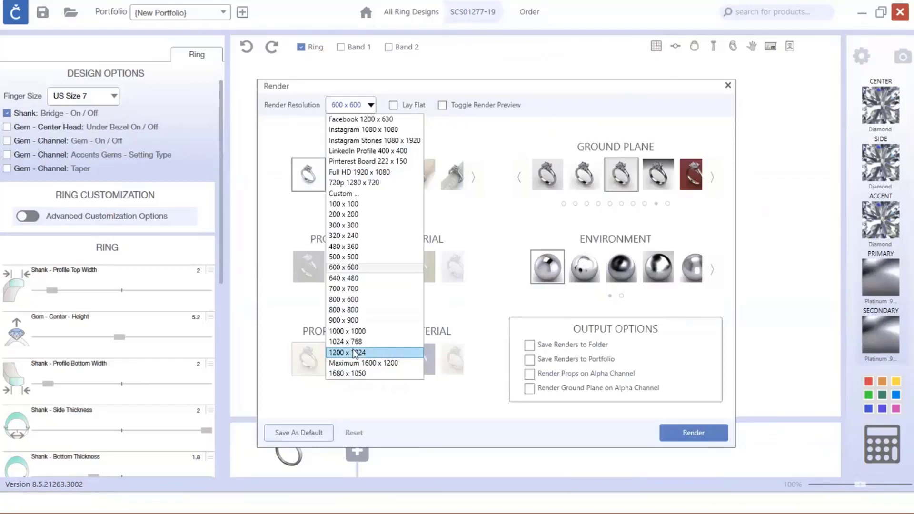
{"action": "left_click", "coordinate": [505, 134]}
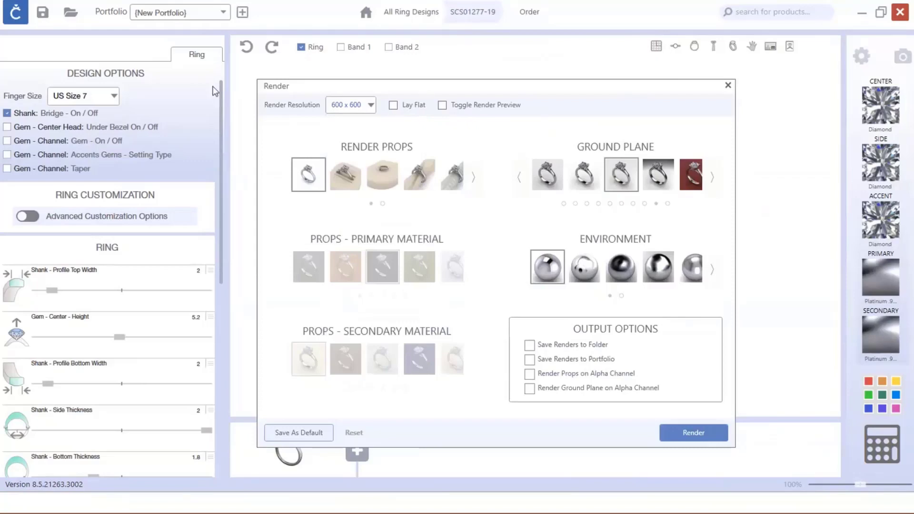
Try the Lay Flat option on the ring, inspect it from several angles, and switch the option off again
{"action": "left_click_drag", "start_coordinate": [422, 88], "coordinate": [216, 86]}
{"action": "right_click_drag", "start_coordinate": [670, 230], "coordinate": [597, 202]}
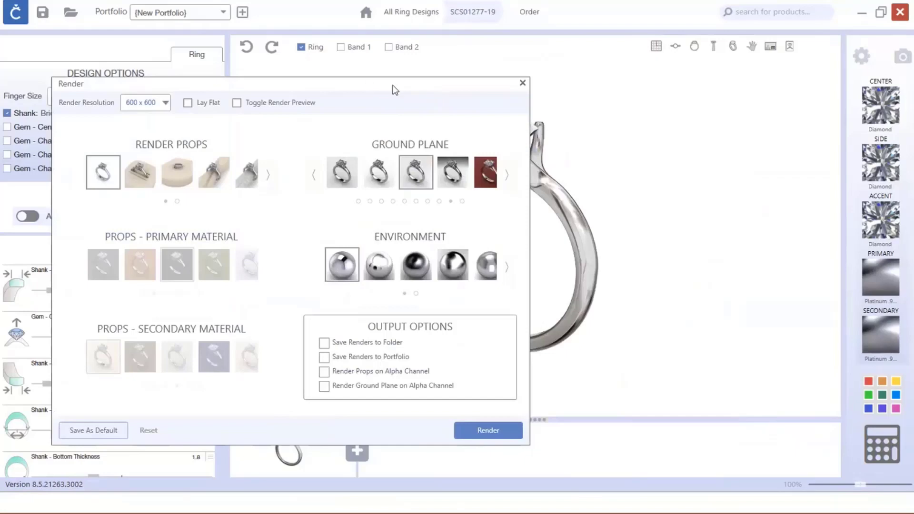
{"action": "left_click_drag", "start_coordinate": [394, 85], "coordinate": [364, 88]}
{"action": "right_click_drag", "start_coordinate": [671, 208], "coordinate": [638, 291]}
{"action": "scroll", "coordinate": [593, 167], "scroll_direction": "down", "scroll_amount": 5}
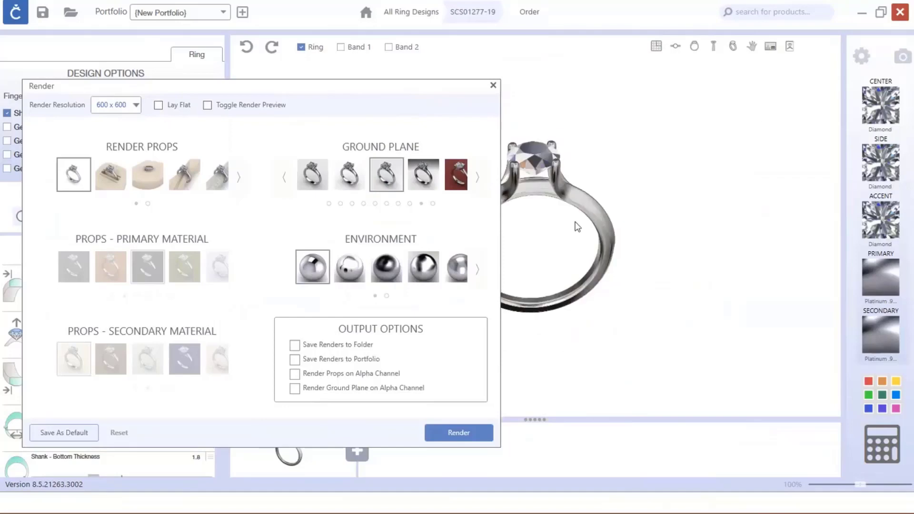
{"action": "left_click", "coordinate": [158, 105]}
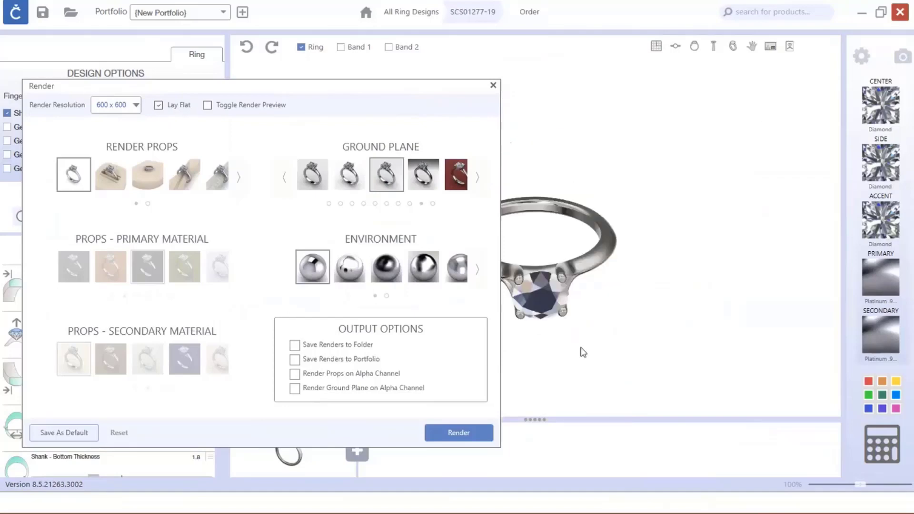
{"action": "right_click_drag", "start_coordinate": [581, 351], "coordinate": [655, 265]}
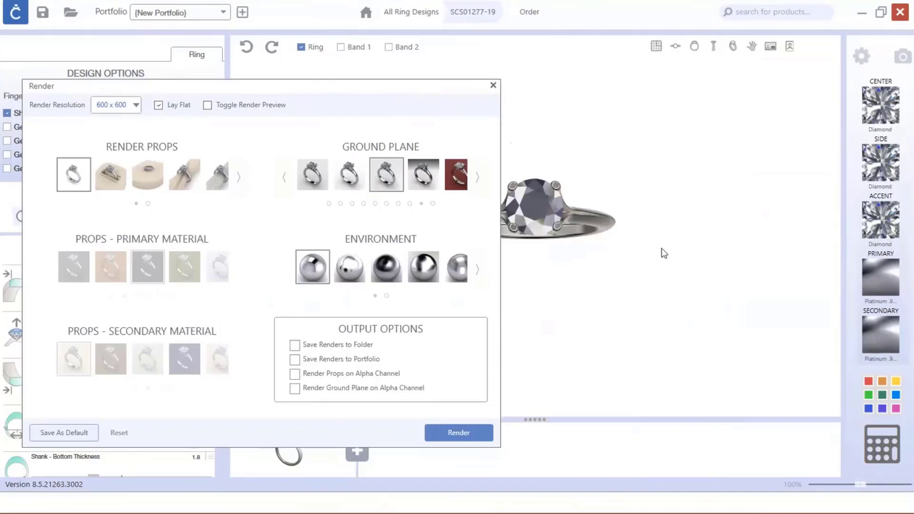
{"action": "mouse_move", "coordinate": [657, 285]}
{"action": "right_mouse_down"}
{"action": "mouse_move", "coordinate": [638, 284]}
{"action": "mouse_move", "coordinate": [649, 288]}
{"action": "right_mouse_up"}
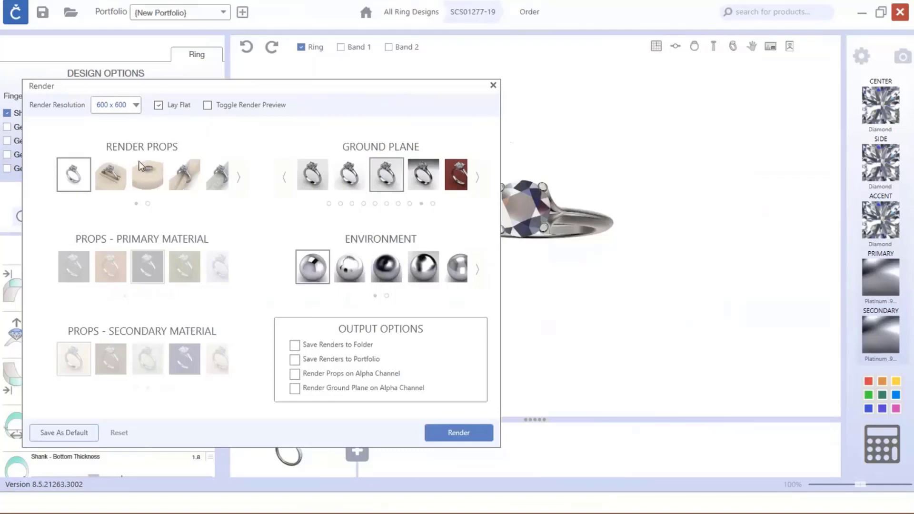
{"action": "left_click", "coordinate": [158, 104]}
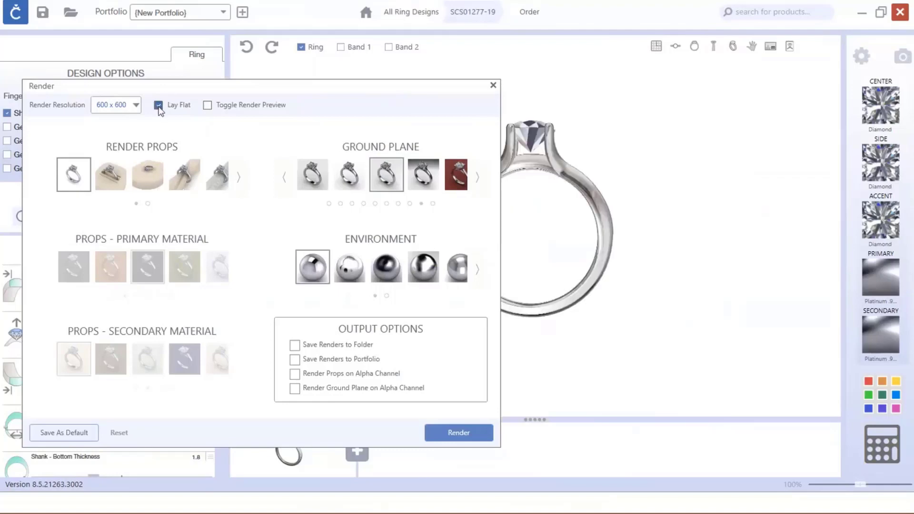
Switch on the render preview, check how the ring is framed at several angles and sizes, and switch the preview off
{"action": "left_click", "coordinate": [208, 105]}
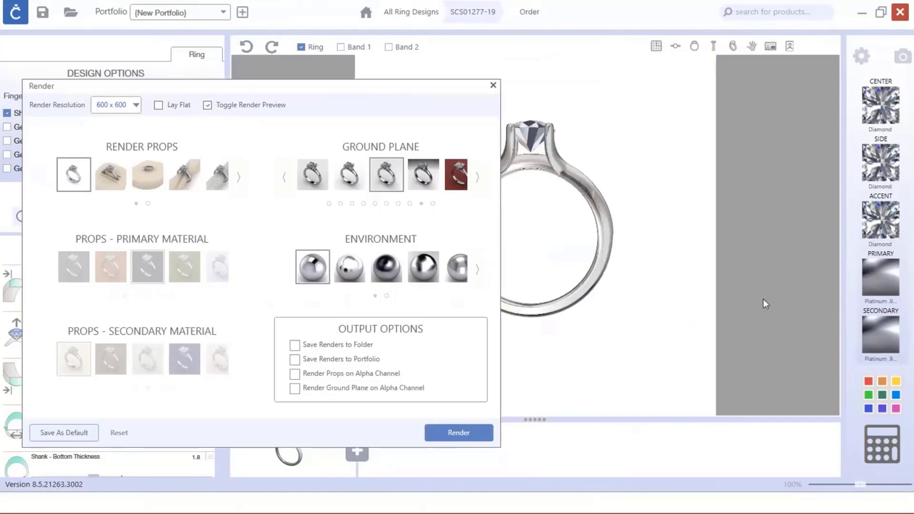
{"action": "left_click_drag", "start_coordinate": [763, 304], "coordinate": [649, 289]}
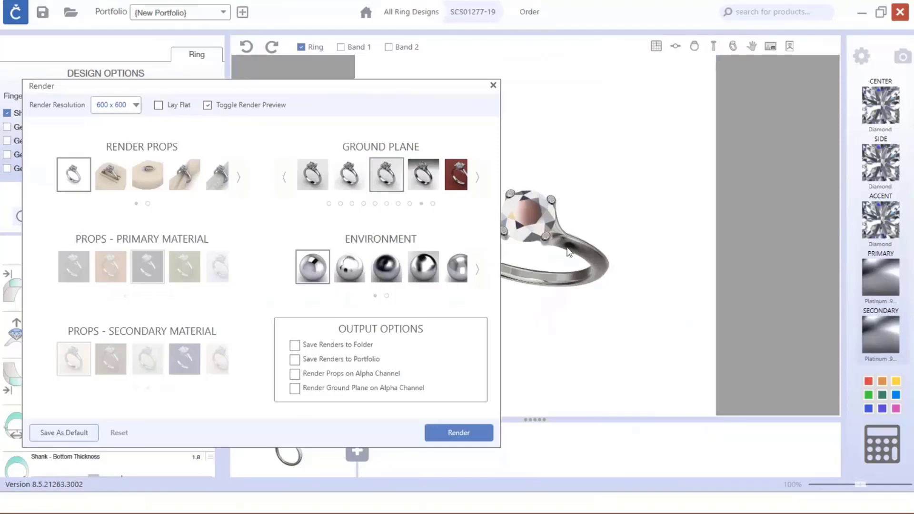
{"action": "right_click_drag", "start_coordinate": [568, 250], "coordinate": [665, 260]}
{"action": "scroll", "coordinate": [666, 261], "scroll_direction": "up", "scroll_amount": 5}
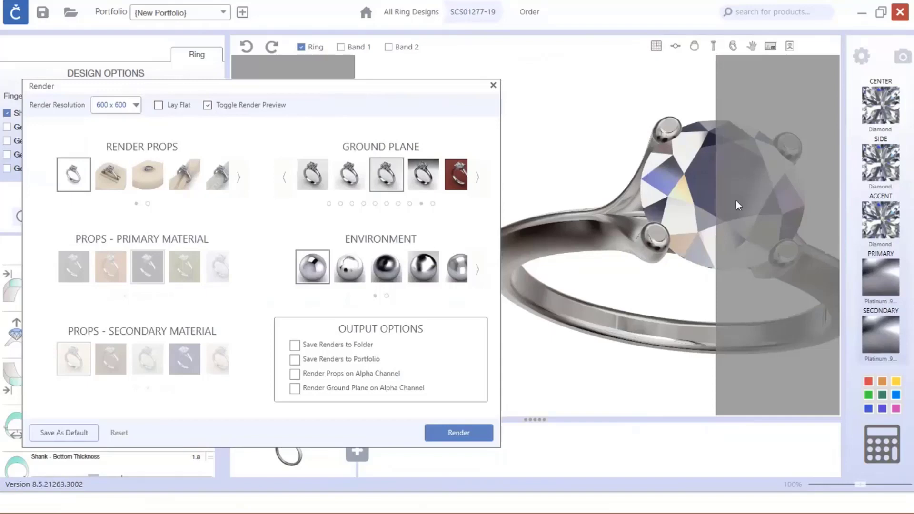
{"action": "left_click_drag", "start_coordinate": [736, 199], "coordinate": [604, 241]}
{"action": "scroll", "coordinate": [595, 257], "scroll_direction": "down", "scroll_amount": 4}
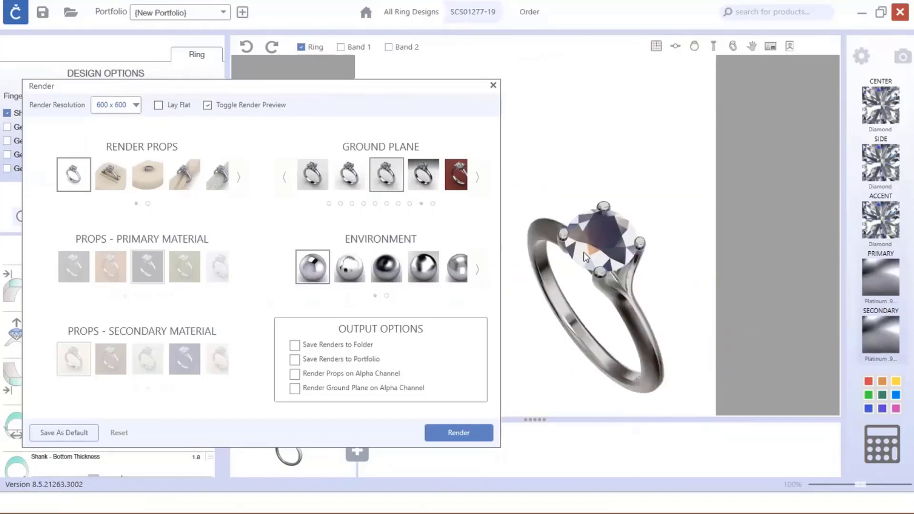
{"action": "right_click_drag", "start_coordinate": [595, 257], "coordinate": [654, 181]}
{"action": "left_click", "coordinate": [734, 48]}
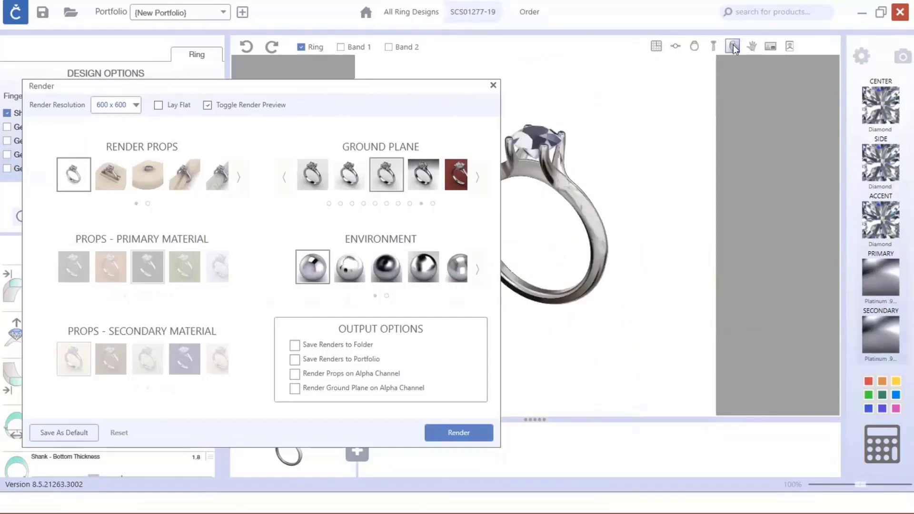
{"action": "right_click_drag", "start_coordinate": [556, 181], "coordinate": [552, 316]}
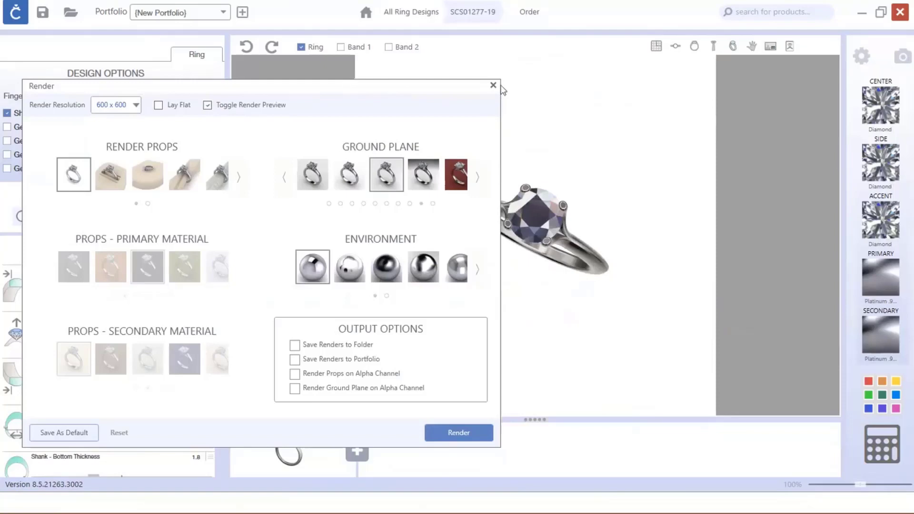
{"action": "left_click_drag", "start_coordinate": [497, 90], "coordinate": [659, 86]}
{"action": "left_click", "coordinate": [368, 101]}
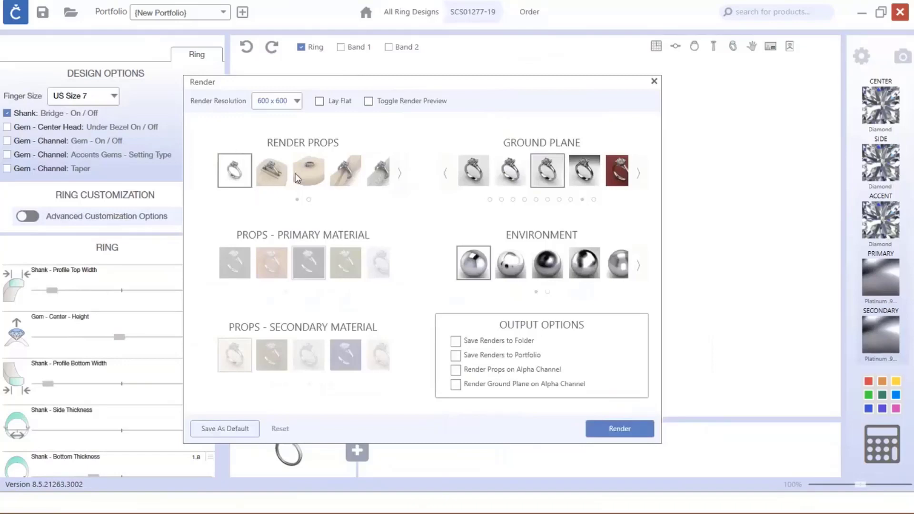
Select the open ring box as the render prop and give it the orange-brown wood primary material
{"action": "left_click", "coordinate": [401, 174]}
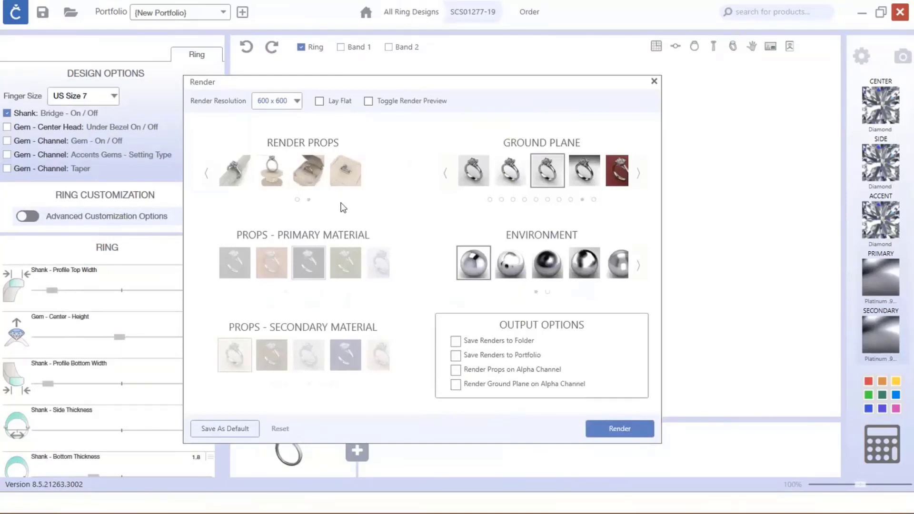
{"action": "left_click", "coordinate": [314, 184]}
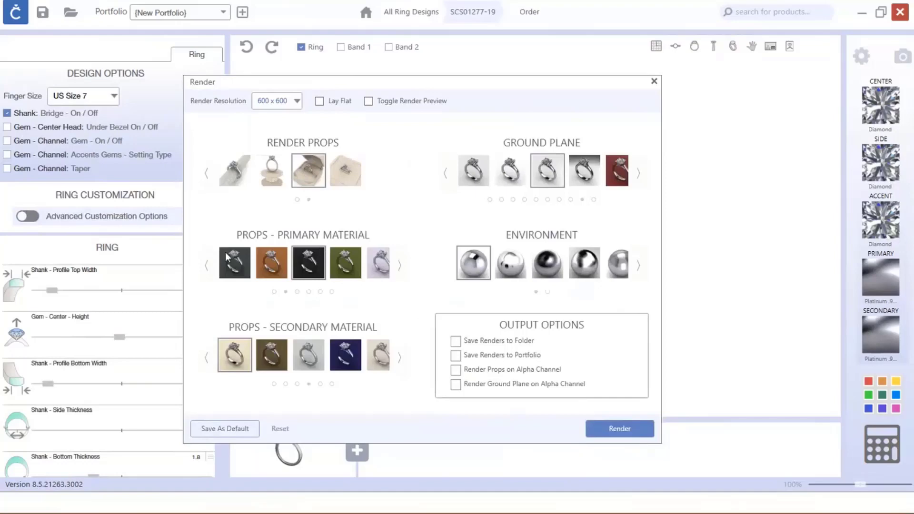
{"action": "left_click", "coordinate": [399, 265]}
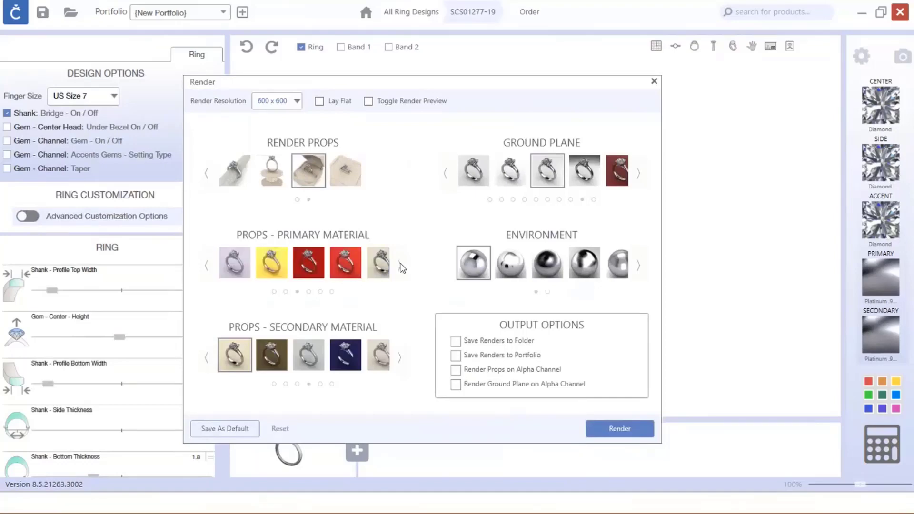
{"action": "left_click", "coordinate": [399, 265]}
{"action": "left_click", "coordinate": [400, 266]}
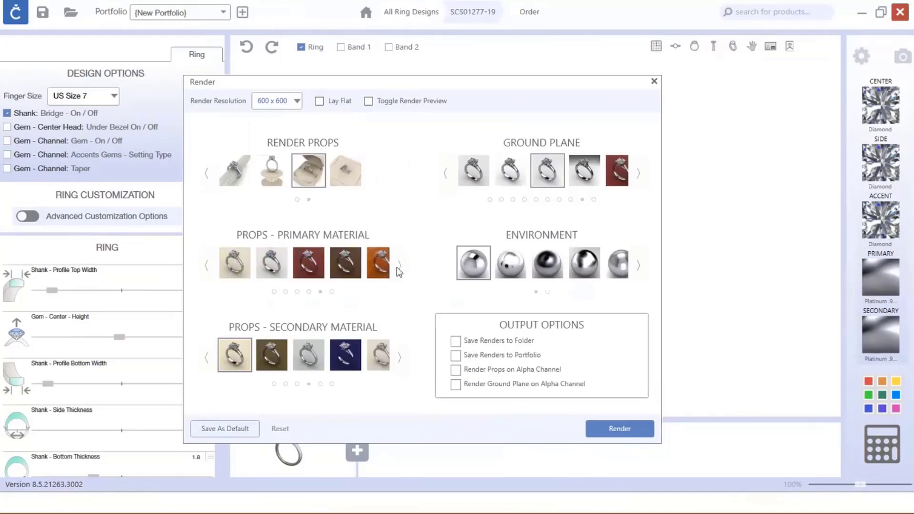
{"action": "left_click", "coordinate": [380, 266]}
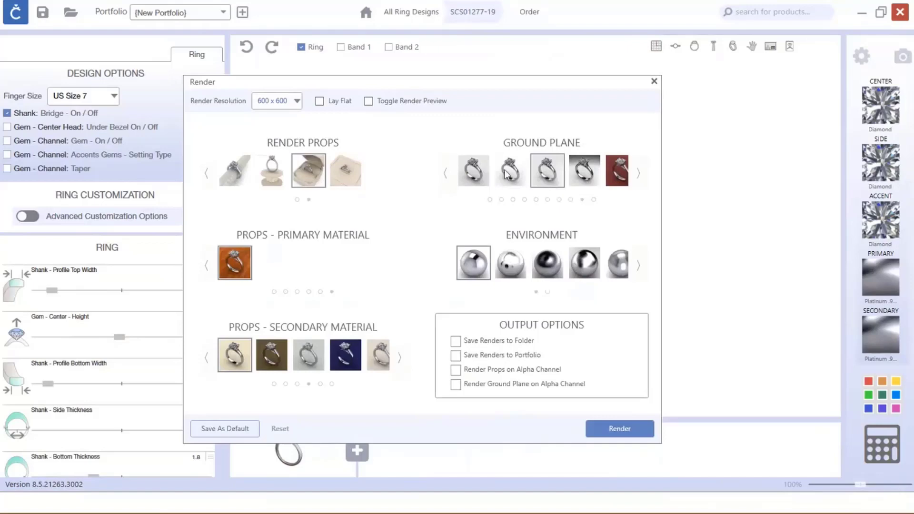
Choose the beige marbled stone ground plane and look through the environments, keeping the first one
{"action": "left_click", "coordinate": [446, 175]}
{"action": "left_click", "coordinate": [446, 175]}
{"action": "left_click", "coordinate": [447, 175]}
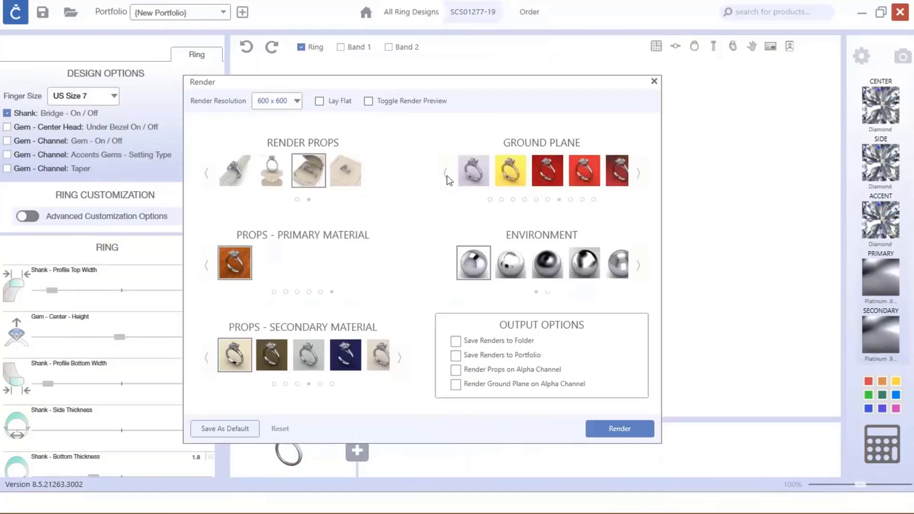
{"action": "left_click", "coordinate": [447, 175]}
{"action": "left_click", "coordinate": [447, 175]}
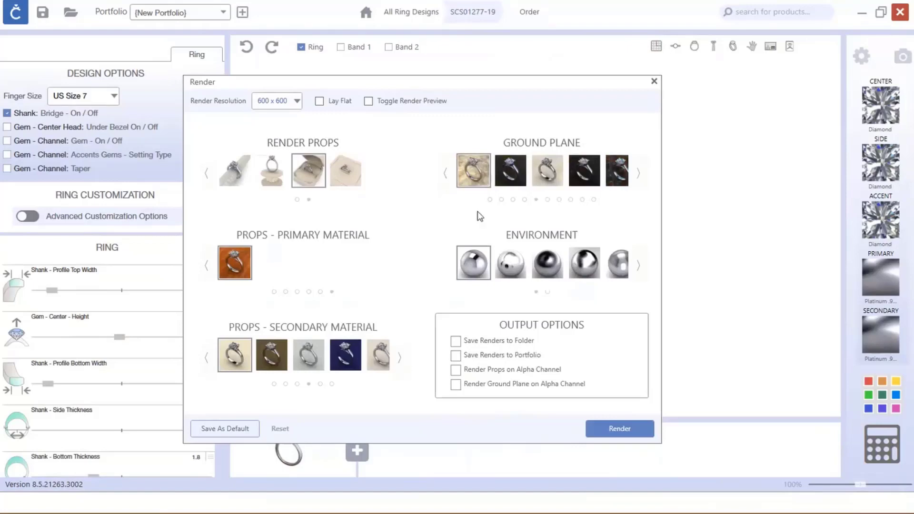
{"action": "left_click", "coordinate": [465, 171]}
{"action": "left_click", "coordinate": [638, 265]}
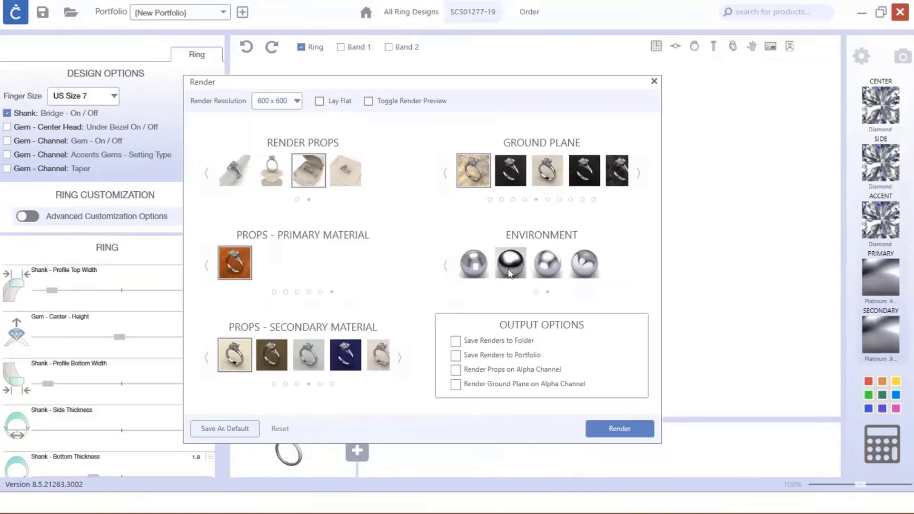
{"action": "left_click", "coordinate": [446, 266]}
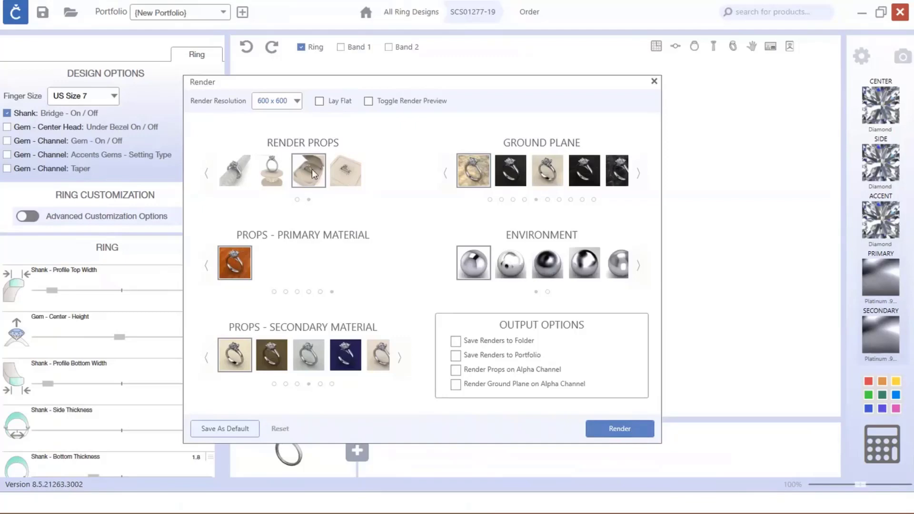
Frame the ring smaller and lower in the view at a slight angle to leave room for the ring box
{"action": "left_click_drag", "start_coordinate": [358, 88], "coordinate": [183, 91]}
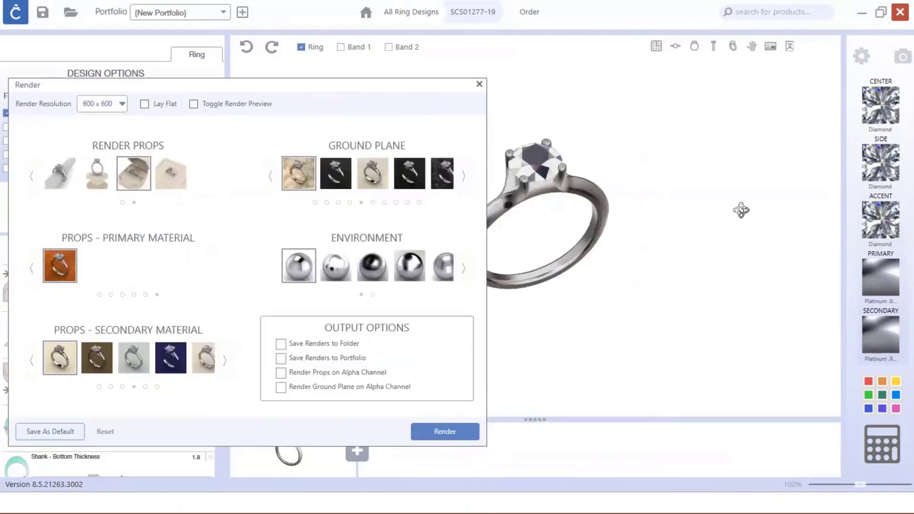
{"action": "scroll", "coordinate": [618, 225], "scroll_direction": "down", "scroll_amount": 4}
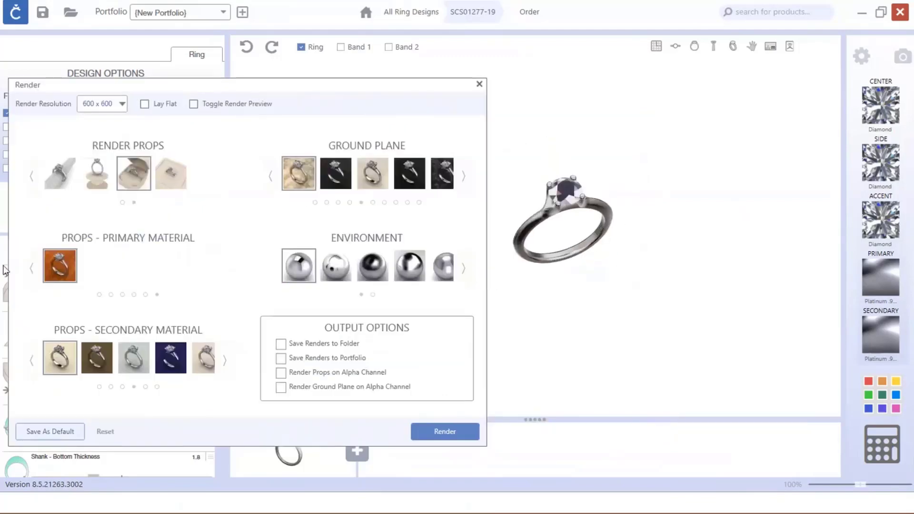
{"action": "left_click_drag", "start_coordinate": [309, 86], "coordinate": [360, 80]}
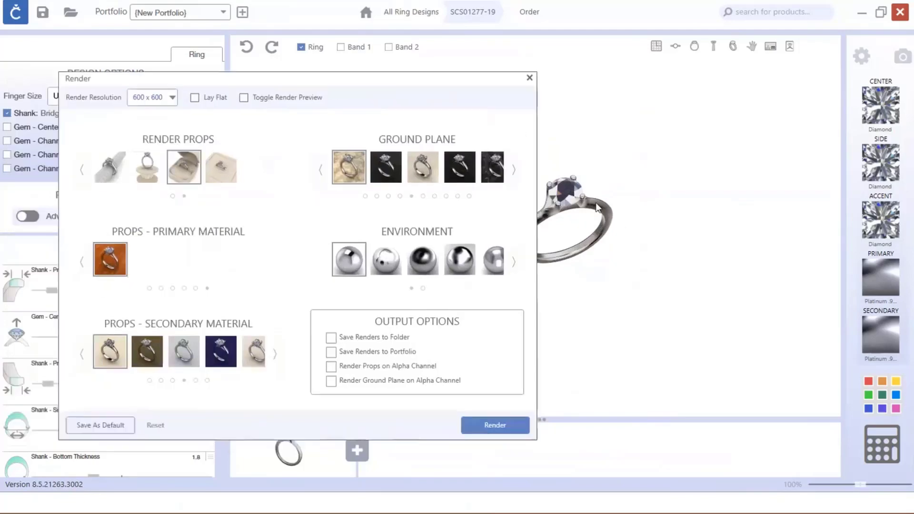
{"action": "left_click_drag", "start_coordinate": [576, 213], "coordinate": [551, 242]}
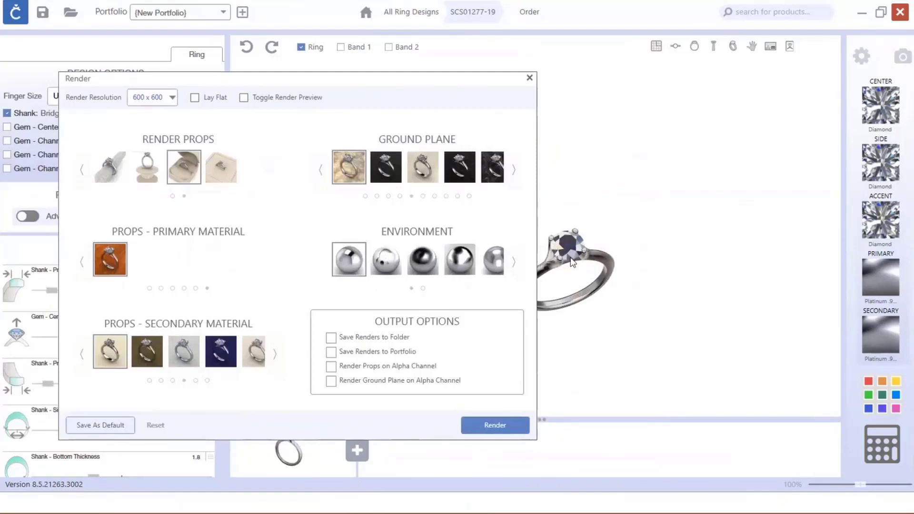
{"action": "left_click_drag", "start_coordinate": [564, 245], "coordinate": [559, 271]}
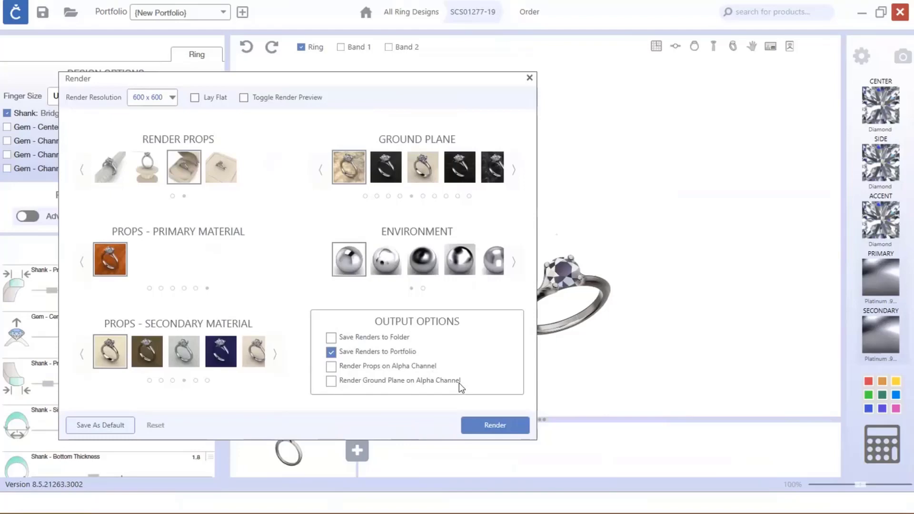
Render the ring in its box at 600 x 600 with Save Renders to Portfolio turned on
{"action": "left_click", "coordinate": [498, 428]}
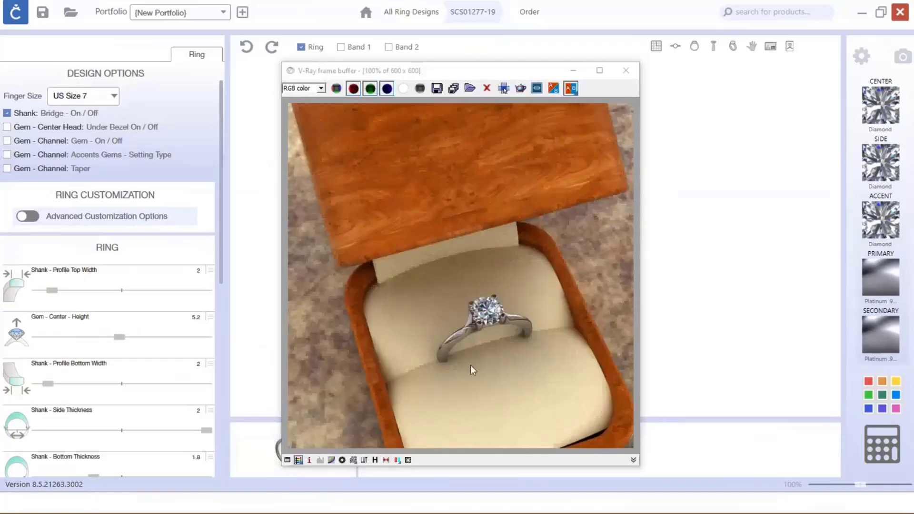
{"action": "left_click_drag", "start_coordinate": [355, 71], "coordinate": [191, 76]}
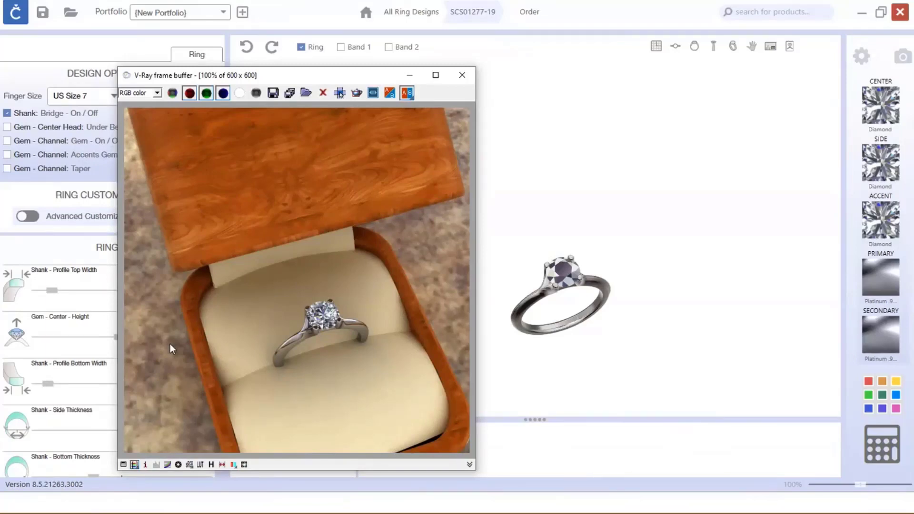
Close the finished render and turn on only Render Ground Plane on Alpha Channel of the two alpha output options
{"action": "left_click", "coordinate": [462, 75]}
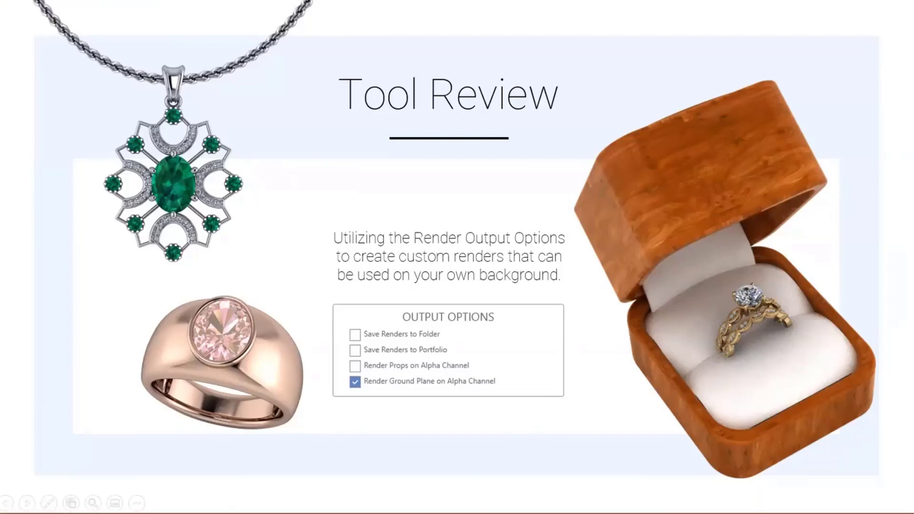
{"action": "left_click", "coordinate": [206, 503]}
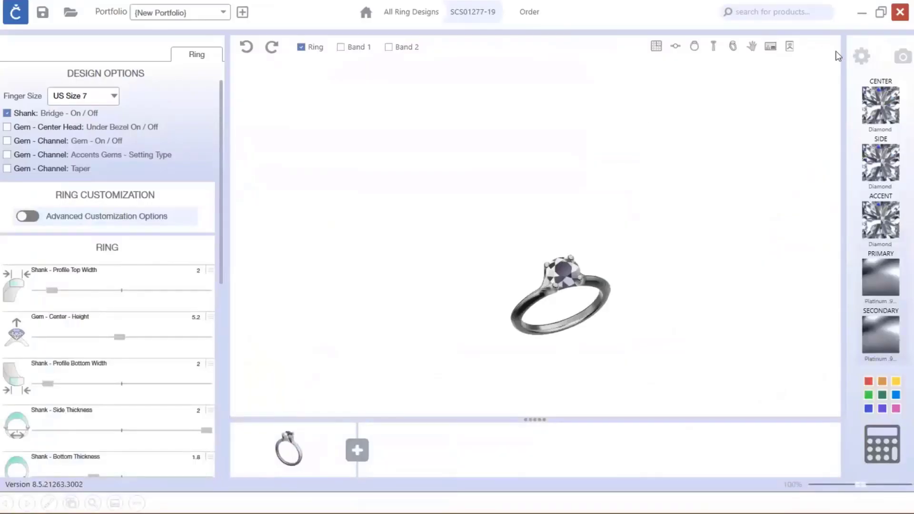
{"action": "left_click", "coordinate": [861, 56]}
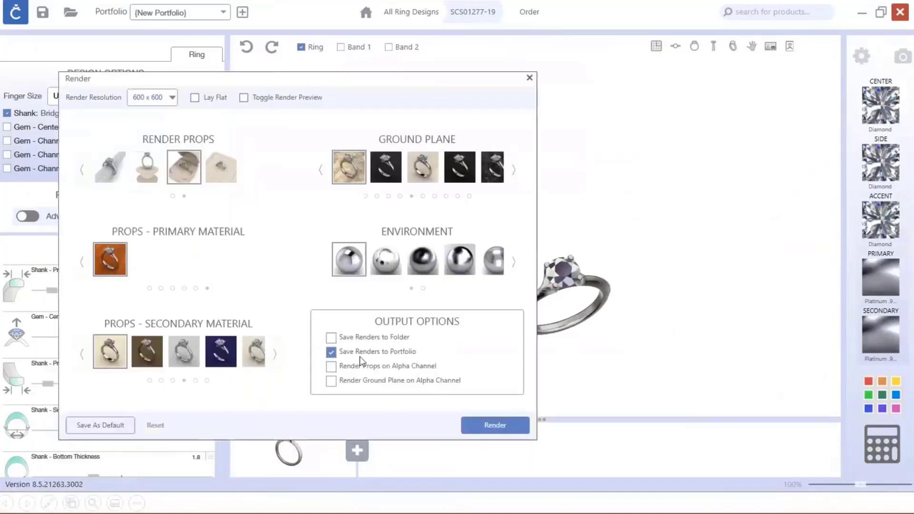
{"action": "left_click", "coordinate": [331, 381]}
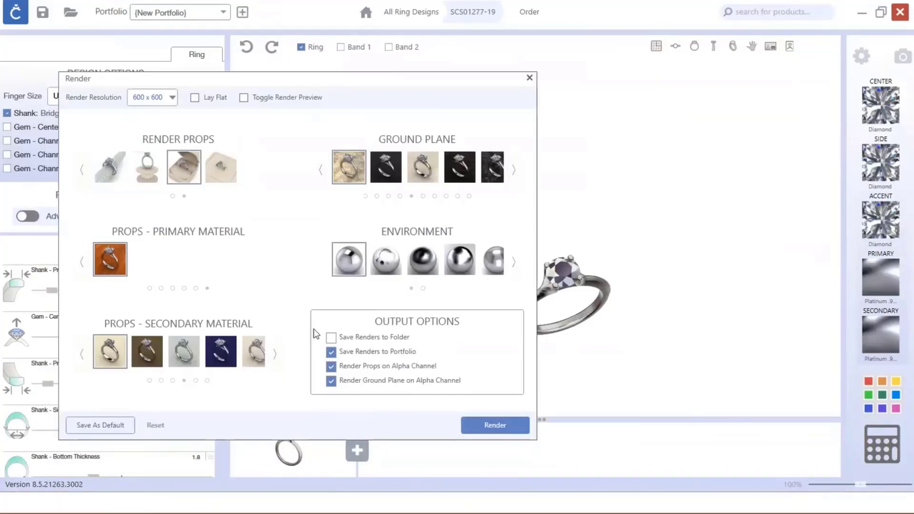
{"action": "left_click", "coordinate": [330, 366]}
Choose the third plain white swatch on the ninth page of ground planes and close the render options
{"action": "left_click", "coordinate": [515, 171]}
{"action": "left_click", "coordinate": [515, 172]}
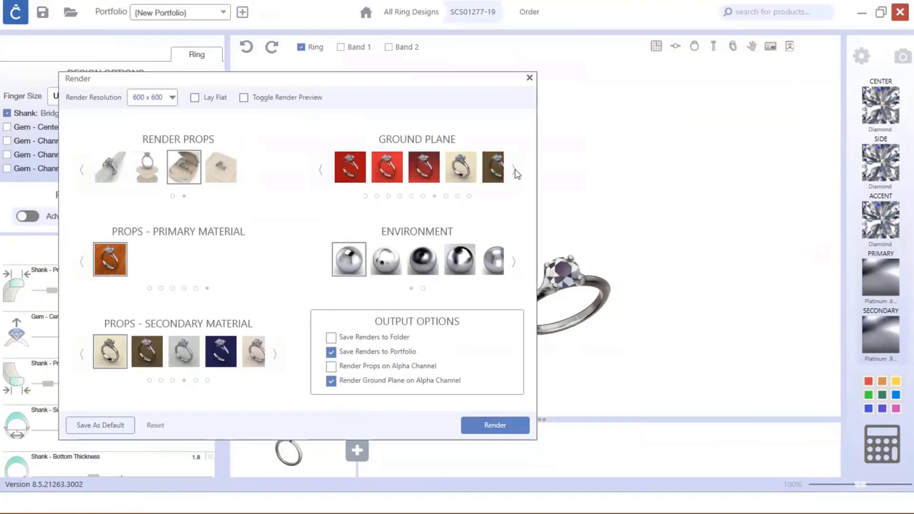
{"action": "left_click", "coordinate": [515, 172]}
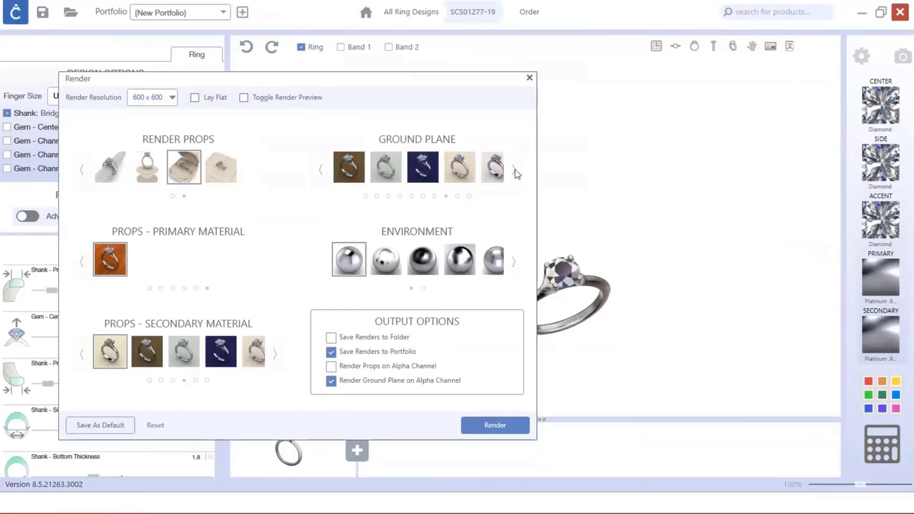
{"action": "left_click", "coordinate": [515, 172]}
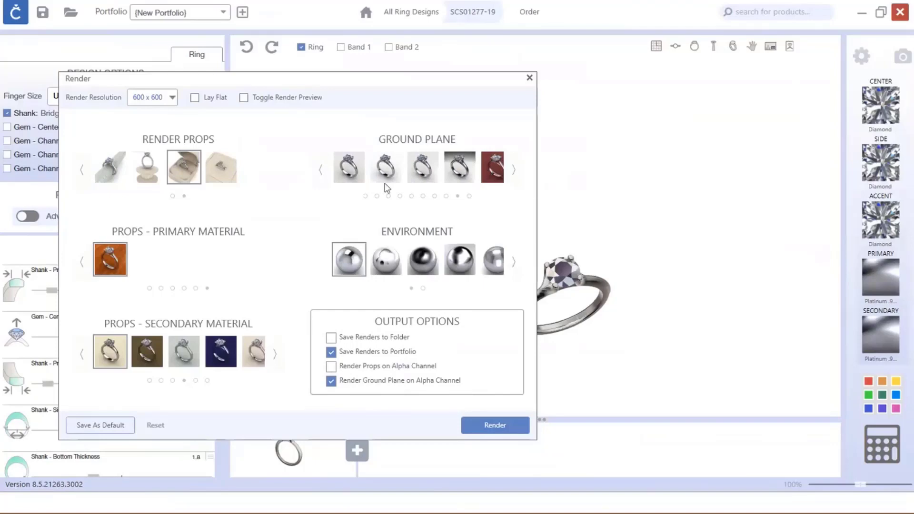
{"action": "left_click", "coordinate": [425, 172]}
{"action": "left_click", "coordinate": [530, 78]}
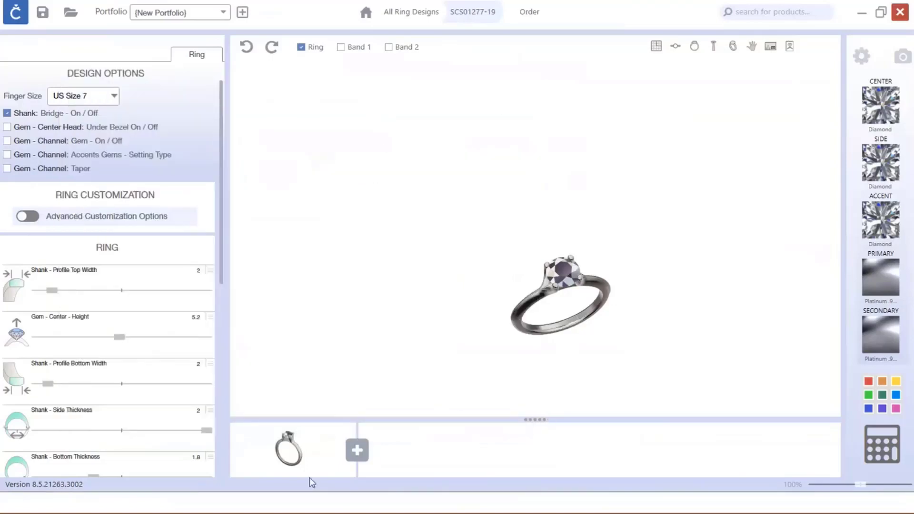
{"action": "left_click", "coordinate": [863, 15]}
{"action": "left_click", "coordinate": [787, 264]}
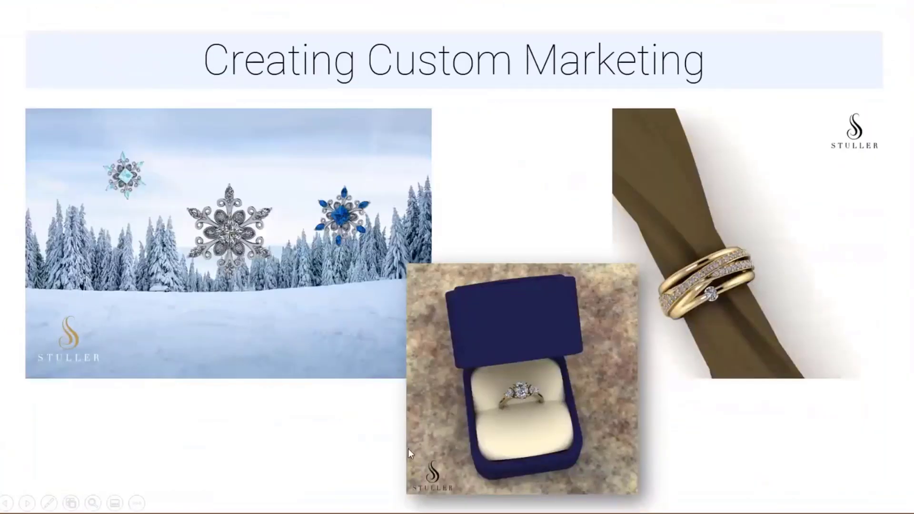
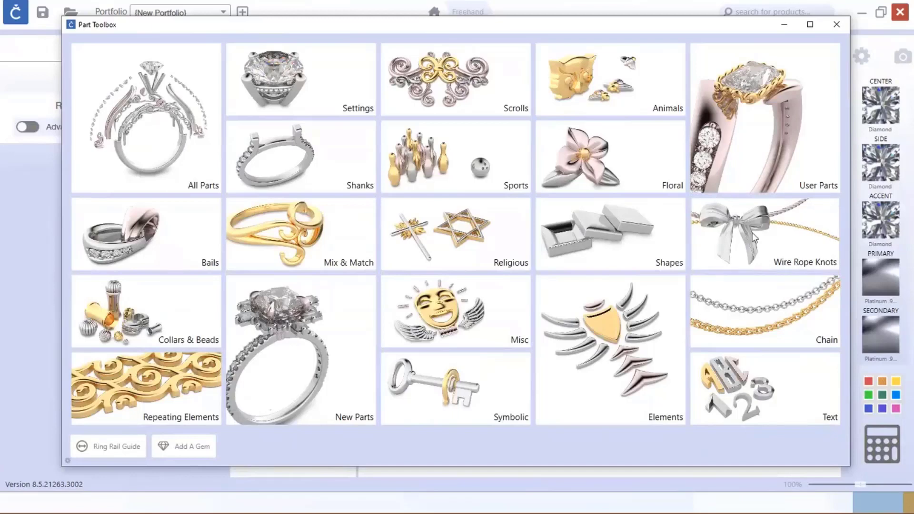
Browse the wire parts, and add the round single-stone bezel setting CP-SE-038 from the Settings category to the Freehand design
{"action": "left_click", "coordinate": [619, 292]}
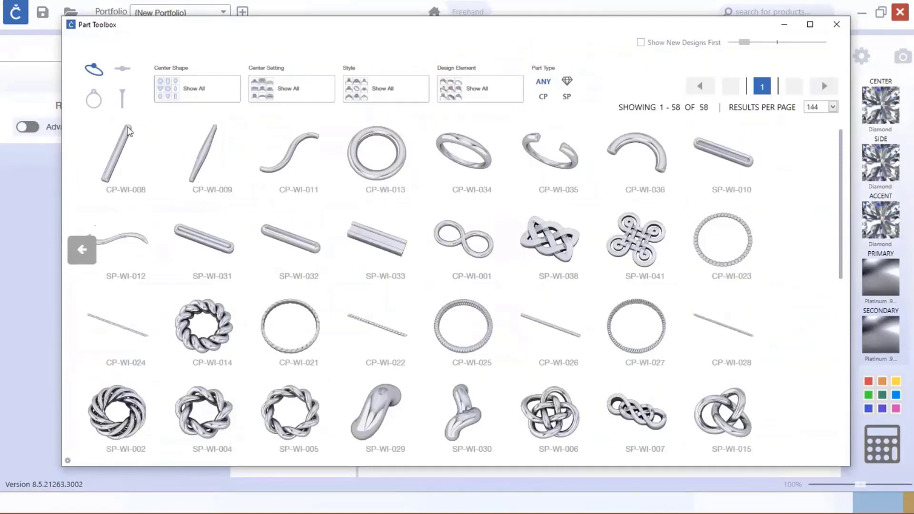
{"action": "left_click", "coordinate": [83, 250]}
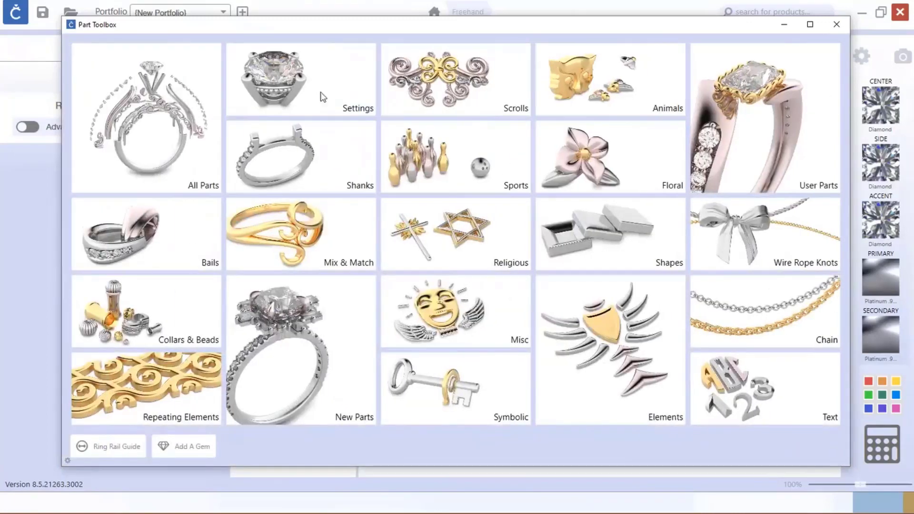
{"action": "left_click", "coordinate": [322, 97]}
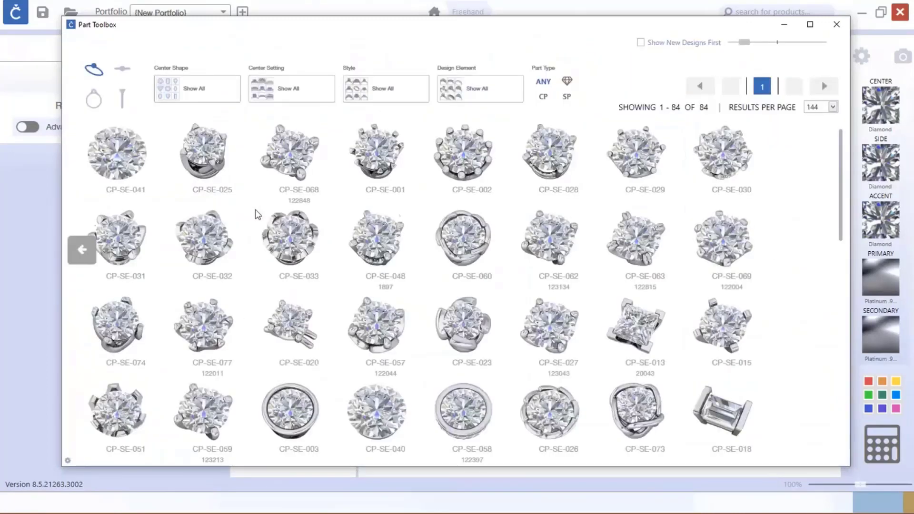
{"action": "scroll", "coordinate": [348, 233], "scroll_direction": "down", "scroll_amount": 5}
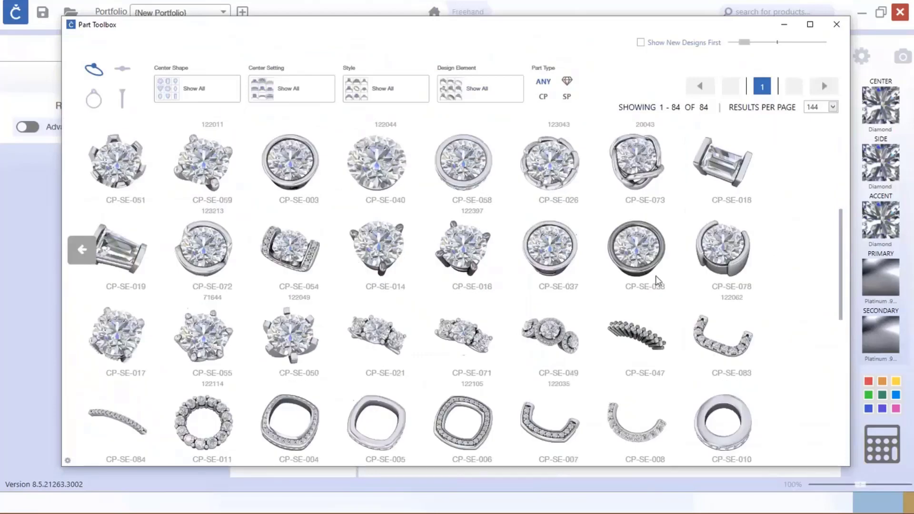
{"action": "left_click", "coordinate": [639, 252]}
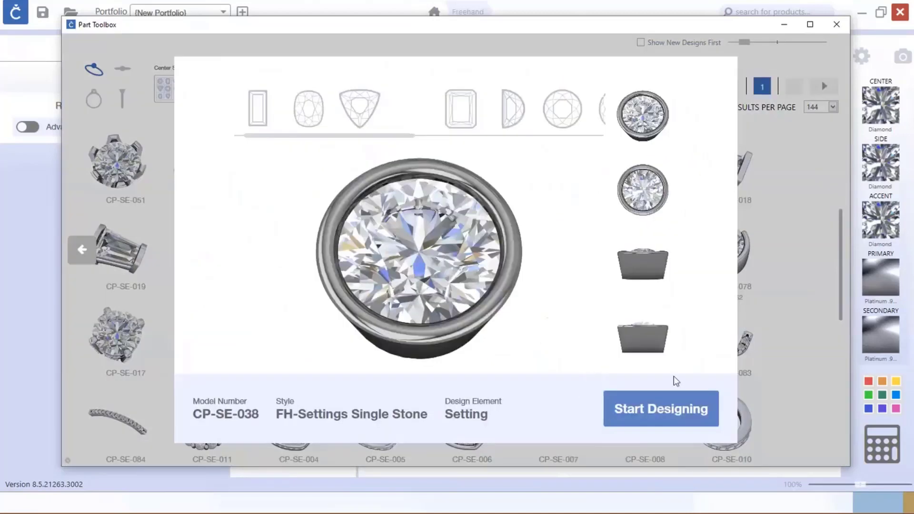
{"action": "left_click", "coordinate": [676, 418]}
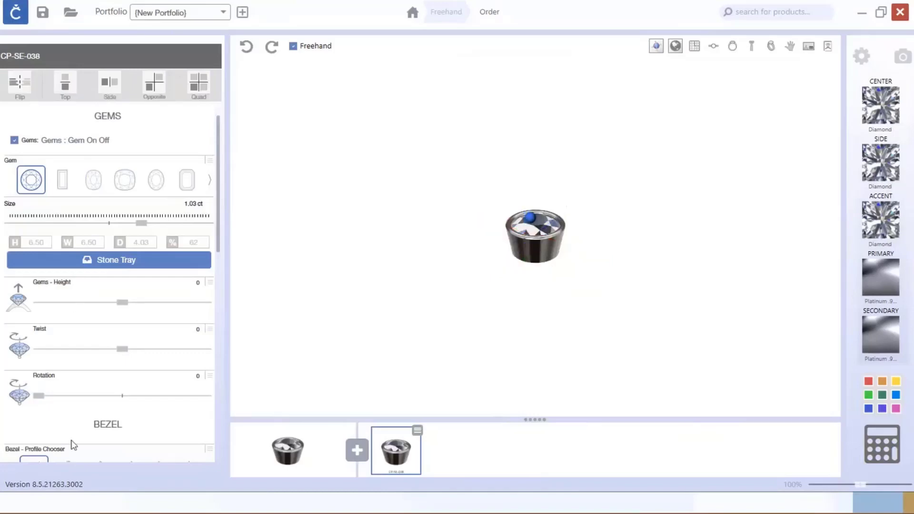
Show the design grid and look at the bezel setting from directly above with the part deselected
{"action": "left_click", "coordinate": [694, 46]}
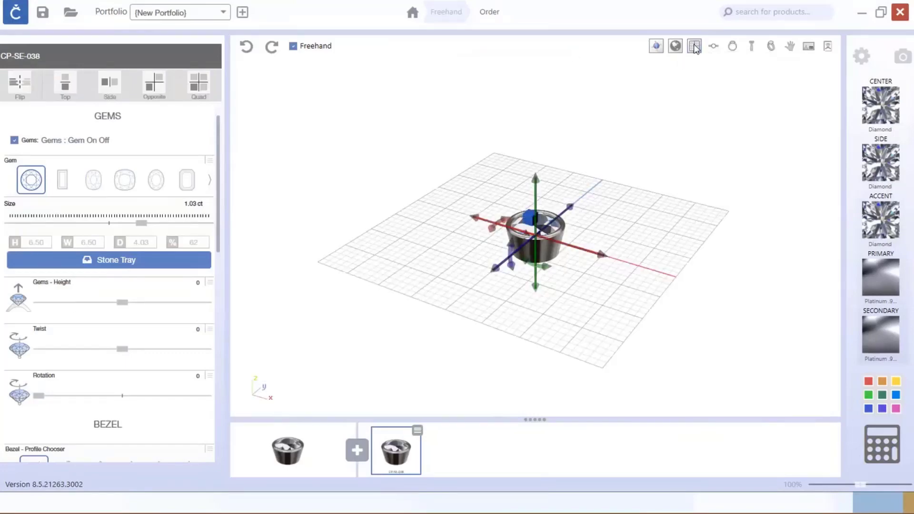
{"action": "left_click", "coordinate": [716, 47]}
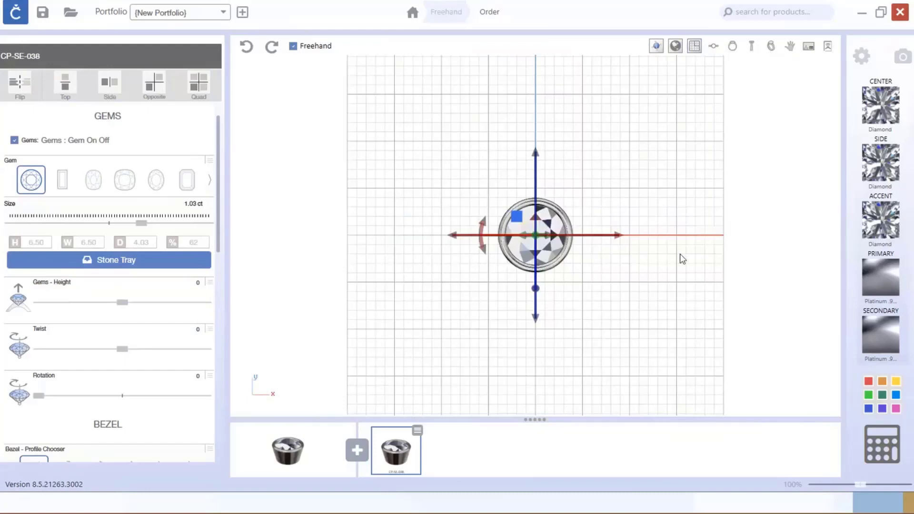
{"action": "left_click", "coordinate": [539, 255]}
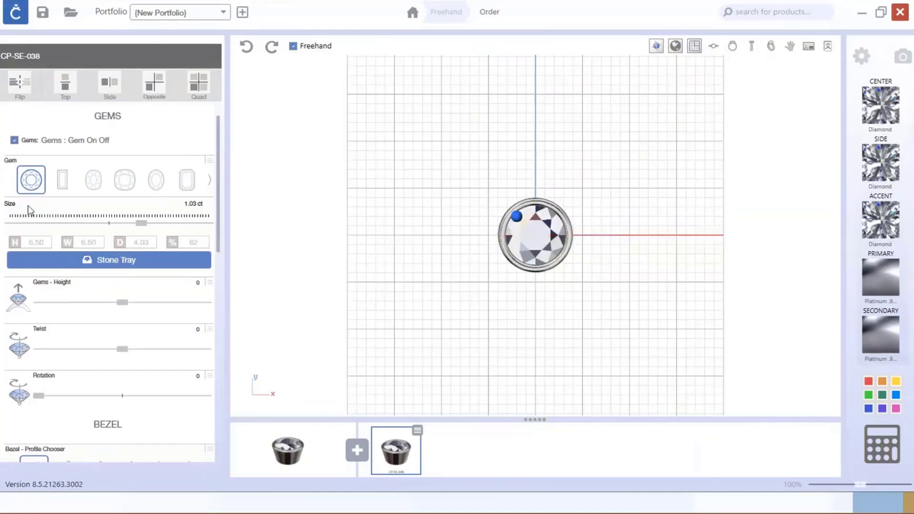
Lower the gem in the bezel by setting its Gems - Height to -0.44
{"action": "left_click", "coordinate": [772, 47]}
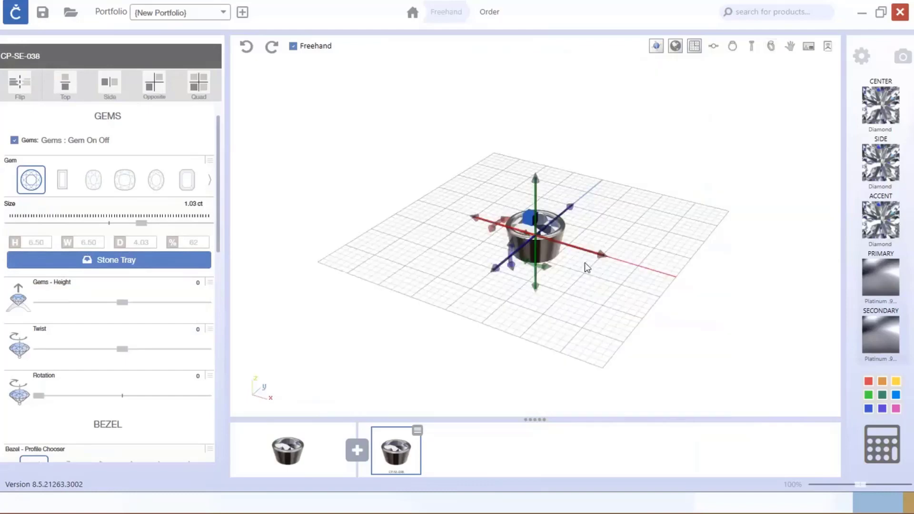
{"action": "right_click_drag", "start_coordinate": [585, 263], "coordinate": [566, 243]}
{"action": "scroll", "coordinate": [535, 259], "scroll_direction": "up", "scroll_amount": 5}
{"action": "scroll", "coordinate": [535, 258], "scroll_direction": "up", "scroll_amount": 2}
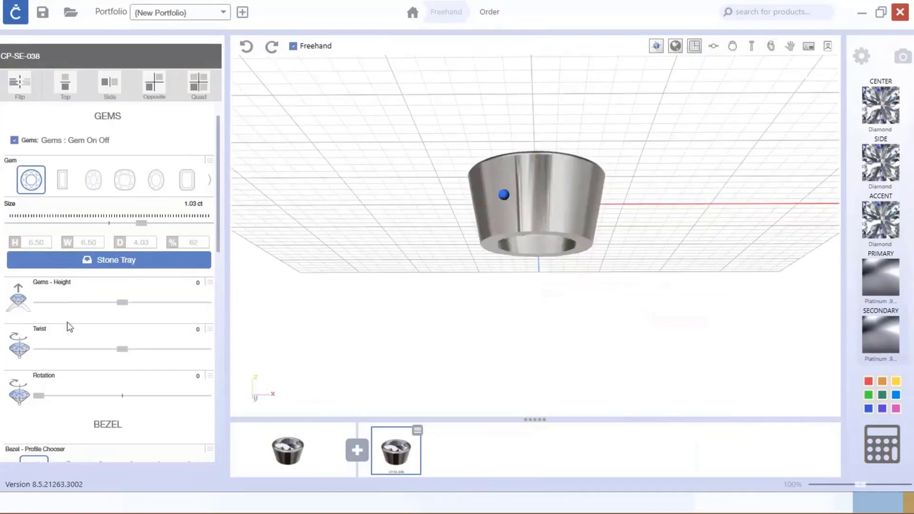
{"action": "left_click_drag", "start_coordinate": [123, 302], "coordinate": [94, 307]}
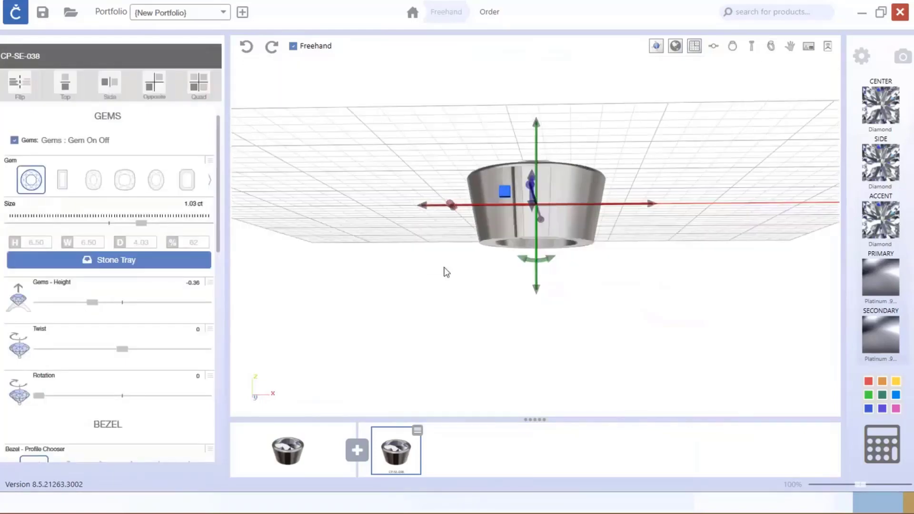
{"action": "left_click_drag", "start_coordinate": [90, 305], "coordinate": [86, 305]}
Set the bezel's Setting - Bezel - Angle to 4.55 for straighter side walls
{"action": "right_click_drag", "start_coordinate": [633, 126], "coordinate": [636, 157]}
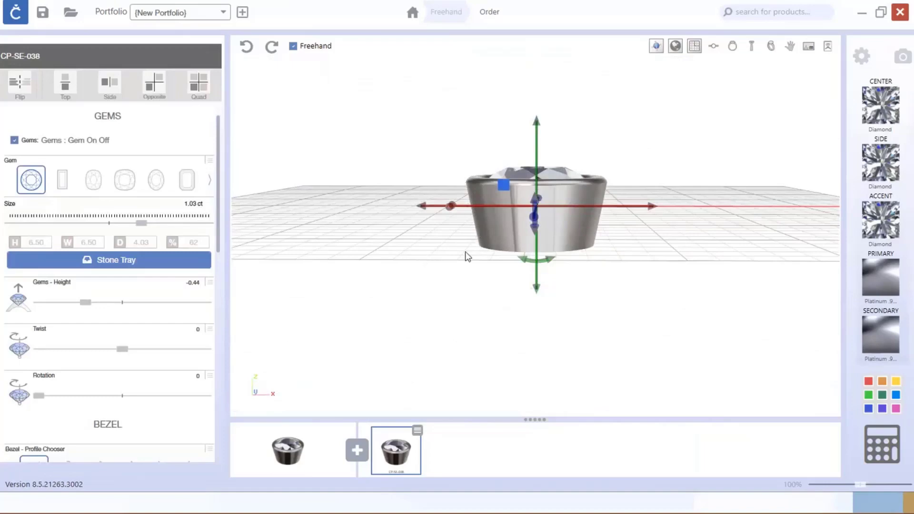
{"action": "scroll", "coordinate": [105, 308], "scroll_direction": "down", "scroll_amount": 5}
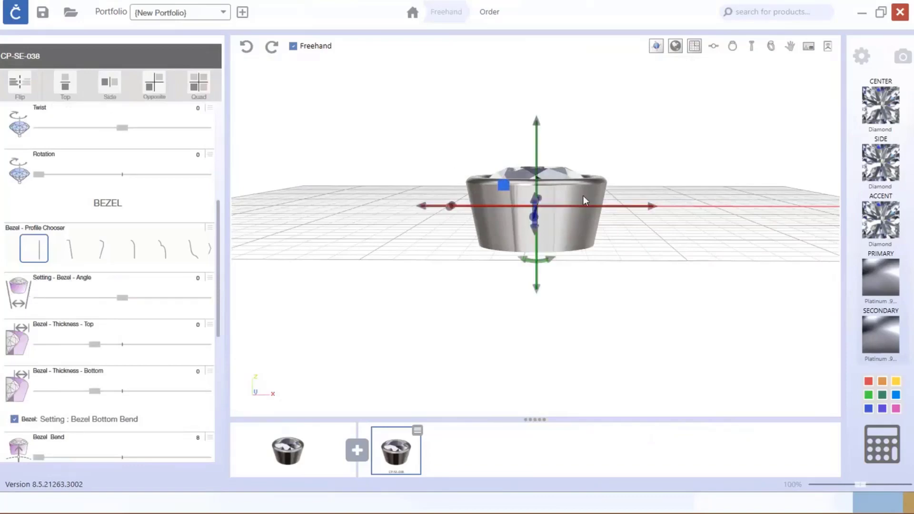
{"action": "left_click_drag", "start_coordinate": [123, 298], "coordinate": [165, 289]}
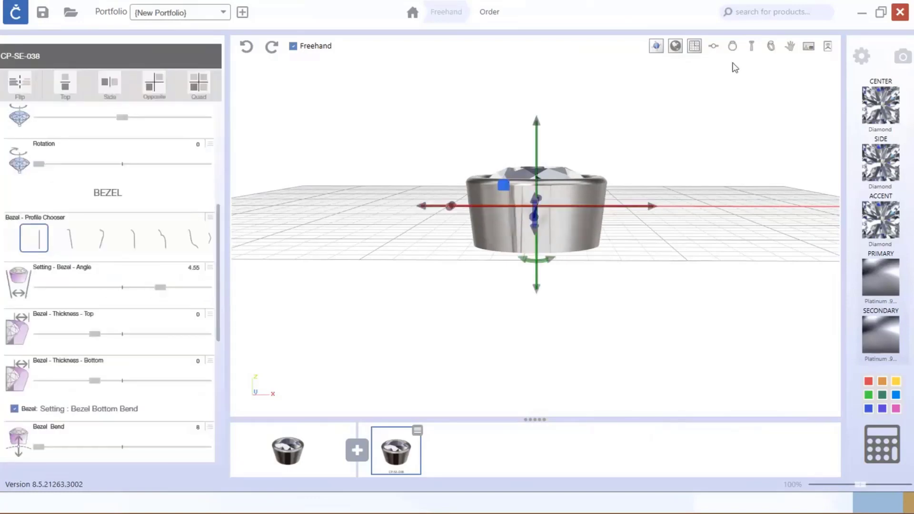
In top view, add the V-shaped filigree part SP-SC-159 from the second page of the Scrolls category
{"action": "left_click", "coordinate": [714, 46]}
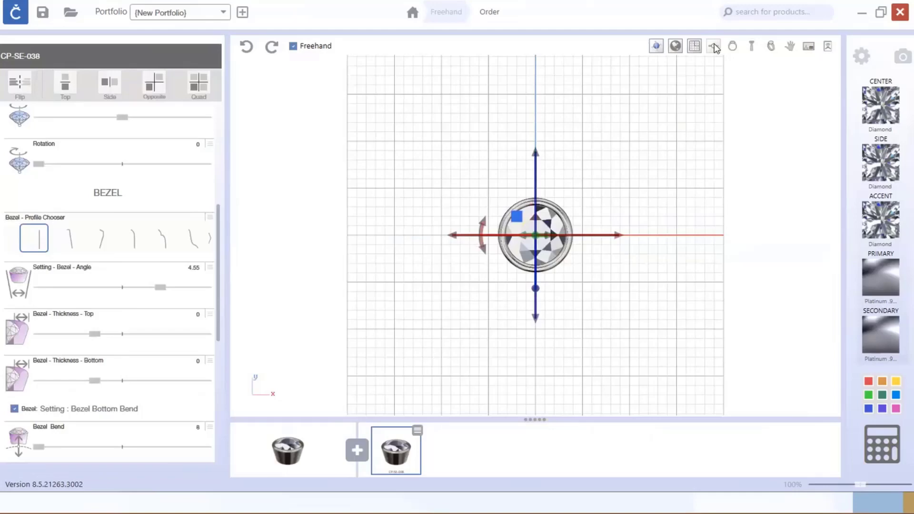
{"action": "left_click", "coordinate": [358, 452]}
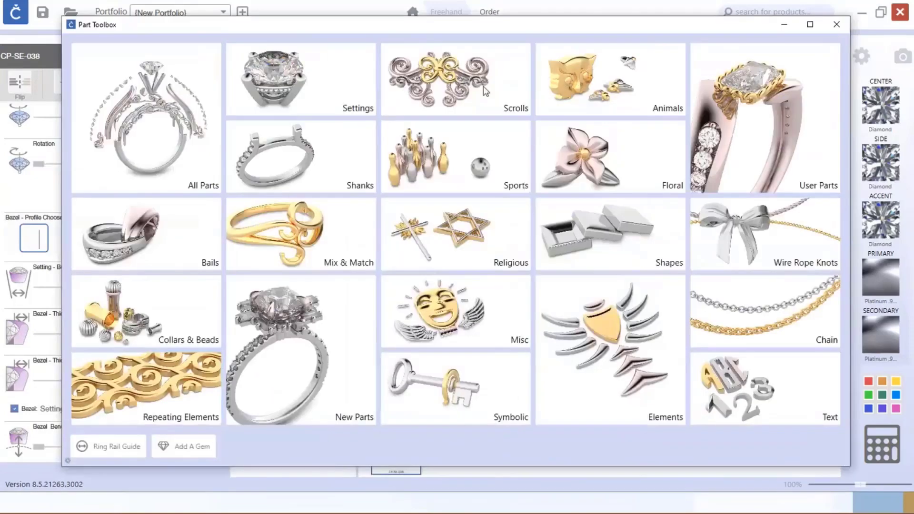
{"action": "left_click", "coordinate": [465, 82]}
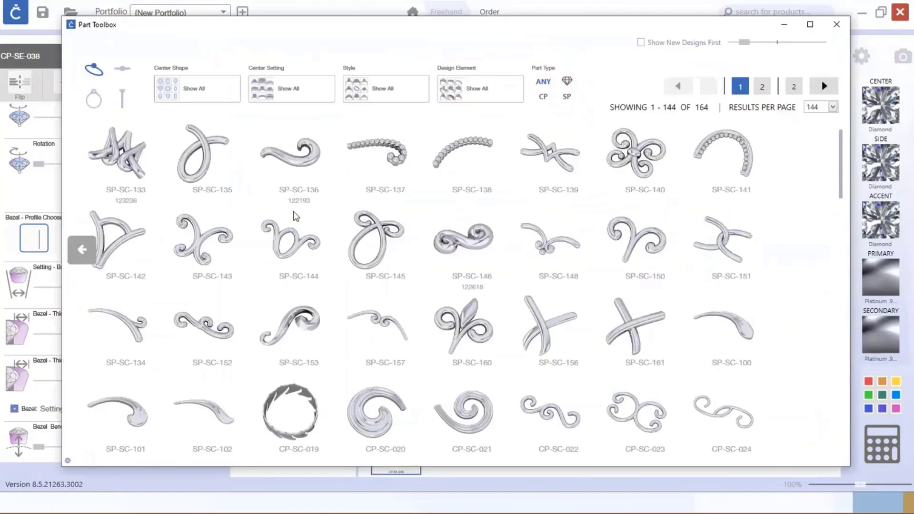
{"action": "scroll", "coordinate": [618, 192], "scroll_direction": "down", "scroll_amount": 1}
{"action": "scroll", "coordinate": [618, 192], "scroll_direction": "down", "scroll_amount": 6}
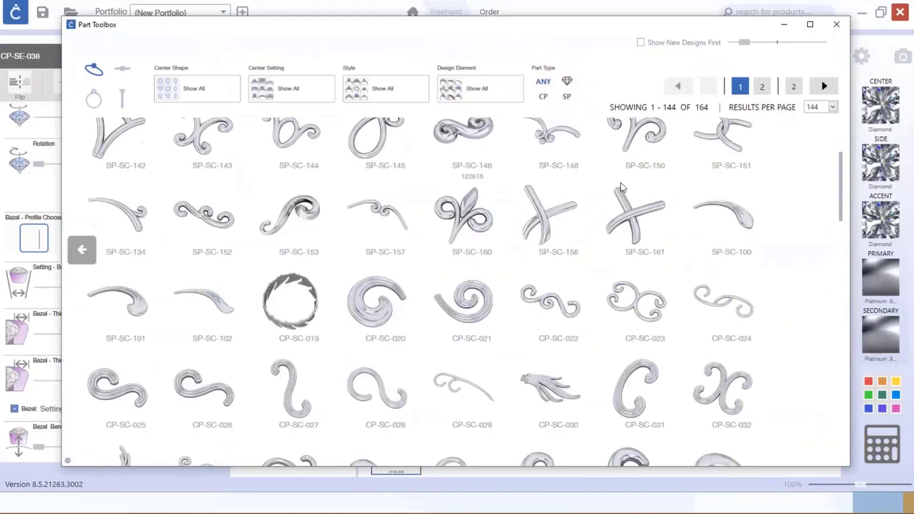
{"action": "scroll", "coordinate": [685, 316], "scroll_direction": "down", "scroll_amount": 11}
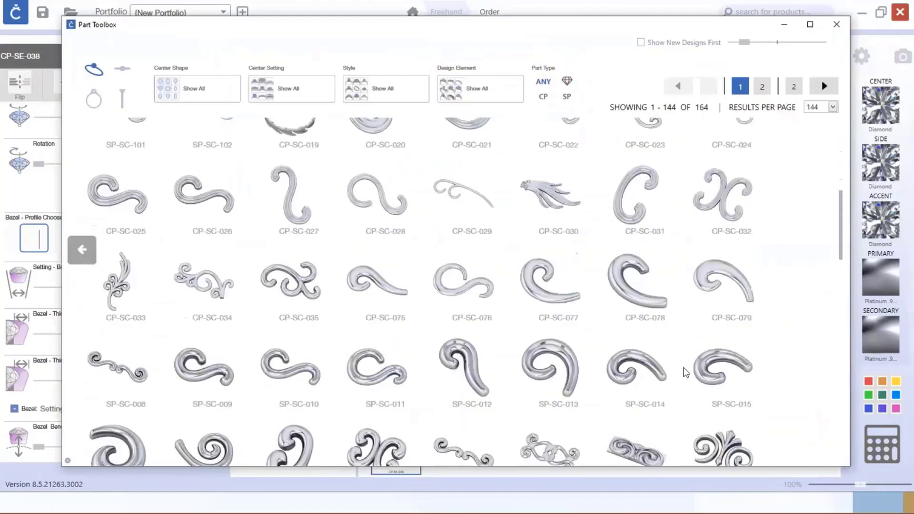
{"action": "scroll", "coordinate": [682, 379], "scroll_direction": "down", "scroll_amount": 15}
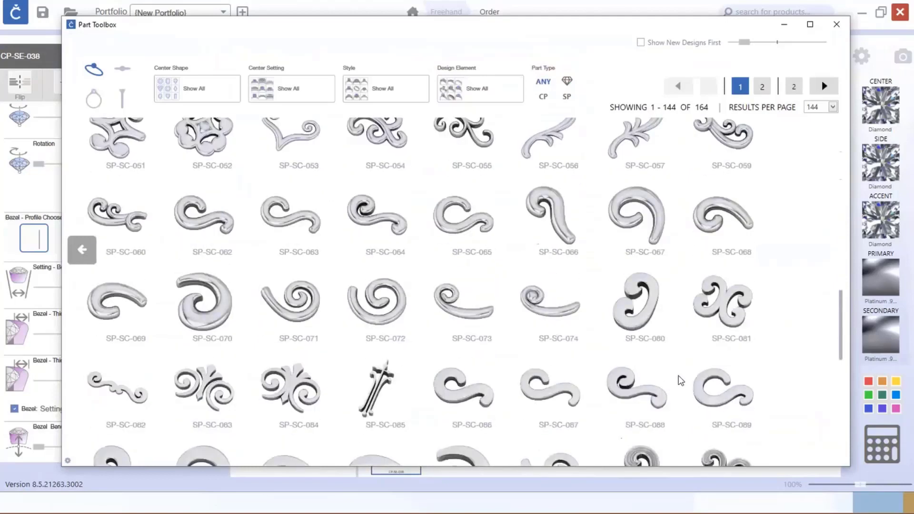
{"action": "scroll", "coordinate": [681, 378], "scroll_direction": "down", "scroll_amount": 6}
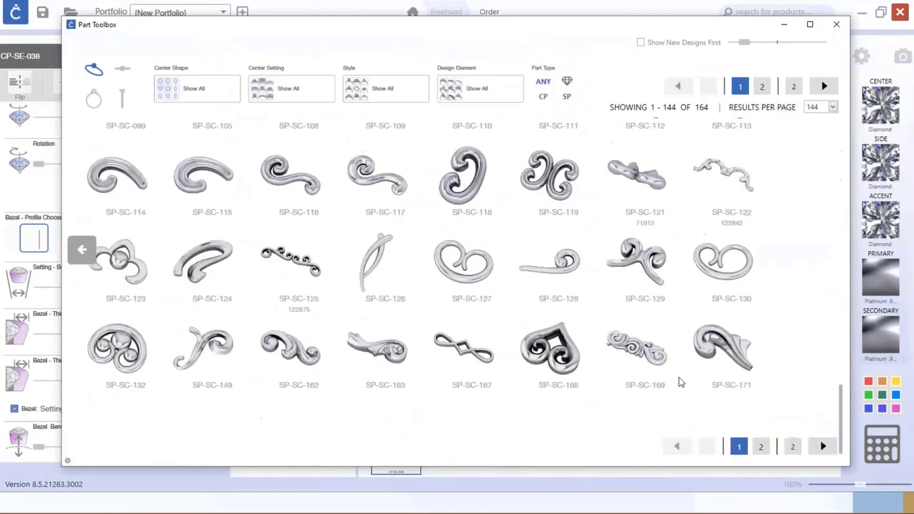
{"action": "left_click", "coordinate": [762, 88]}
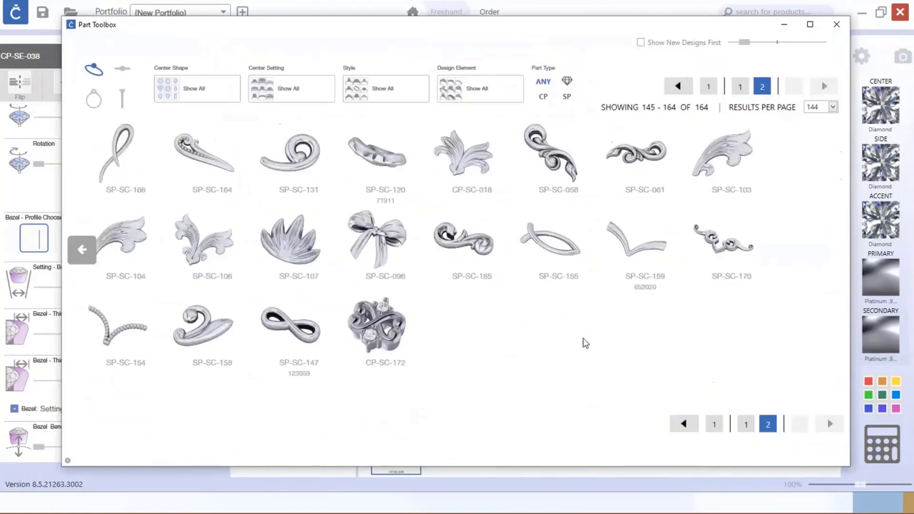
{"action": "left_click", "coordinate": [624, 236]}
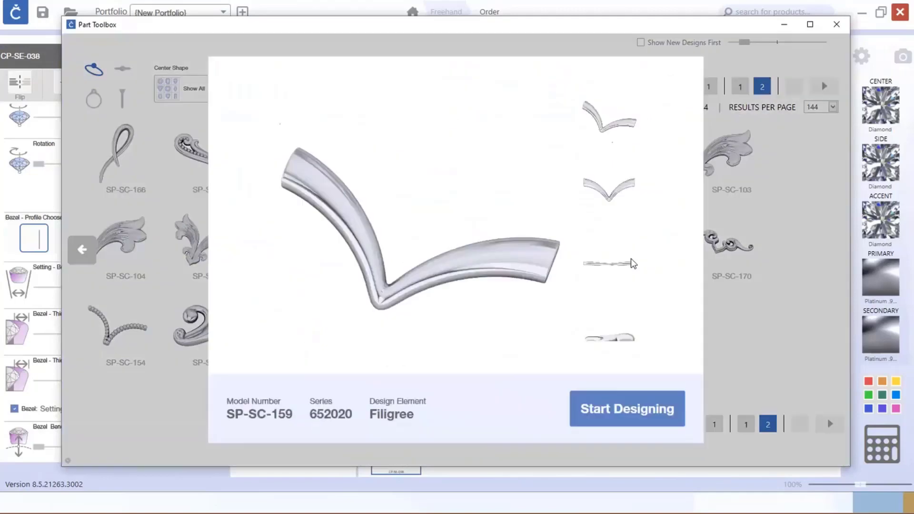
{"action": "left_click", "coordinate": [628, 418]}
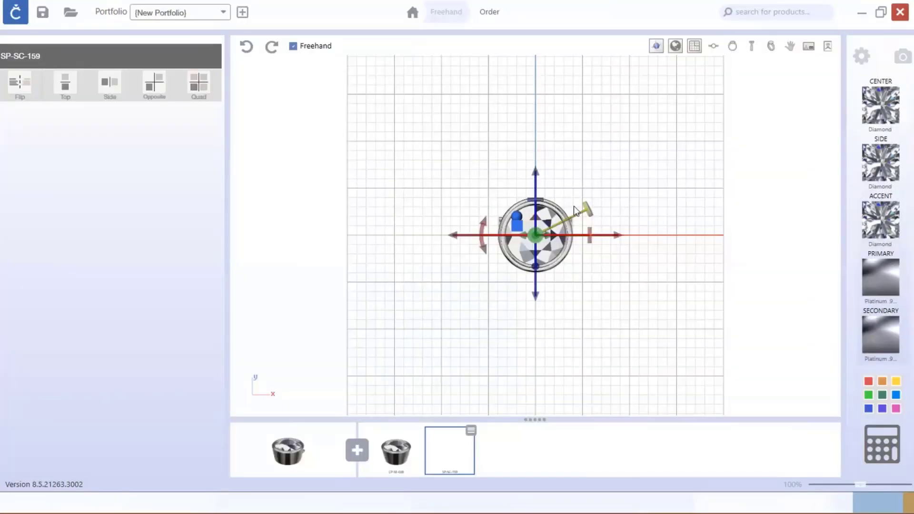
Rotate the V-shaped filigree 45° clockwise and place its point against the bezel's upper-right rim
{"action": "left_click_drag", "start_coordinate": [537, 176], "coordinate": [541, 128]}
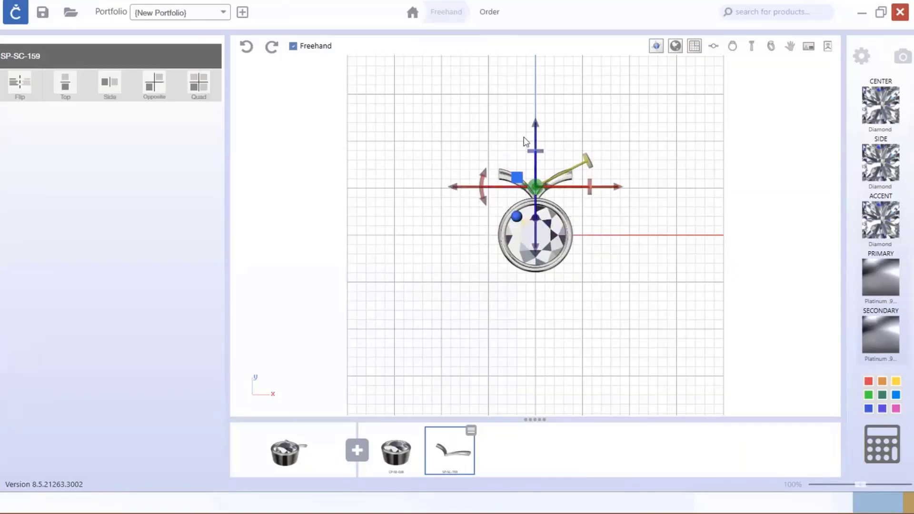
{"action": "mouse_move", "coordinate": [538, 128]}
{"action": "left_mouse_down"}
{"action": "mouse_move", "coordinate": [537, 92]}
{"action": "mouse_move", "coordinate": [538, 171]}
{"action": "mouse_move", "coordinate": [539, 109]}
{"action": "mouse_move", "coordinate": [540, 134]}
{"action": "mouse_move", "coordinate": [542, 122]}
{"action": "left_mouse_up"}
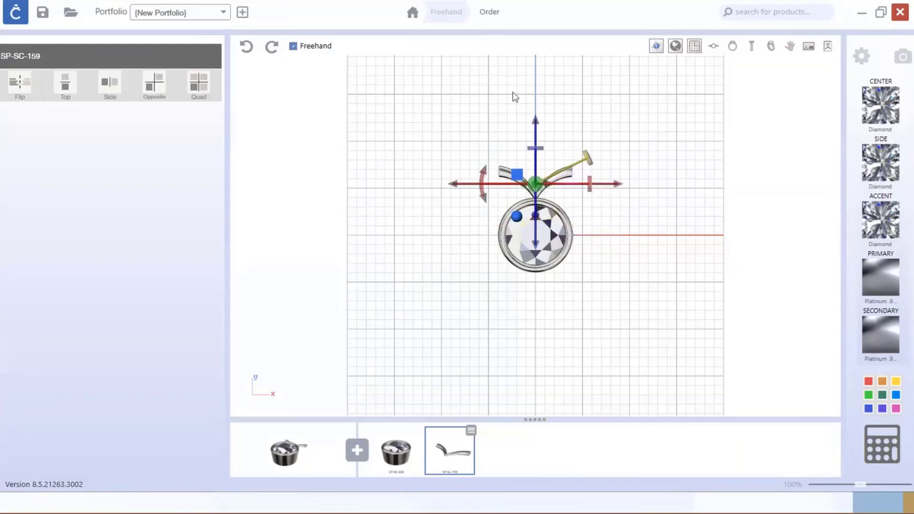
{"action": "left_click_drag", "start_coordinate": [617, 186], "coordinate": [668, 184]}
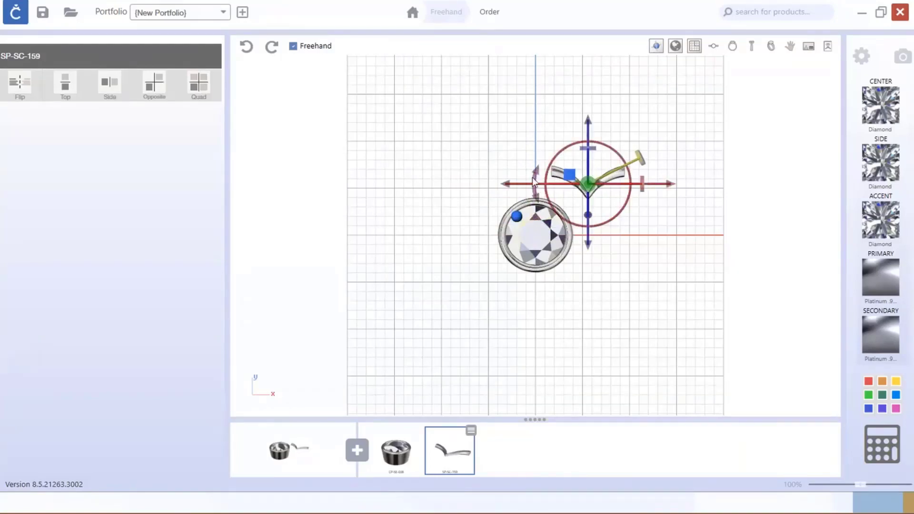
{"action": "left_click_drag", "start_coordinate": [534, 184], "coordinate": [536, 157]}
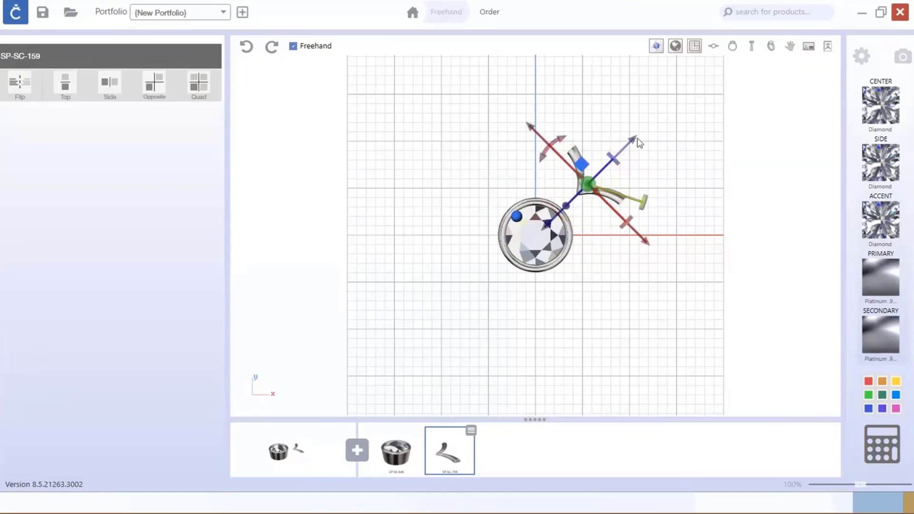
{"action": "left_click_drag", "start_coordinate": [634, 142], "coordinate": [625, 163]}
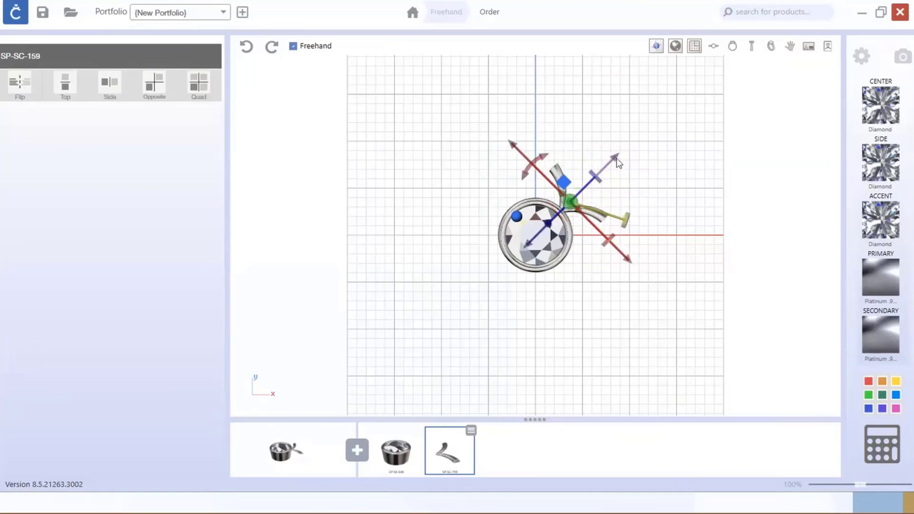
Thicken the filigree vertically by stretching its height, checking it from the side next to the bezel wall
{"action": "scroll", "coordinate": [595, 195], "scroll_direction": "up", "scroll_amount": 3}
{"action": "right_click_drag", "start_coordinate": [607, 263], "coordinate": [594, 260]}
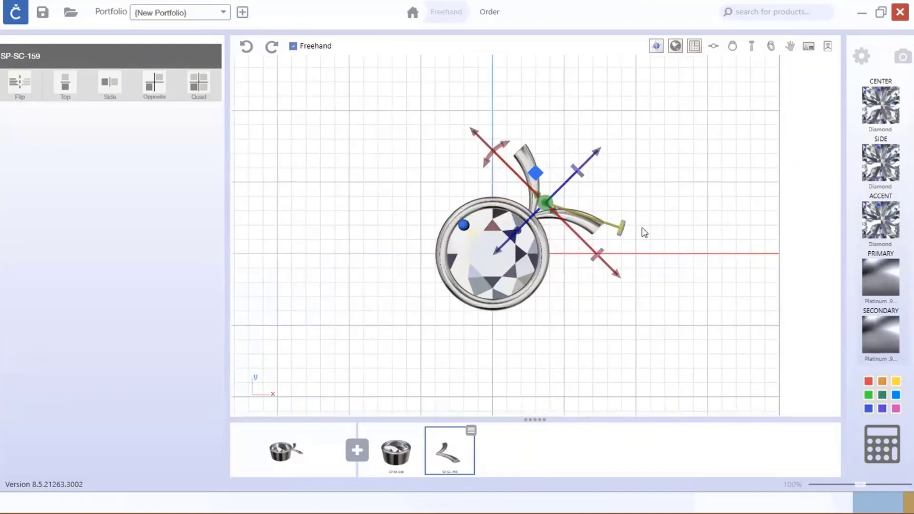
{"action": "left_click", "coordinate": [771, 47]}
{"action": "right_click_drag", "start_coordinate": [700, 300], "coordinate": [573, 230]}
{"action": "scroll", "coordinate": [572, 230], "scroll_direction": "up", "scroll_amount": 5}
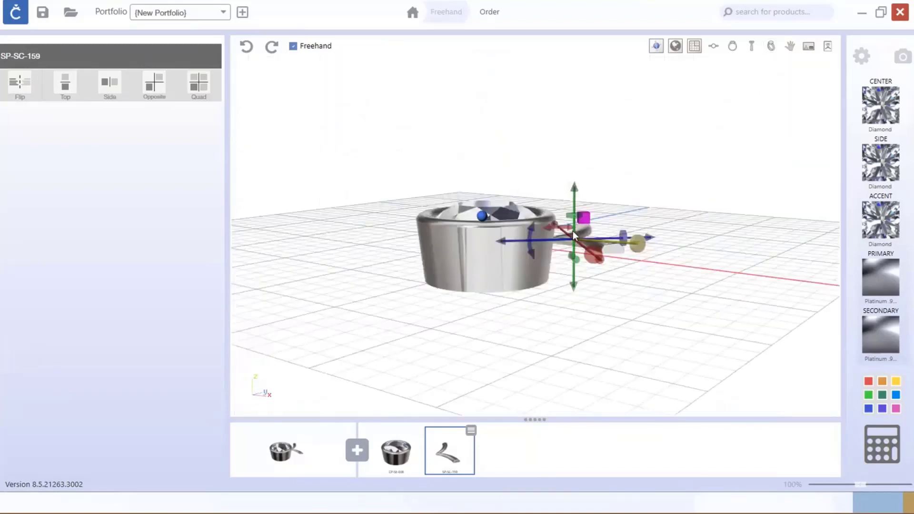
{"action": "right_click_drag", "start_coordinate": [553, 261], "coordinate": [552, 256]}
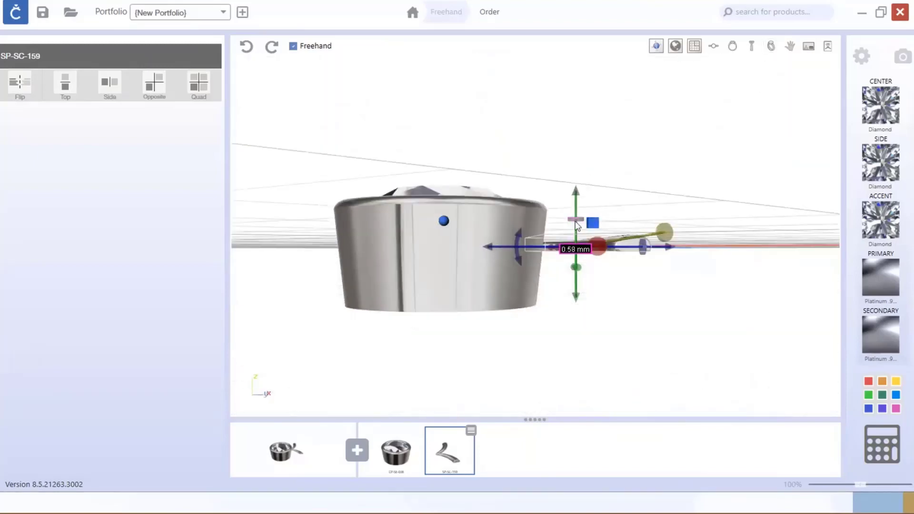
{"action": "mouse_move", "coordinate": [577, 221]}
{"action": "left_mouse_down"}
{"action": "mouse_move", "coordinate": [578, 198]}
{"action": "mouse_move", "coordinate": [576, 210]}
{"action": "left_mouse_up"}
Enlarge the filigree so its two arms reach farther out, and shift it outward so its point meets the bezel rim
{"action": "right_click_drag", "start_coordinate": [495, 218], "coordinate": [567, 380]}
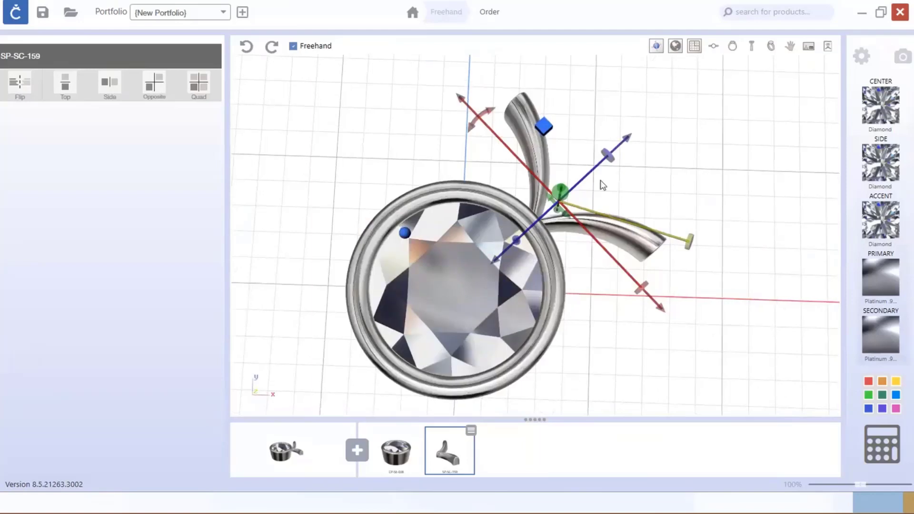
{"action": "left_click_drag", "start_coordinate": [608, 155], "coordinate": [617, 147]}
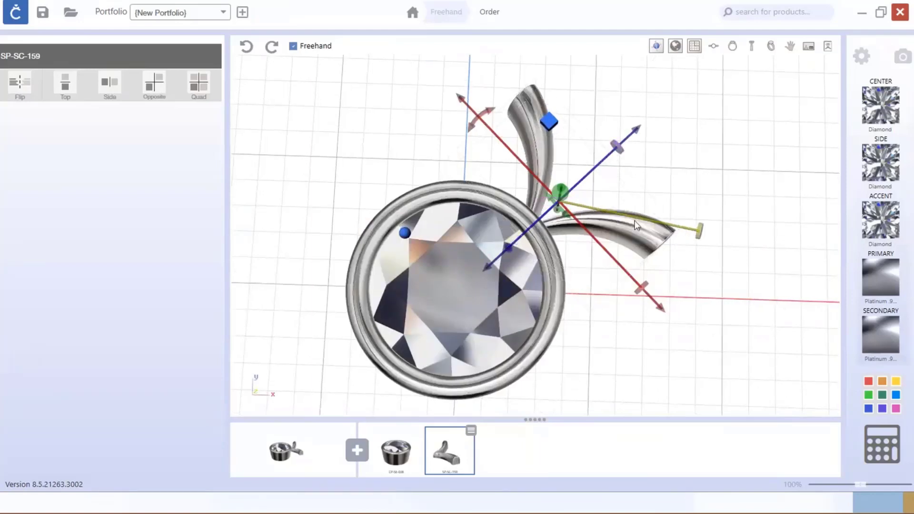
{"action": "right_click_drag", "start_coordinate": [492, 241], "coordinate": [536, 240]}
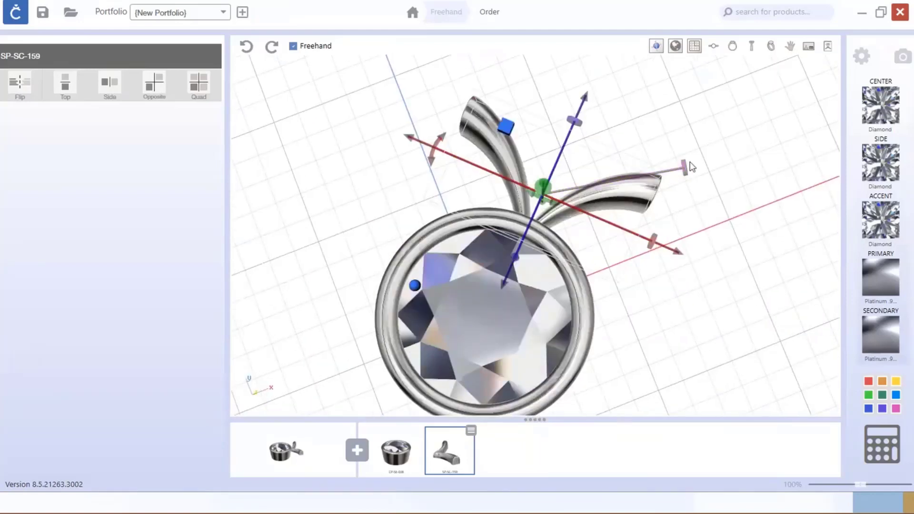
{"action": "right_click_drag", "start_coordinate": [685, 172], "coordinate": [560, 248]}
{"action": "left_click_drag", "start_coordinate": [658, 130], "coordinate": [663, 126]}
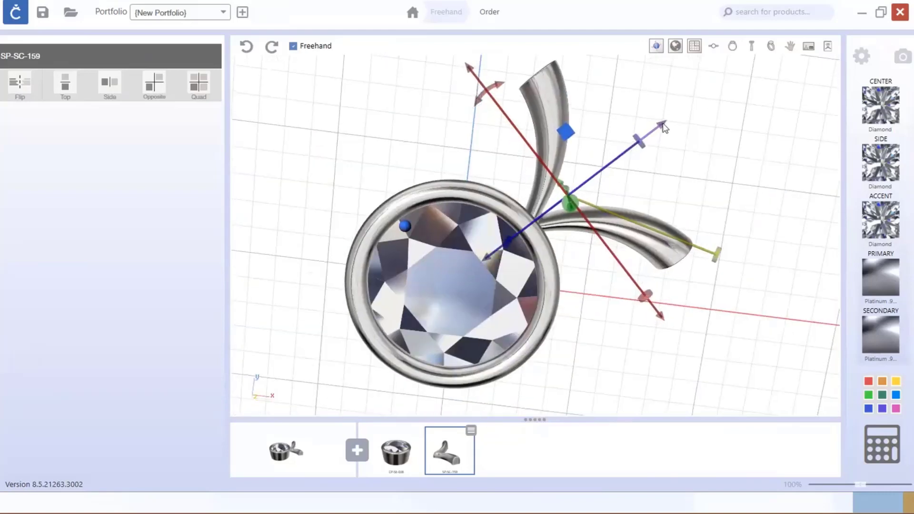
{"action": "right_click_drag", "start_coordinate": [527, 272], "coordinate": [746, 338]}
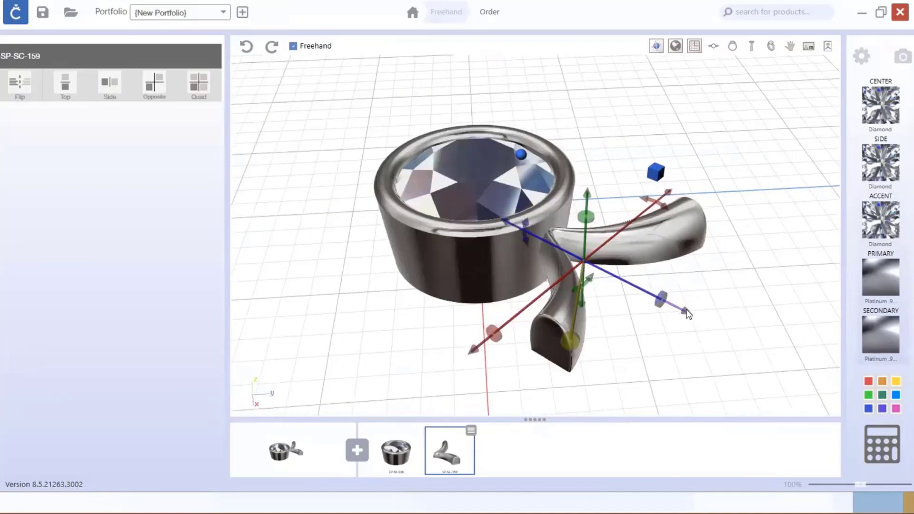
{"action": "right_click_drag", "start_coordinate": [686, 310], "coordinate": [597, 312]}
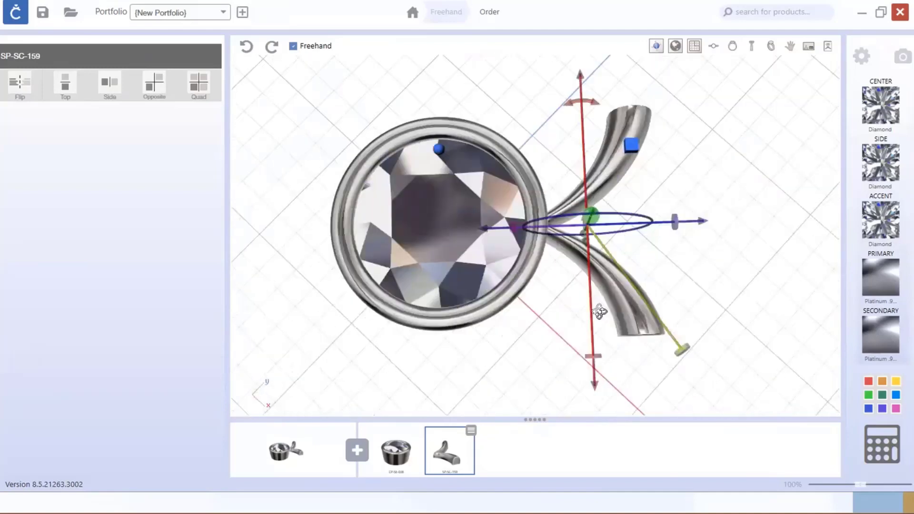
In top view, pattern the filigree radially around the bezel with a count of 4 over a 360° angle
{"action": "left_click", "coordinate": [713, 46]}
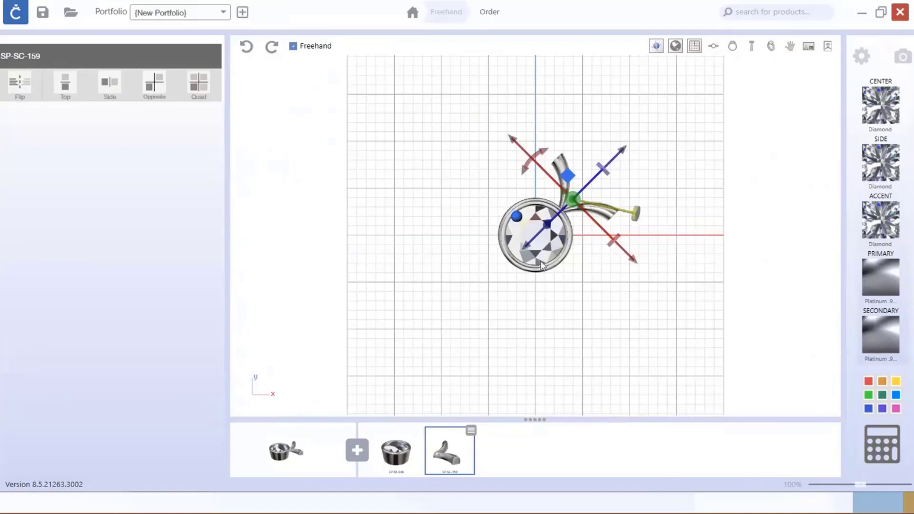
{"action": "middle_click_drag", "start_coordinate": [540, 262], "coordinate": [545, 234]}
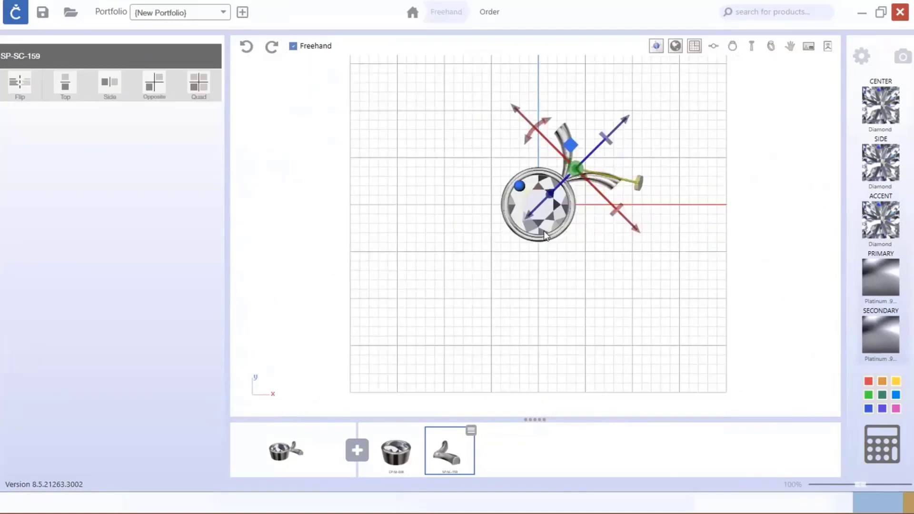
{"action": "left_click", "coordinate": [572, 145]}
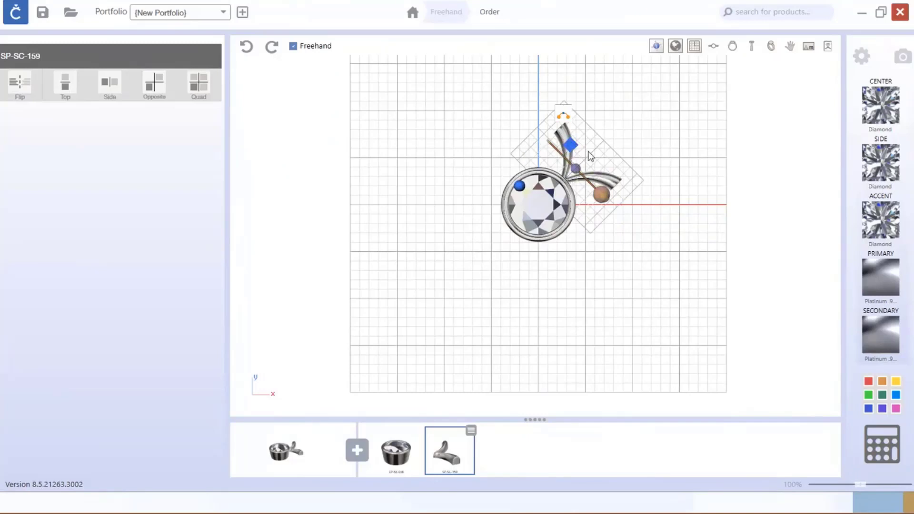
{"action": "left_click", "coordinate": [570, 147]}
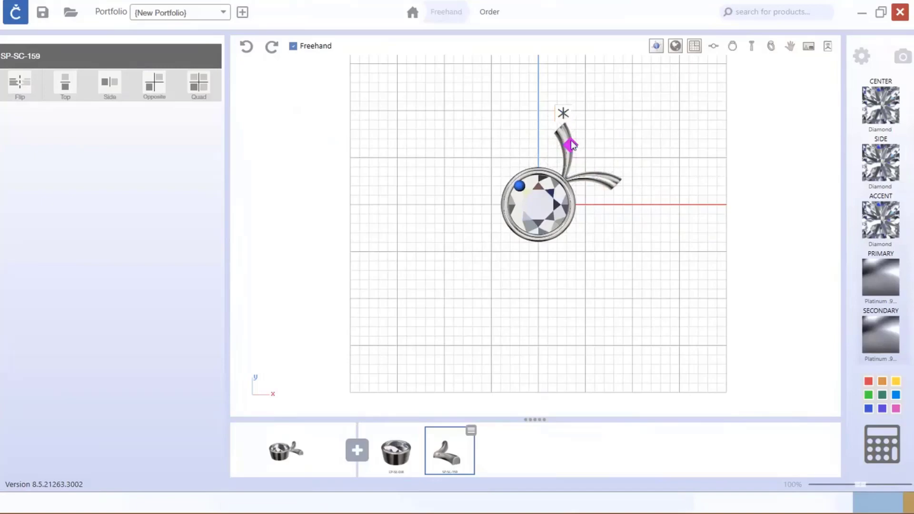
{"action": "left_click", "coordinate": [563, 114]}
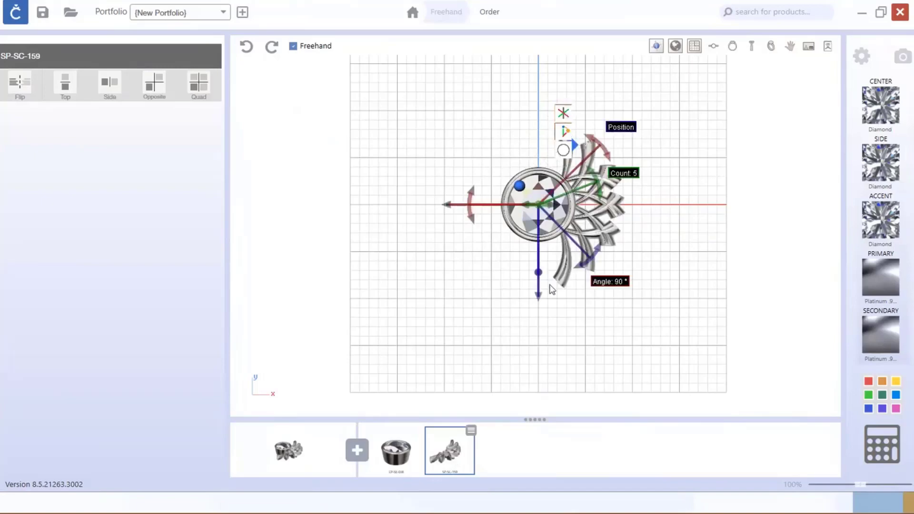
{"action": "left_click_drag", "start_coordinate": [587, 259], "coordinate": [596, 156]}
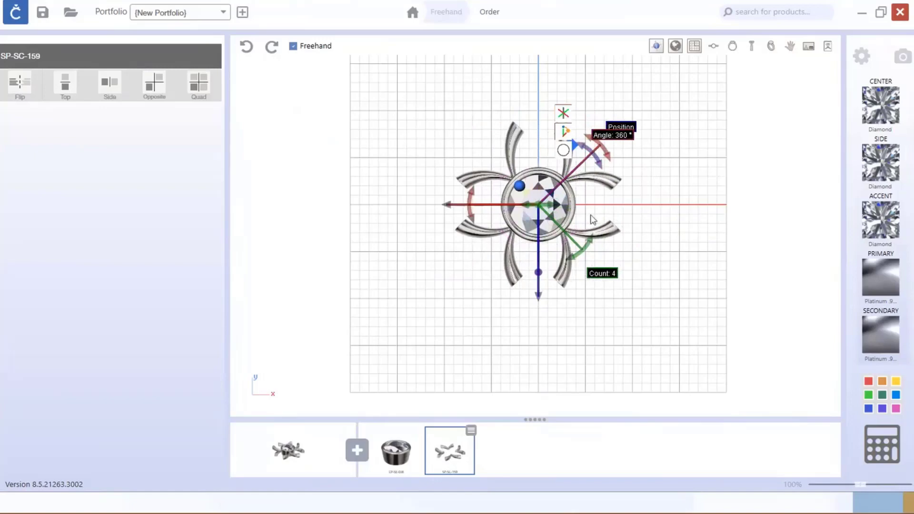
Reduce the filigree's radial count to 2 and apply Side mirroring to fill the remaining two corners
{"action": "right_click_drag", "start_coordinate": [590, 215], "coordinate": [547, 297]}
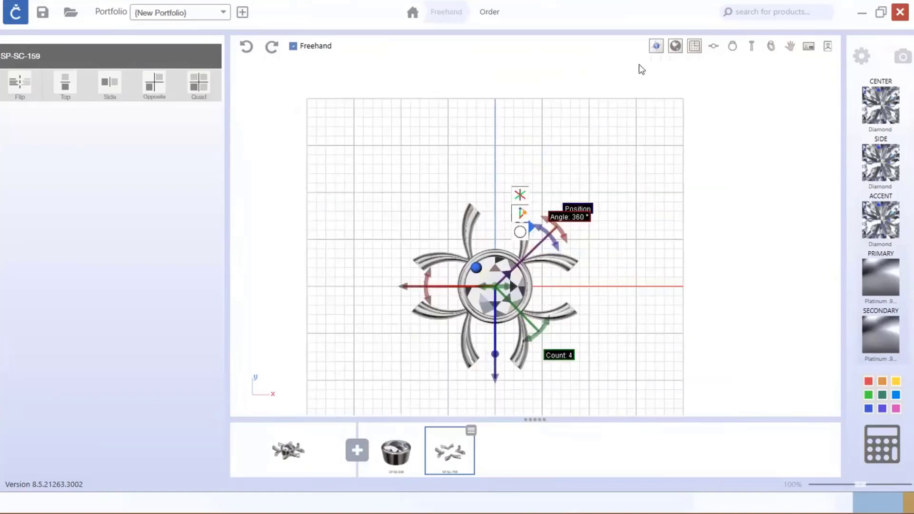
{"action": "left_click", "coordinate": [657, 48]}
{"action": "right_click_drag", "start_coordinate": [618, 243], "coordinate": [639, 203]}
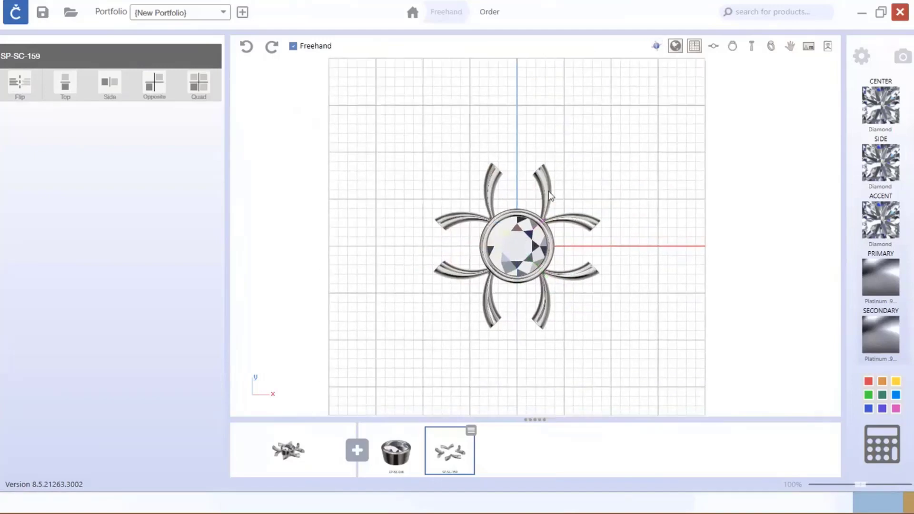
{"action": "left_click", "coordinate": [656, 45]}
{"action": "left_click", "coordinate": [568, 290]}
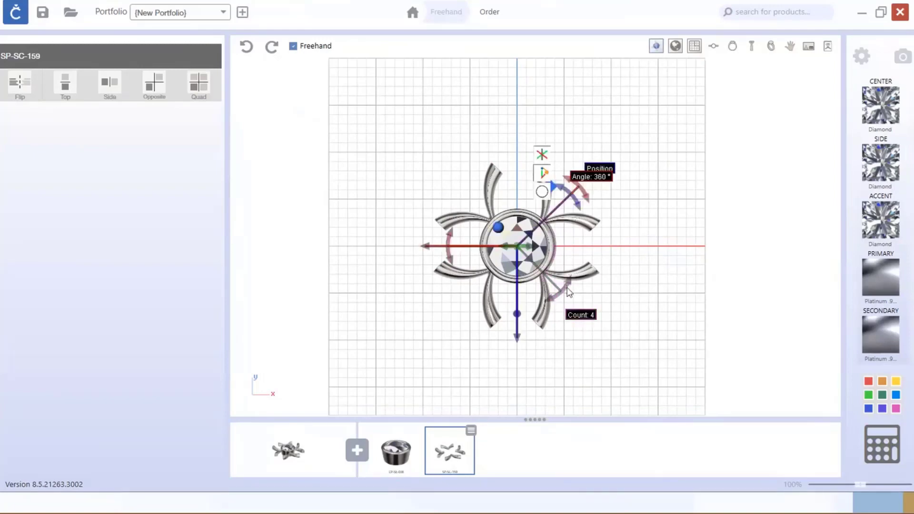
{"action": "left_click_drag", "start_coordinate": [569, 290], "coordinate": [487, 295]}
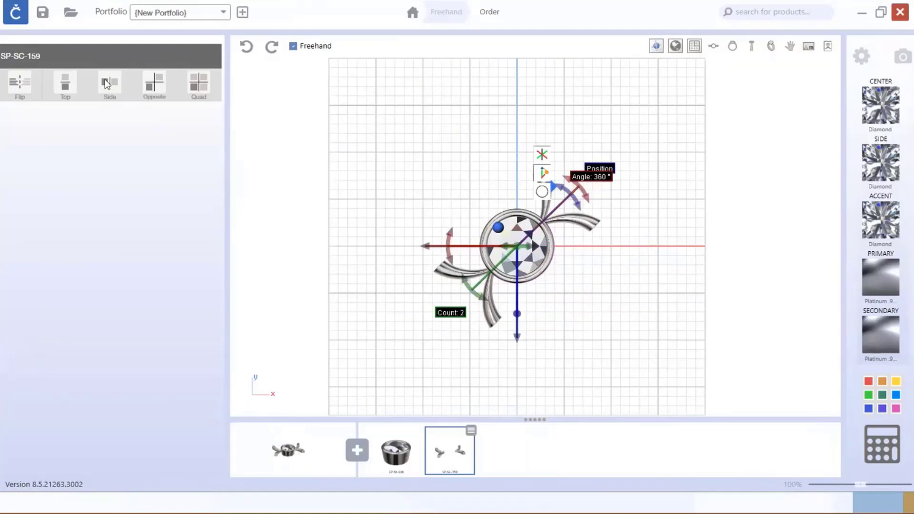
{"action": "left_click", "coordinate": [108, 84]}
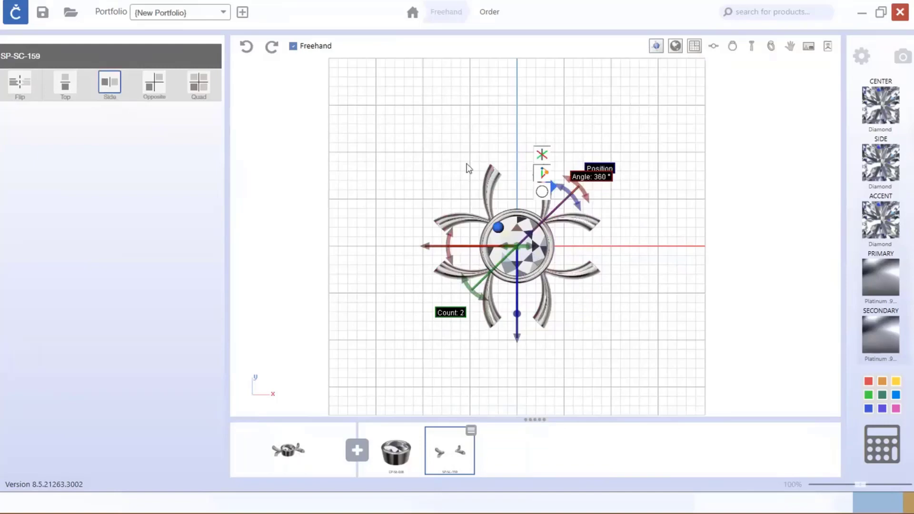
{"action": "scroll", "coordinate": [603, 246], "scroll_direction": "up", "scroll_amount": 5}
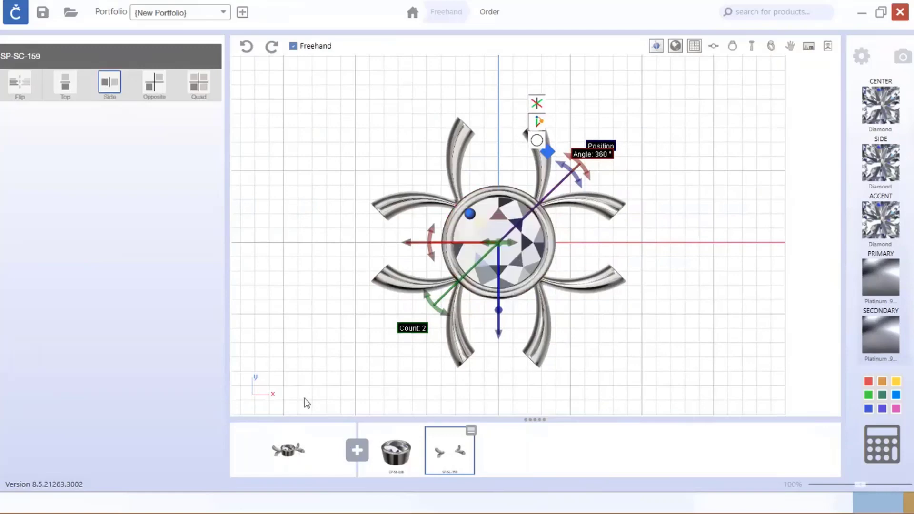
Compare the toolbox settings in side and perspective views and add the three-prong setting CP-SE-014 to the design
{"action": "left_click", "coordinate": [357, 450]}
{"action": "left_click", "coordinate": [330, 76]}
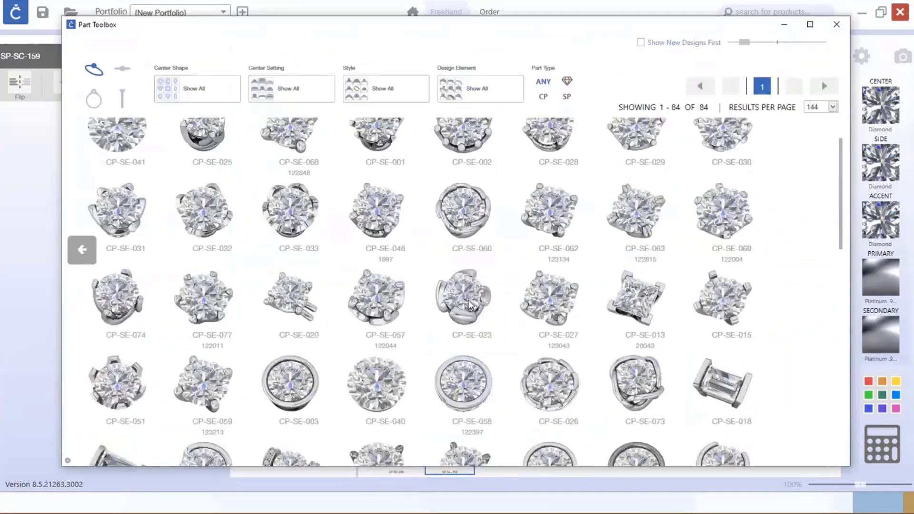
{"action": "scroll", "coordinate": [425, 269], "scroll_direction": "down", "scroll_amount": 5}
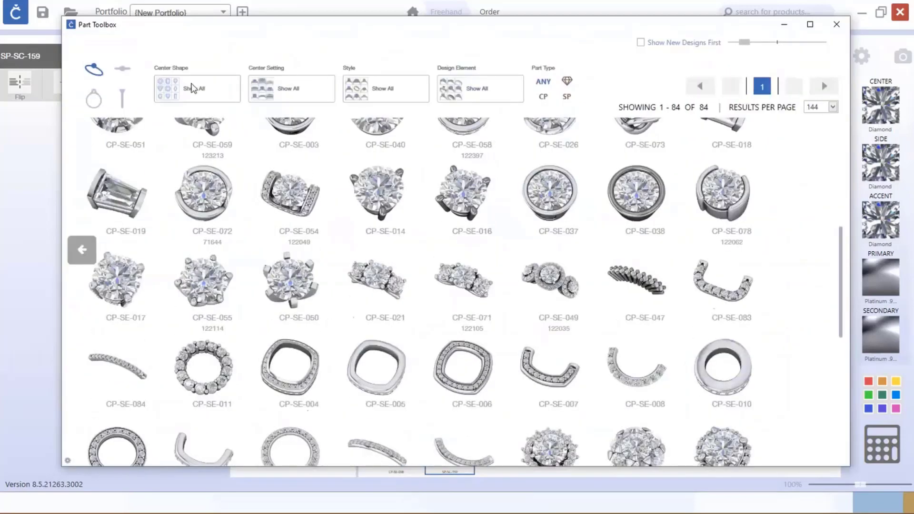
{"action": "scroll", "coordinate": [381, 195], "scroll_direction": "up", "scroll_amount": 2}
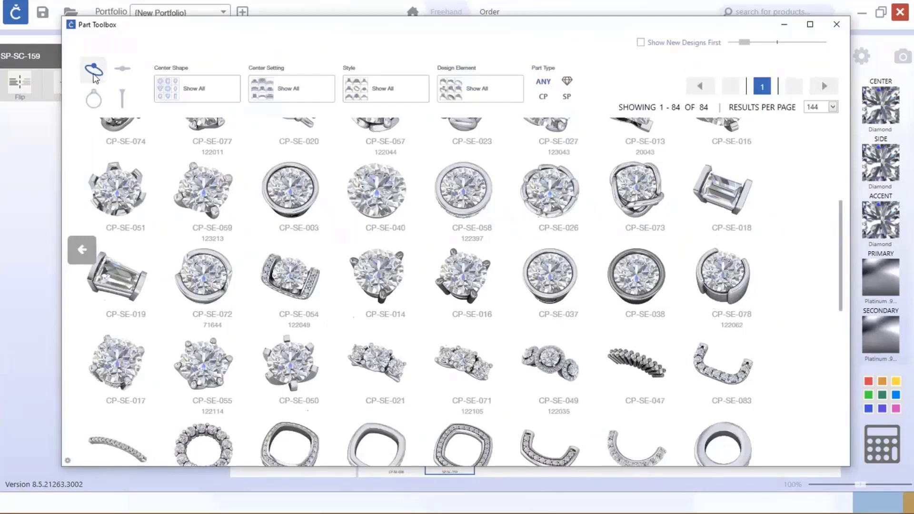
{"action": "left_click", "coordinate": [93, 99]}
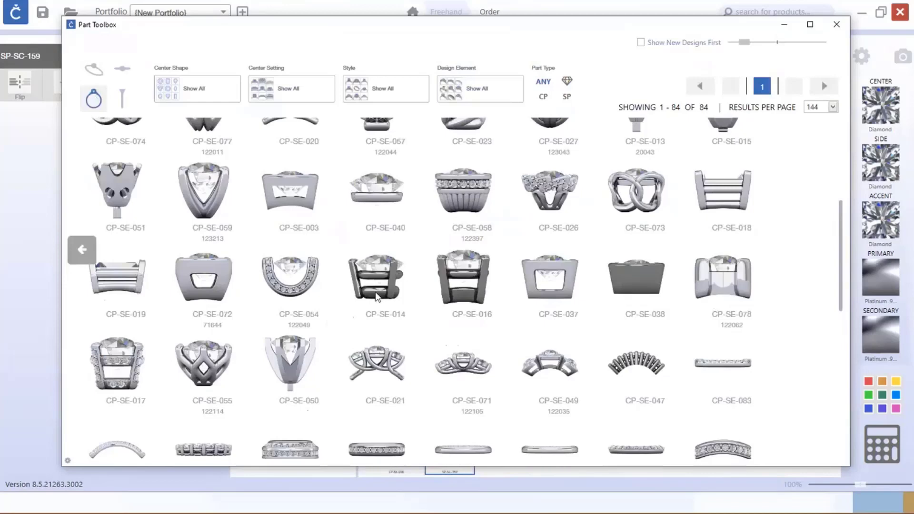
{"action": "left_click", "coordinate": [103, 76]}
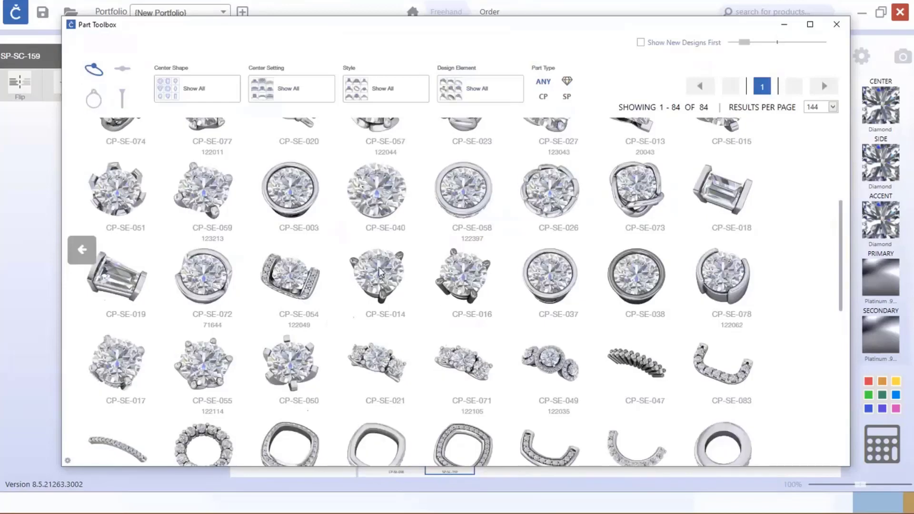
{"action": "left_click", "coordinate": [381, 273]}
{"action": "left_click", "coordinate": [649, 410]}
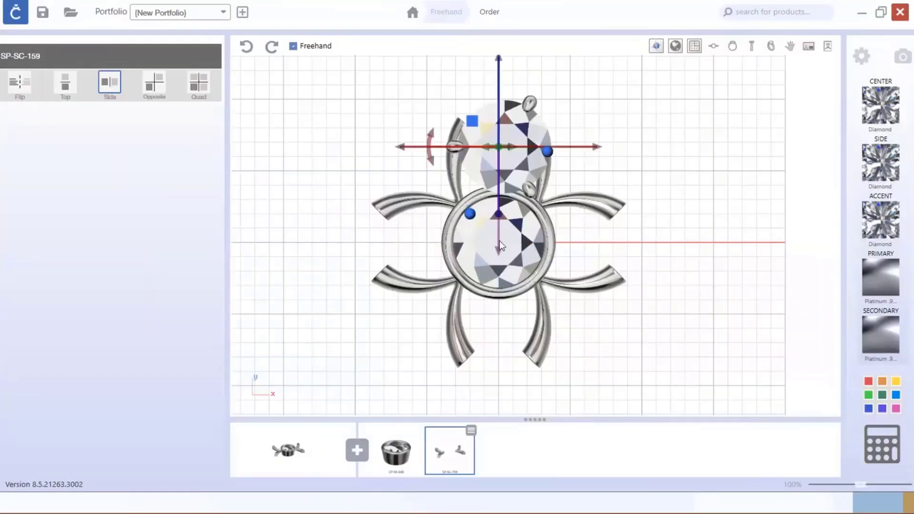
Move the three-prong setting into the upper-right filigree V and rotate it so one prong points toward the bezel
{"action": "left_click_drag", "start_coordinate": [597, 147], "coordinate": [726, 149]}
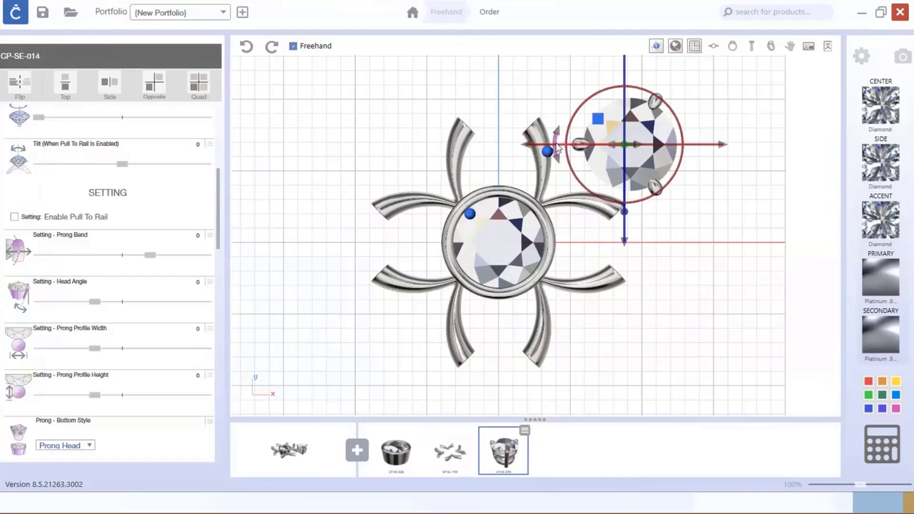
{"action": "left_click_drag", "start_coordinate": [560, 142], "coordinate": [564, 175]}
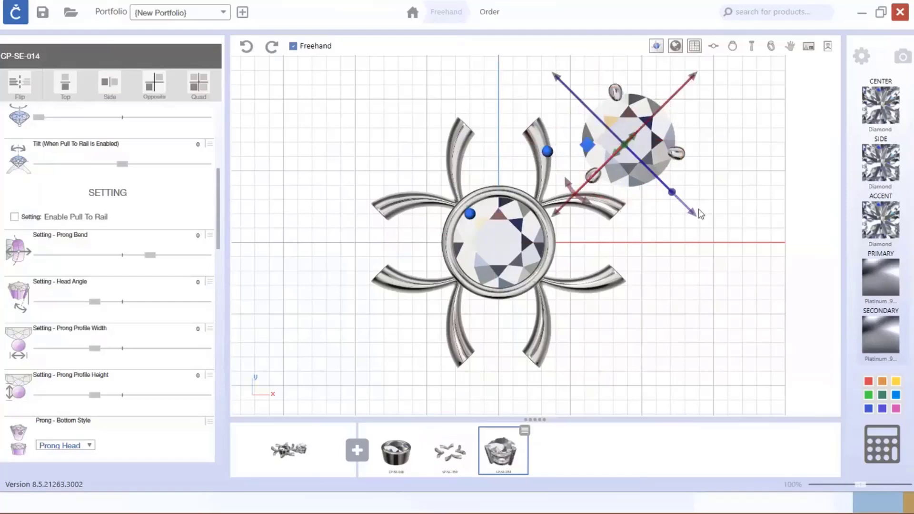
{"action": "left_click_drag", "start_coordinate": [693, 212], "coordinate": [682, 202]}
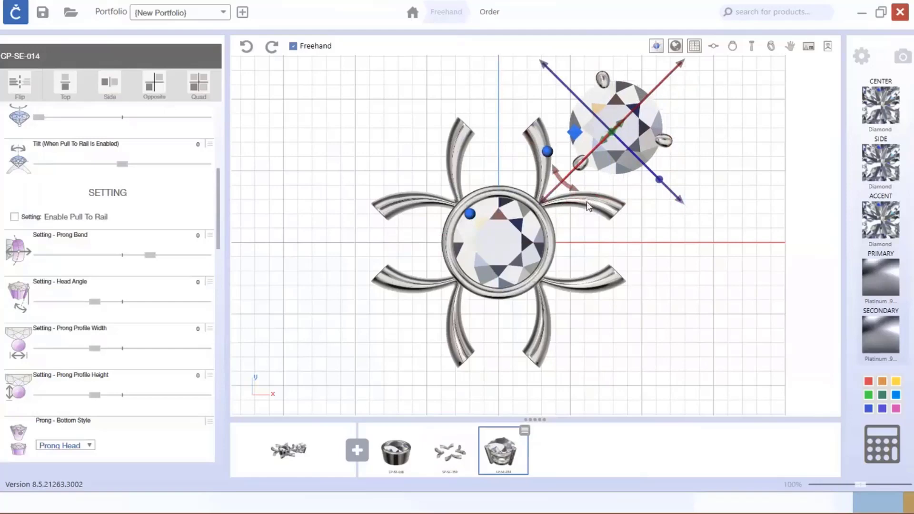
{"action": "left_click_drag", "start_coordinate": [544, 204], "coordinate": [508, 231]}
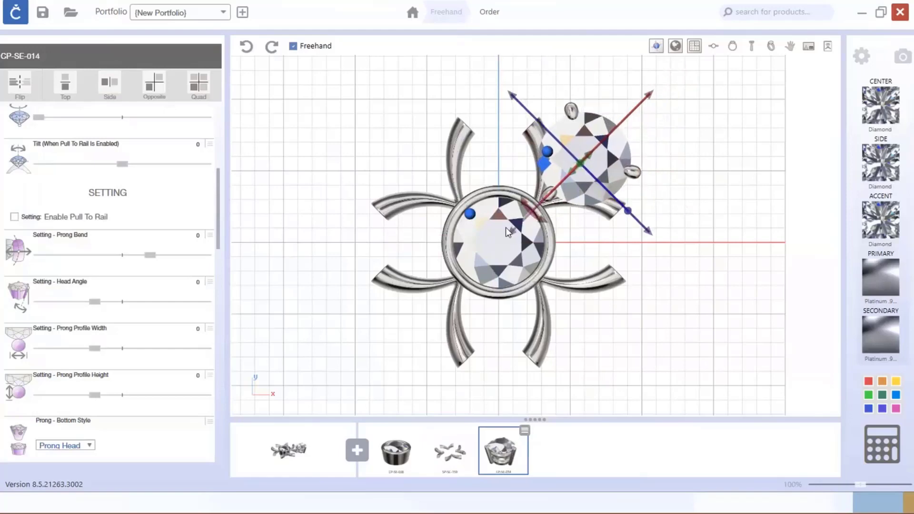
Reduce the three-prong setting's gem size to .19 ct and shift the setting inward toward the bezel between the filigree arms
{"action": "scroll", "coordinate": [102, 285], "scroll_direction": "up", "scroll_amount": 4}
{"action": "scroll", "coordinate": [111, 274], "scroll_direction": "up", "scroll_amount": 1}
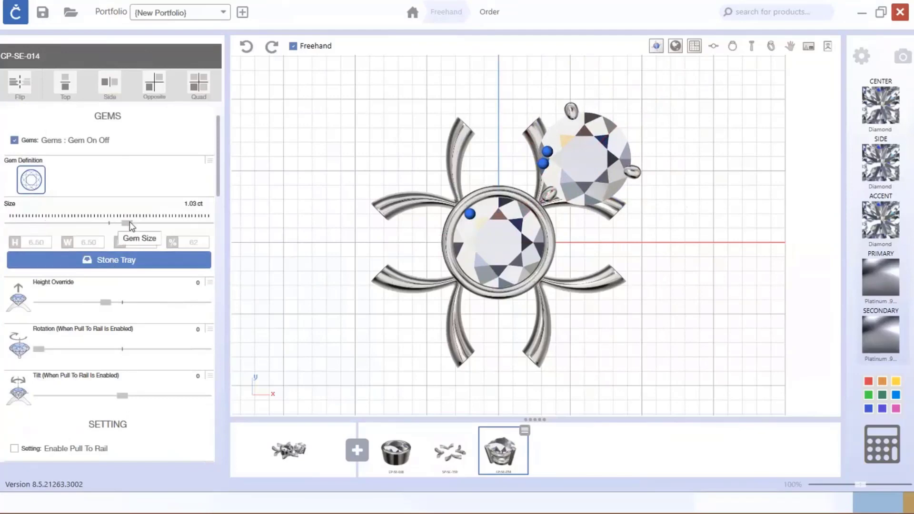
{"action": "left_click_drag", "start_coordinate": [126, 223], "coordinate": [65, 222]}
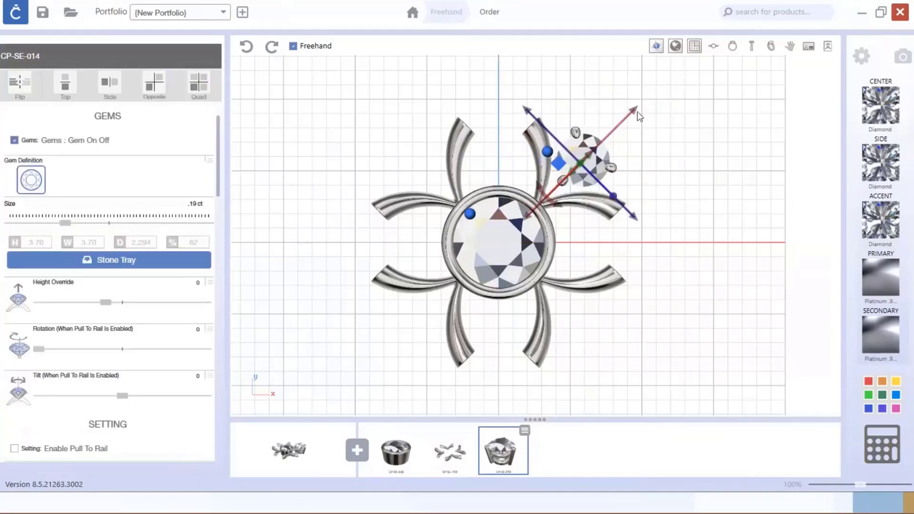
{"action": "left_click_drag", "start_coordinate": [631, 111], "coordinate": [618, 125]}
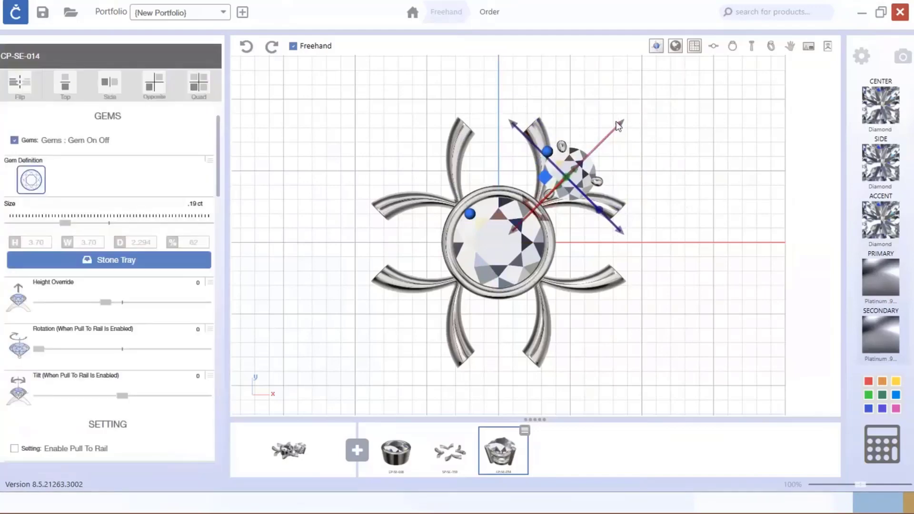
{"action": "left_click_drag", "start_coordinate": [63, 222], "coordinate": [61, 223]}
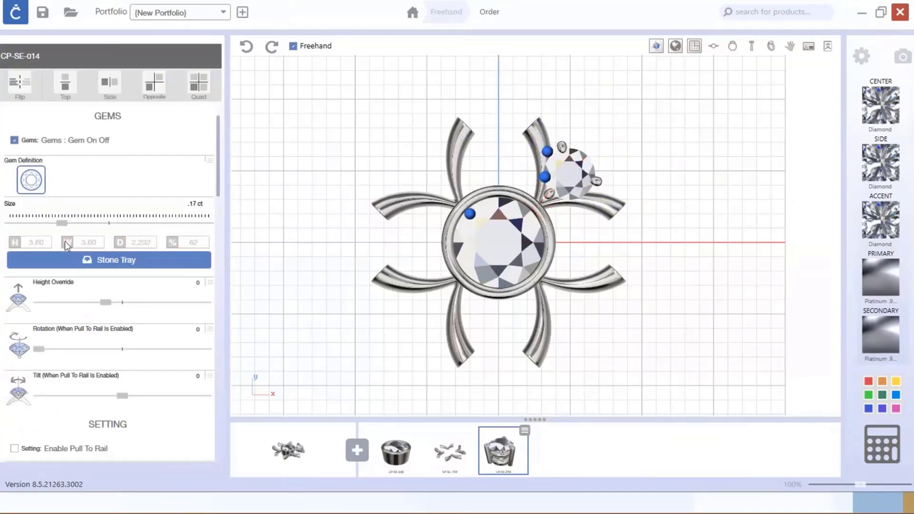
{"action": "left_click_drag", "start_coordinate": [62, 223], "coordinate": [64, 222]}
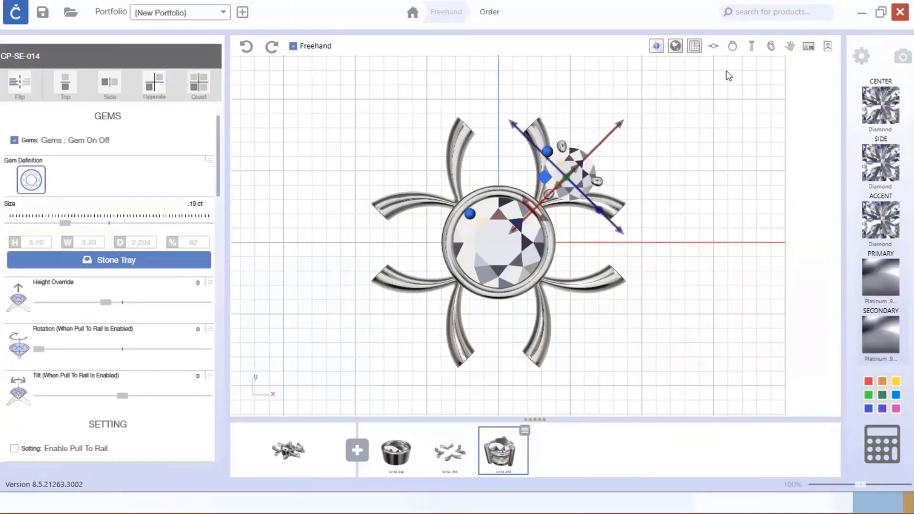
In perspective view, raise the three-prong setting relative to the filigree and check its fit against the bezel from several angles
{"action": "left_click", "coordinate": [771, 47]}
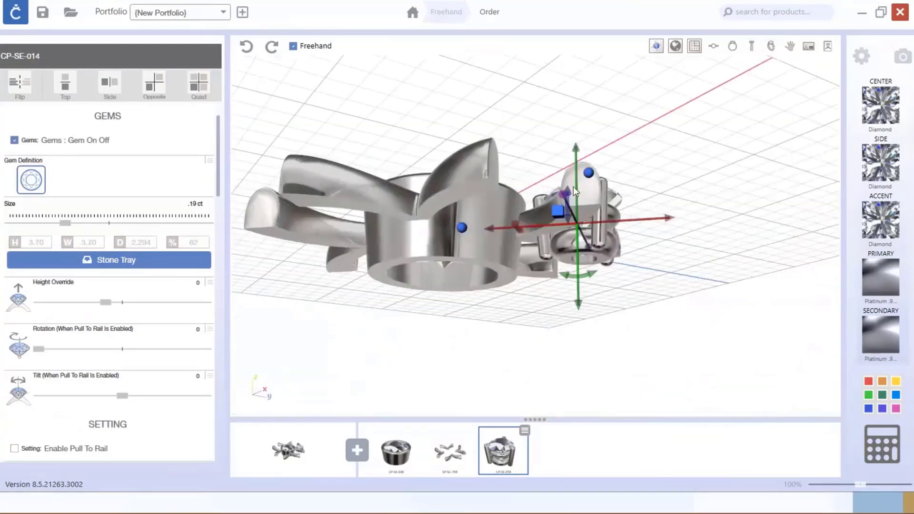
{"action": "left_click_drag", "start_coordinate": [578, 302], "coordinate": [577, 280]}
{"action": "right_click_drag", "start_coordinate": [555, 238], "coordinate": [563, 286]}
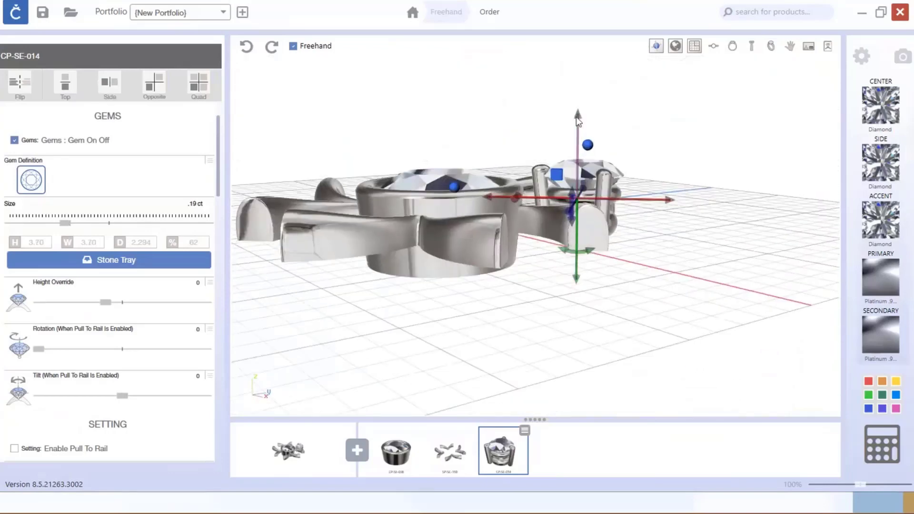
{"action": "right_click_drag", "start_coordinate": [621, 346], "coordinate": [626, 317]}
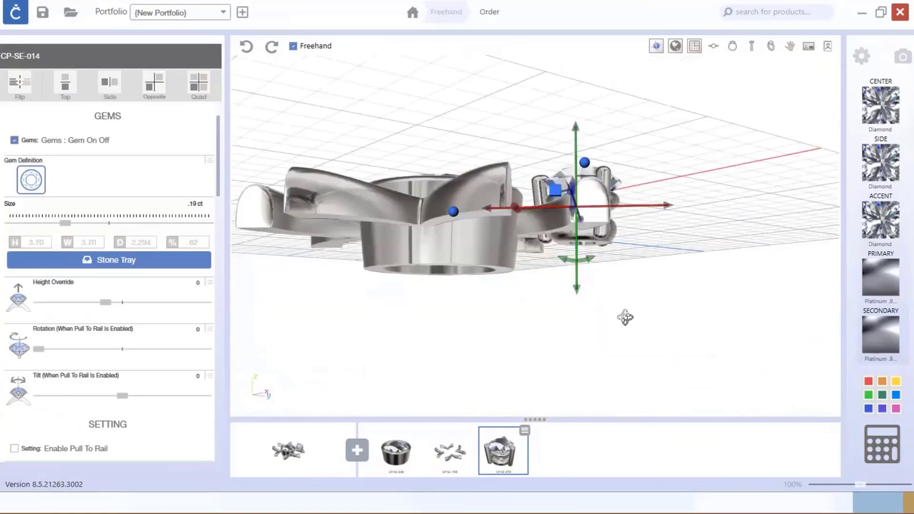
{"action": "right_click_drag", "start_coordinate": [488, 167], "coordinate": [568, 198]}
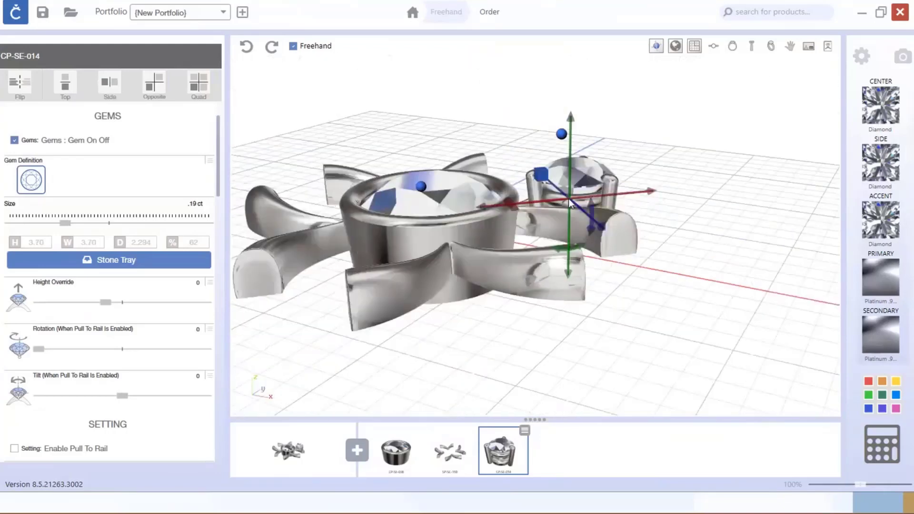
{"action": "scroll", "coordinate": [668, 245], "scroll_direction": "up", "scroll_amount": 5}
{"action": "right_click_drag", "start_coordinate": [668, 245], "coordinate": [498, 269]}
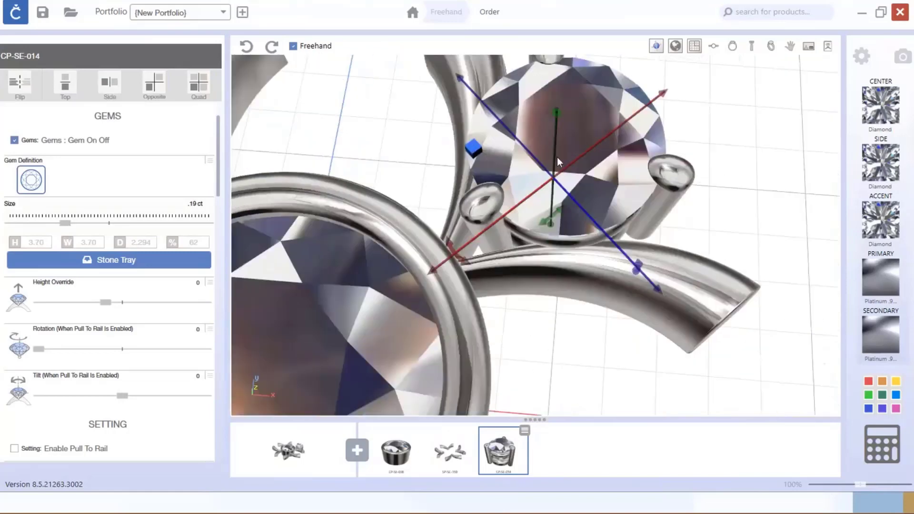
In top view, pattern the three-prong setting radially around the bezel with a count of 2 over 360° and apply Side mirroring
{"action": "left_click", "coordinate": [713, 47]}
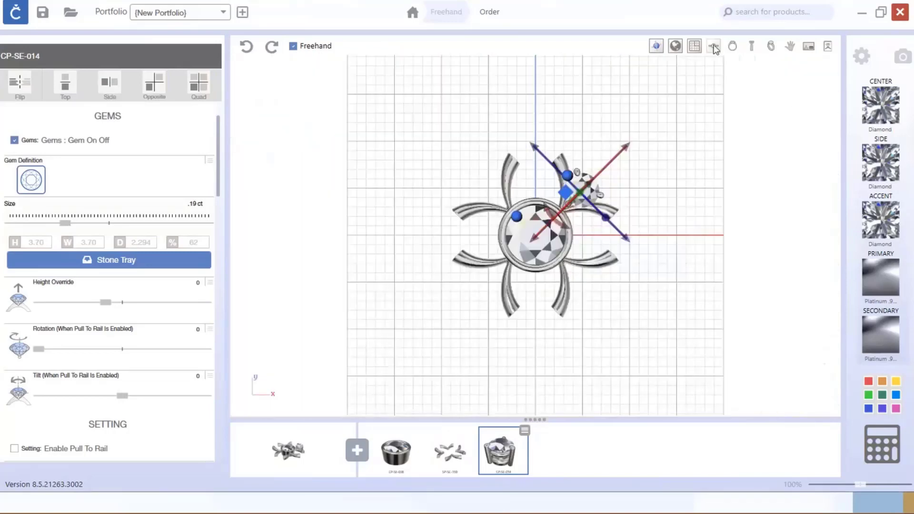
{"action": "left_click", "coordinate": [563, 192]}
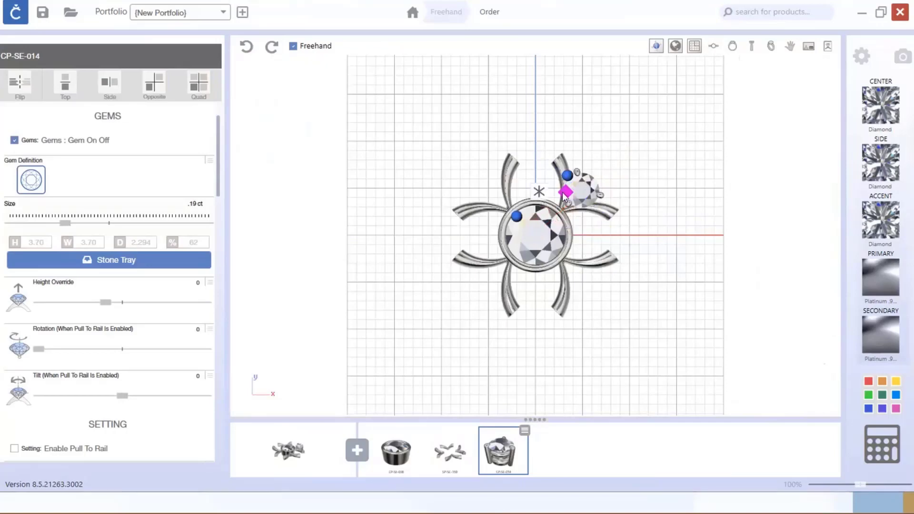
{"action": "left_click", "coordinate": [540, 191]}
{"action": "left_click_drag", "start_coordinate": [601, 296], "coordinate": [587, 184]}
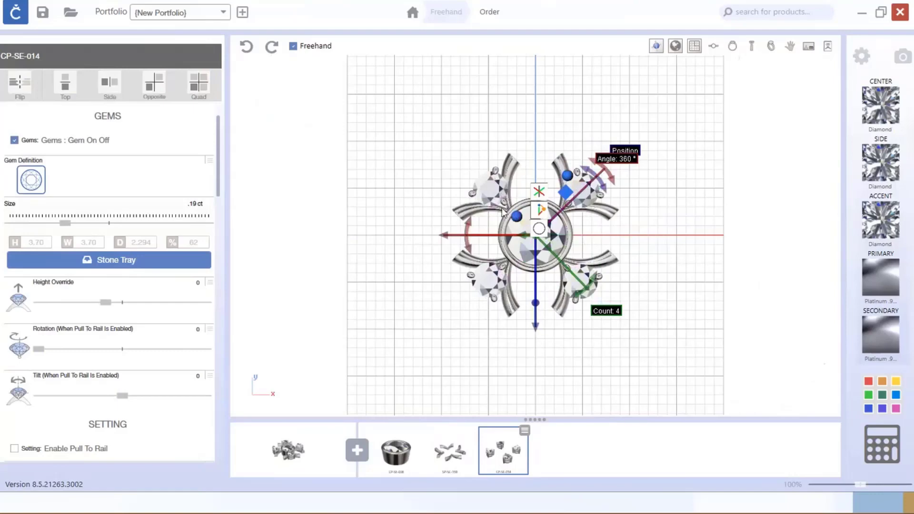
{"action": "left_click_drag", "start_coordinate": [575, 291], "coordinate": [501, 287]}
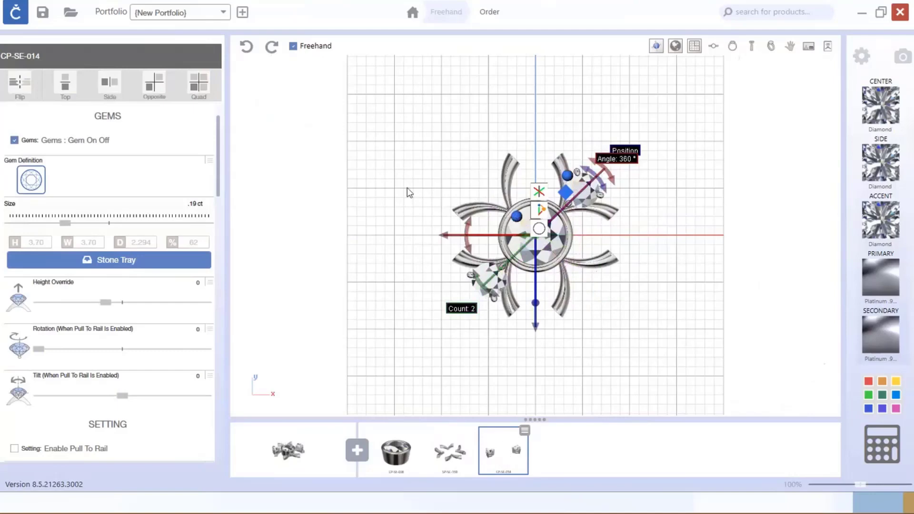
{"action": "left_click", "coordinate": [105, 85]}
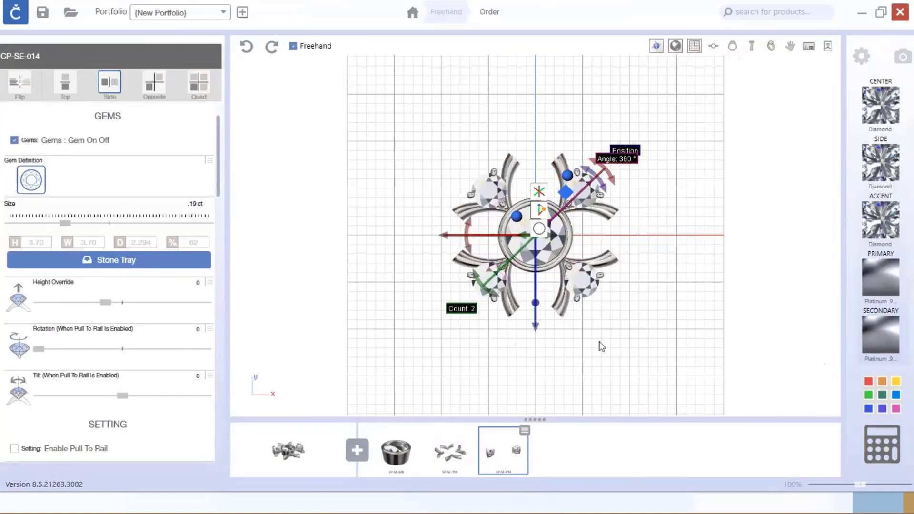
Add the four-prong setting CP-SE-016 to the design from the toolbox's Settings category
{"action": "left_click", "coordinate": [356, 450]}
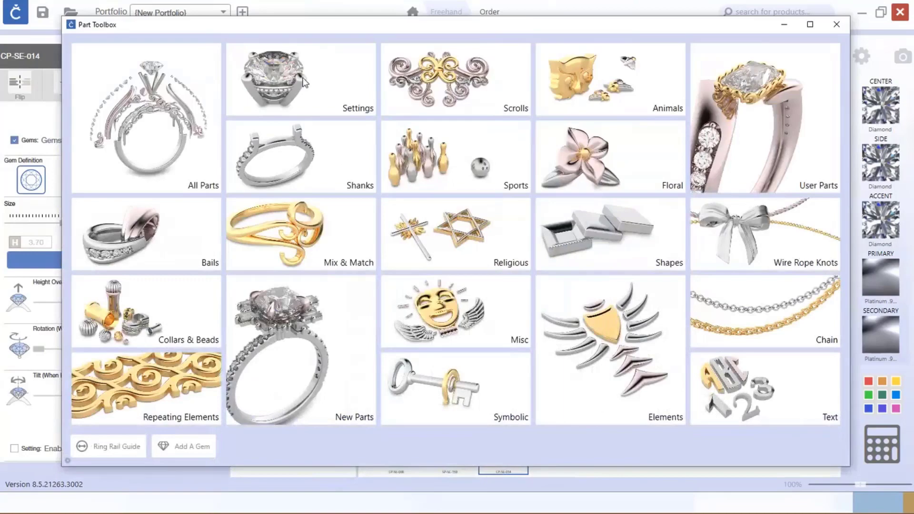
{"action": "left_click", "coordinate": [304, 82]}
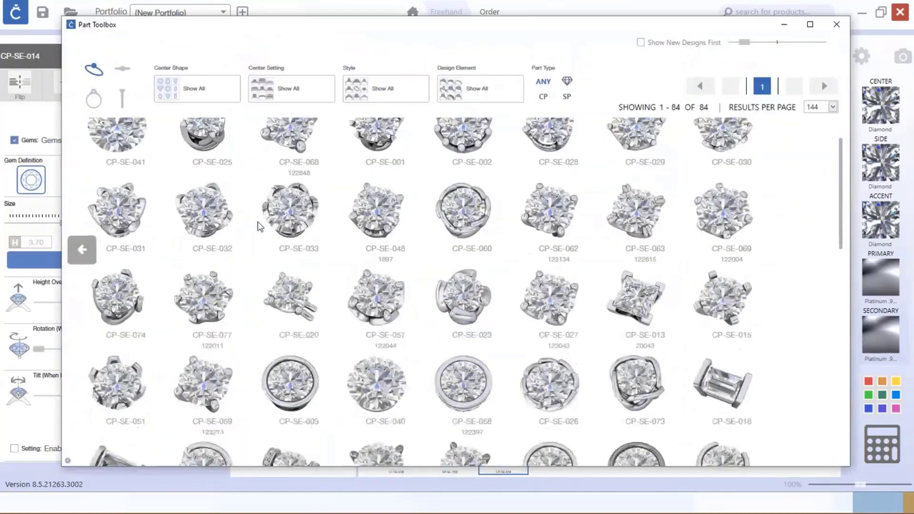
{"action": "scroll", "coordinate": [455, 236], "scroll_direction": "down", "scroll_amount": 3}
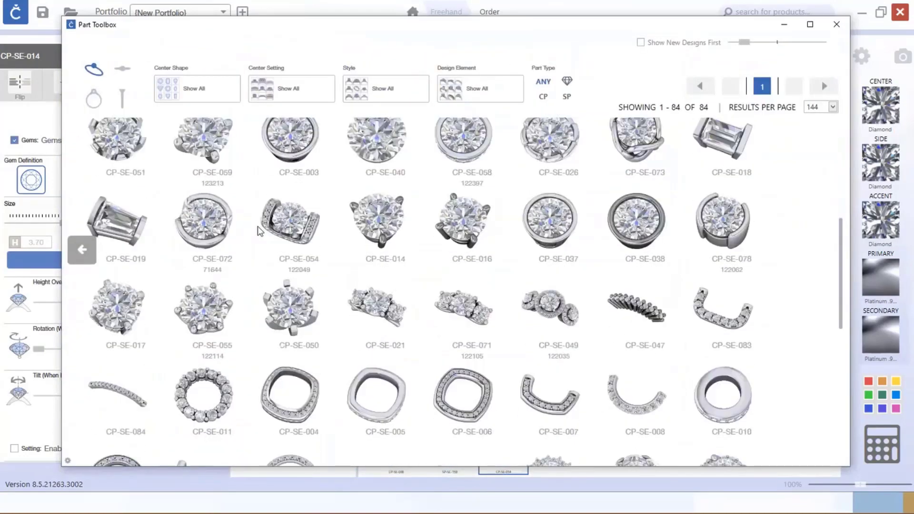
{"action": "left_click", "coordinate": [471, 219]}
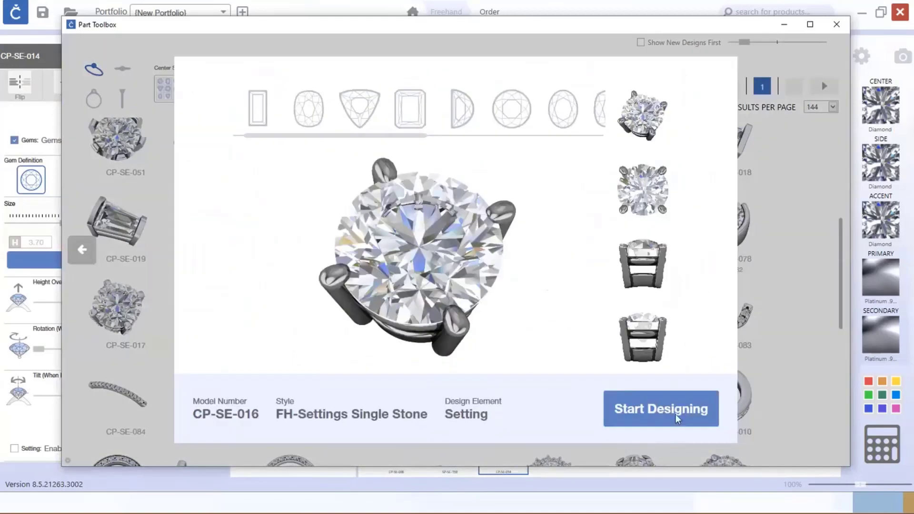
{"action": "left_click", "coordinate": [675, 414]}
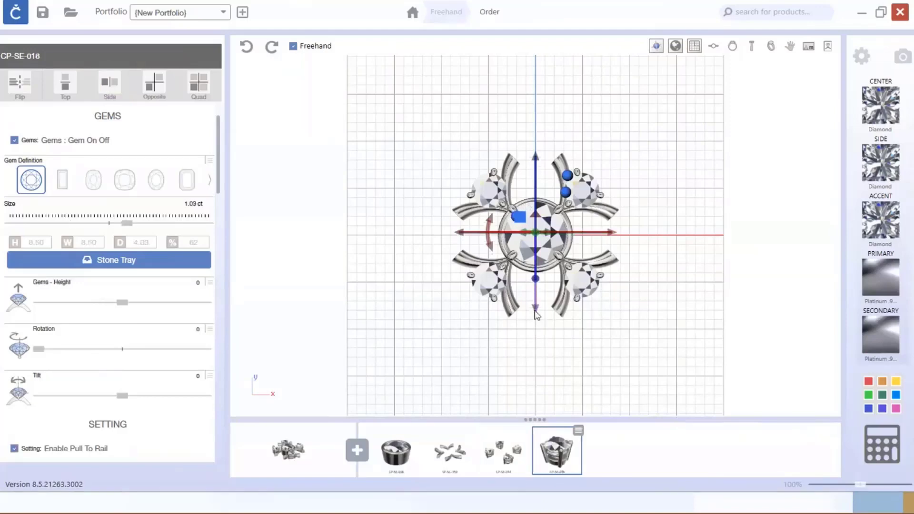
Place the four-prong setting above the bezel between the upper filigree arms, offset slightly right of the centre axis, with a .17 ct gem
{"action": "left_click_drag", "start_coordinate": [537, 314], "coordinate": [539, 227]}
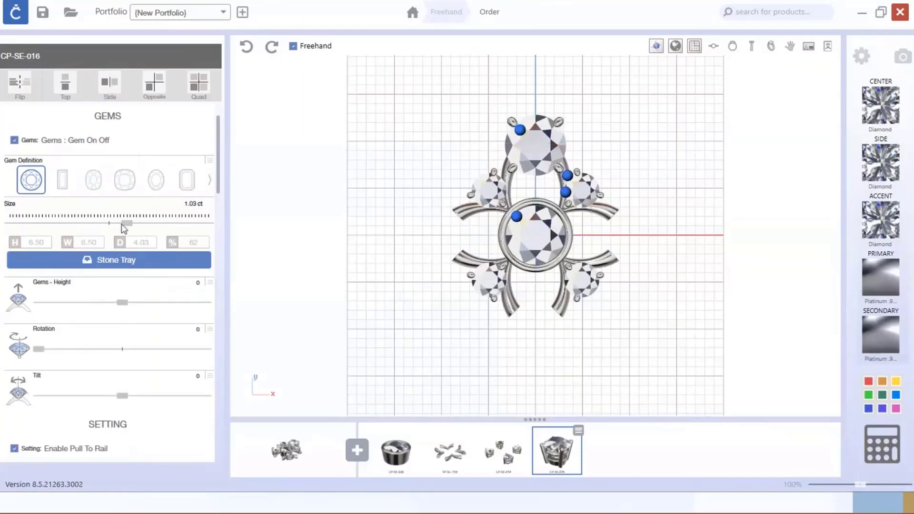
{"action": "left_click_drag", "start_coordinate": [121, 224], "coordinate": [65, 224]}
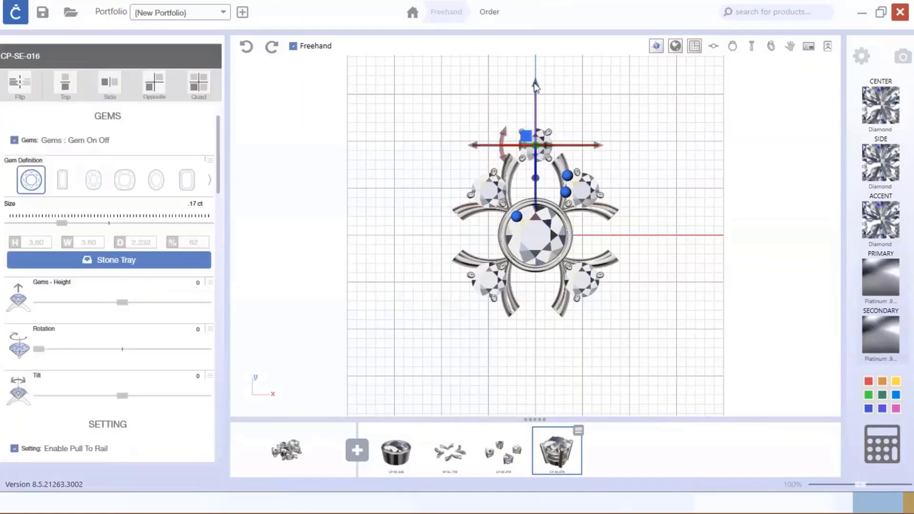
{"action": "left_click_drag", "start_coordinate": [535, 85], "coordinate": [539, 98]}
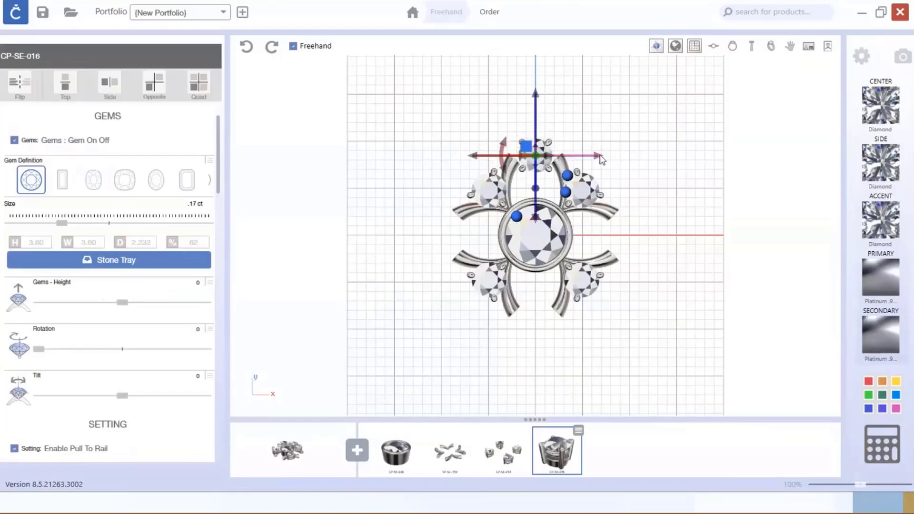
{"action": "left_click_drag", "start_coordinate": [603, 155], "coordinate": [615, 161]}
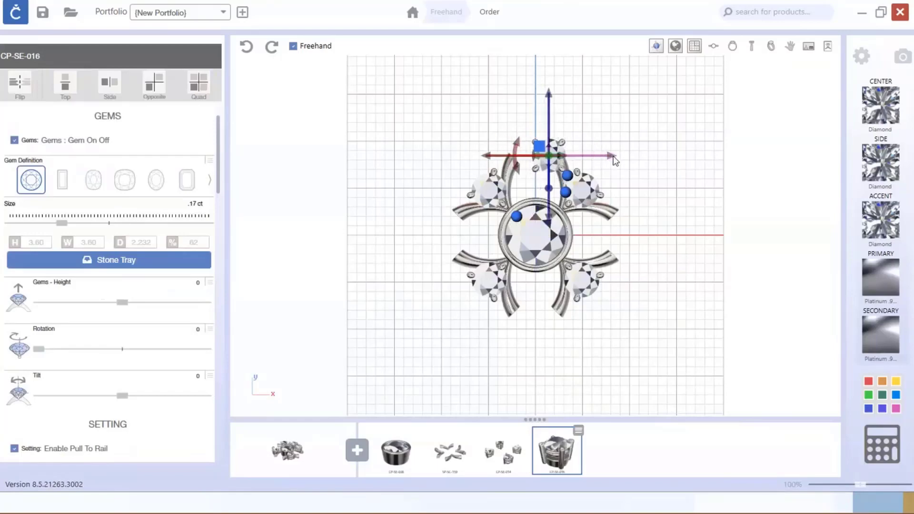
In perspective view, raise the four-prong setting until it sits level with the neighbouring three-prong settings
{"action": "left_click", "coordinate": [752, 61]}
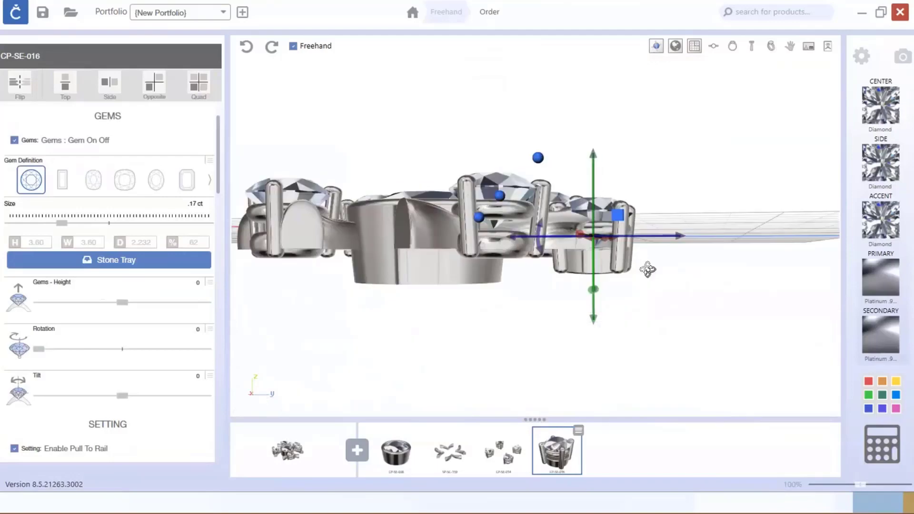
{"action": "left_click_drag", "start_coordinate": [594, 312], "coordinate": [596, 300]}
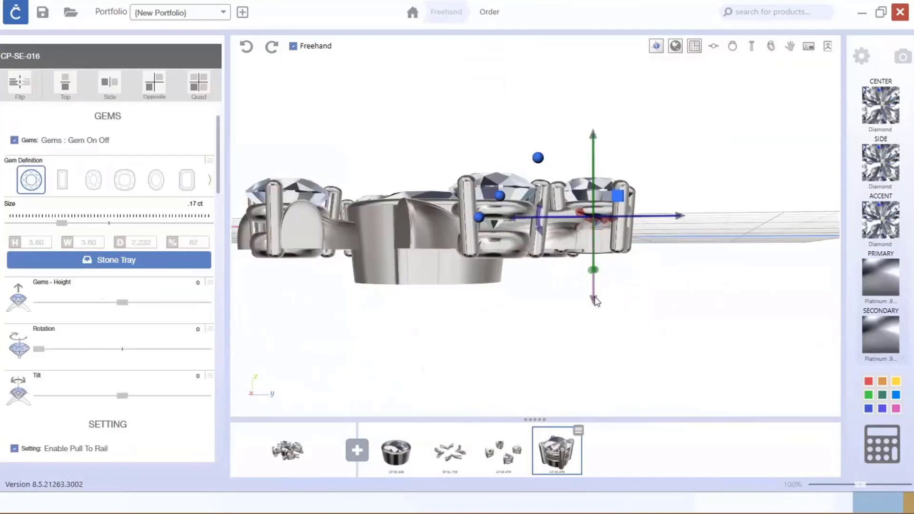
{"action": "right_click_drag", "start_coordinate": [681, 252], "coordinate": [642, 267]}
{"action": "left_click_drag", "start_coordinate": [584, 138], "coordinate": [584, 140]}
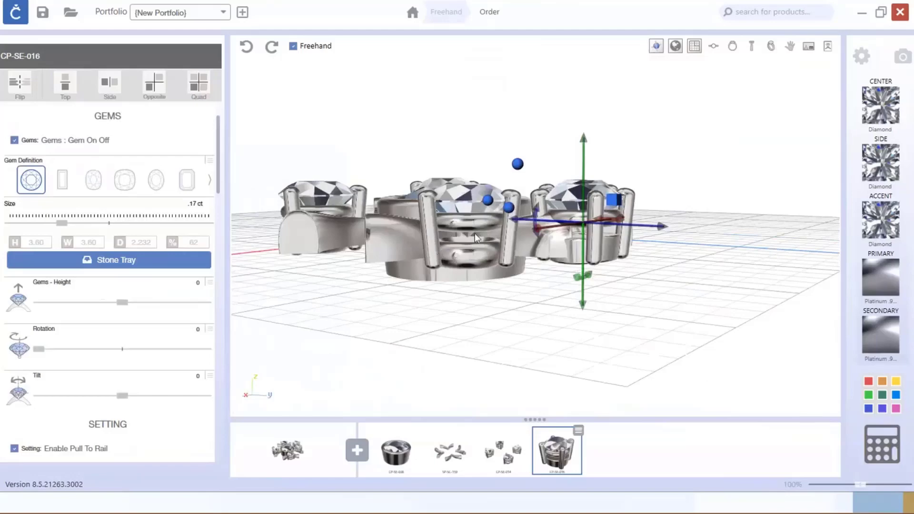
Set the four-prong setting's lower gallery rail shape to the round profile
{"action": "left_click", "coordinate": [243, 309]}
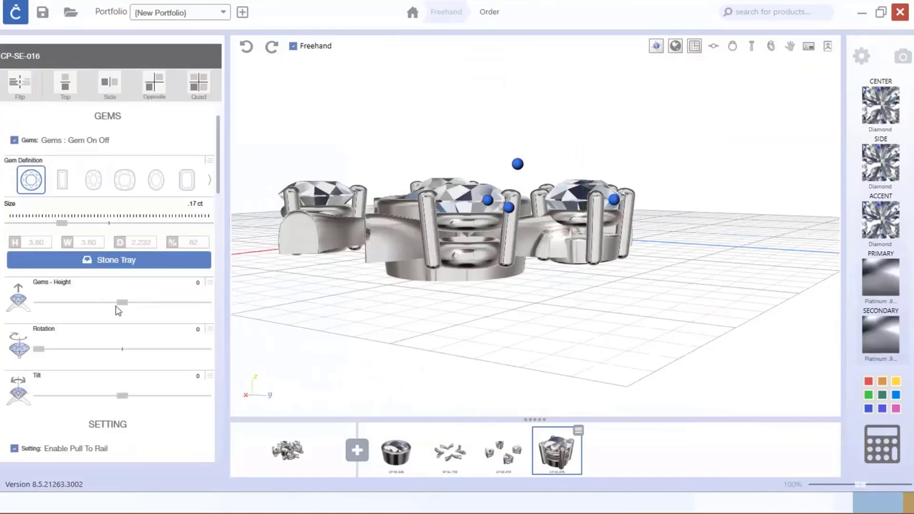
{"action": "scroll", "coordinate": [94, 315], "scroll_direction": "down", "scroll_amount": 6}
{"action": "scroll", "coordinate": [90, 285], "scroll_direction": "down", "scroll_amount": 3}
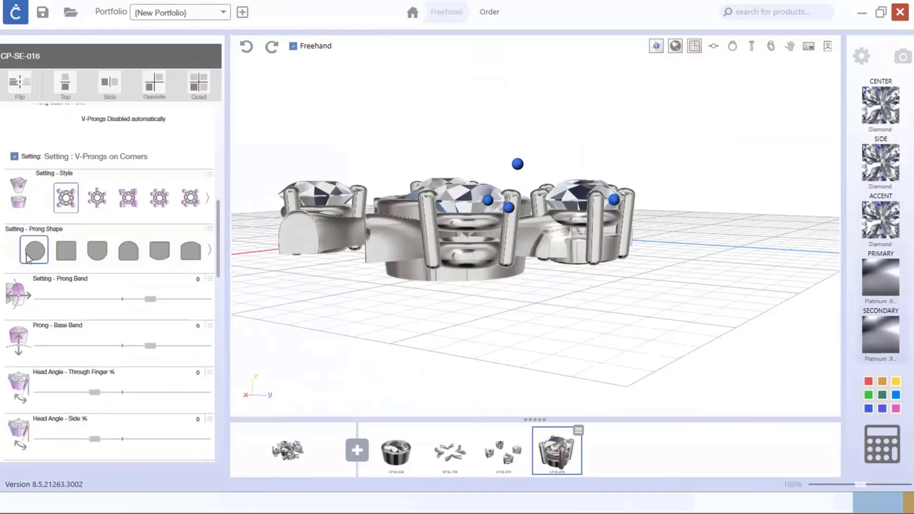
{"action": "left_click", "coordinate": [614, 199]}
{"action": "scroll", "coordinate": [97, 283], "scroll_direction": "down", "scroll_amount": 13}
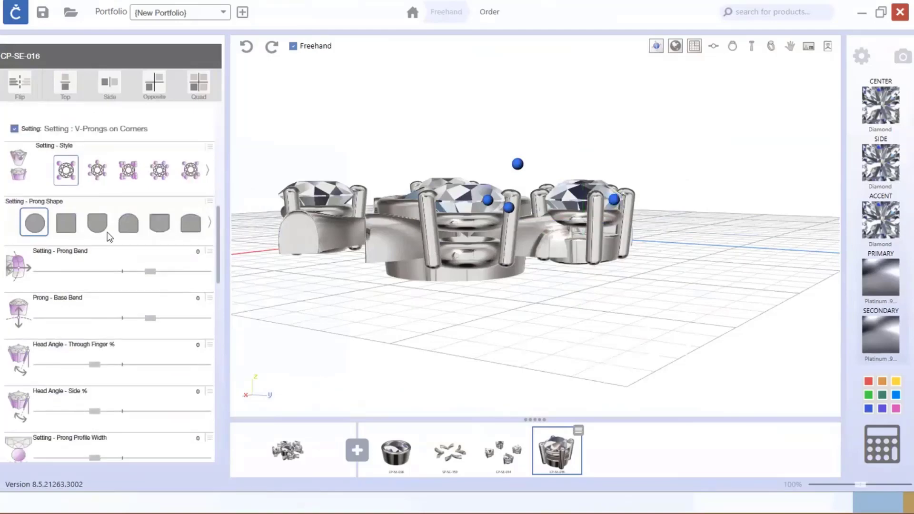
{"action": "scroll", "coordinate": [98, 283], "scroll_direction": "down", "scroll_amount": 6}
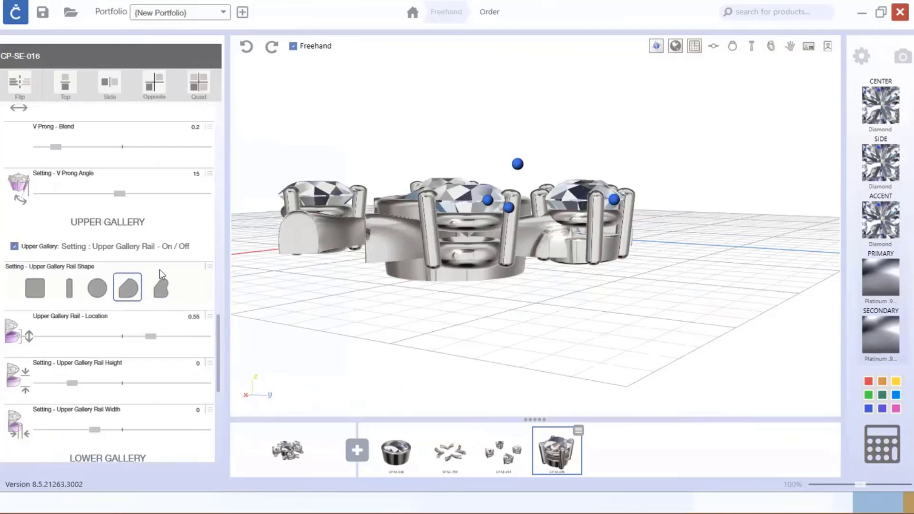
{"action": "scroll", "coordinate": [159, 272], "scroll_direction": "down", "scroll_amount": 9}
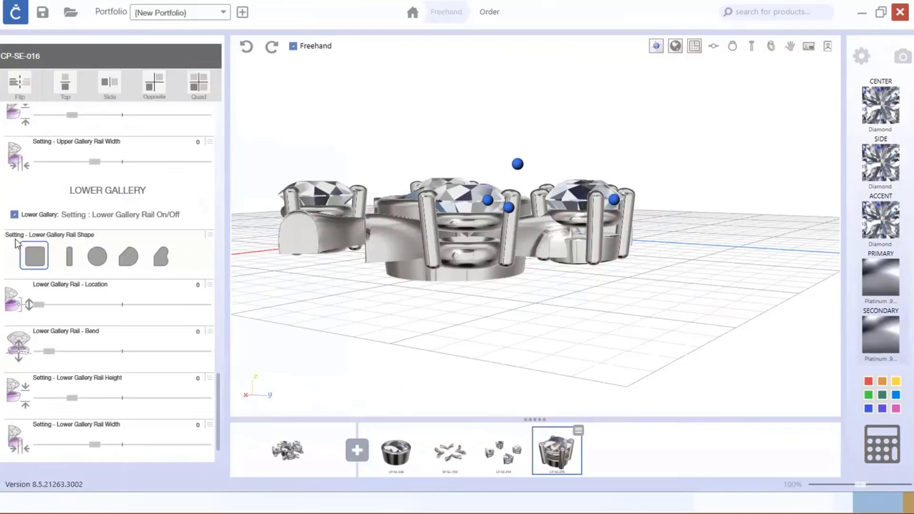
{"action": "left_click", "coordinate": [96, 257]}
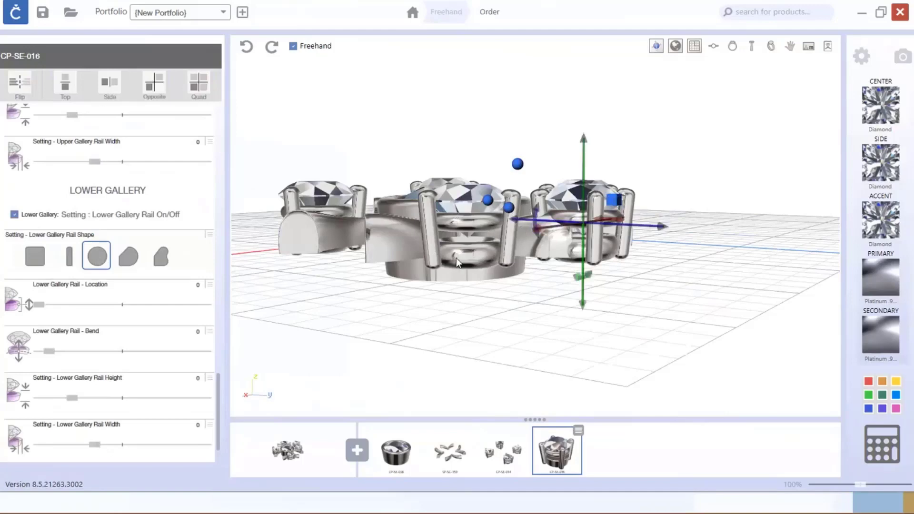
In top view, apply Side mirroring to the four-prong setting above the bezel
{"action": "right_click_drag", "start_coordinate": [635, 266], "coordinate": [664, 247]}
{"action": "left_click", "coordinate": [719, 47]}
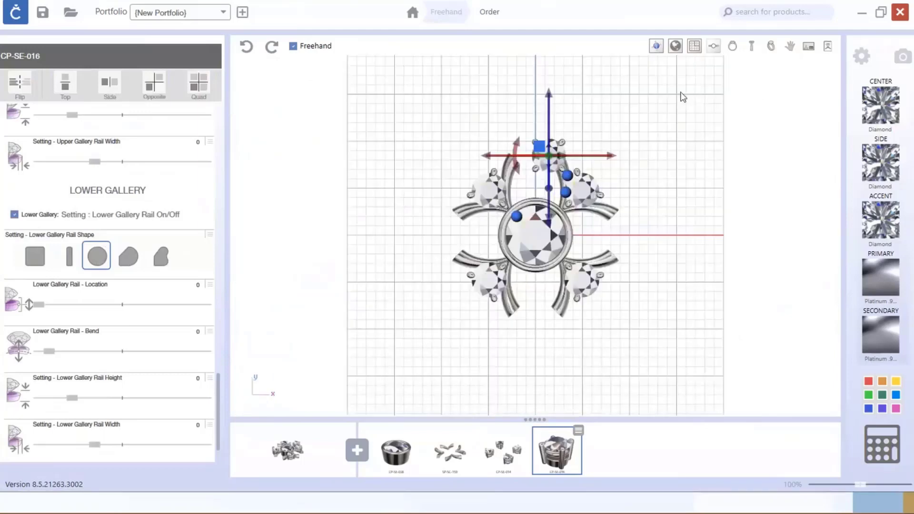
{"action": "scroll", "coordinate": [585, 141], "scroll_direction": "up", "scroll_amount": 8}
{"action": "right_click_drag", "start_coordinate": [560, 200], "coordinate": [633, 183]}
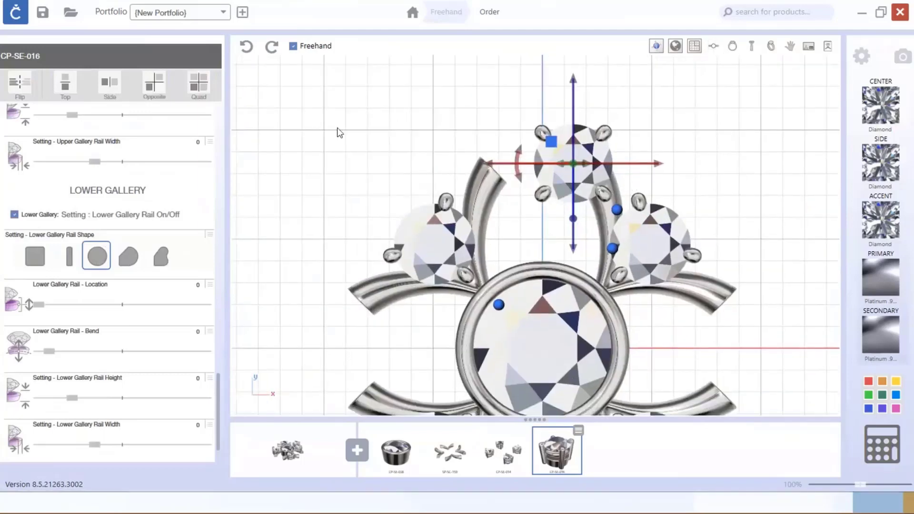
{"action": "left_click", "coordinate": [339, 133]}
{"action": "scroll", "coordinate": [110, 170], "scroll_direction": "up", "scroll_amount": 10}
{"action": "scroll", "coordinate": [109, 170], "scroll_direction": "up", "scroll_amount": 5}
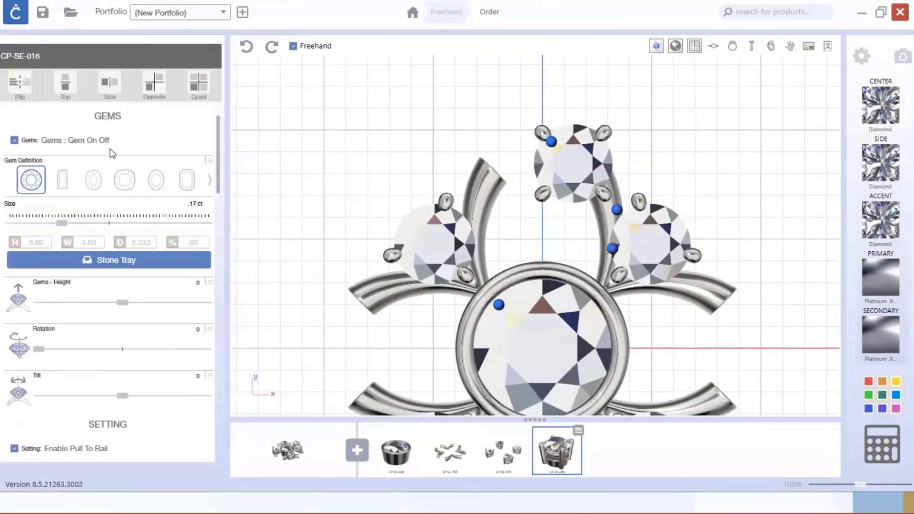
{"action": "left_click", "coordinate": [110, 83]}
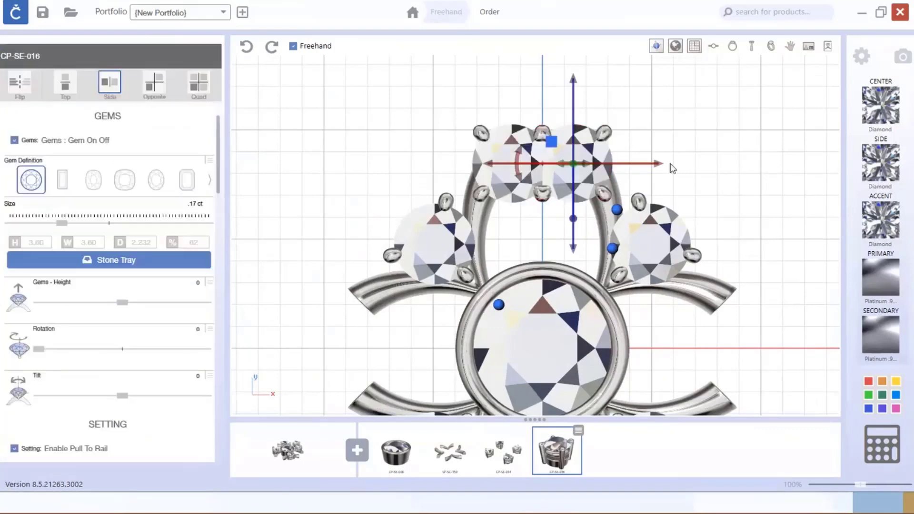
Reduce the four-prong gems to .08 ct and position the mirrored pair so their inner prongs meet at the centre axis
{"action": "left_click_drag", "start_coordinate": [660, 164], "coordinate": [666, 165]}
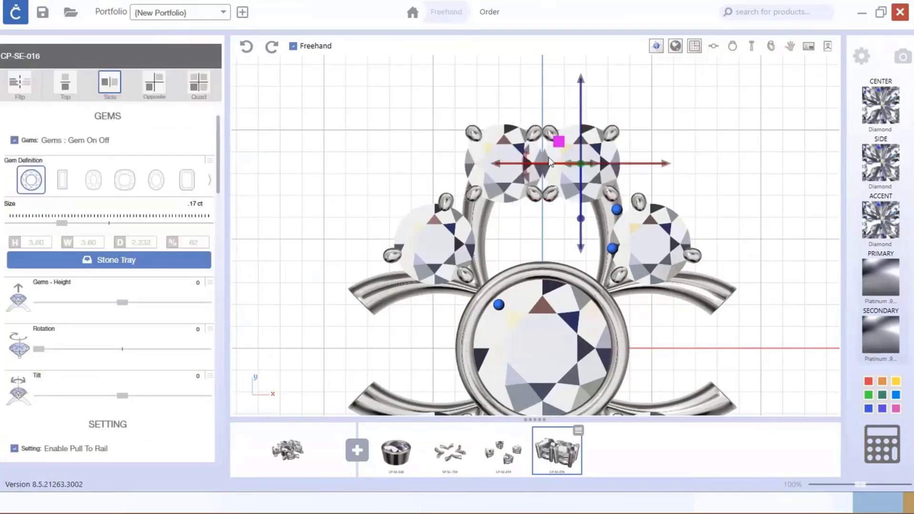
{"action": "left_click", "coordinate": [486, 164]}
{"action": "left_click_drag", "start_coordinate": [62, 222], "coordinate": [47, 223]}
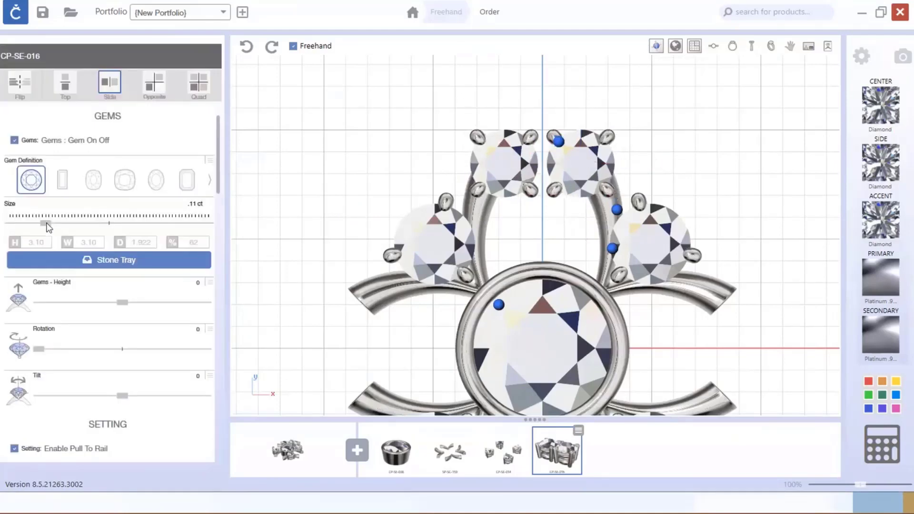
{"action": "left_click_drag", "start_coordinate": [665, 165], "coordinate": [658, 165]}
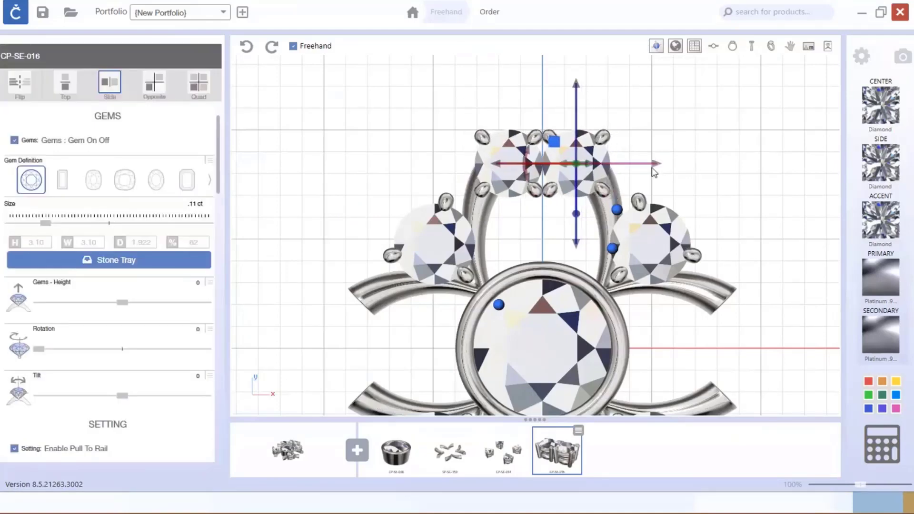
{"action": "left_click", "coordinate": [654, 169]}
{"action": "left_click_drag", "start_coordinate": [47, 222], "coordinate": [35, 224]}
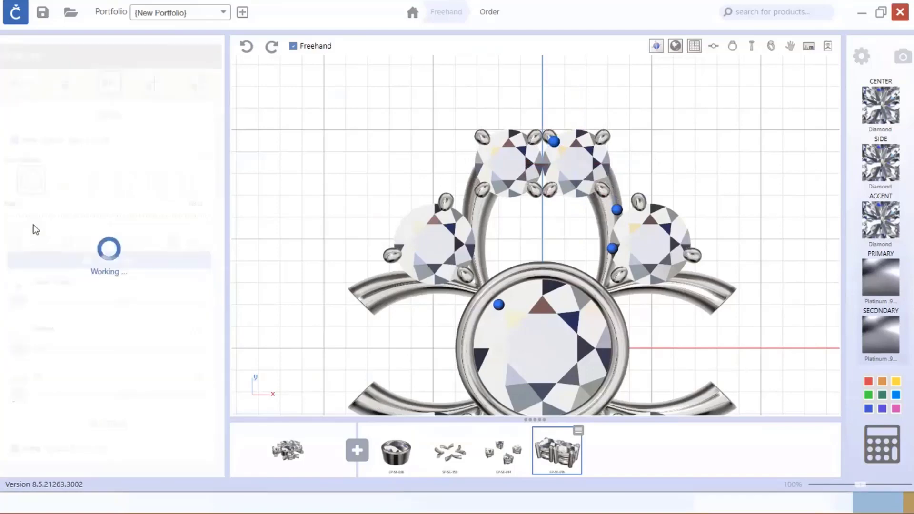
{"action": "left_click_drag", "start_coordinate": [654, 168], "coordinate": [658, 168]}
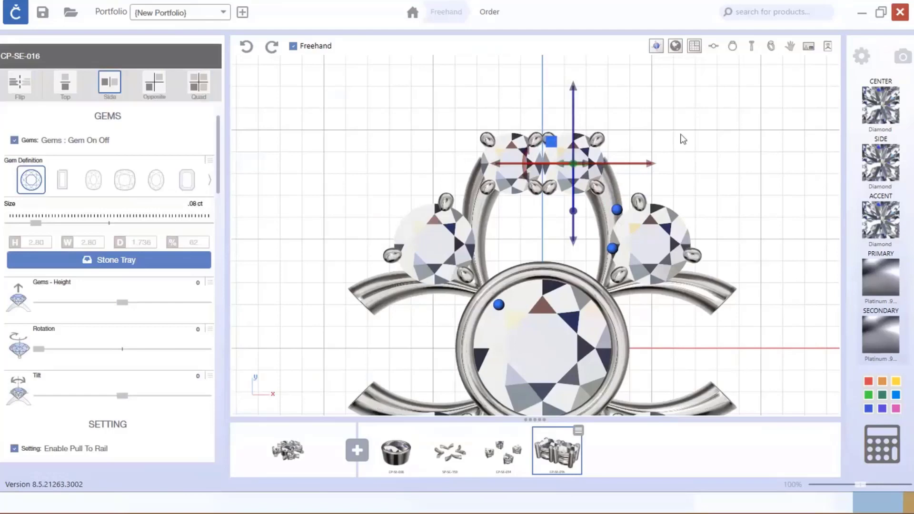
From underneath, bend the filigree scroll arms inward so the upper tips reach beneath the four-prong settings
{"action": "left_click", "coordinate": [770, 45]}
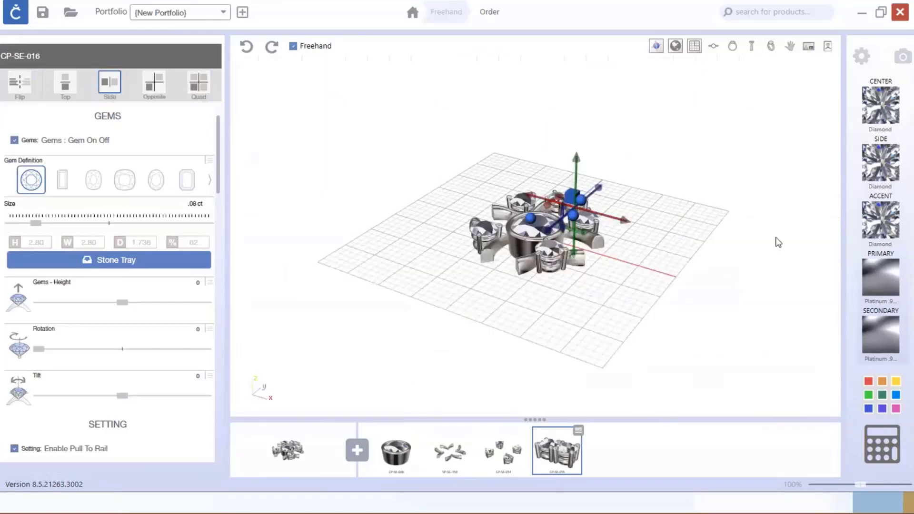
{"action": "left_click_drag", "start_coordinate": [778, 243], "coordinate": [526, 186]}
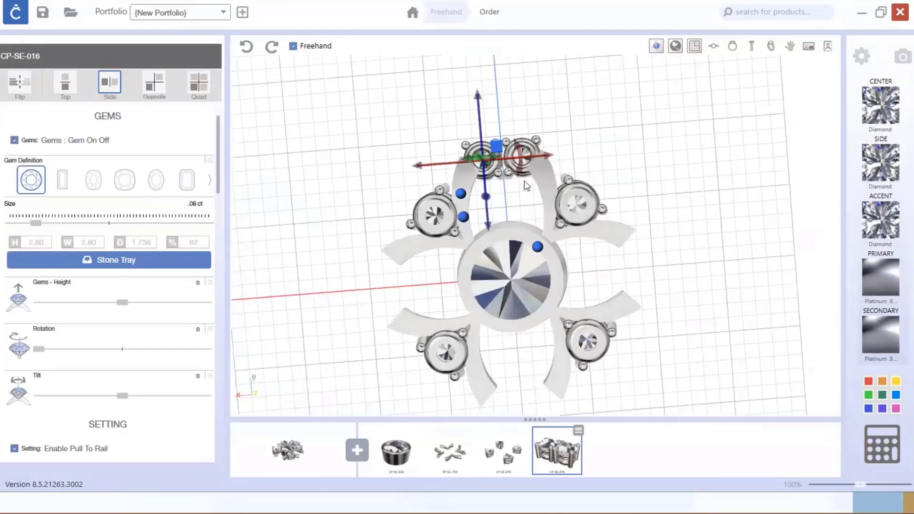
{"action": "left_click", "coordinate": [474, 233]}
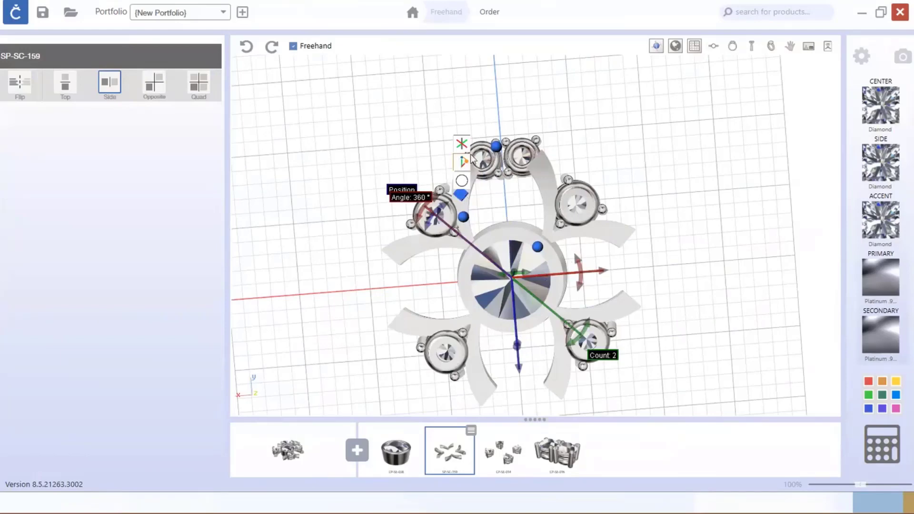
{"action": "left_click", "coordinate": [464, 200]}
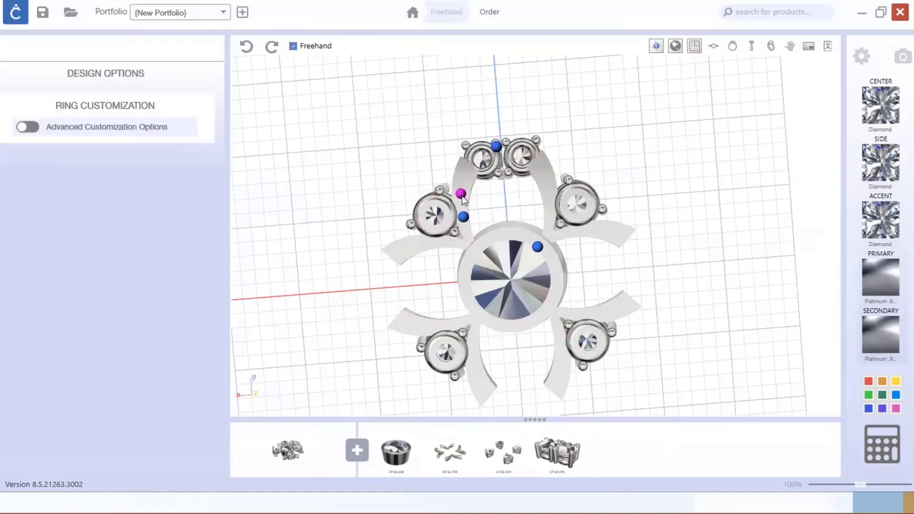
{"action": "left_click", "coordinate": [461, 197]}
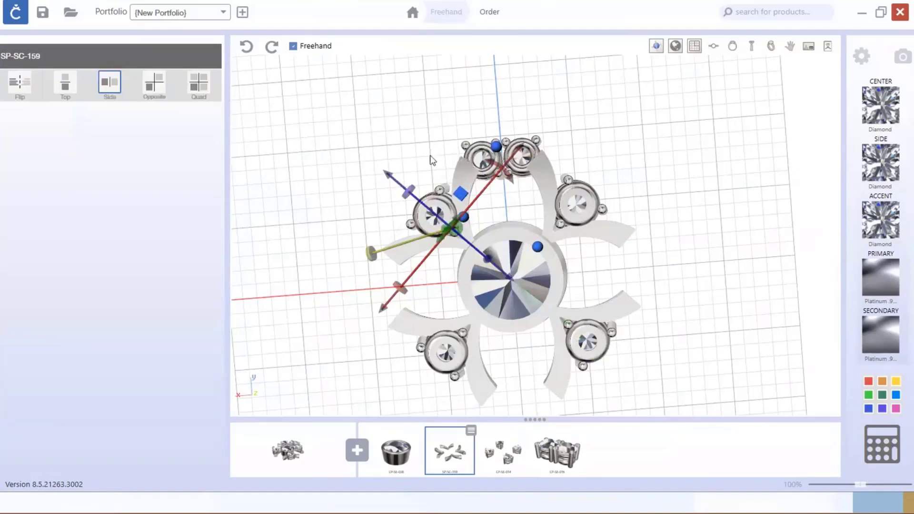
{"action": "left_click", "coordinate": [461, 194]}
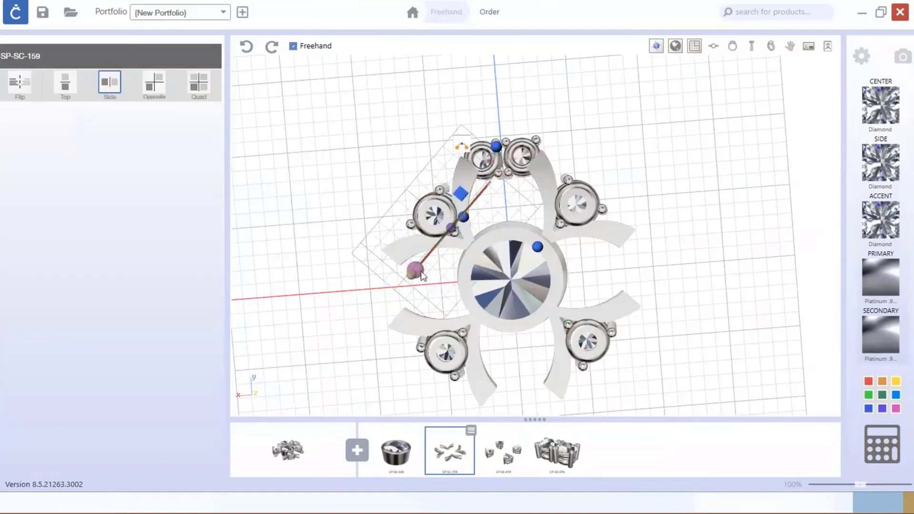
{"action": "scroll", "coordinate": [421, 273], "scroll_direction": "up", "scroll_amount": 3}
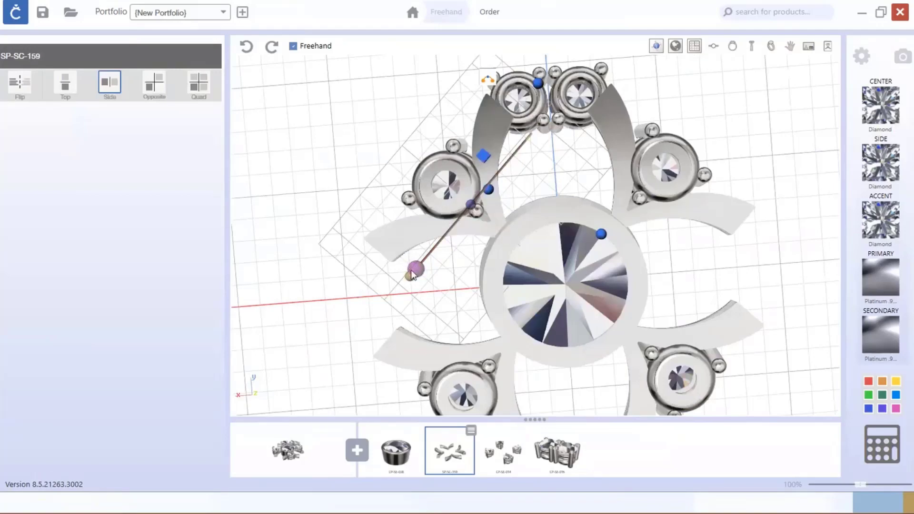
{"action": "left_click_drag", "start_coordinate": [418, 272], "coordinate": [419, 279]}
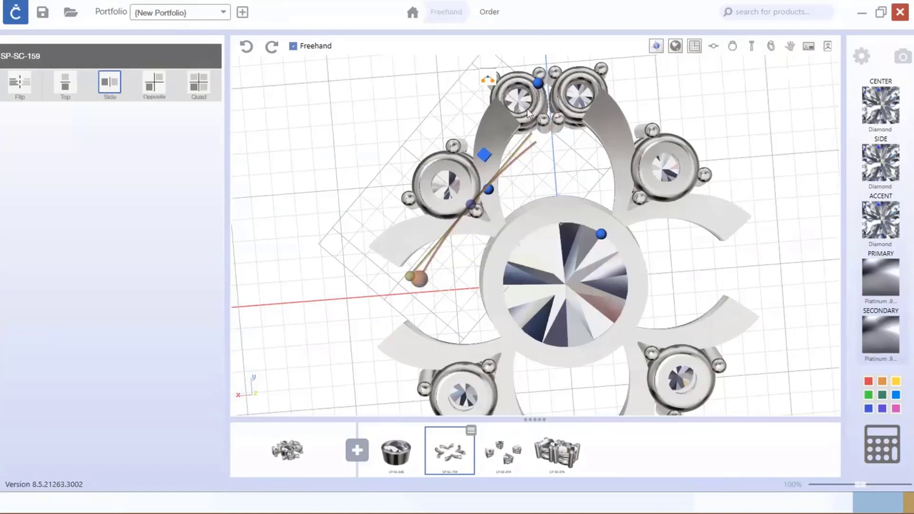
Move the four-prong pair slightly toward the bezel and lower it onto the upper filigree arms
{"action": "left_click", "coordinate": [537, 85]}
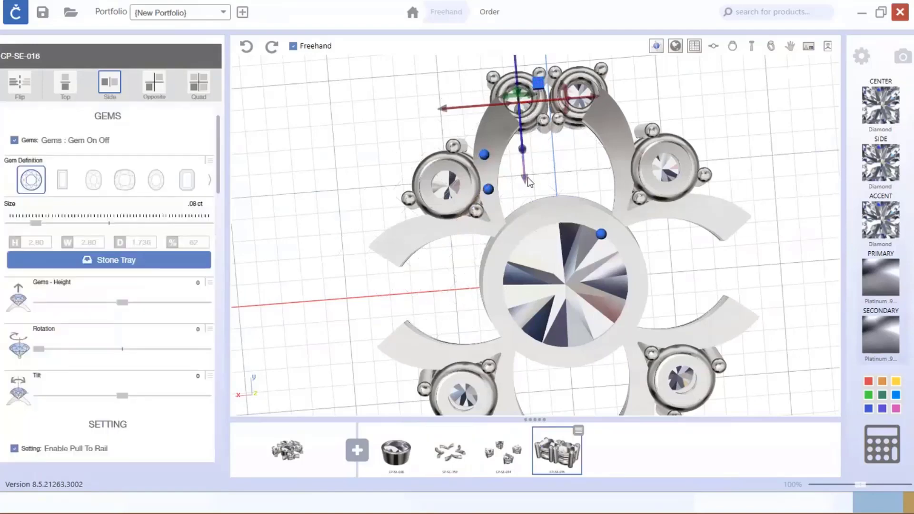
{"action": "left_click_drag", "start_coordinate": [527, 178], "coordinate": [528, 183]}
{"action": "right_click_drag", "start_coordinate": [618, 89], "coordinate": [553, 214]}
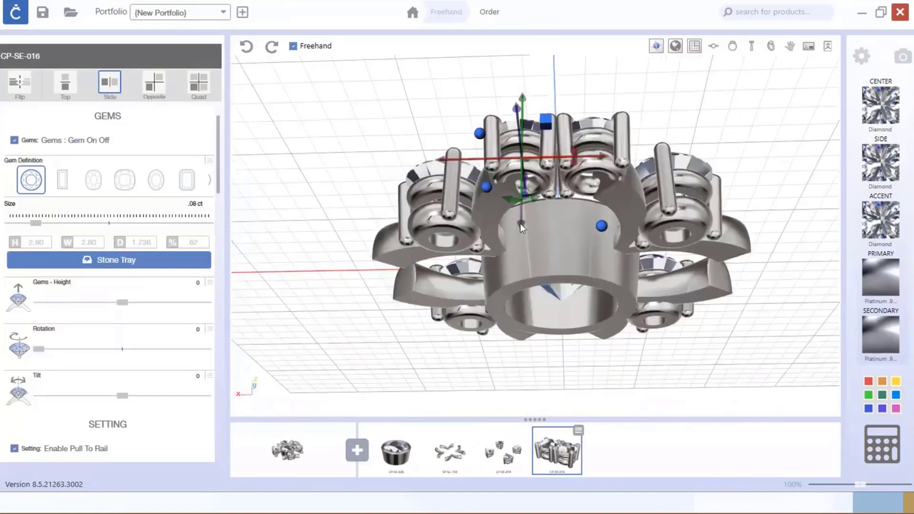
{"action": "left_click_drag", "start_coordinate": [520, 224], "coordinate": [523, 233]}
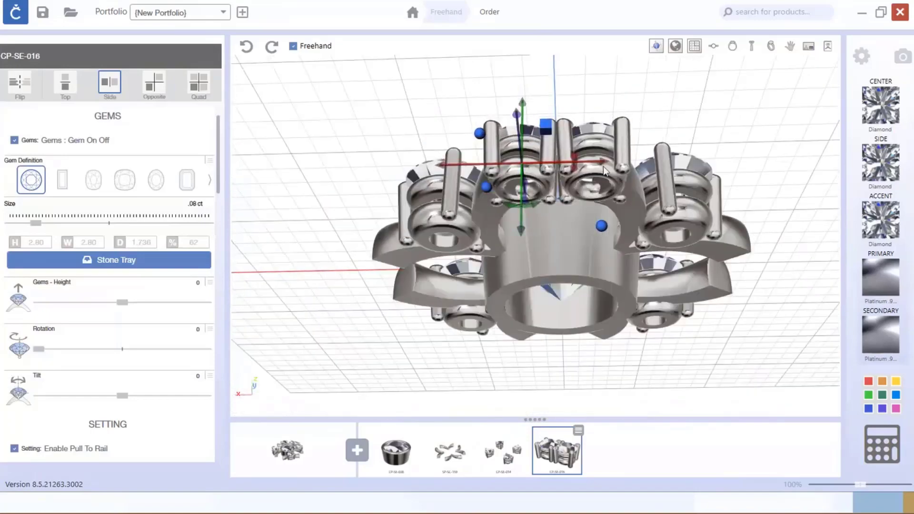
Reselect the filigree scrolls and bend their arms slightly further to refine their fit under the settings
{"action": "right_click_drag", "start_coordinate": [604, 166], "coordinate": [509, 173]}
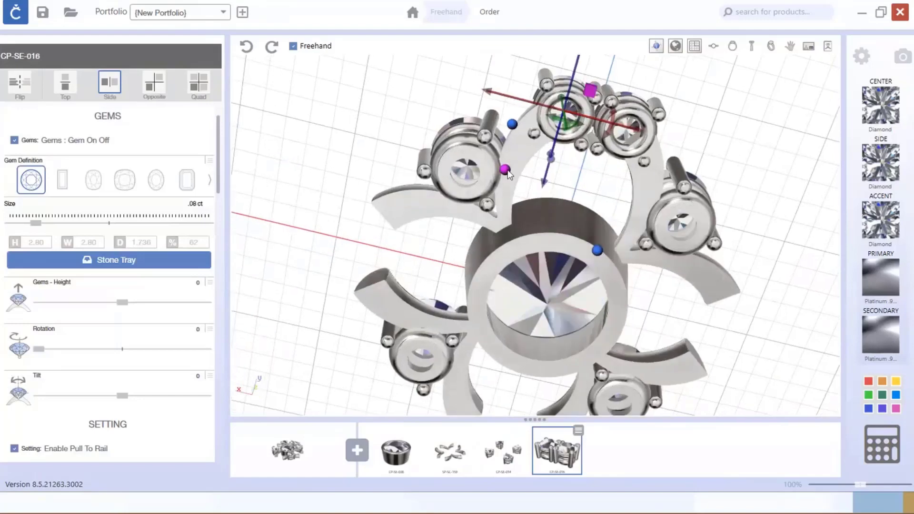
{"action": "left_click", "coordinate": [506, 170]}
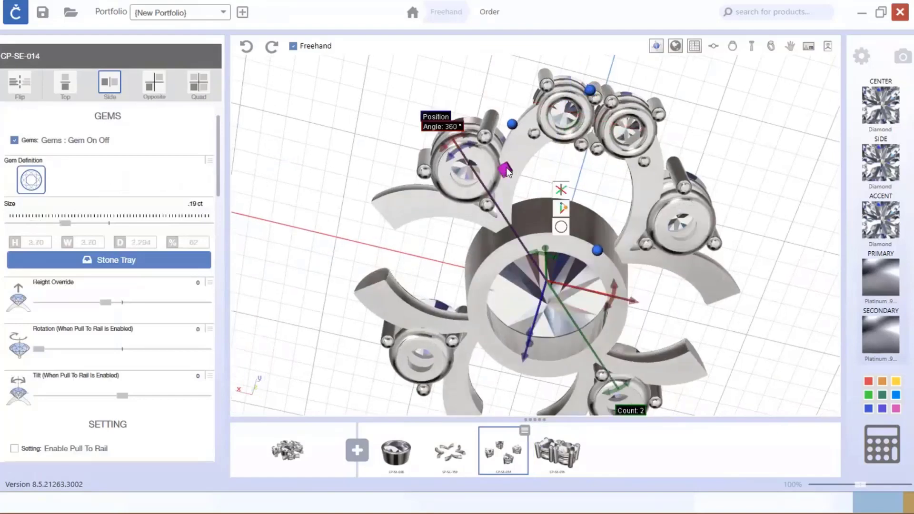
{"action": "left_click", "coordinate": [495, 157]}
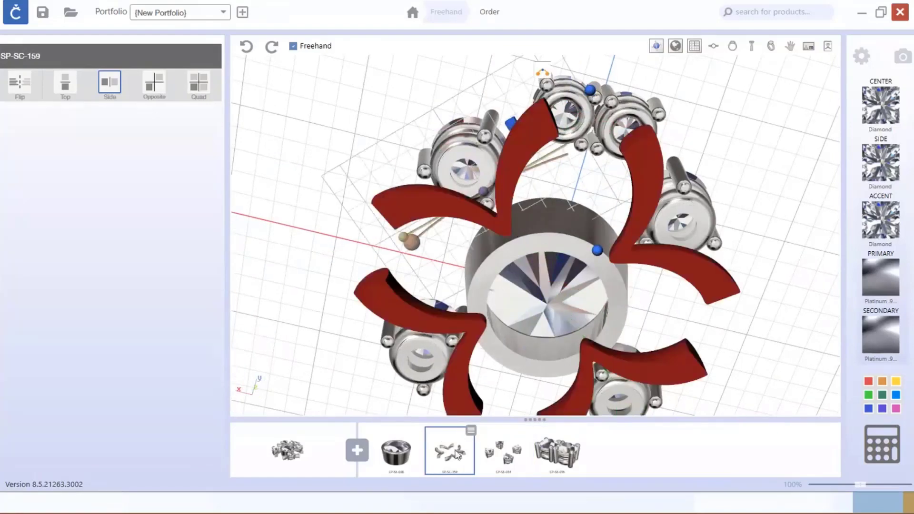
{"action": "left_click_drag", "start_coordinate": [412, 243], "coordinate": [419, 248]}
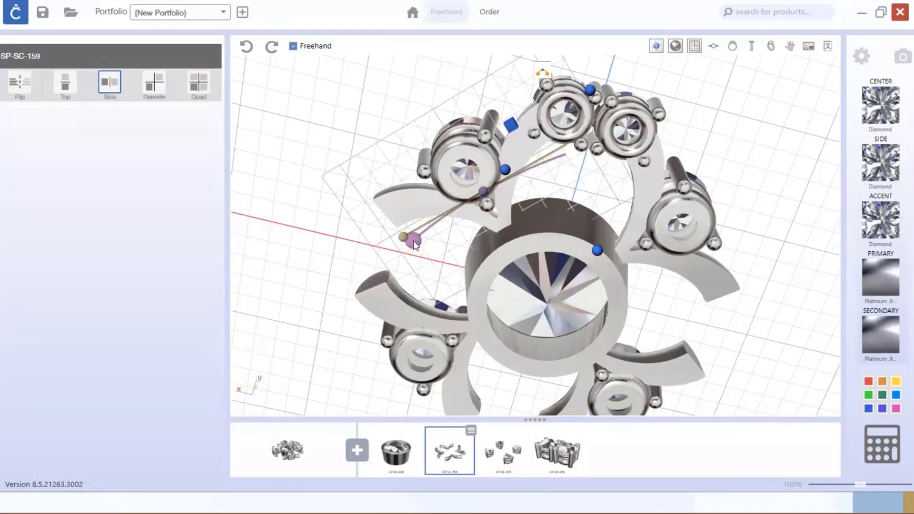
Adjust the filigree scrolls' height from the side and return to a top view of the upper settings
{"action": "right_click_drag", "start_coordinate": [537, 115], "coordinate": [617, 245]}
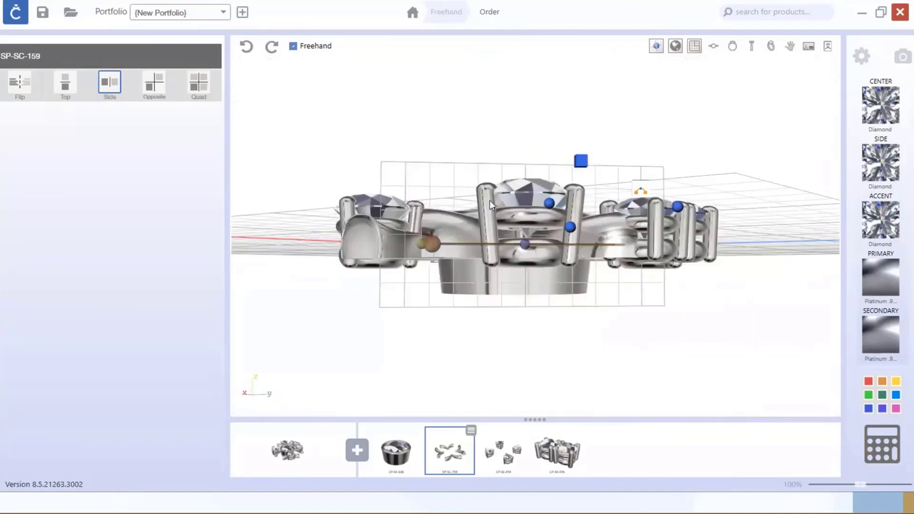
{"action": "left_click", "coordinate": [577, 158]}
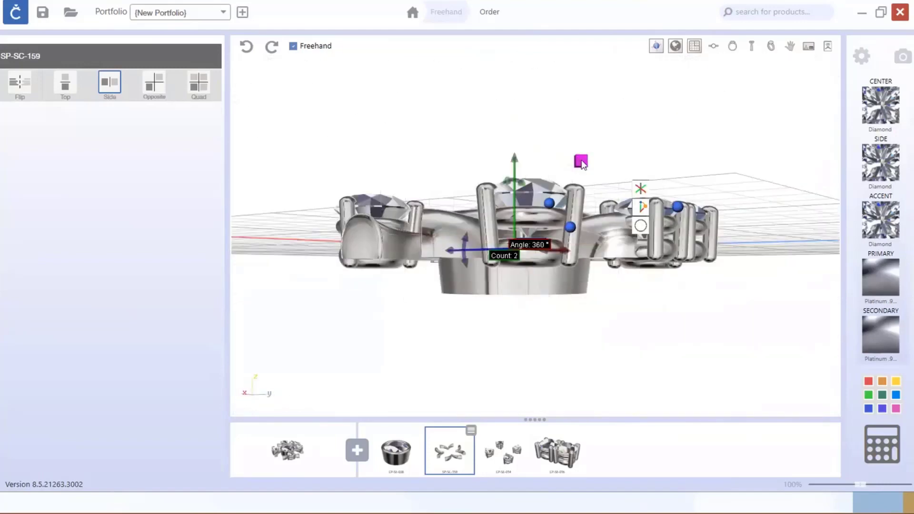
{"action": "left_click", "coordinate": [580, 159]}
{"action": "left_click", "coordinate": [580, 159]}
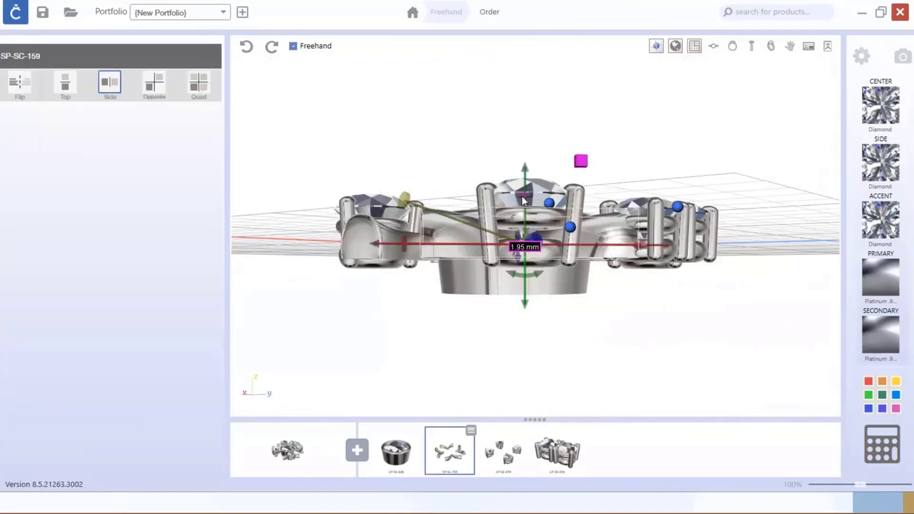
{"action": "left_click_drag", "start_coordinate": [525, 194], "coordinate": [667, 238]}
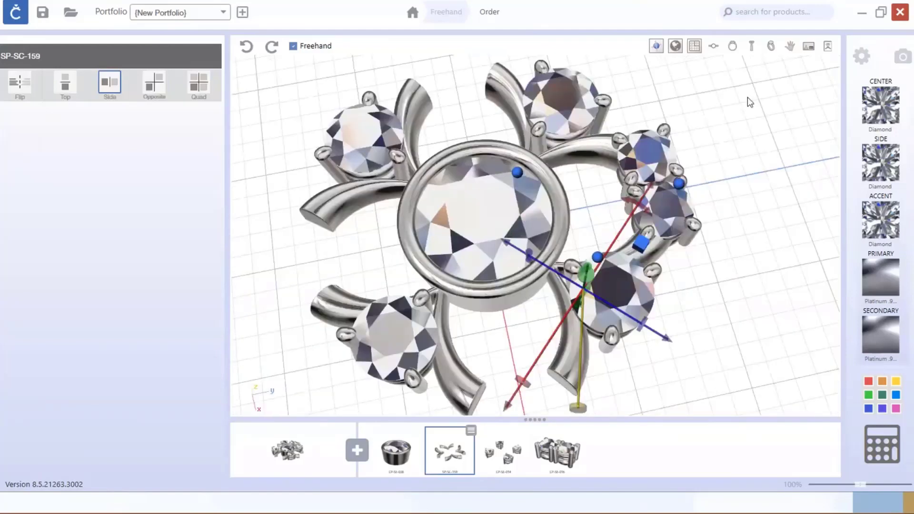
{"action": "left_click", "coordinate": [713, 46]}
{"action": "scroll", "coordinate": [511, 125], "scroll_direction": "up", "scroll_amount": 5}
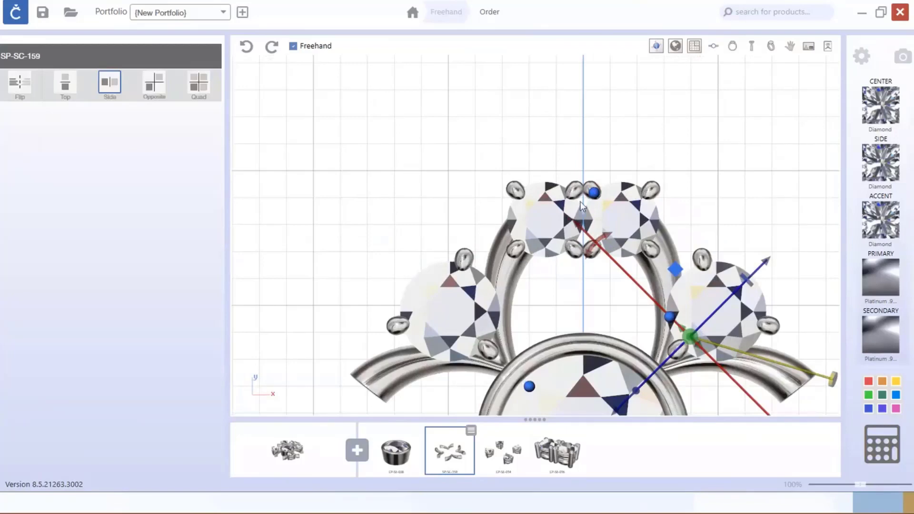
Array the four-prong setting pair radially around the central bezel over 360° with a count of 4
{"action": "left_click", "coordinate": [593, 195]}
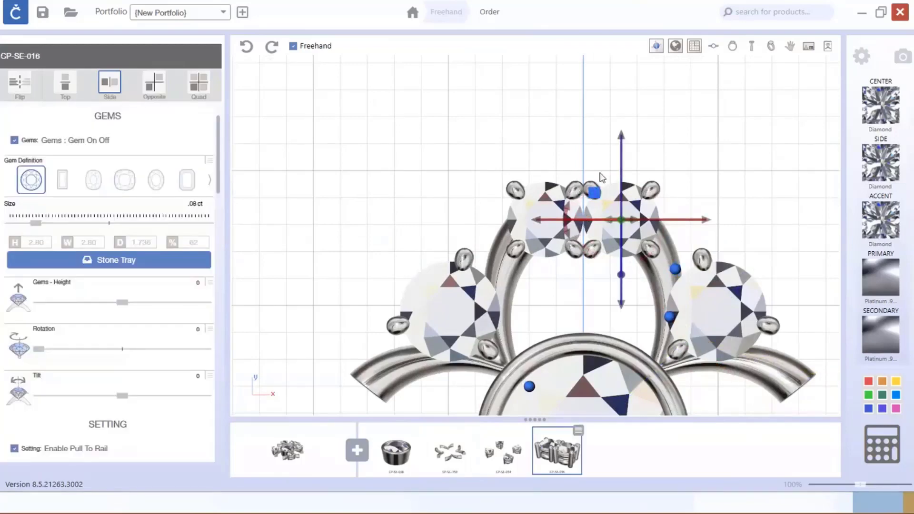
{"action": "left_click", "coordinate": [595, 194]}
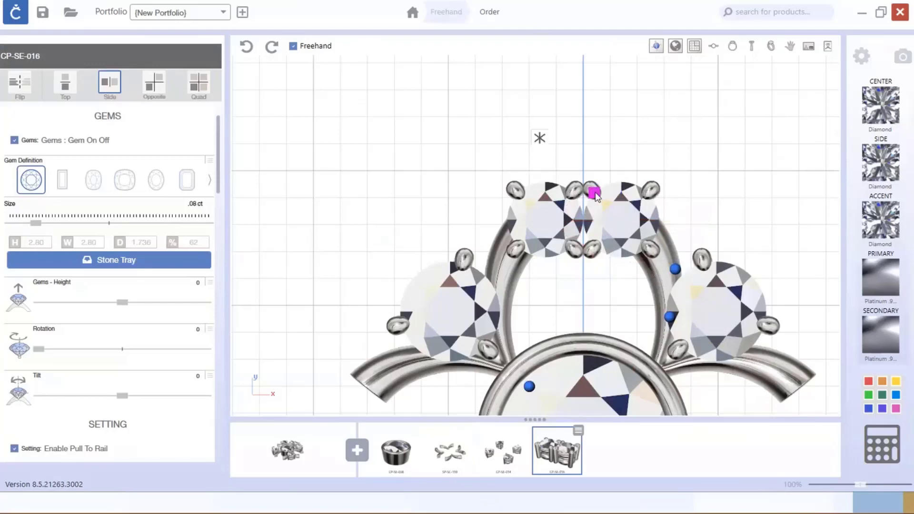
{"action": "left_click", "coordinate": [540, 139]}
{"action": "scroll", "coordinate": [655, 217], "scroll_direction": "down", "scroll_amount": 4}
{"action": "right_click_drag", "start_coordinate": [665, 283], "coordinate": [625, 167]}
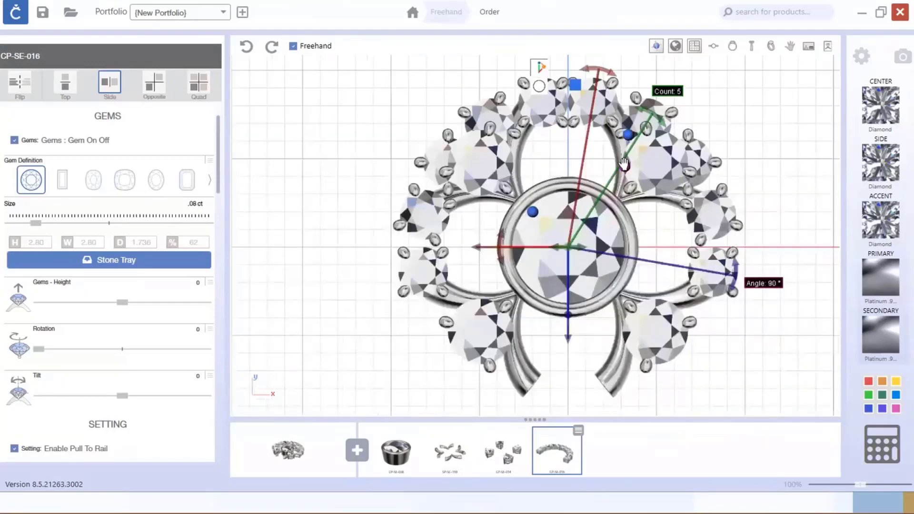
{"action": "left_click_drag", "start_coordinate": [733, 277], "coordinate": [590, 115]}
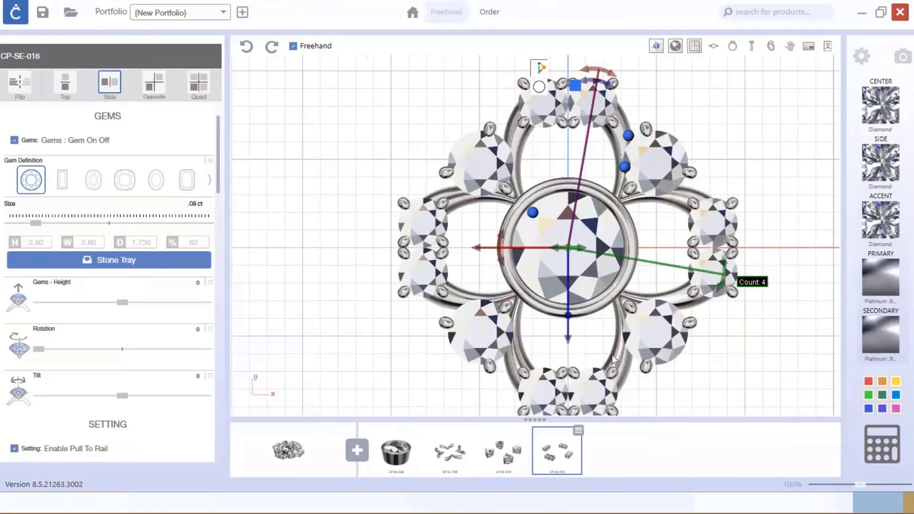
{"action": "scroll", "coordinate": [688, 221], "scroll_direction": "down", "scroll_amount": 2}
{"action": "right_click_drag", "start_coordinate": [731, 197], "coordinate": [674, 192]}
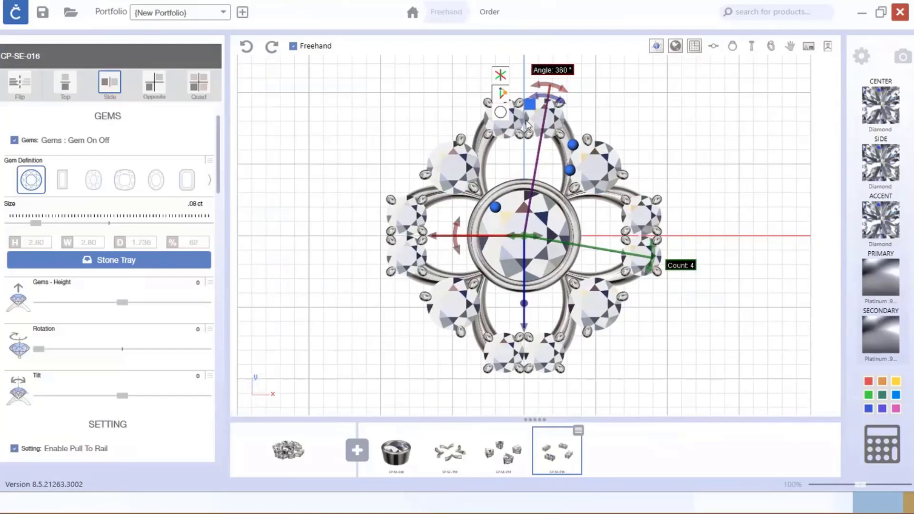
Add the milgrain ring part CP-WI-023 from the Wire Rope Knots category to the design
{"action": "left_click", "coordinate": [357, 450]}
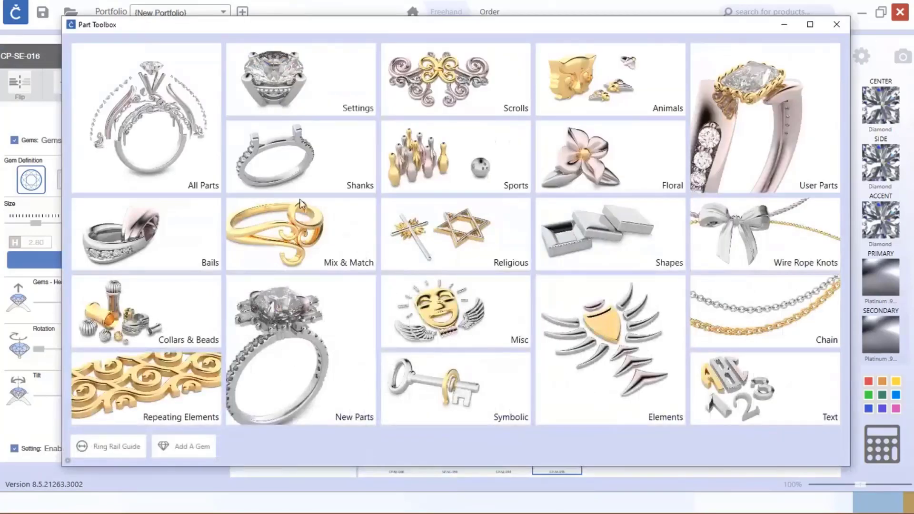
{"action": "left_click", "coordinate": [757, 245]}
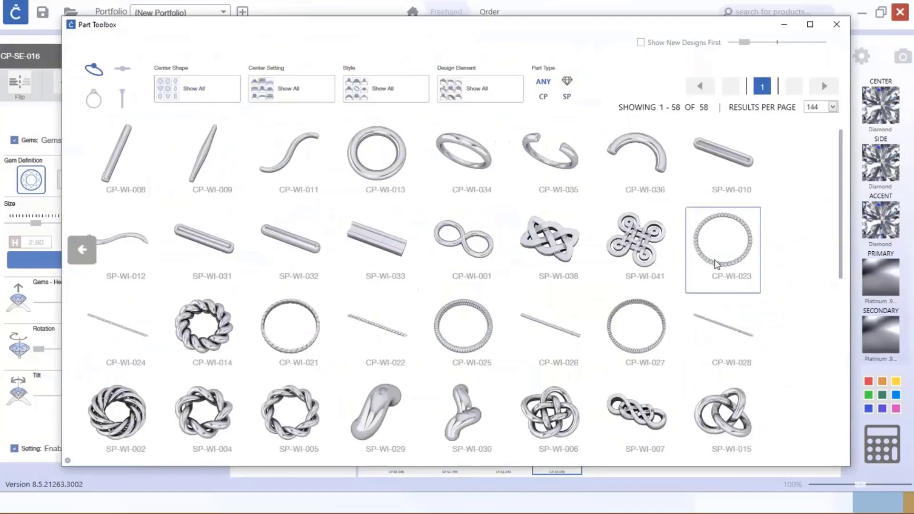
{"action": "left_click", "coordinate": [717, 264]}
{"action": "left_click", "coordinate": [655, 409]}
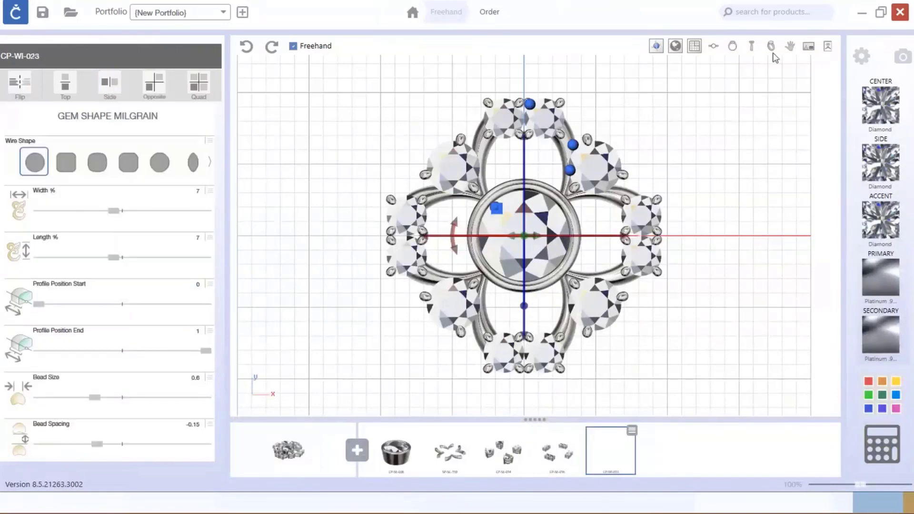
Raise the milgrain ring vertically onto the central bezel's upper rim and return to a top view
{"action": "left_click", "coordinate": [774, 48]}
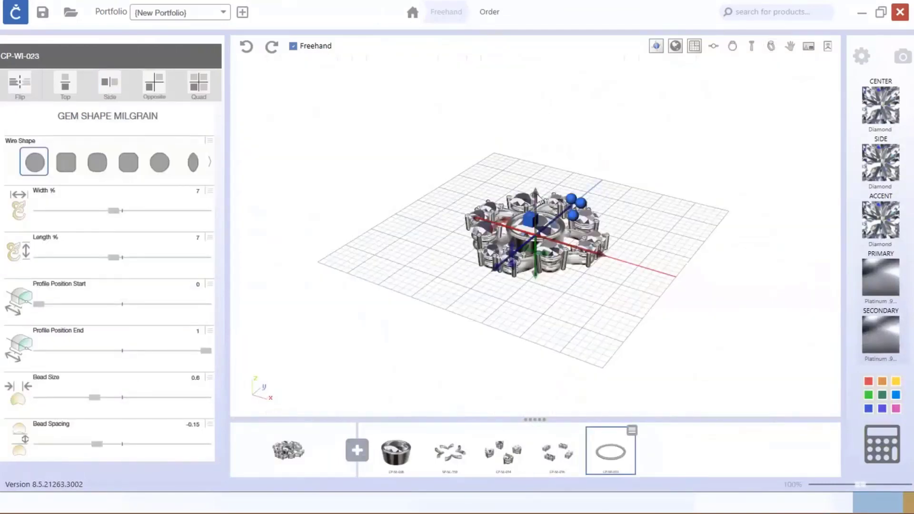
{"action": "left_click_drag", "start_coordinate": [537, 196], "coordinate": [537, 183]}
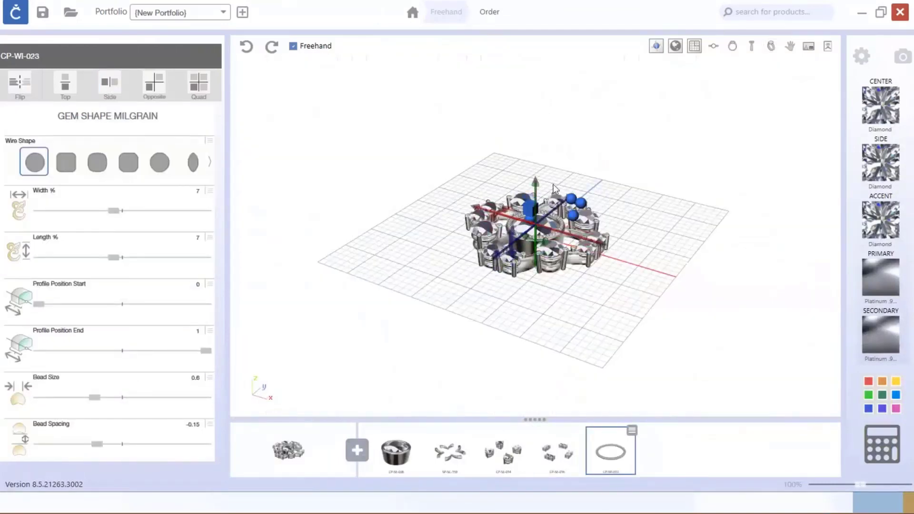
{"action": "right_click_drag", "start_coordinate": [553, 185], "coordinate": [664, 269]}
{"action": "left_click", "coordinate": [713, 46]}
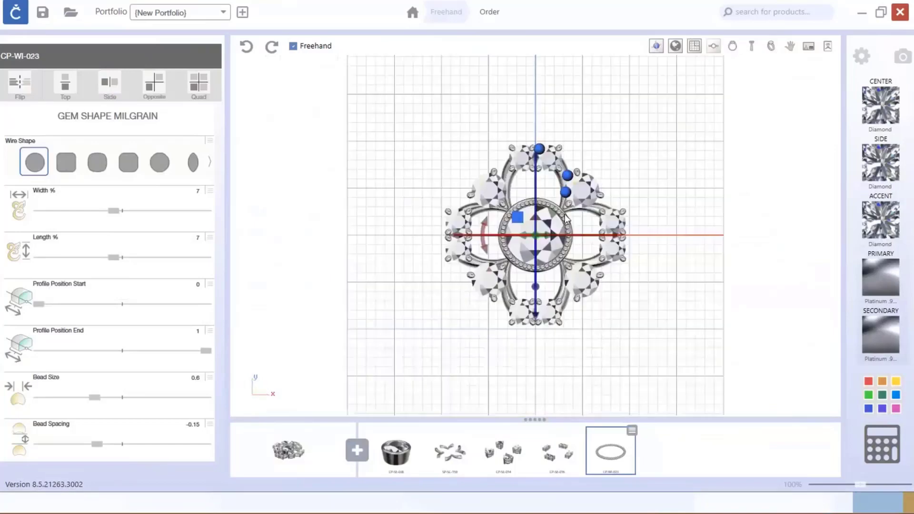
Set the milgrain ring's width and length to 7.3% and check its fit on the bezel in perspective and from above
{"action": "scroll", "coordinate": [566, 219], "scroll_direction": "up", "scroll_amount": 3}
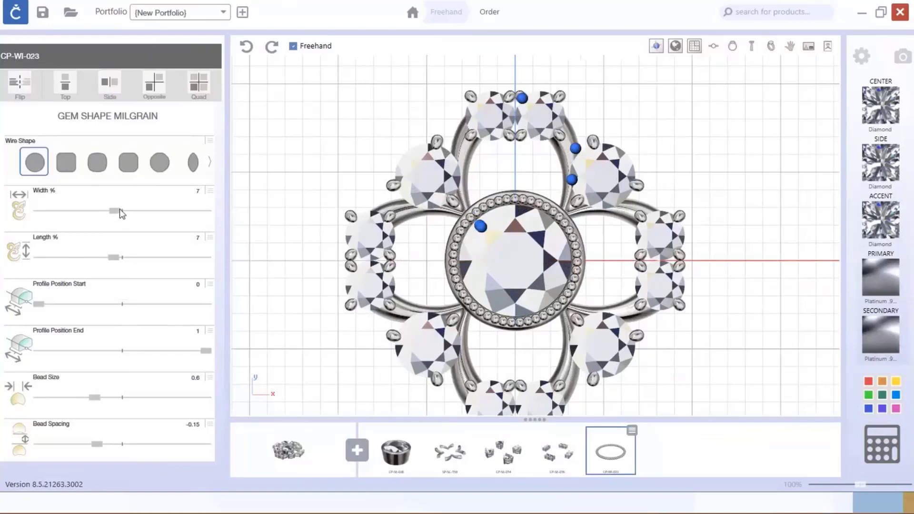
{"action": "left_click_drag", "start_coordinate": [119, 209], "coordinate": [121, 211]}
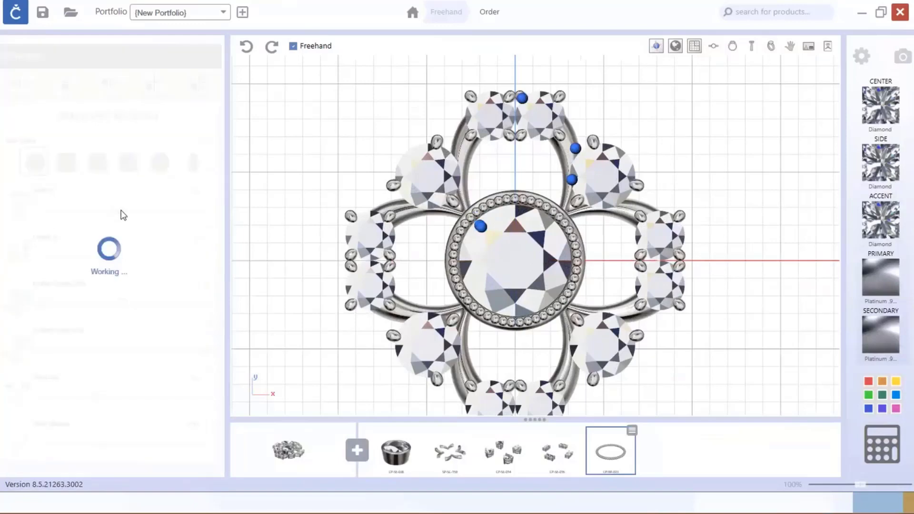
{"action": "left_click_drag", "start_coordinate": [118, 256], "coordinate": [120, 256]}
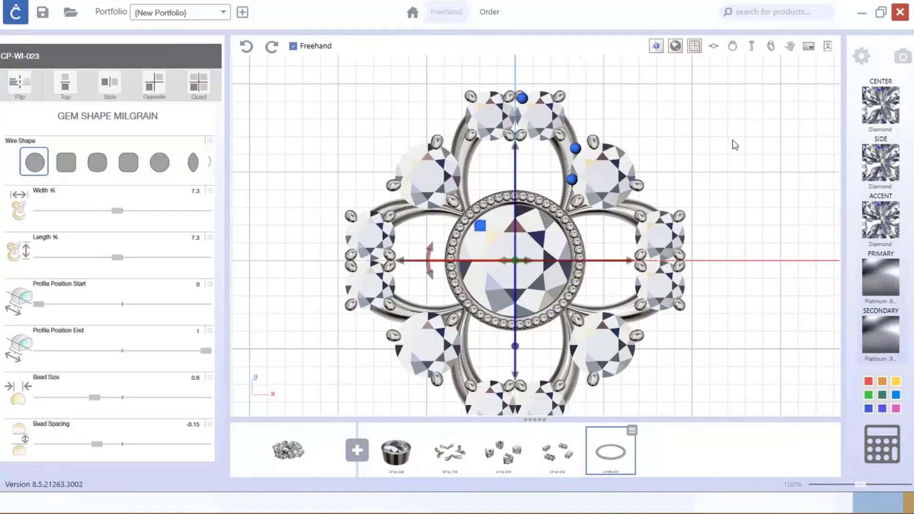
{"action": "left_click", "coordinate": [776, 46]}
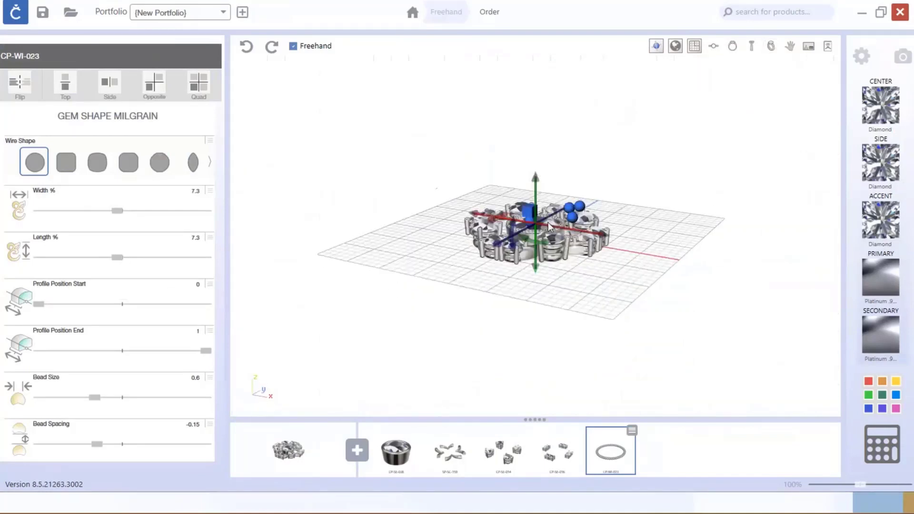
{"action": "scroll", "coordinate": [549, 226], "scroll_direction": "up", "scroll_amount": 5}
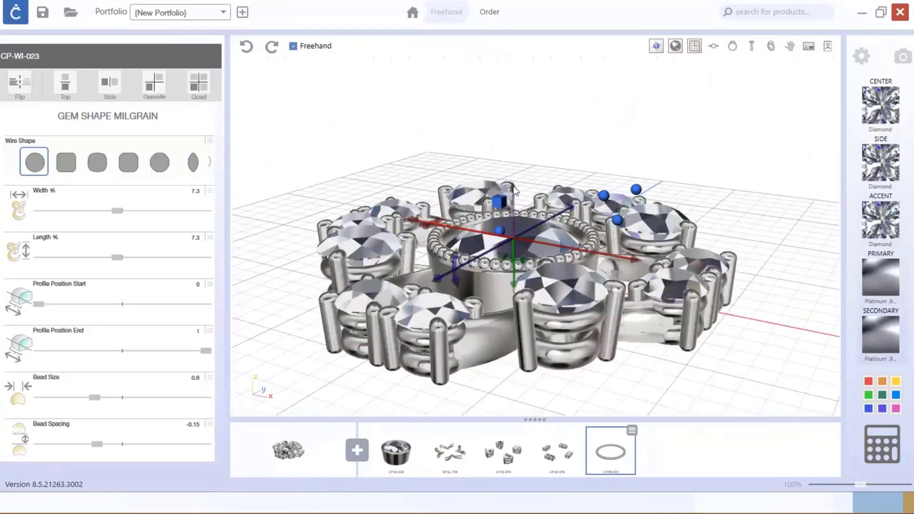
{"action": "right_click_drag", "start_coordinate": [547, 180], "coordinate": [521, 204]}
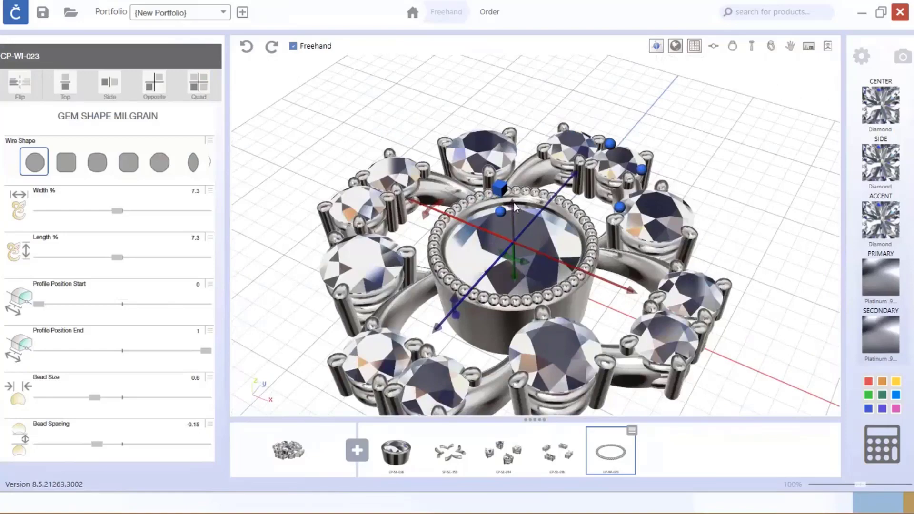
{"action": "right_click_drag", "start_coordinate": [514, 201], "coordinate": [673, 271]}
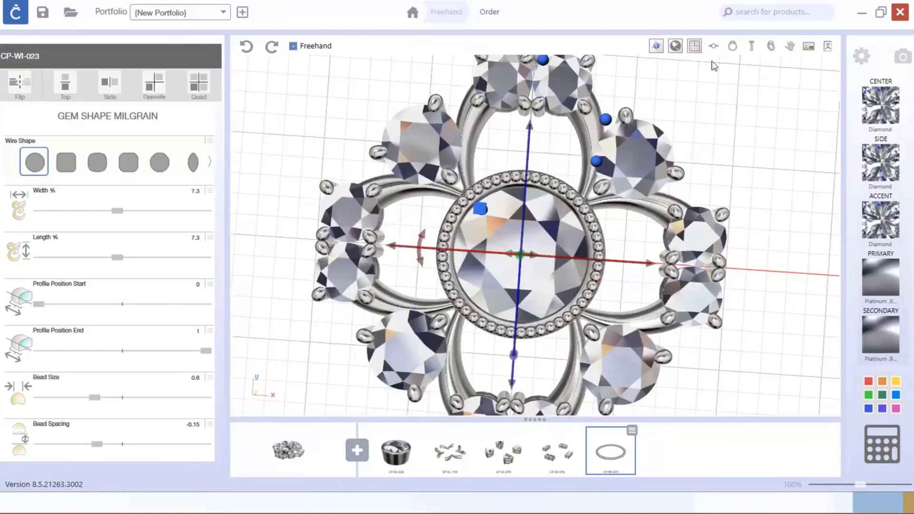
{"action": "left_click", "coordinate": [713, 46]}
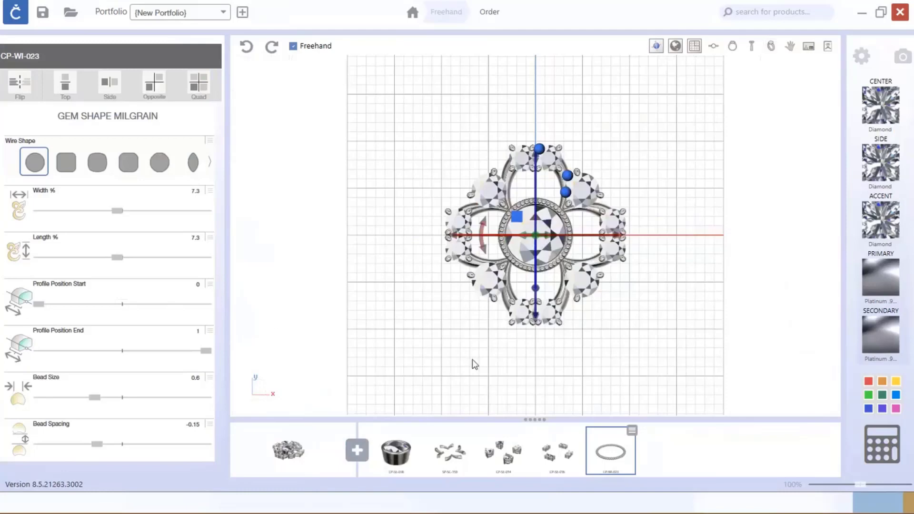
Preview the straight wire part CP-WI-008 in the Wire Rope Knots category and close the part library without adding it
{"action": "left_click", "coordinate": [350, 445]}
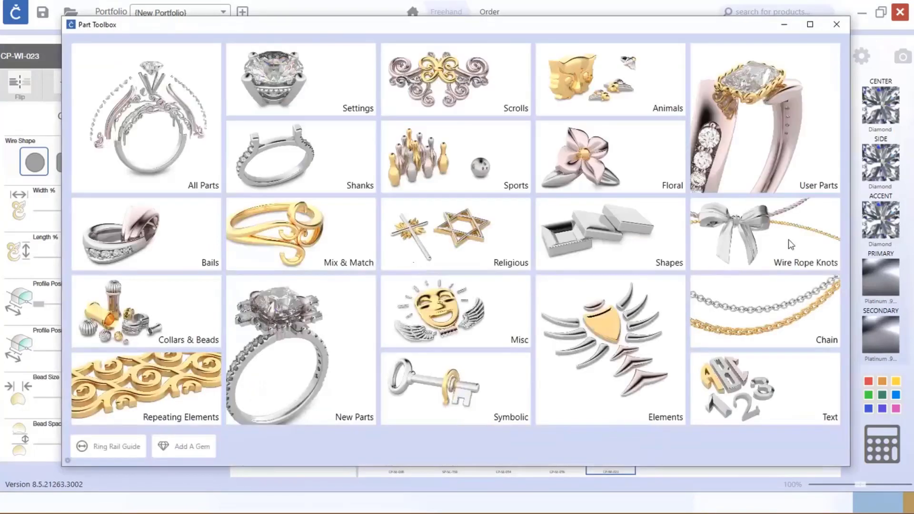
{"action": "left_click", "coordinate": [788, 241]}
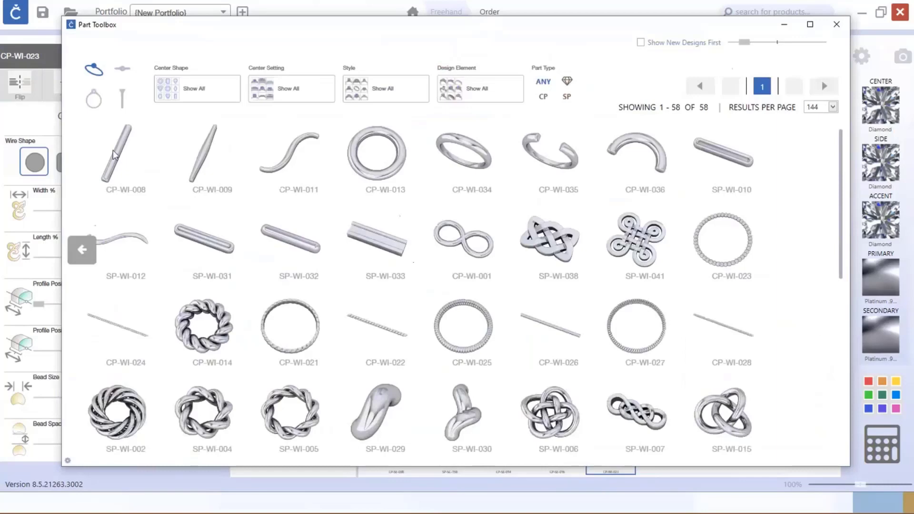
{"action": "left_click", "coordinate": [116, 156]}
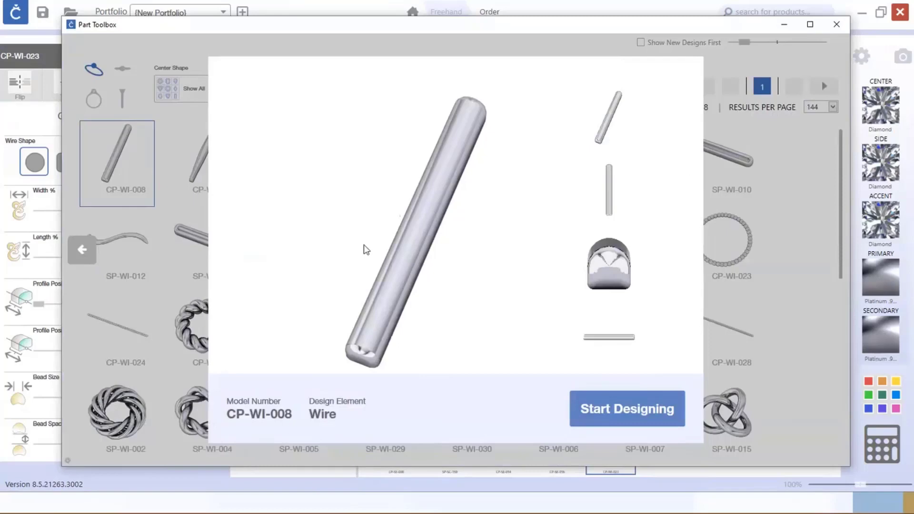
{"action": "left_click", "coordinate": [789, 242]}
{"action": "left_click", "coordinate": [834, 26]}
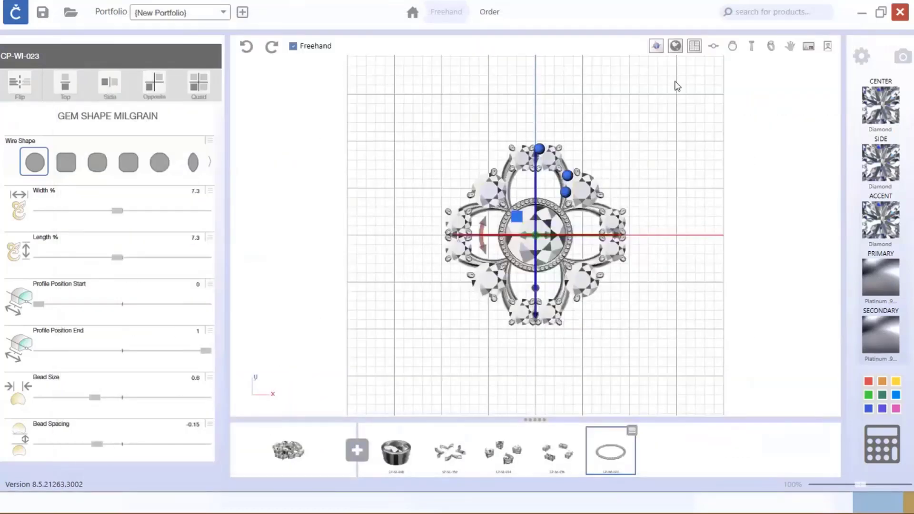
Open the order form for the finished design and go to its Additional Design Notes field
{"action": "left_click", "coordinate": [490, 13]}
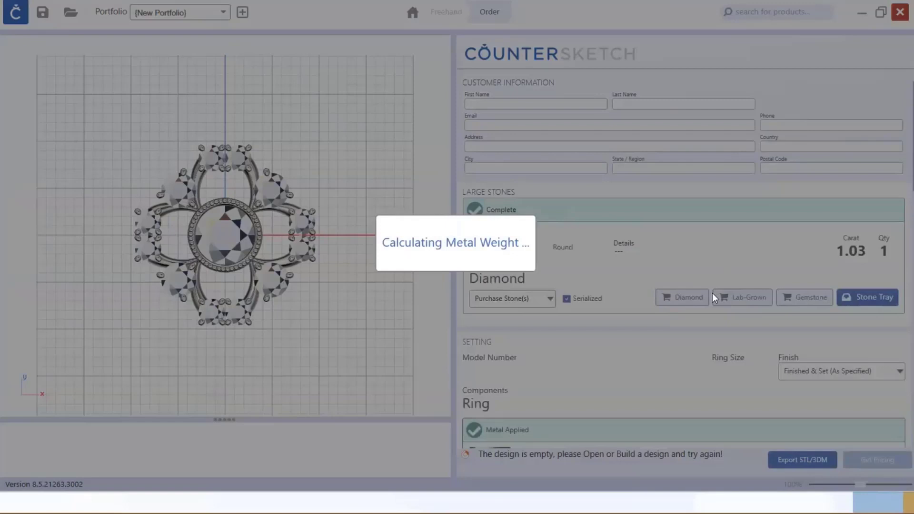
{"action": "scroll", "coordinate": [524, 359], "scroll_direction": "down", "scroll_amount": 10}
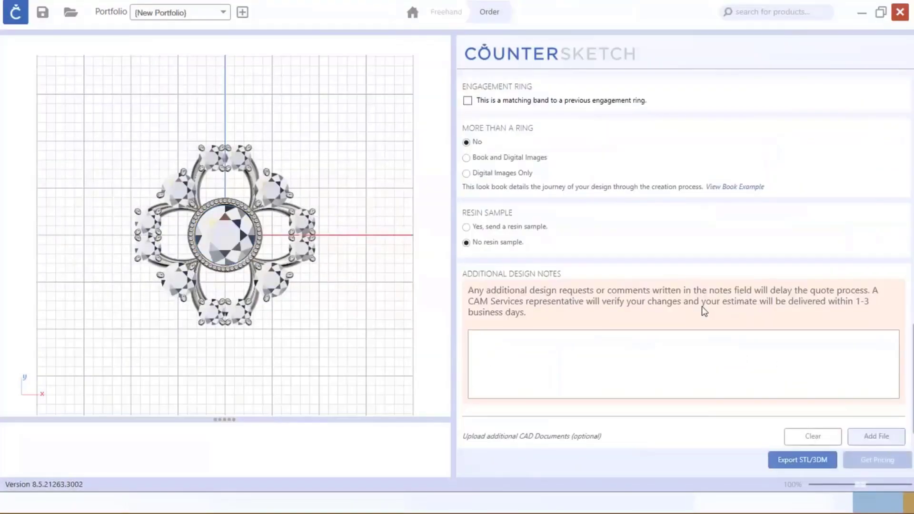
{"action": "left_click", "coordinate": [501, 342]}
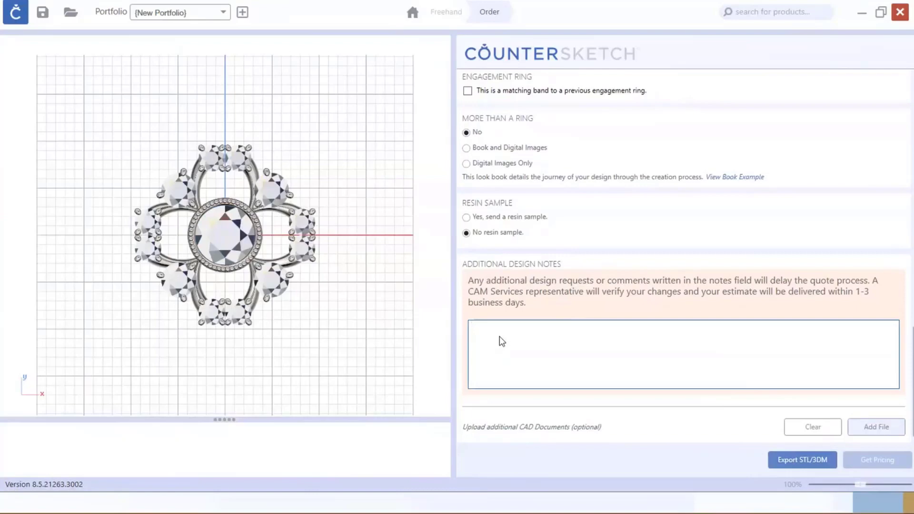
{"action": "left_click", "coordinate": [470, 323]}
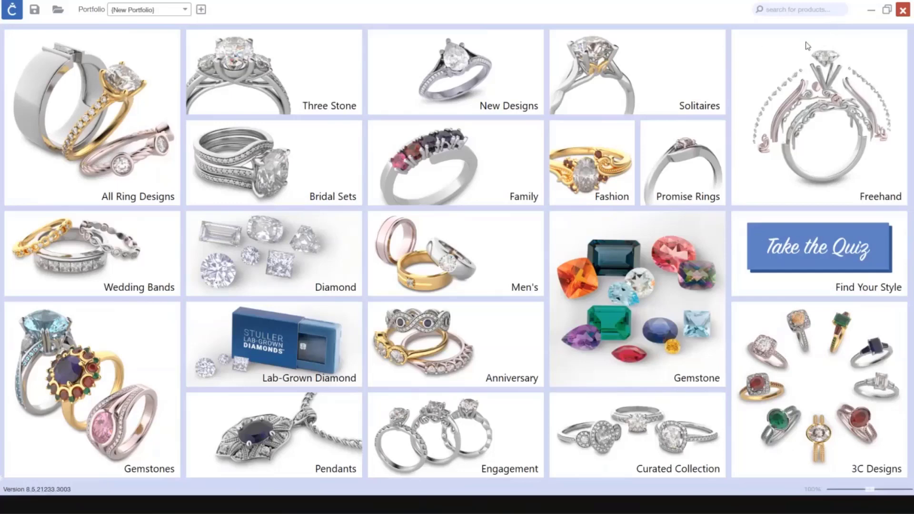
Start a new session and open an empty Freehand design
{"action": "left_click", "coordinate": [11, 10]}
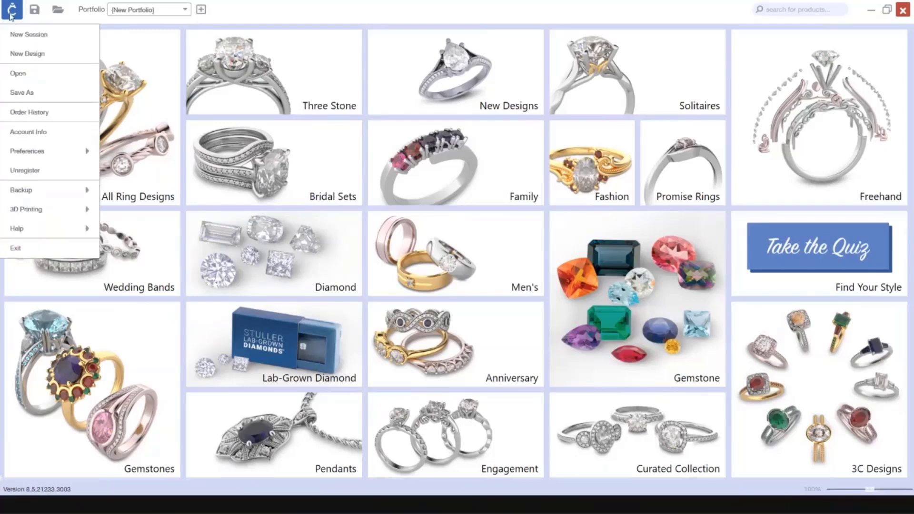
{"action": "left_click", "coordinate": [27, 38]}
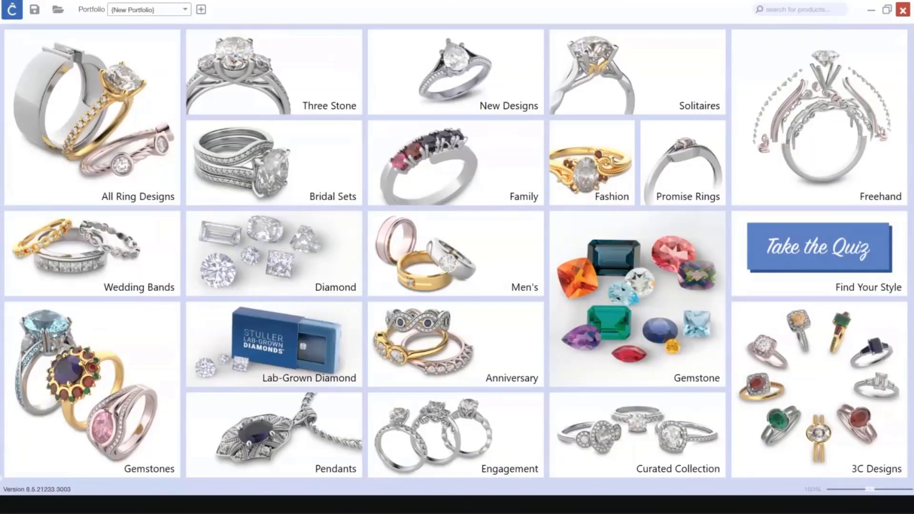
{"action": "left_click", "coordinate": [799, 117]}
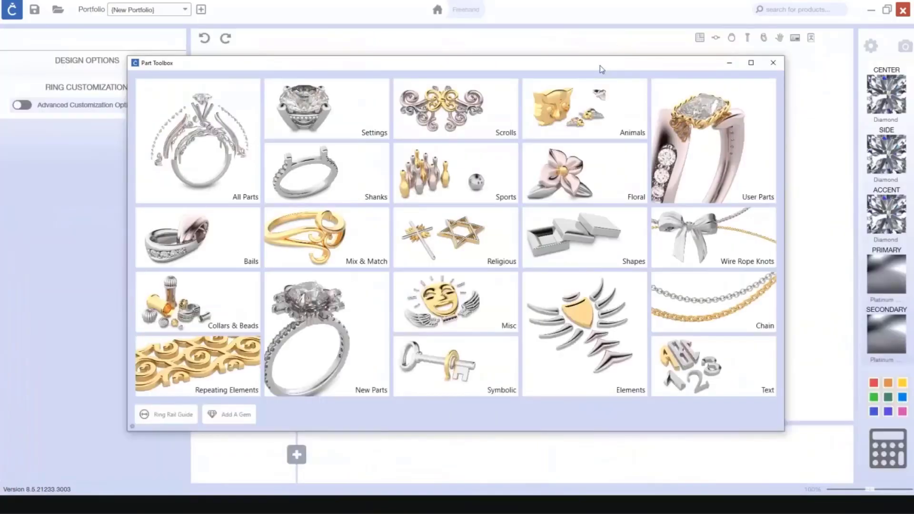
Browse the Shapes category of the part library and add the round disc SP-SP-075 to the design
{"action": "left_click", "coordinate": [565, 251]}
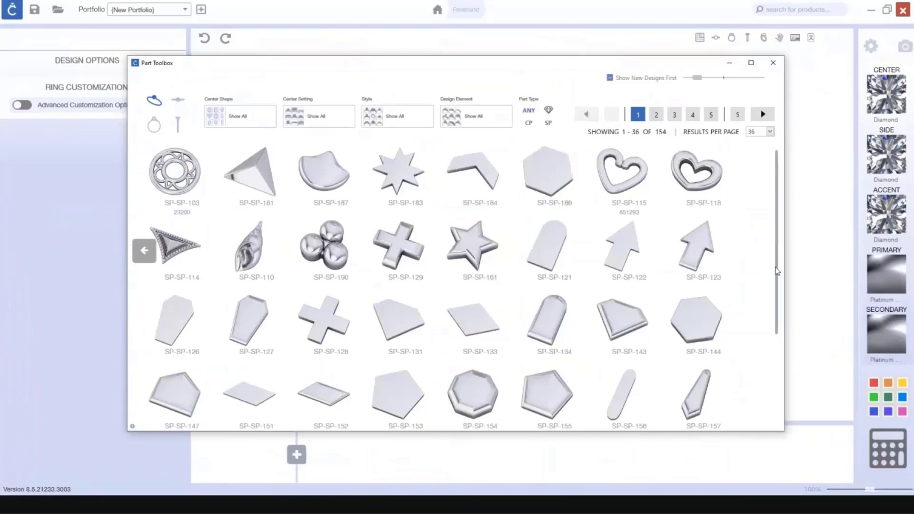
{"action": "scroll", "coordinate": [777, 265], "scroll_direction": "down", "scroll_amount": 3}
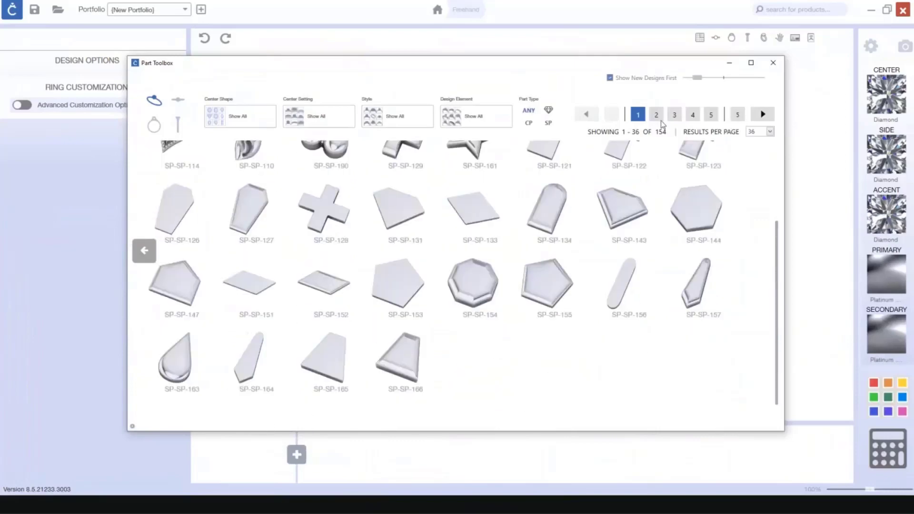
{"action": "left_click", "coordinate": [656, 115]}
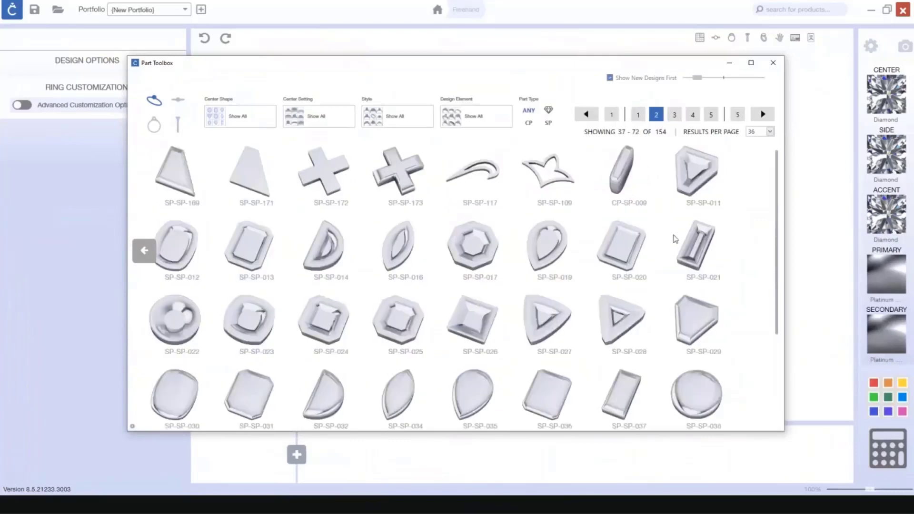
{"action": "scroll", "coordinate": [673, 238], "scroll_direction": "down", "scroll_amount": 5}
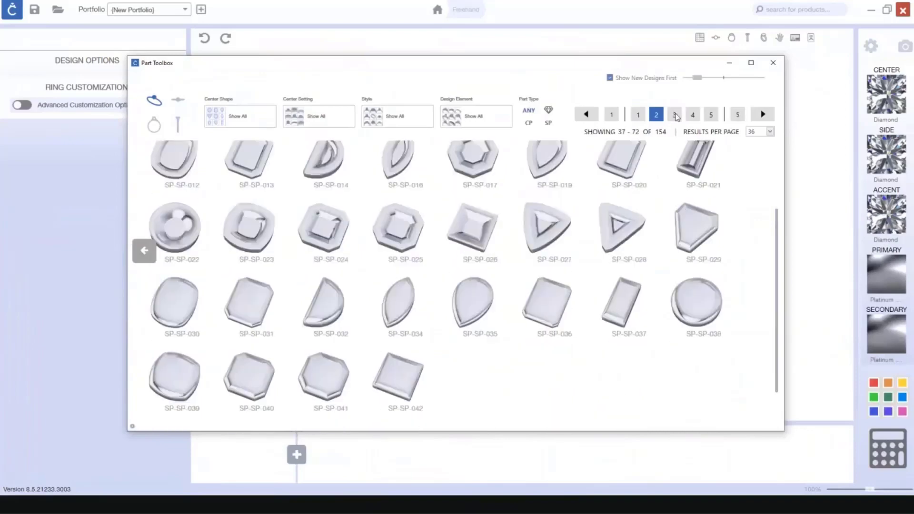
{"action": "left_click", "coordinate": [675, 115]}
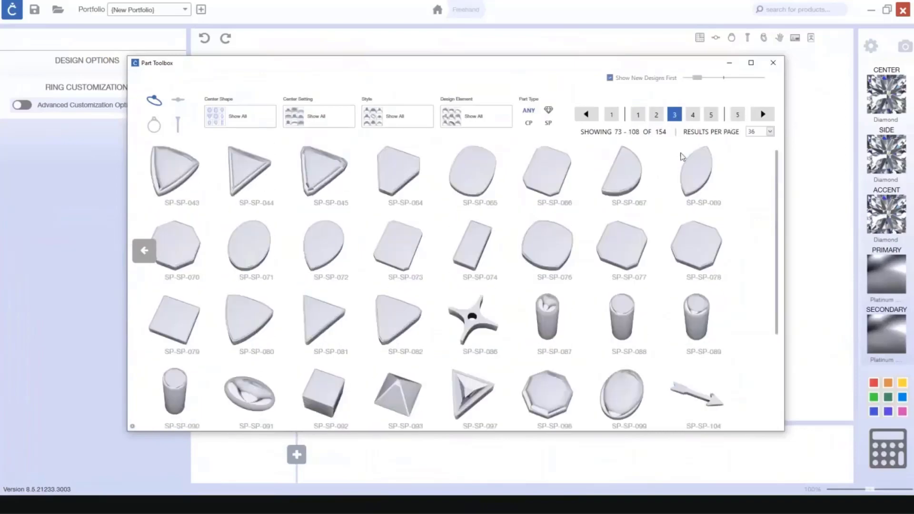
{"action": "scroll", "coordinate": [683, 229], "scroll_direction": "down", "scroll_amount": 3}
{"action": "scroll", "coordinate": [684, 295], "scroll_direction": "down", "scroll_amount": 1}
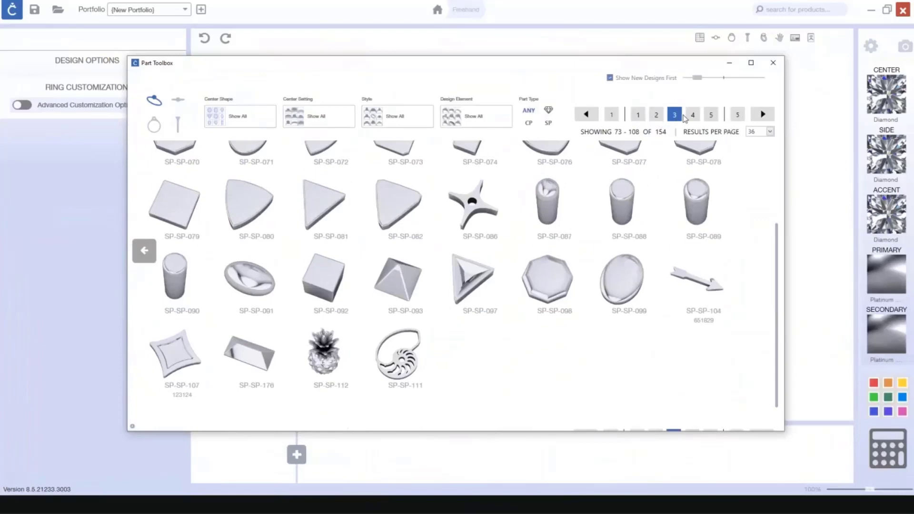
{"action": "left_click", "coordinate": [693, 115]}
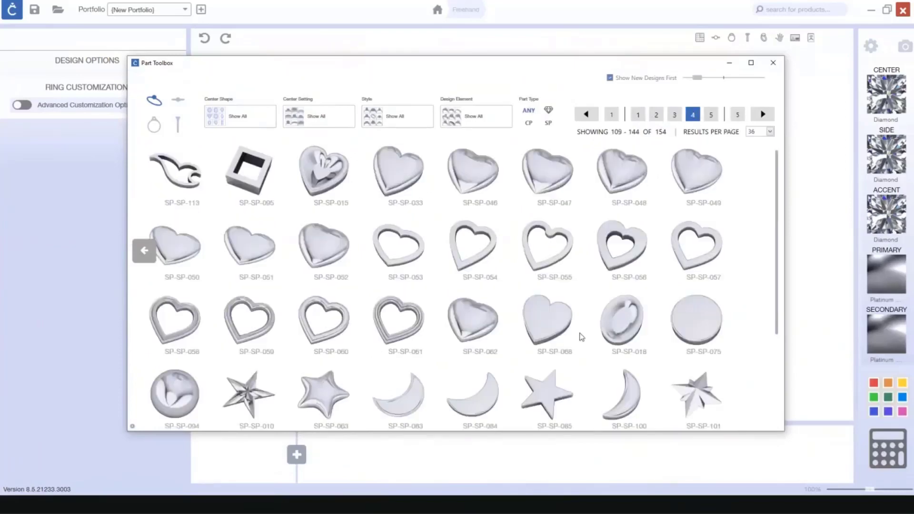
{"action": "left_click", "coordinate": [693, 321]}
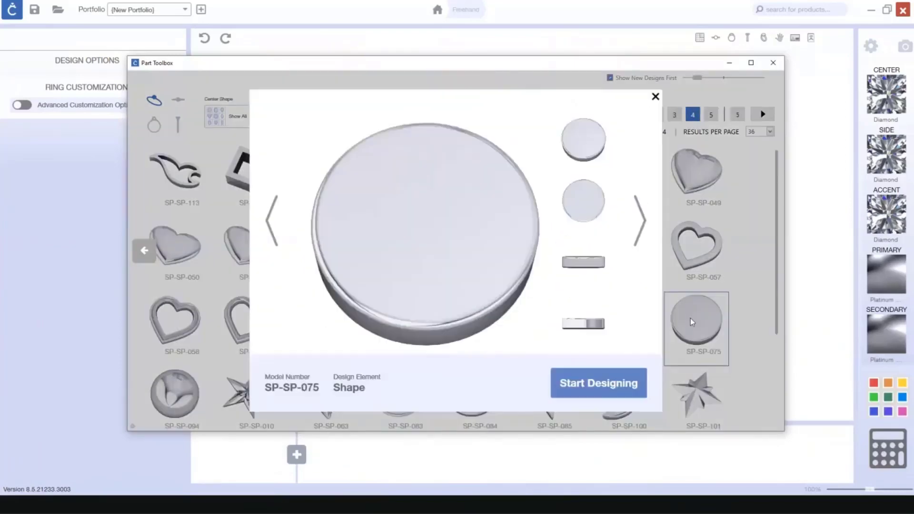
{"action": "left_click", "coordinate": [600, 386]}
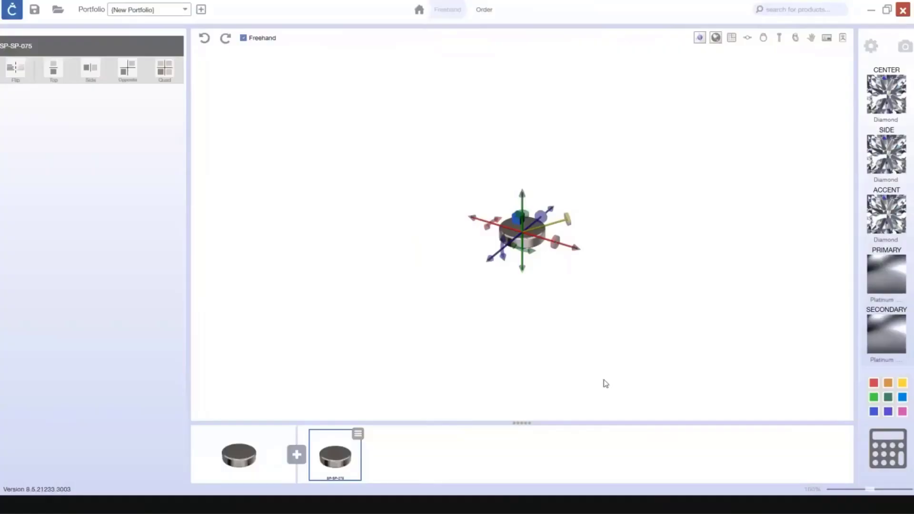
Toggle the disc's manipulator handles off and on, enlarge the disc uniformly, and undo the last handle adjustment
{"action": "right_click_drag", "start_coordinate": [467, 110], "coordinate": [481, 174]}
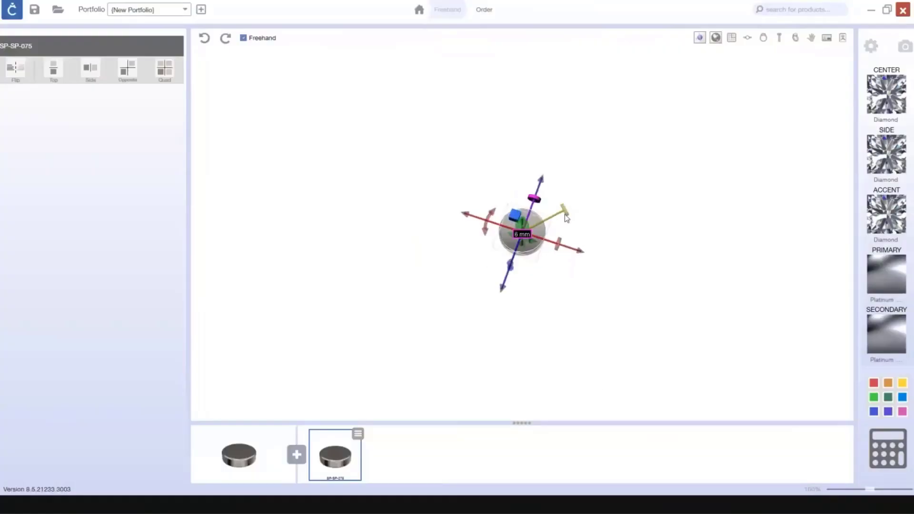
{"action": "scroll", "coordinate": [589, 225], "scroll_direction": "up", "scroll_amount": 2}
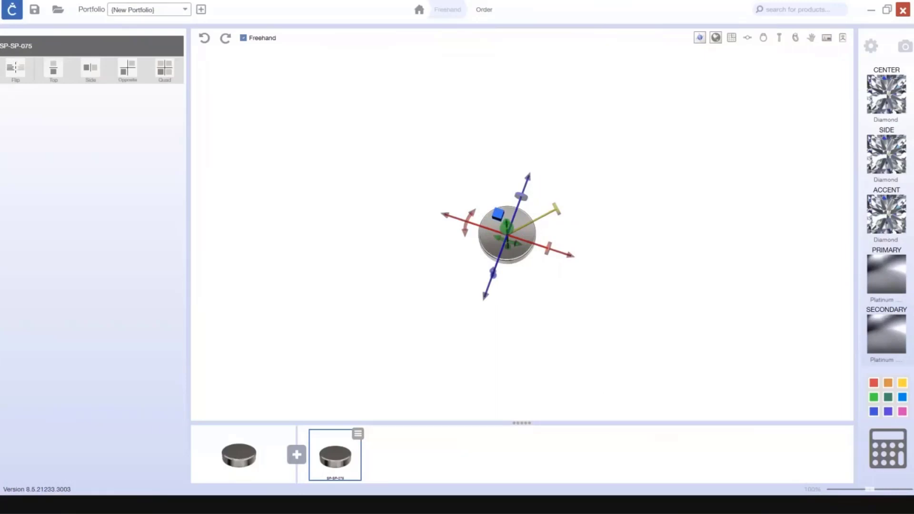
{"action": "key", "text": "space"}
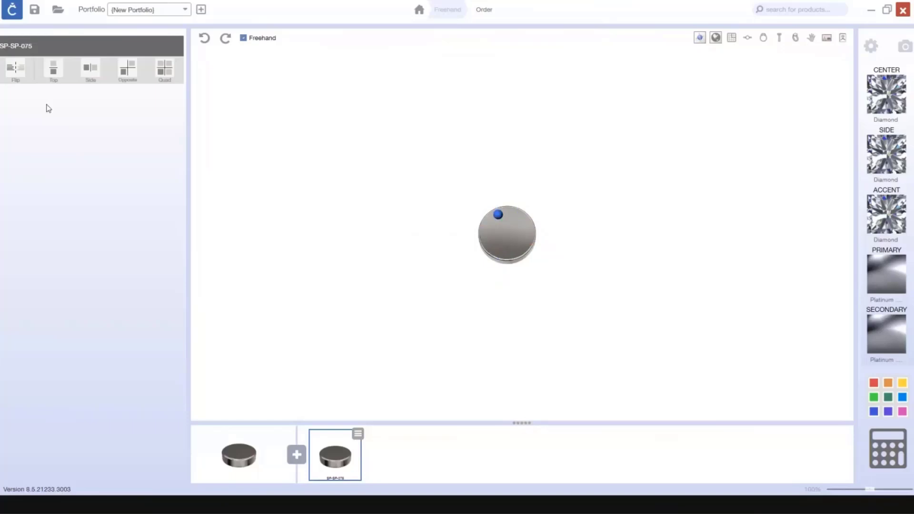
{"action": "key", "text": "space"}
{"action": "key", "text": "space"}
{"action": "key", "text": "space"}
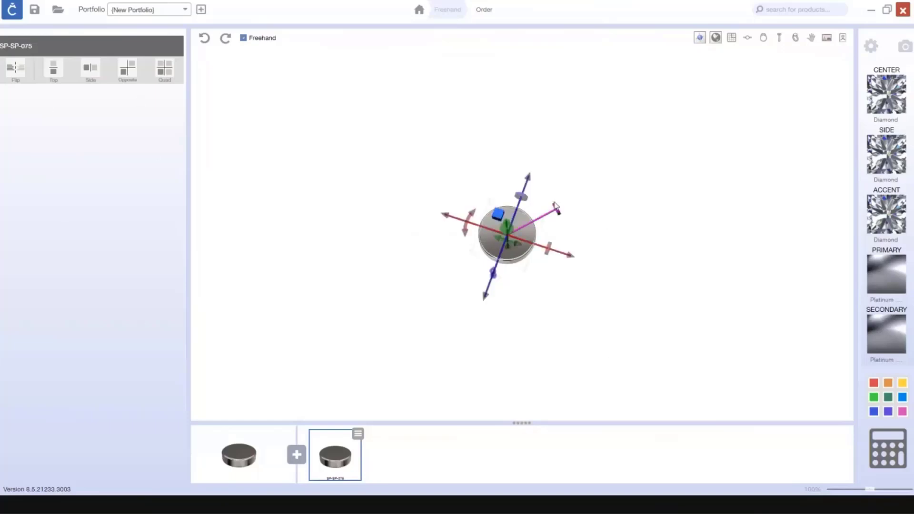
{"action": "left_click_drag", "start_coordinate": [554, 206], "coordinate": [589, 188]}
{"action": "left_click_drag", "start_coordinate": [525, 181], "coordinate": [549, 159]}
{"action": "key", "text": "ctrl+z"}
Show the grid lines beneath the disc and inspect it against the grid from several angles
{"action": "right_click_drag", "start_coordinate": [590, 290], "coordinate": [620, 241]}
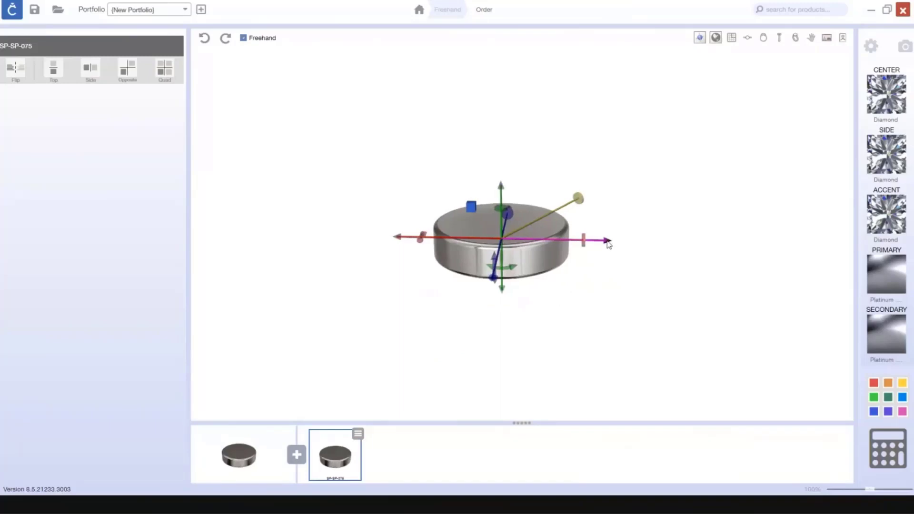
{"action": "right_click_drag", "start_coordinate": [695, 135], "coordinate": [690, 176]}
{"action": "scroll", "coordinate": [689, 176], "scroll_direction": "down", "scroll_amount": 1}
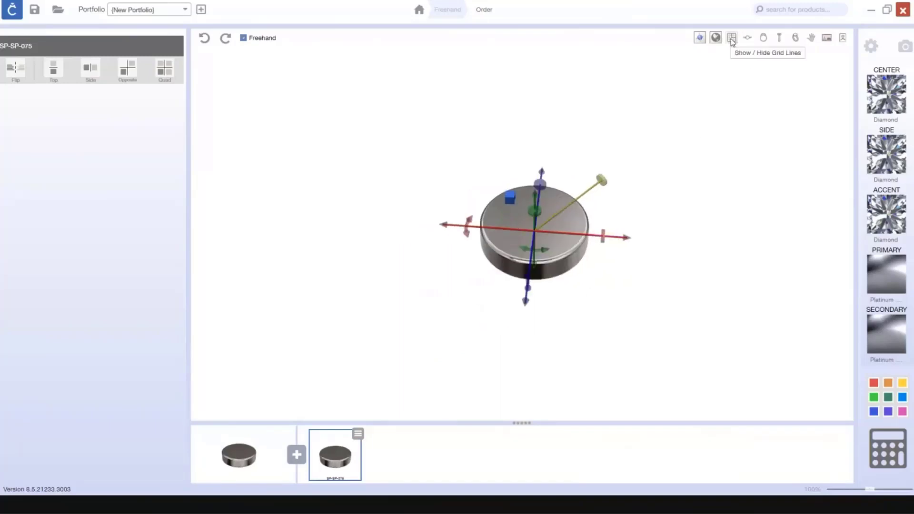
{"action": "left_click", "coordinate": [731, 39]}
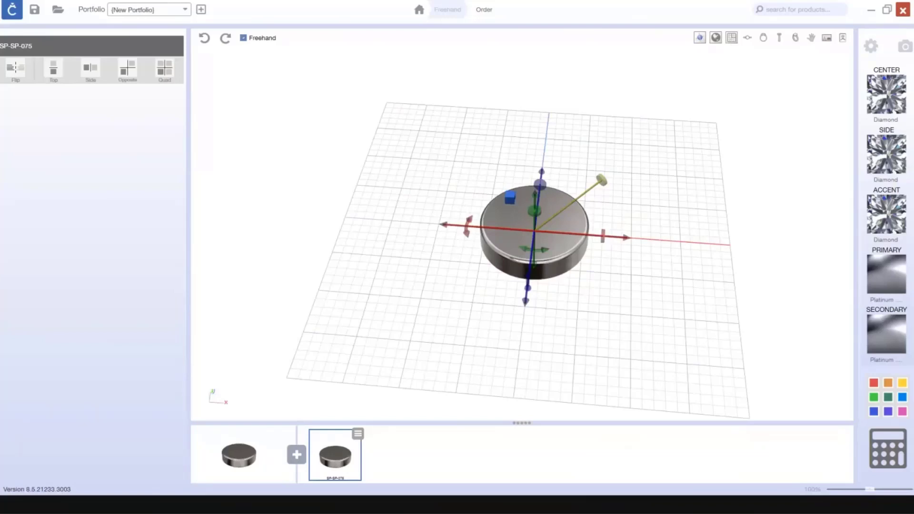
{"action": "right_click_drag", "start_coordinate": [457, 402], "coordinate": [428, 333]}
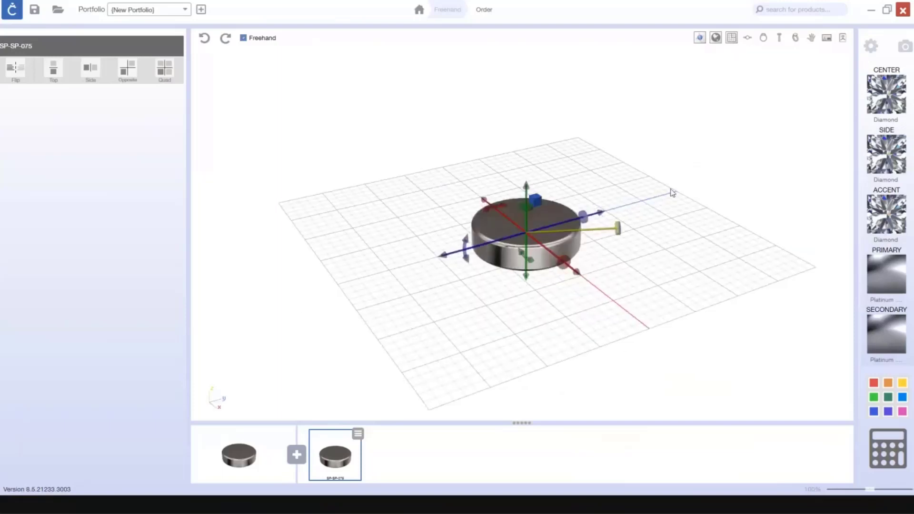
Enlarge the disc uniformly to span about four major grid squares, and reduce its height to make a thin plate
{"action": "left_click", "coordinate": [747, 38]}
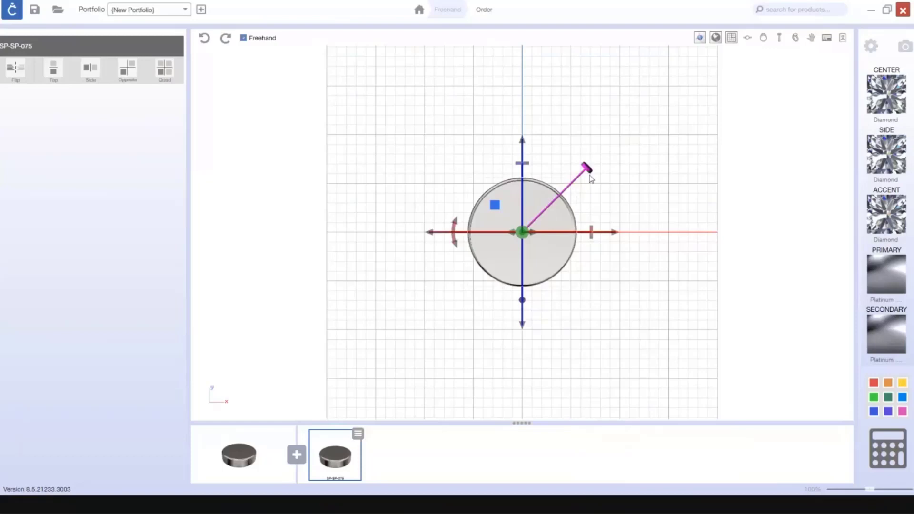
{"action": "left_click_drag", "start_coordinate": [589, 168], "coordinate": [653, 151]}
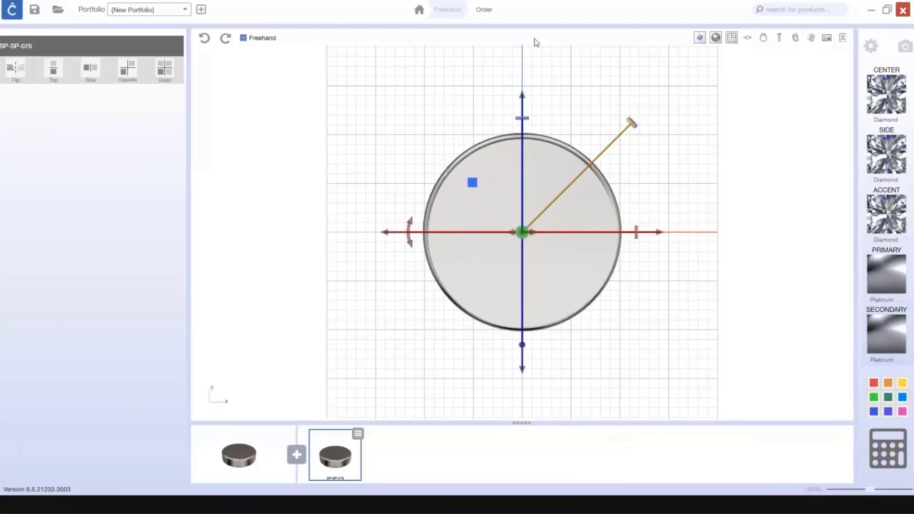
{"action": "left_click", "coordinate": [795, 37]}
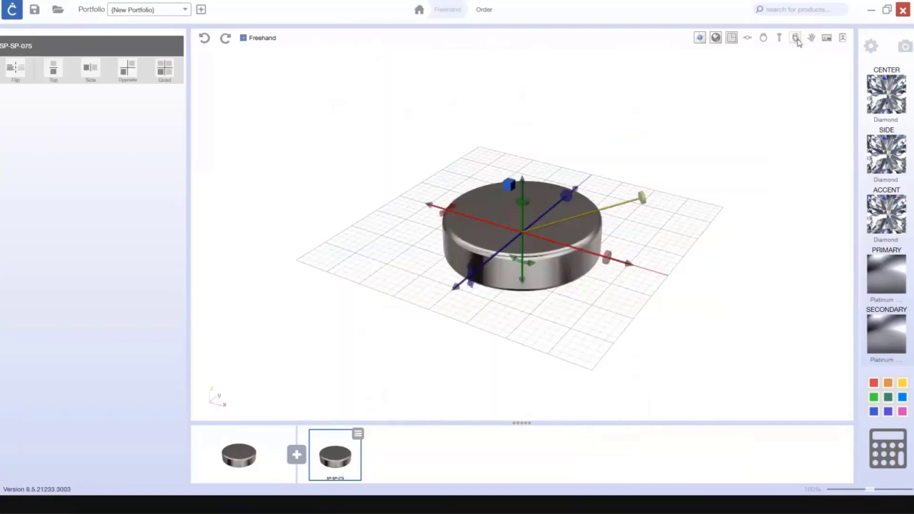
{"action": "left_click_drag", "start_coordinate": [522, 203], "coordinate": [551, 252]}
{"action": "right_click_drag", "start_coordinate": [551, 249], "coordinate": [549, 234]}
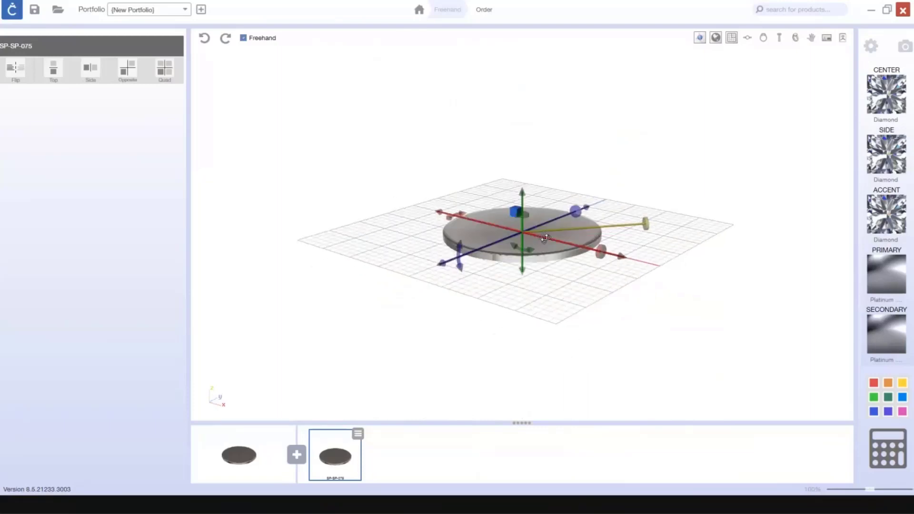
{"action": "left_click", "coordinate": [586, 164]}
{"action": "right_click_drag", "start_coordinate": [516, 189], "coordinate": [523, 220]}
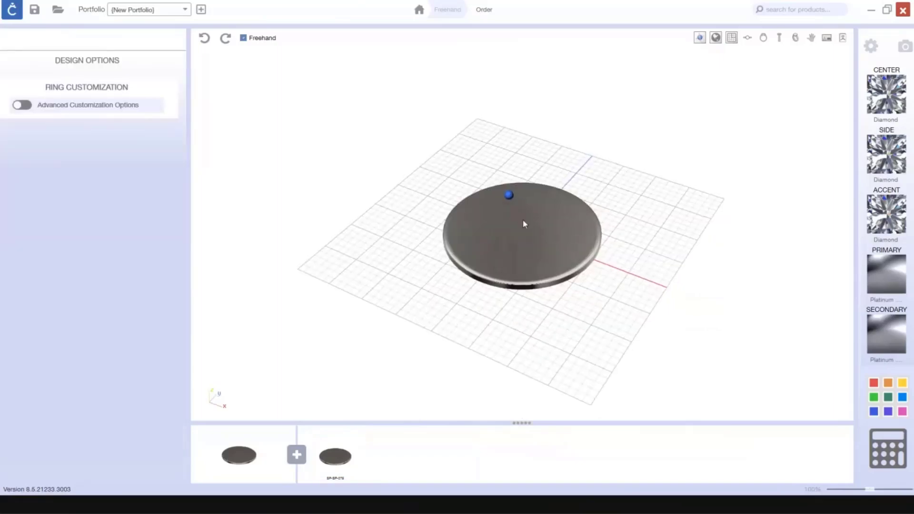
With the plate viewed from above, add the three-prong setting CP-SE-014 from the Settings category, checking the parts in side view
{"action": "left_click", "coordinate": [747, 39]}
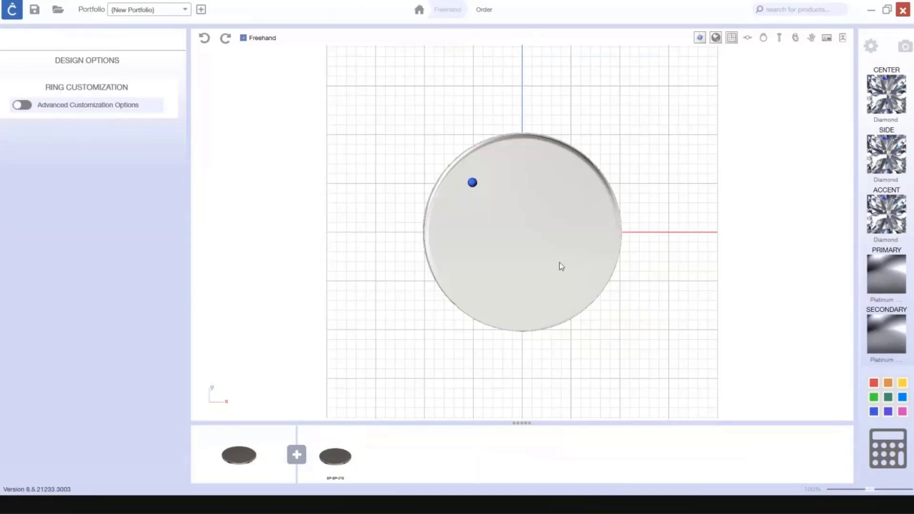
{"action": "left_click", "coordinate": [294, 458]}
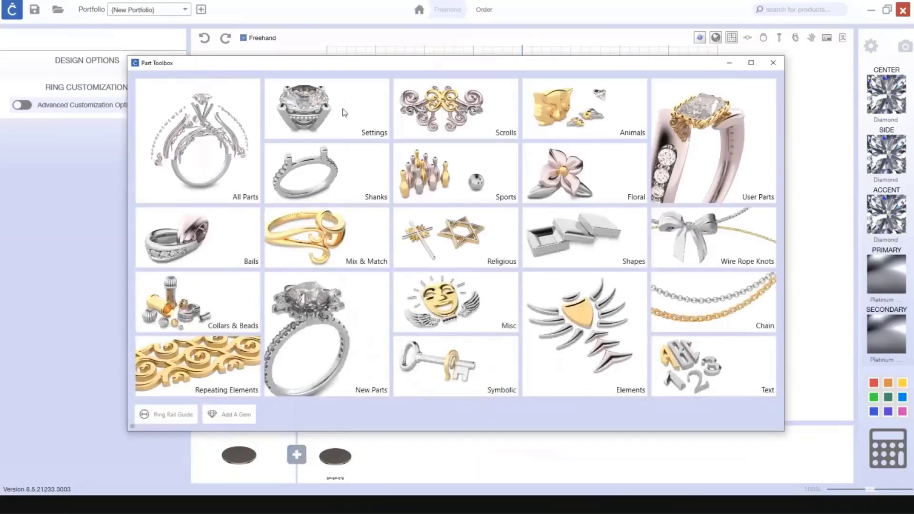
{"action": "left_click", "coordinate": [322, 109]}
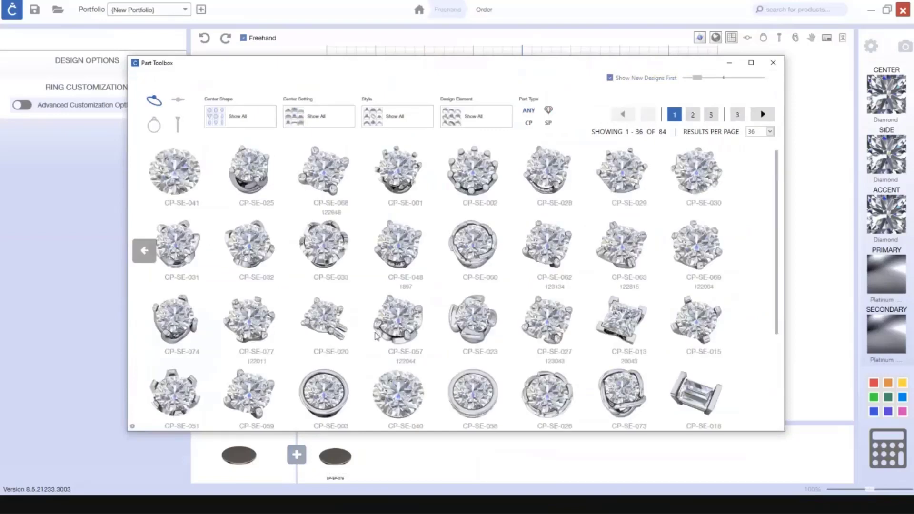
{"action": "scroll", "coordinate": [377, 337], "scroll_direction": "down", "scroll_amount": 1}
{"action": "scroll", "coordinate": [377, 338], "scroll_direction": "down", "scroll_amount": 3}
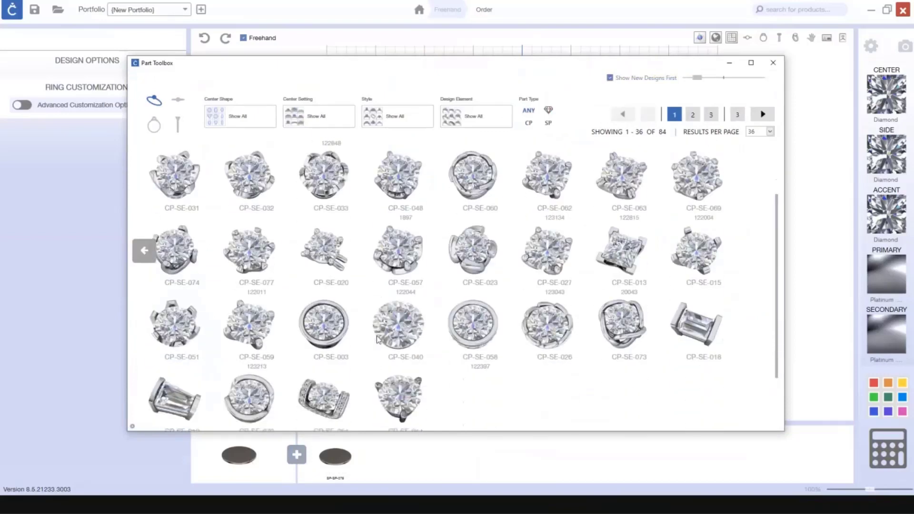
{"action": "scroll", "coordinate": [377, 339], "scroll_direction": "down", "scroll_amount": 2}
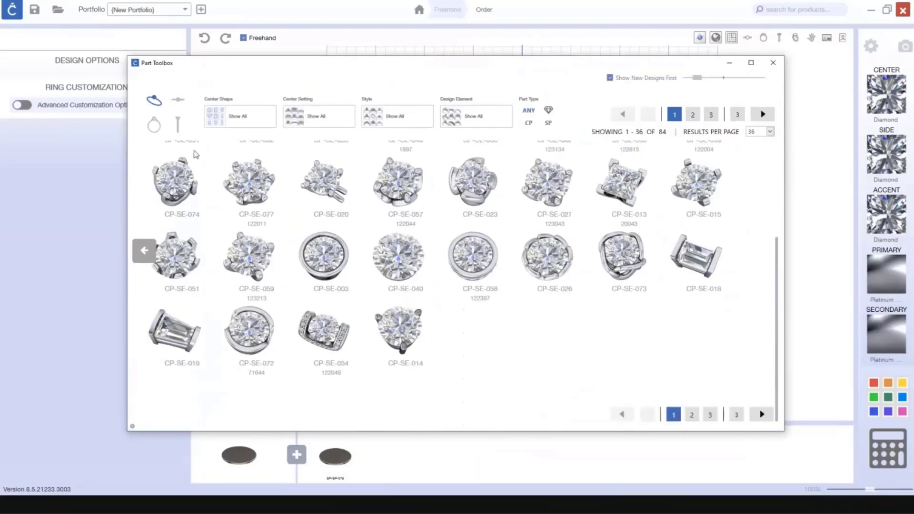
{"action": "left_click", "coordinate": [154, 127]}
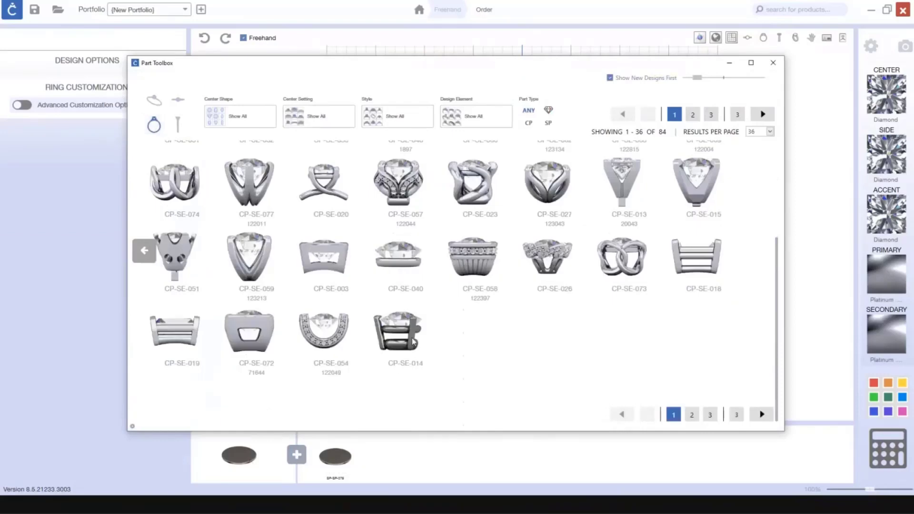
{"action": "left_click", "coordinate": [398, 333]}
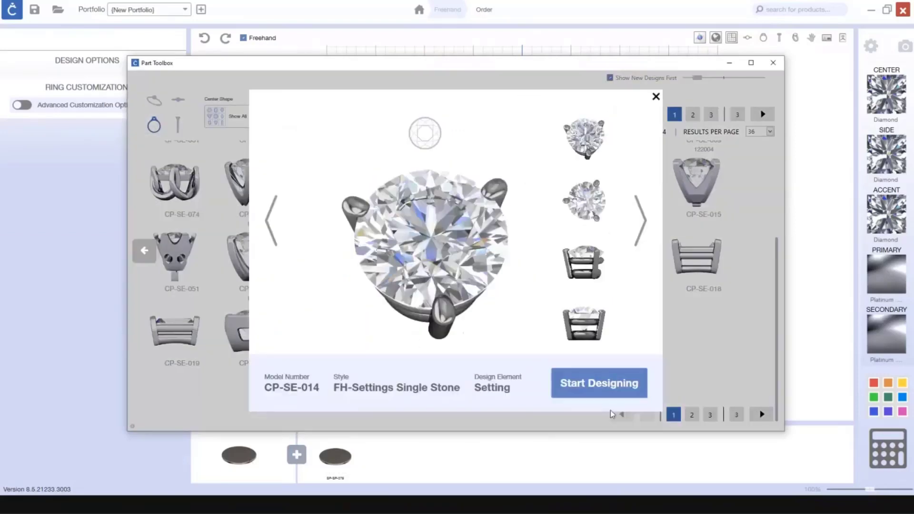
{"action": "left_click", "coordinate": [609, 383]}
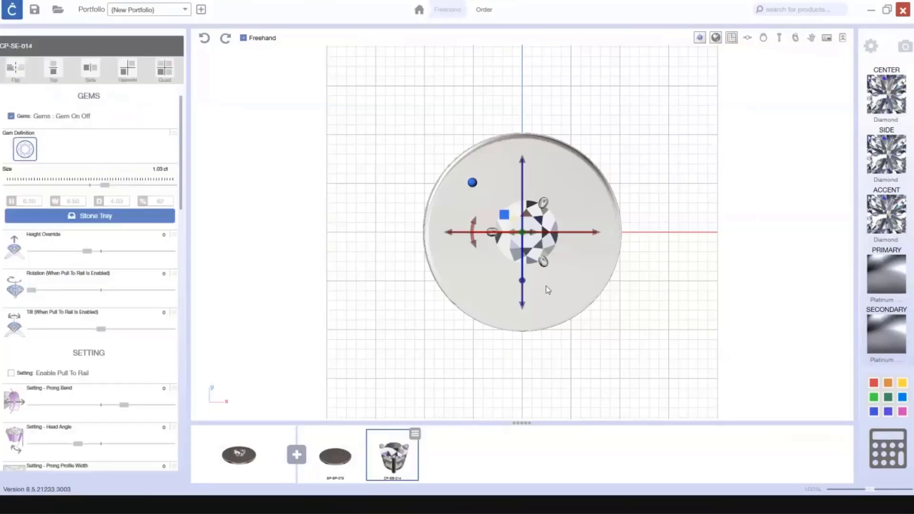
Move the three-prong setting along the vertical axis to the upper edge of the round plate and deselect it
{"action": "right_click_drag", "start_coordinate": [629, 175], "coordinate": [643, 268]}
{"action": "left_click_drag", "start_coordinate": [545, 258], "coordinate": [553, 139]}
{"action": "right_click_drag", "start_coordinate": [676, 288], "coordinate": [670, 271]}
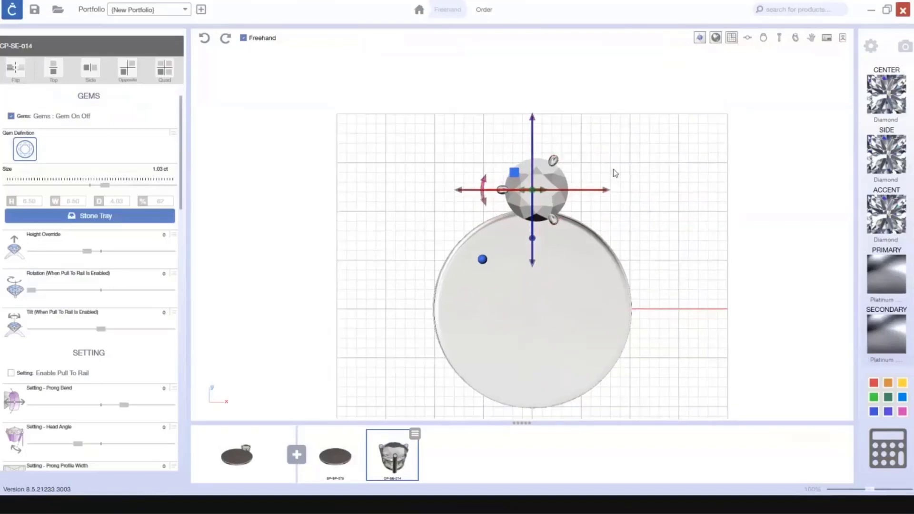
{"action": "right_click_drag", "start_coordinate": [613, 170], "coordinate": [619, 198]}
{"action": "left_click_drag", "start_coordinate": [540, 148], "coordinate": [541, 130]}
{"action": "right_click_drag", "start_coordinate": [614, 206], "coordinate": [613, 192]}
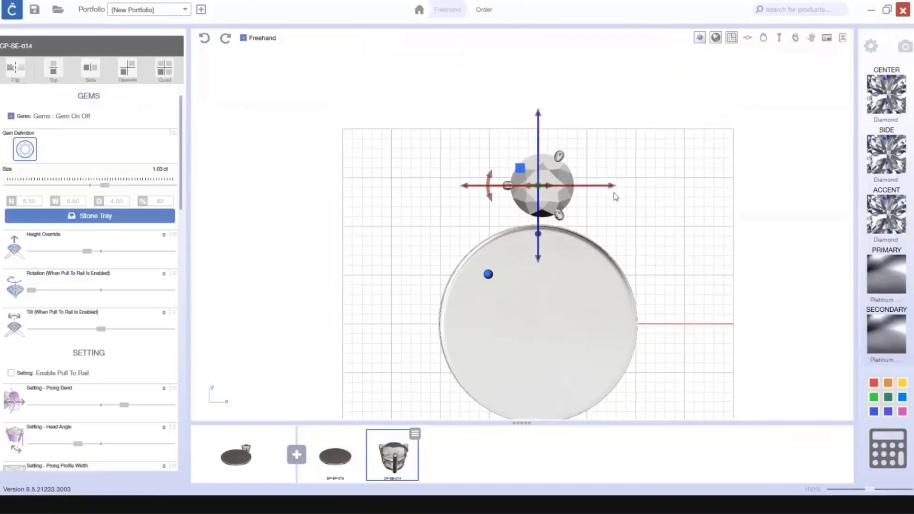
{"action": "left_click_drag", "start_coordinate": [539, 116], "coordinate": [540, 130]}
{"action": "right_click_drag", "start_coordinate": [593, 187], "coordinate": [598, 157]}
{"action": "left_click", "coordinate": [599, 161]}
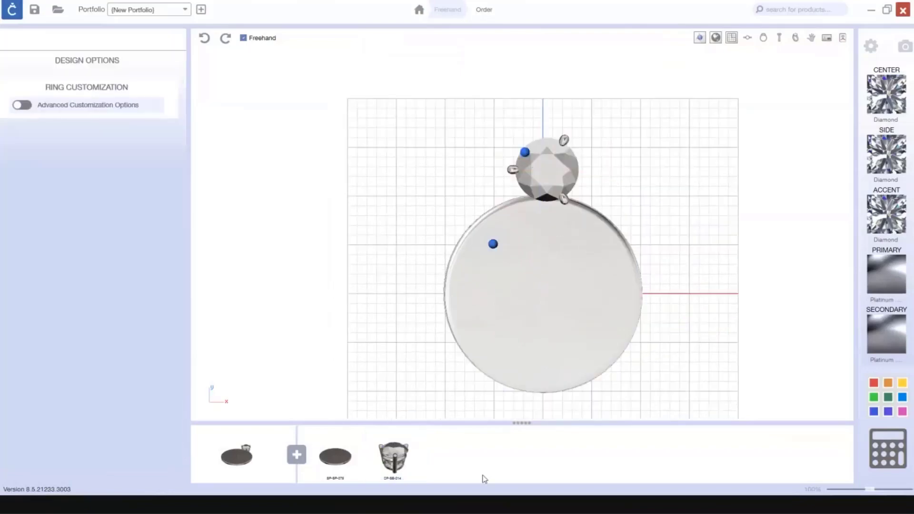
Duplicate the CP-SE-014 setting and delete the original, keeping only the copy
{"action": "left_click", "coordinate": [395, 464]}
{"action": "left_click", "coordinate": [416, 434]}
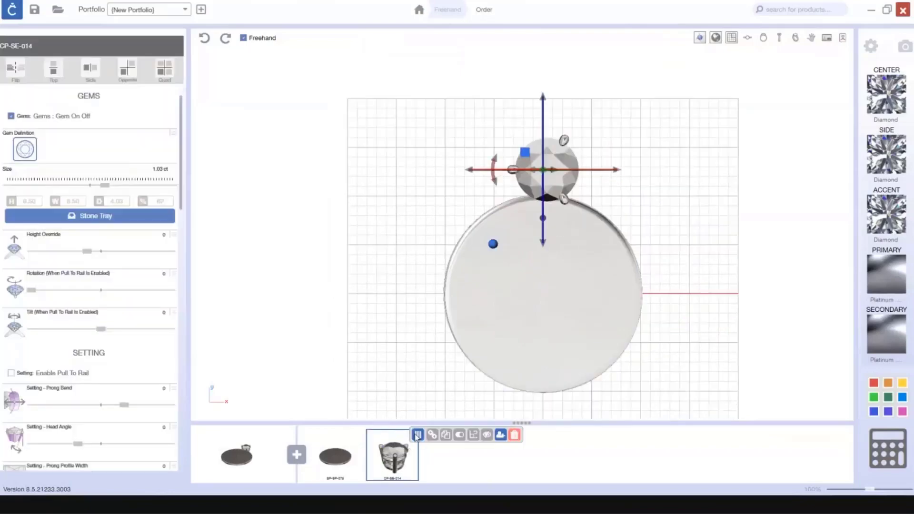
{"action": "left_click", "coordinate": [447, 435]}
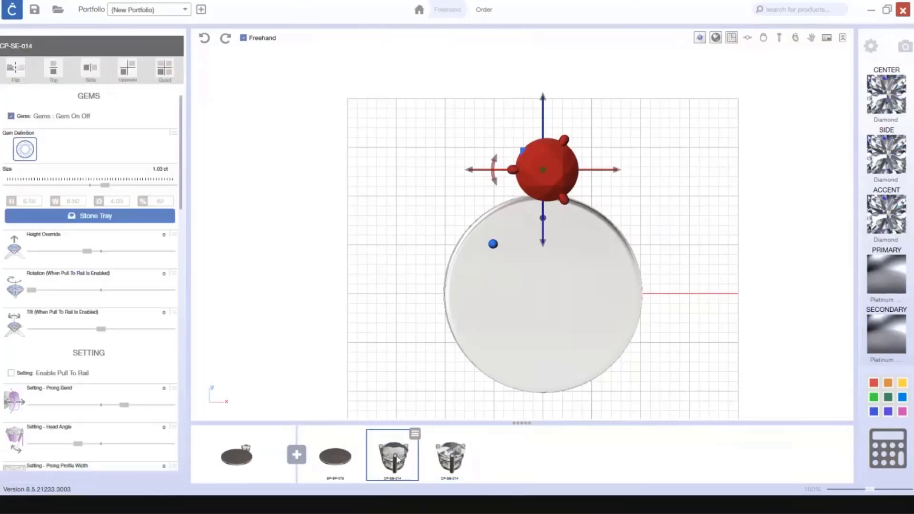
{"action": "key", "text": "Delete"}
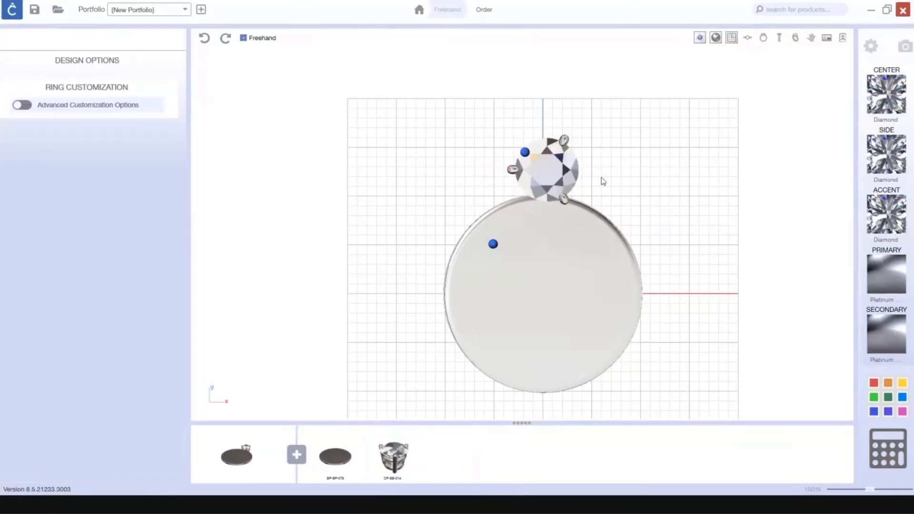
Rotate the three-prong setting a quarter turn clockwise so a single prong points away from the disc
{"action": "left_click", "coordinate": [549, 174]}
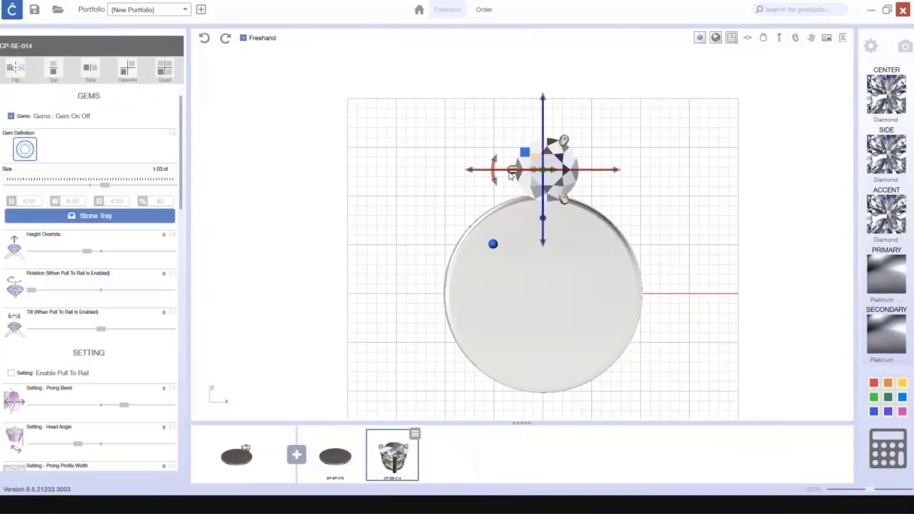
{"action": "left_click_drag", "start_coordinate": [511, 175], "coordinate": [529, 125]}
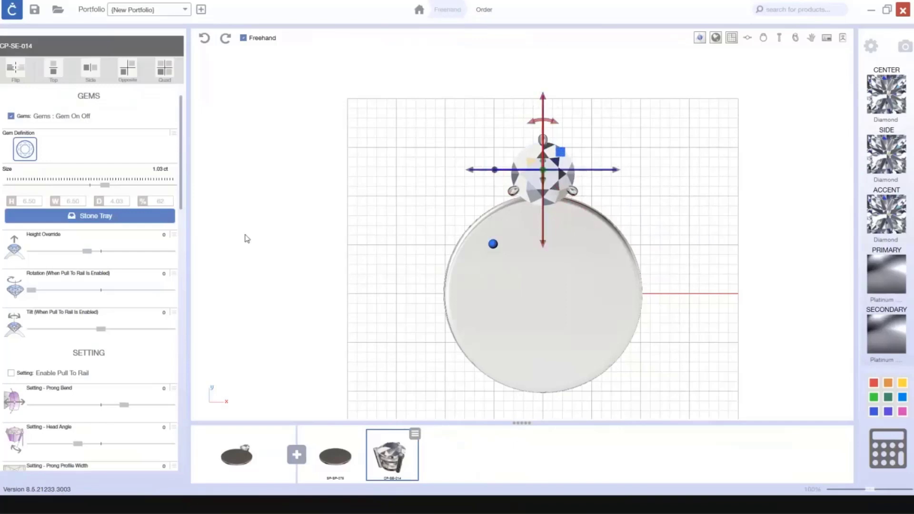
{"action": "left_click", "coordinate": [286, 228]}
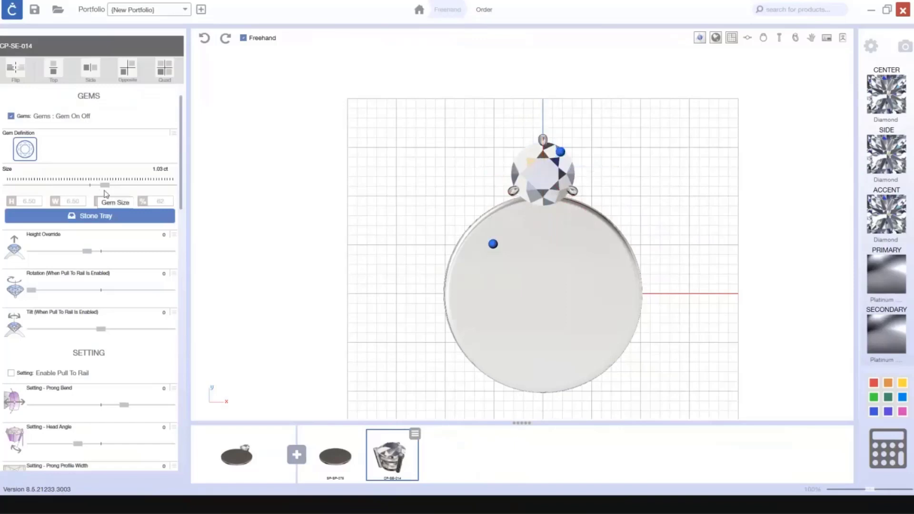
Set the setting's gem size to .16 ct and move the setting down against the disc's edge
{"action": "left_click_drag", "start_coordinate": [106, 186], "coordinate": [47, 189]}
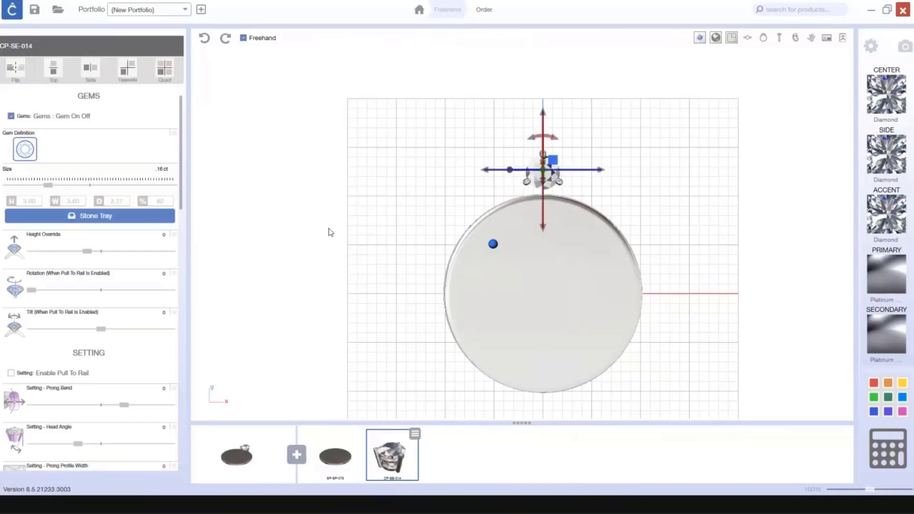
{"action": "scroll", "coordinate": [565, 153], "scroll_direction": "up", "scroll_amount": 2}
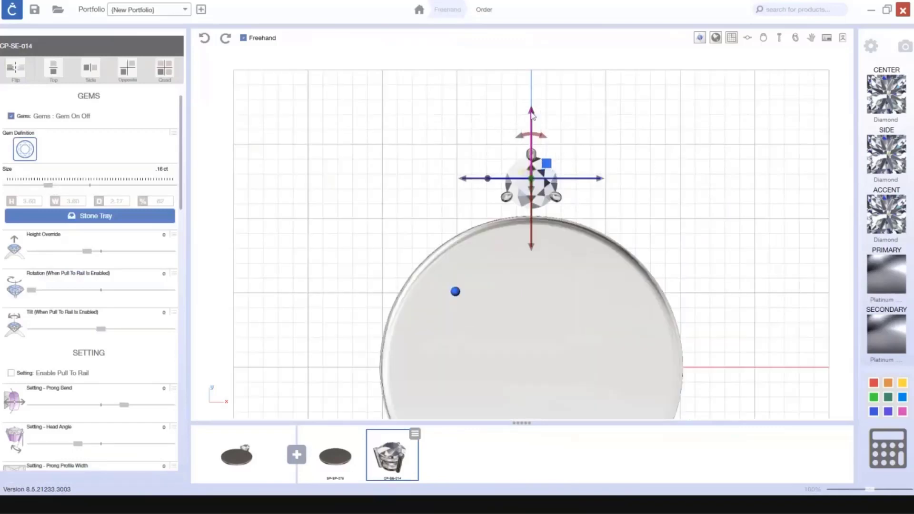
{"action": "left_click_drag", "start_coordinate": [531, 113], "coordinate": [531, 133]}
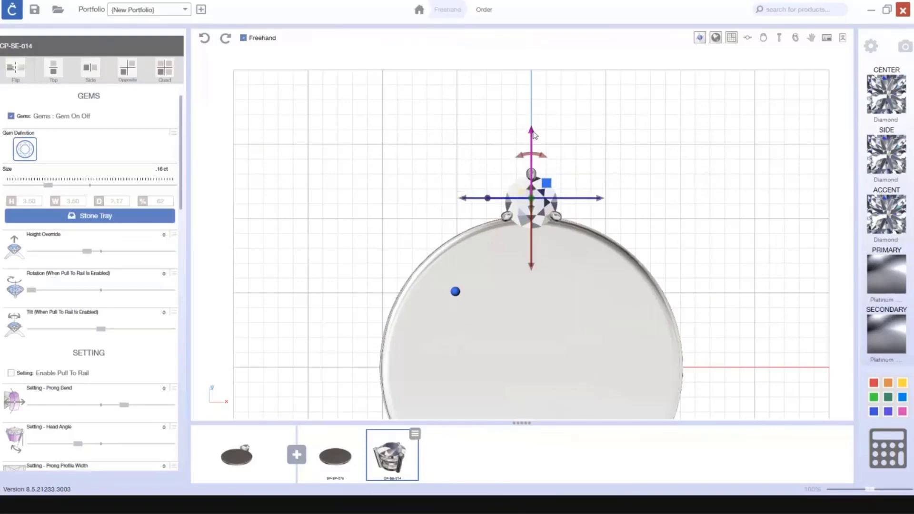
Examine in perspective and from above how the setting sits against the disc's edge
{"action": "left_click", "coordinate": [795, 38]}
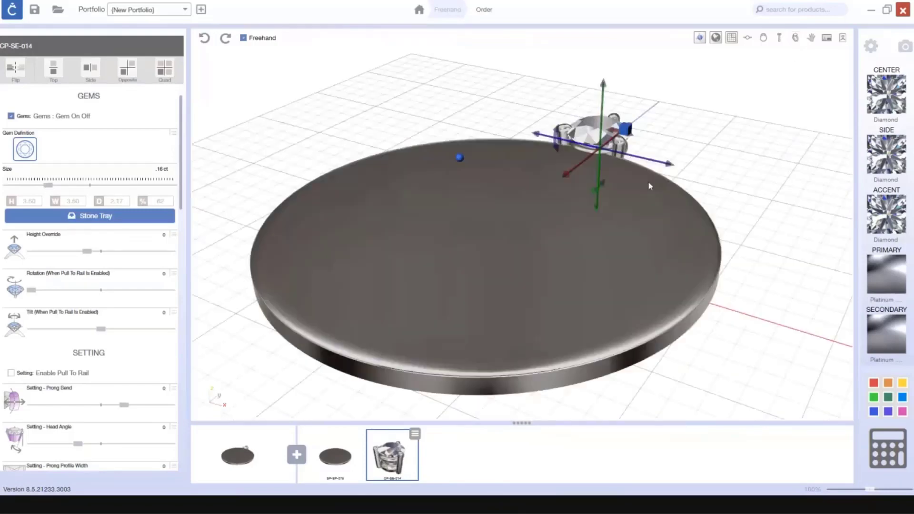
{"action": "right_click_drag", "start_coordinate": [615, 166], "coordinate": [558, 164]}
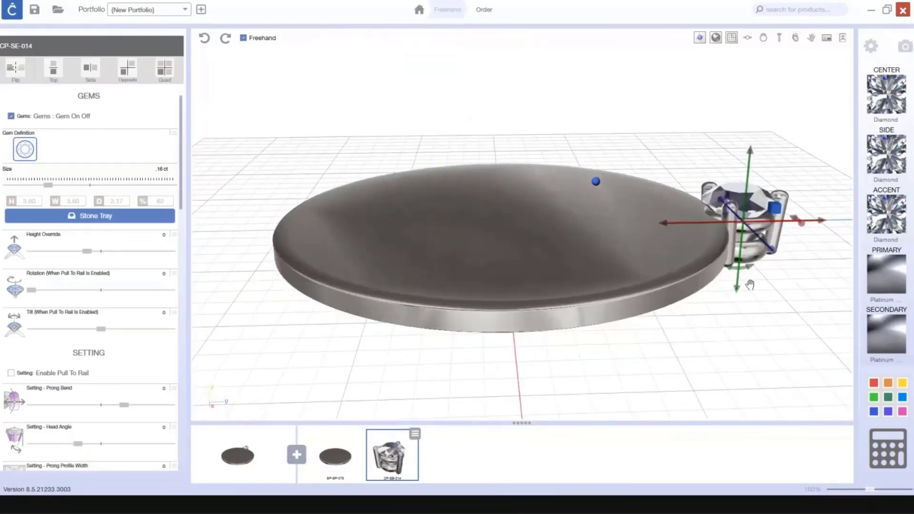
{"action": "right_click_drag", "start_coordinate": [749, 285], "coordinate": [682, 284], "text": "shift"}
{"action": "scroll", "coordinate": [676, 221], "scroll_direction": "up", "scroll_amount": 2}
{"action": "right_click_drag", "start_coordinate": [676, 221], "coordinate": [689, 245]}
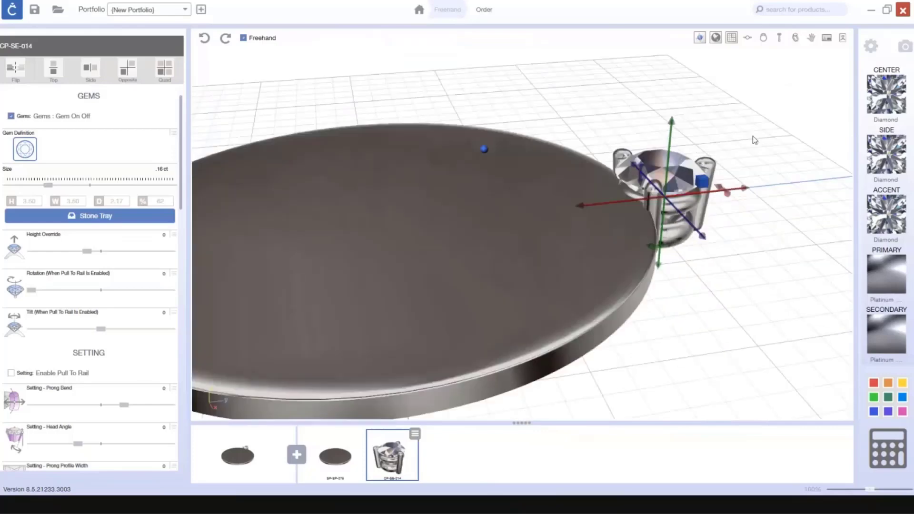
{"action": "left_click", "coordinate": [810, 138]}
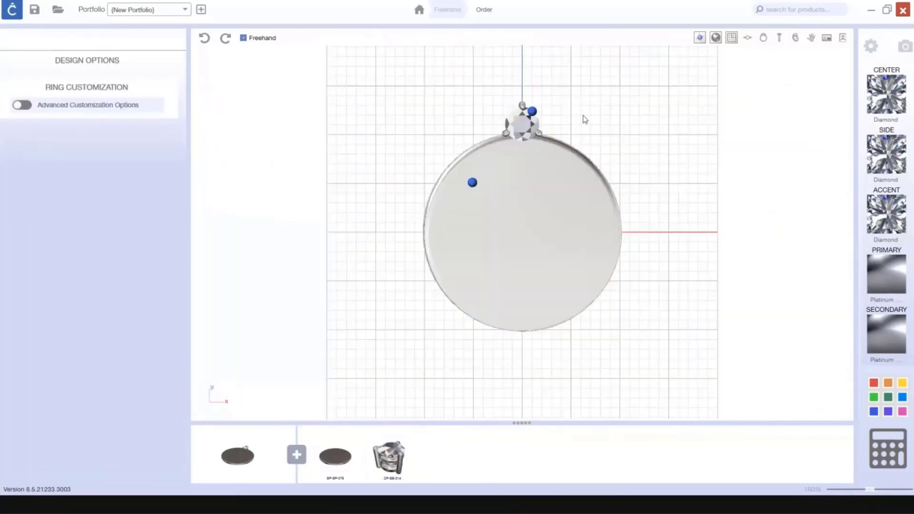
{"action": "scroll", "coordinate": [584, 119], "scroll_direction": "down", "scroll_amount": 2}
{"action": "right_click_drag", "start_coordinate": [605, 126], "coordinate": [585, 174]}
{"action": "scroll", "coordinate": [583, 173], "scroll_direction": "up", "scroll_amount": 4}
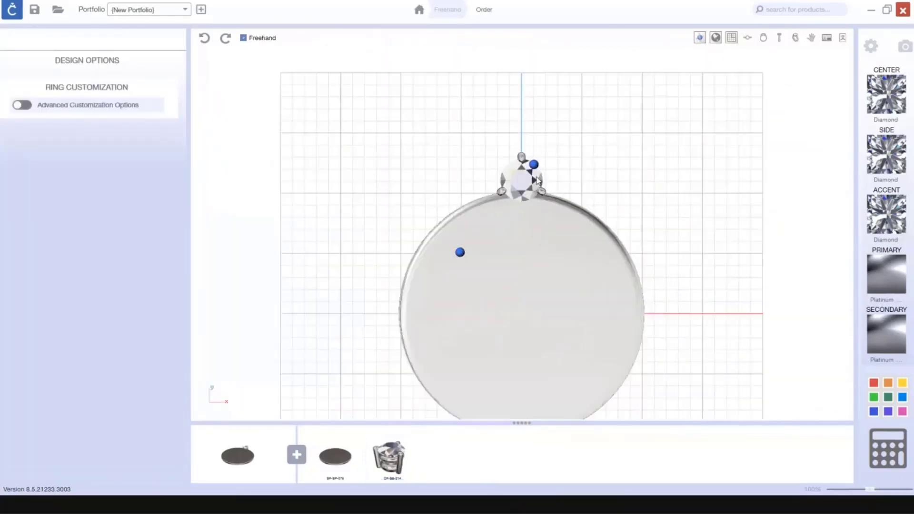
{"action": "scroll", "coordinate": [561, 236], "scroll_direction": "down", "scroll_amount": 2}
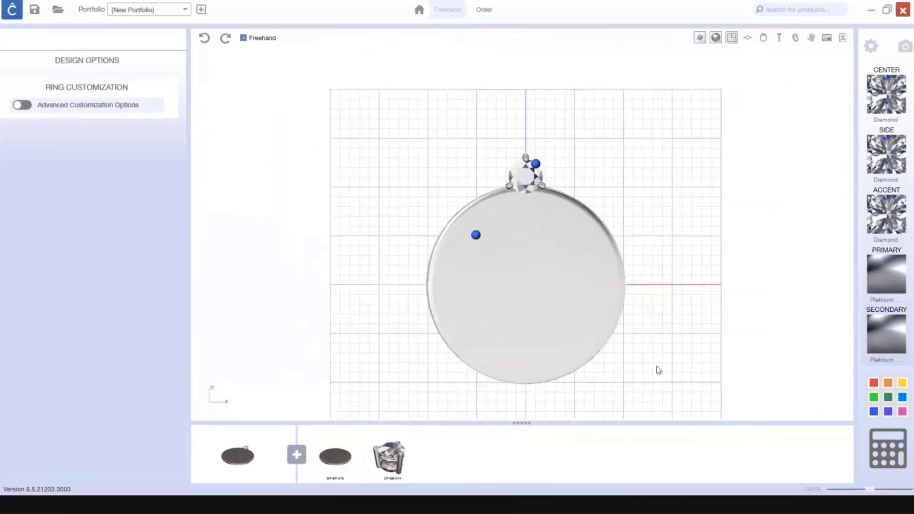
Create a radial array of the setting around the disc with an angle of 360° and a count of 12
{"action": "left_click", "coordinate": [528, 180]}
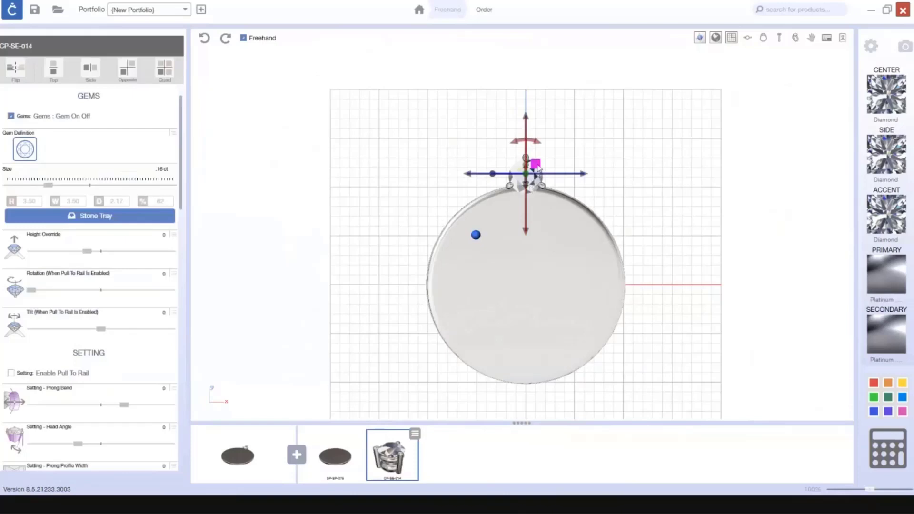
{"action": "left_click", "coordinate": [536, 165]}
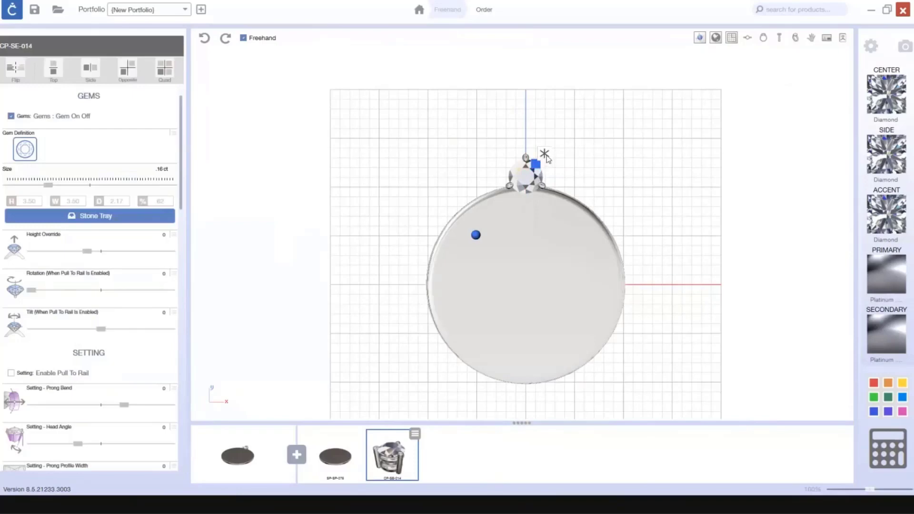
{"action": "left_click", "coordinate": [545, 155]}
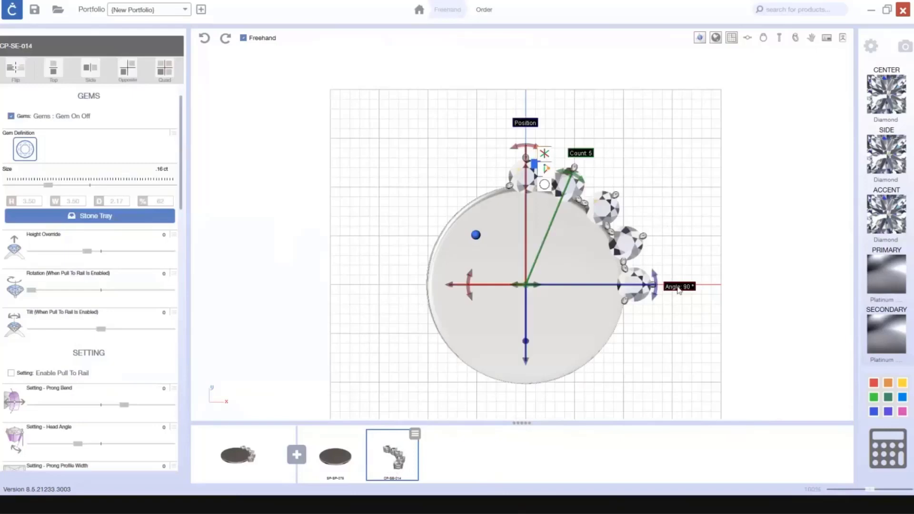
{"action": "left_click_drag", "start_coordinate": [655, 286], "coordinate": [526, 158]}
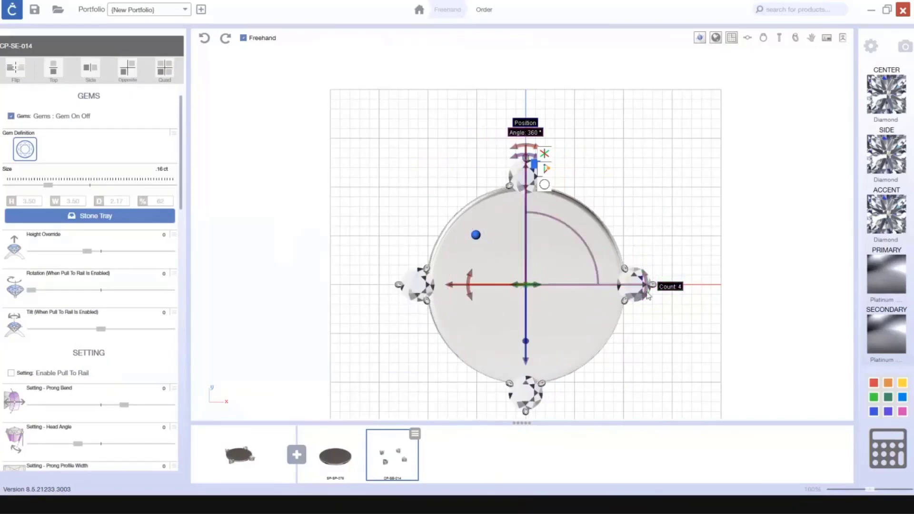
{"action": "left_click_drag", "start_coordinate": [648, 294], "coordinate": [586, 187]}
{"action": "scroll", "coordinate": [554, 186], "scroll_direction": "up", "scroll_amount": 3}
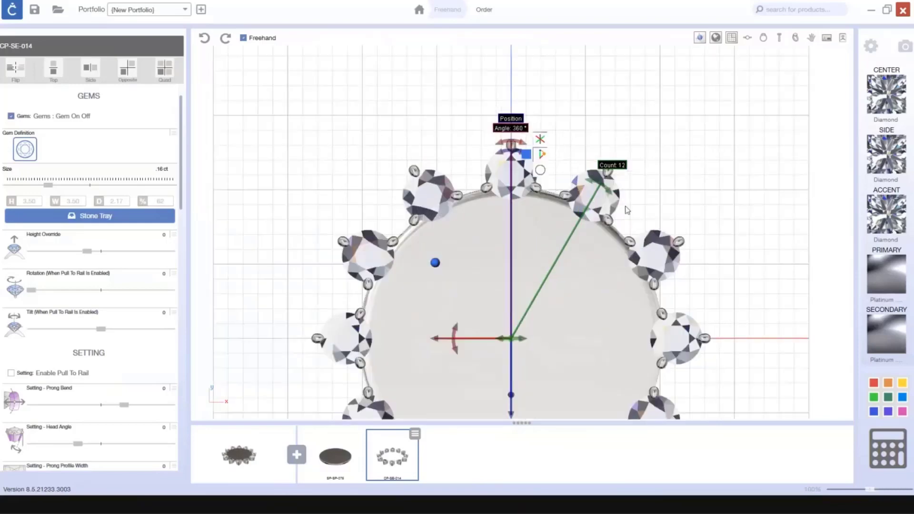
{"action": "left_click", "coordinate": [653, 176]}
{"action": "scroll", "coordinate": [639, 183], "scroll_direction": "down", "scroll_amount": 2}
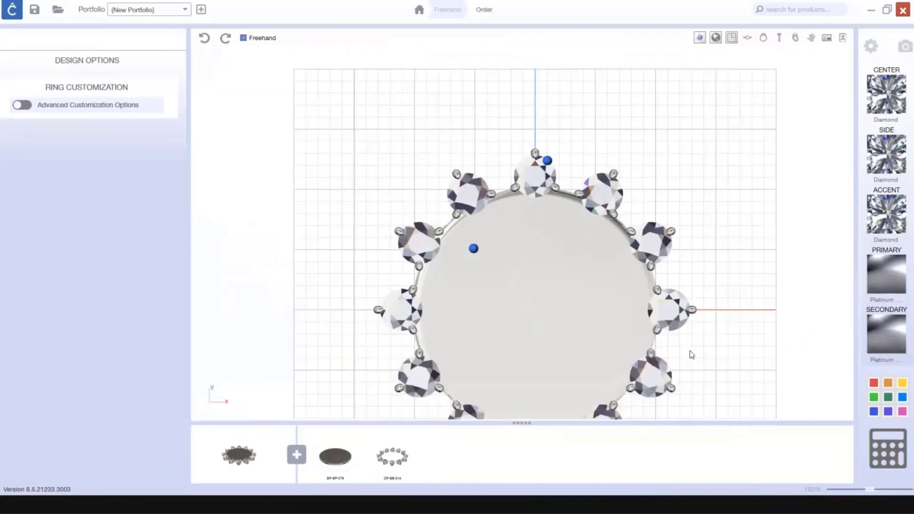
{"action": "right_click_drag", "start_coordinate": [688, 344], "coordinate": [652, 251]}
{"action": "scroll", "coordinate": [386, 364], "scroll_direction": "down", "scroll_amount": 1}
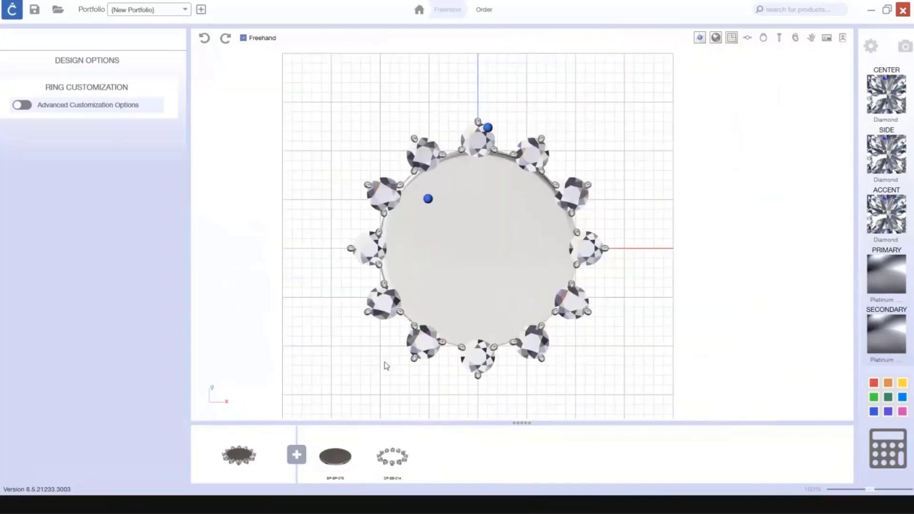
Add another CP-SE-014 setting to the design from the Settings part category
{"action": "left_click", "coordinate": [295, 455]}
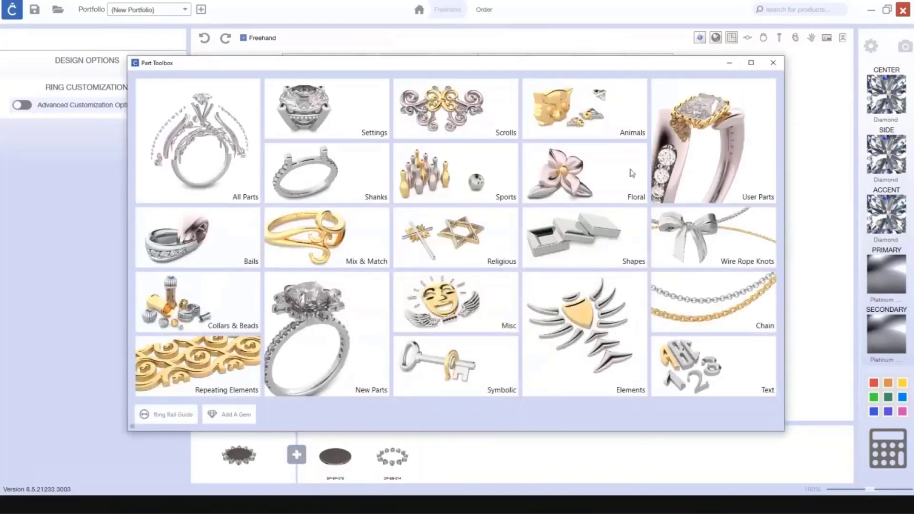
{"action": "left_click", "coordinate": [347, 123]}
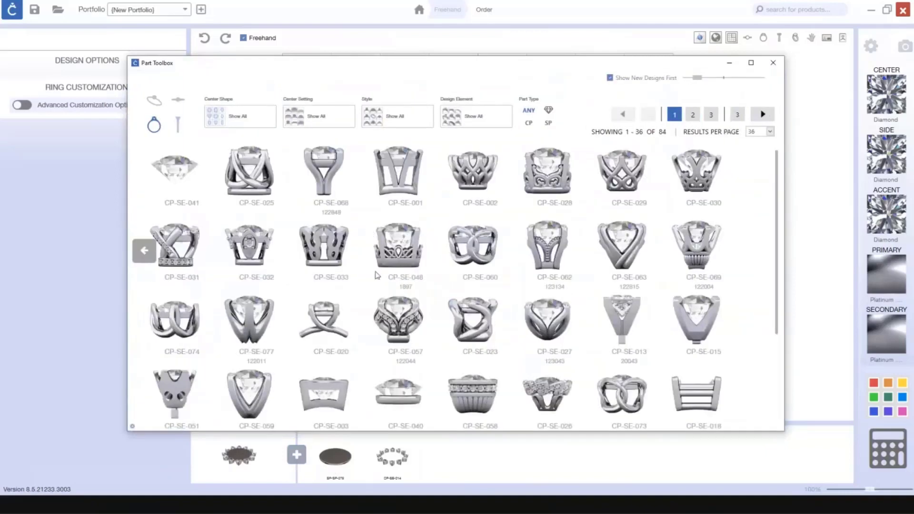
{"action": "scroll", "coordinate": [224, 203], "scroll_direction": "down", "scroll_amount": 3}
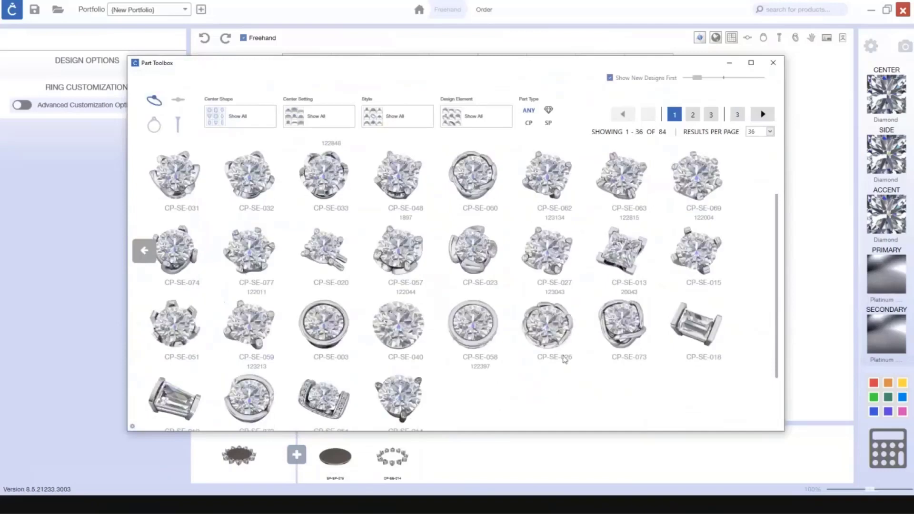
{"action": "scroll", "coordinate": [401, 374], "scroll_direction": "down", "scroll_amount": 1}
{"action": "left_click", "coordinate": [401, 374]}
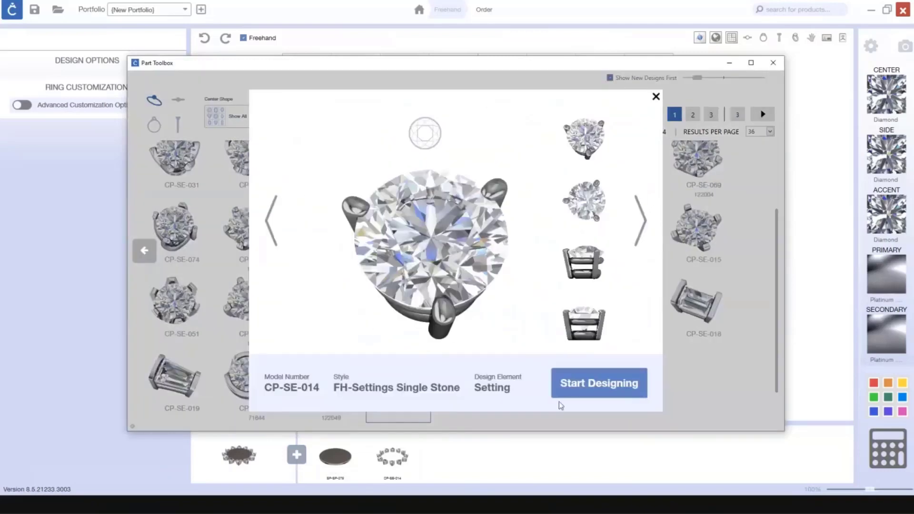
{"action": "left_click", "coordinate": [593, 387]}
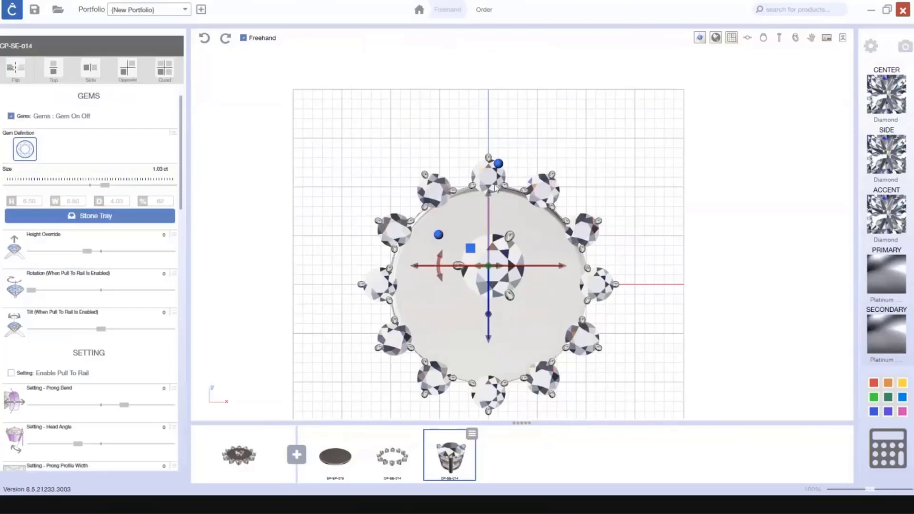
Move the new setting up to the disc's edge, between the uppermost arrayed setting and its clockwise neighbour
{"action": "left_click_drag", "start_coordinate": [495, 188], "coordinate": [509, 112]}
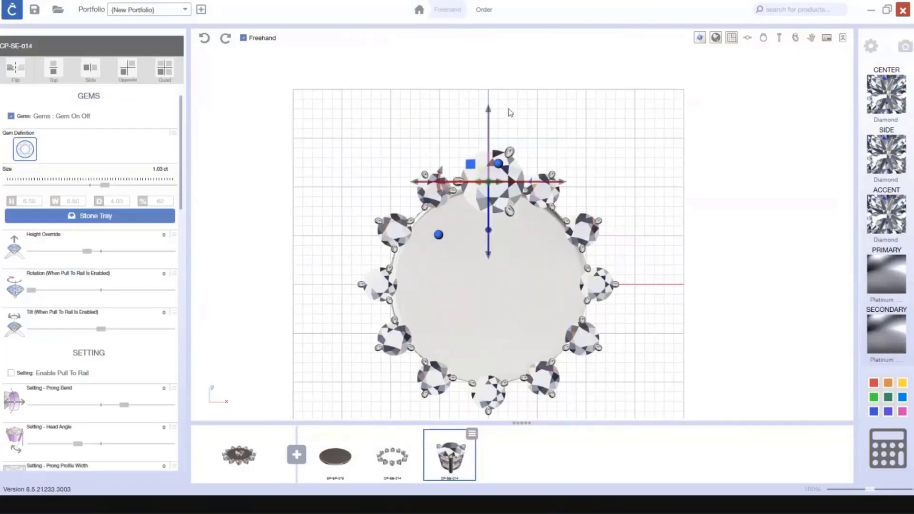
{"action": "scroll", "coordinate": [526, 152], "scroll_direction": "up", "scroll_amount": 1}
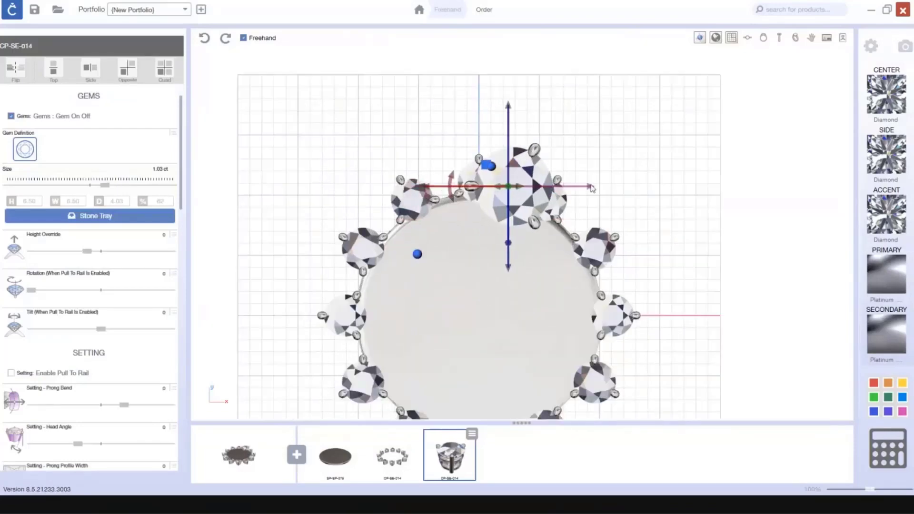
{"action": "left_click_drag", "start_coordinate": [592, 188], "coordinate": [601, 188]}
{"action": "left_click", "coordinate": [362, 150]}
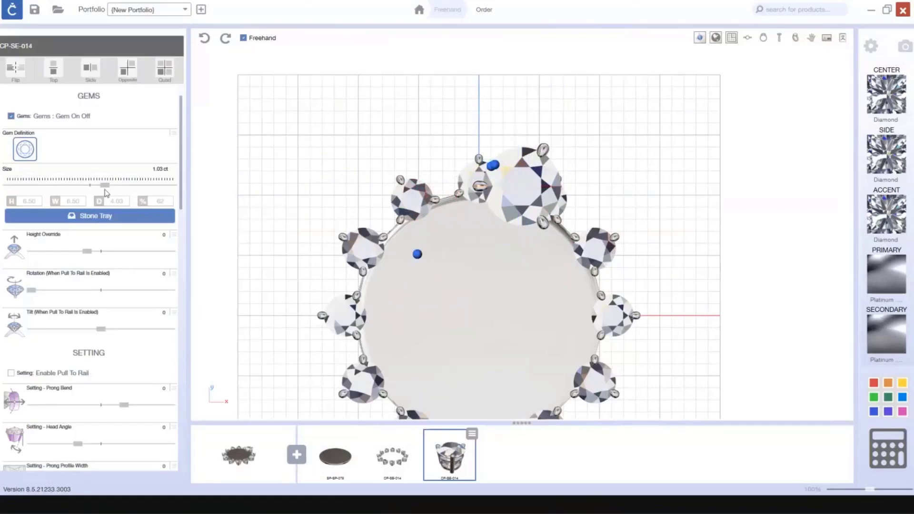
Reduce the new setting's gem size to .05 ct
{"action": "left_click", "coordinate": [57, 185]}
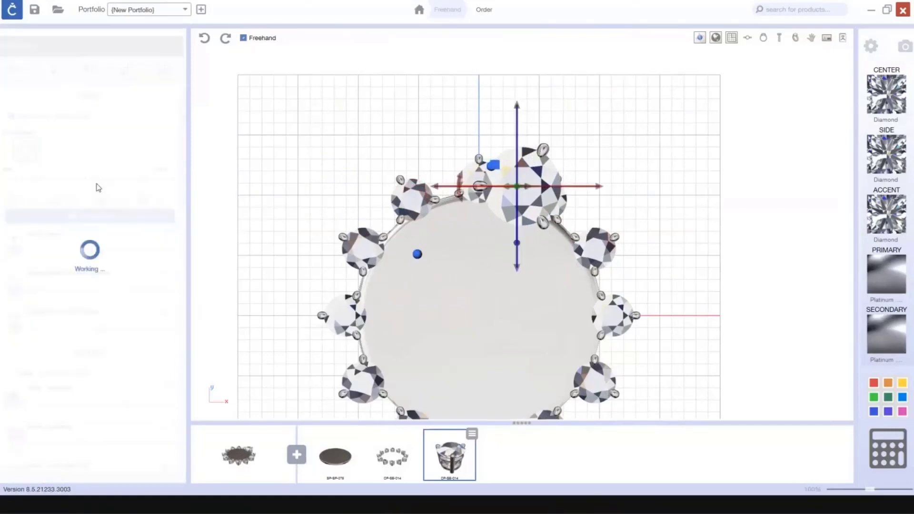
{"action": "left_click_drag", "start_coordinate": [83, 186], "coordinate": [46, 185]}
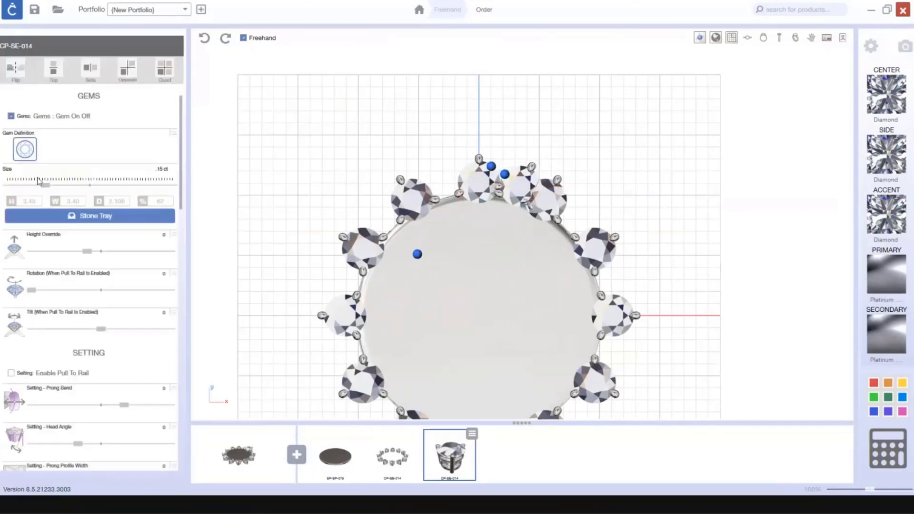
{"action": "left_click_drag", "start_coordinate": [39, 180], "coordinate": [20, 188]}
Rotate the small setting to follow the disc's edge and nudge it toward the uppermost large setting
{"action": "scroll", "coordinate": [536, 200], "scroll_direction": "up", "scroll_amount": 5}
{"action": "right_click_drag", "start_coordinate": [582, 241], "coordinate": [568, 278]}
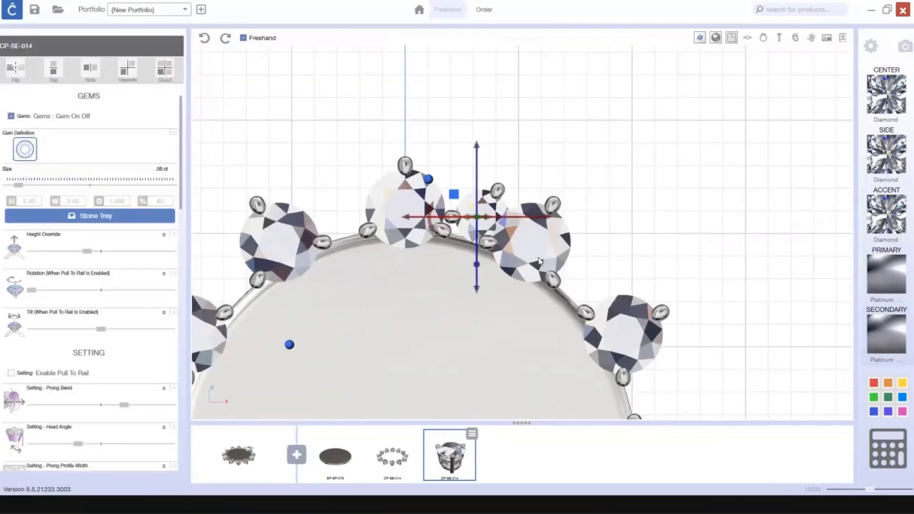
{"action": "left_click_drag", "start_coordinate": [430, 222], "coordinate": [420, 243]}
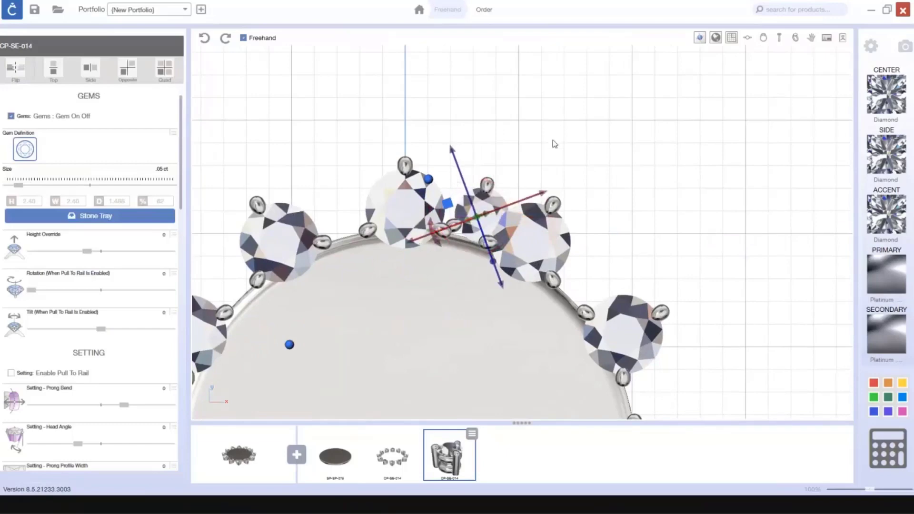
{"action": "right_click_drag", "start_coordinate": [512, 229], "coordinate": [535, 210]}
{"action": "left_click_drag", "start_coordinate": [564, 174], "coordinate": [555, 184]}
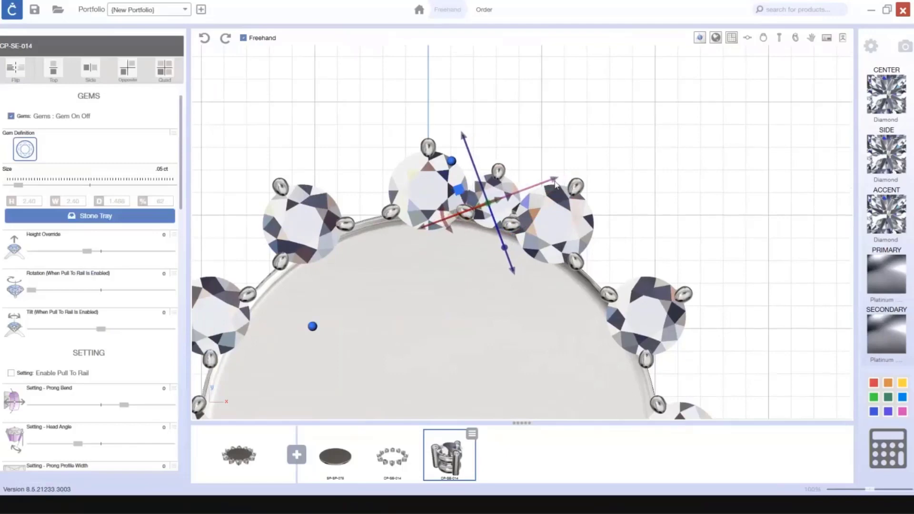
Reduce the small setting's gem size to .03 ct
{"action": "left_click_drag", "start_coordinate": [17, 186], "coordinate": [13, 187]}
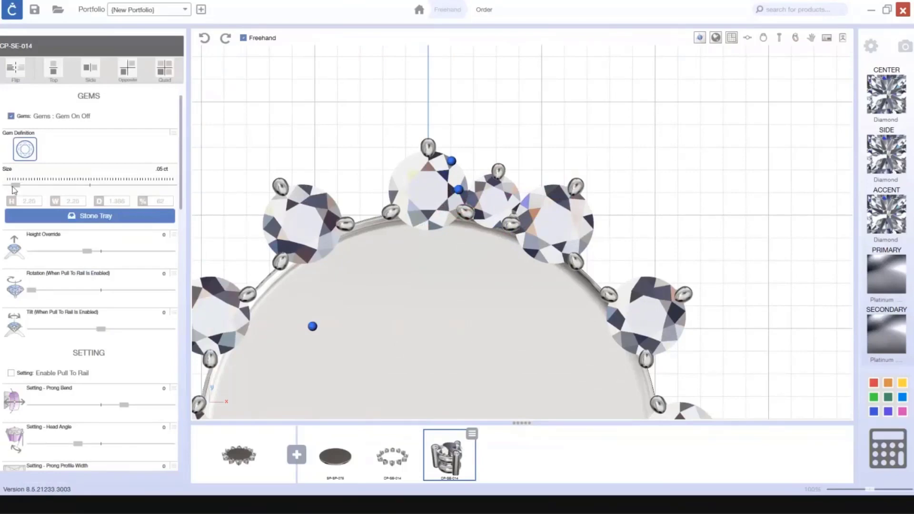
{"action": "left_click", "coordinate": [12, 187]}
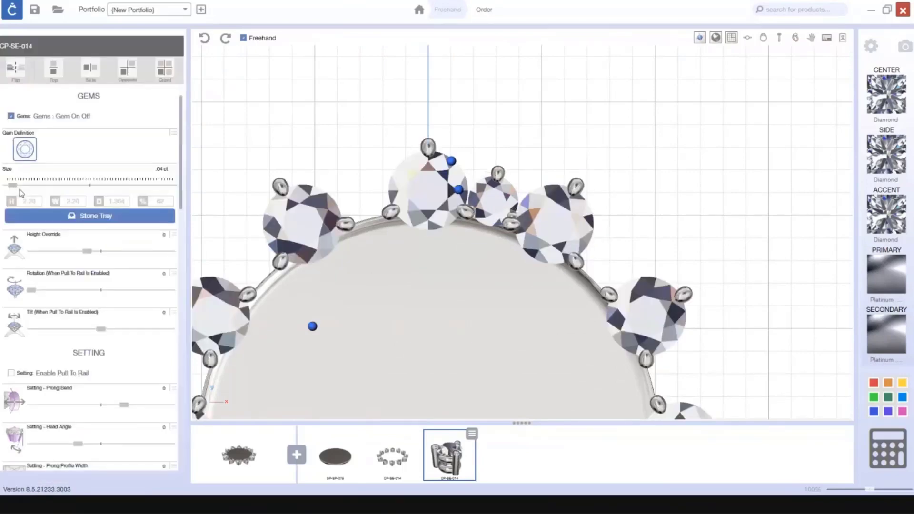
{"action": "left_click_drag", "start_coordinate": [13, 186], "coordinate": [9, 187]}
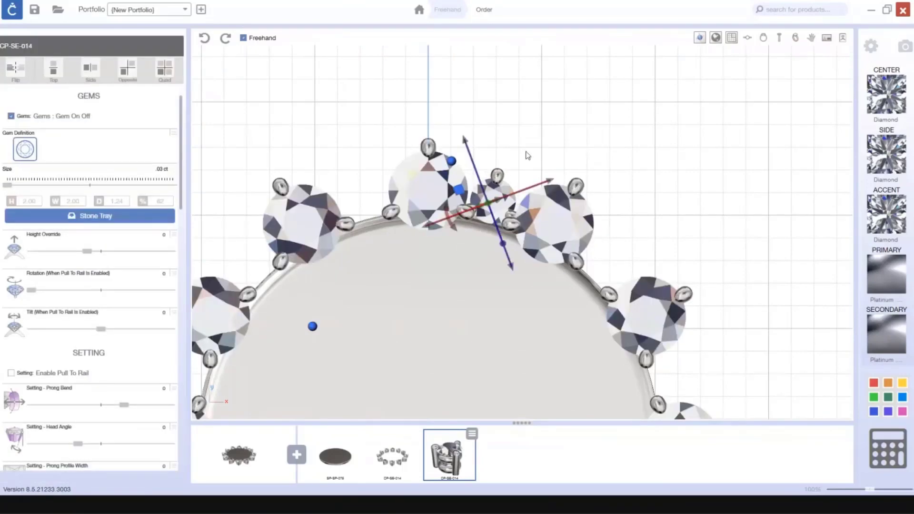
Fine-tune the small setting's position and rotation so it sits evenly between the two neighbouring large settings, close to the disc
{"action": "scroll", "coordinate": [527, 156], "scroll_direction": "up", "scroll_amount": 3}
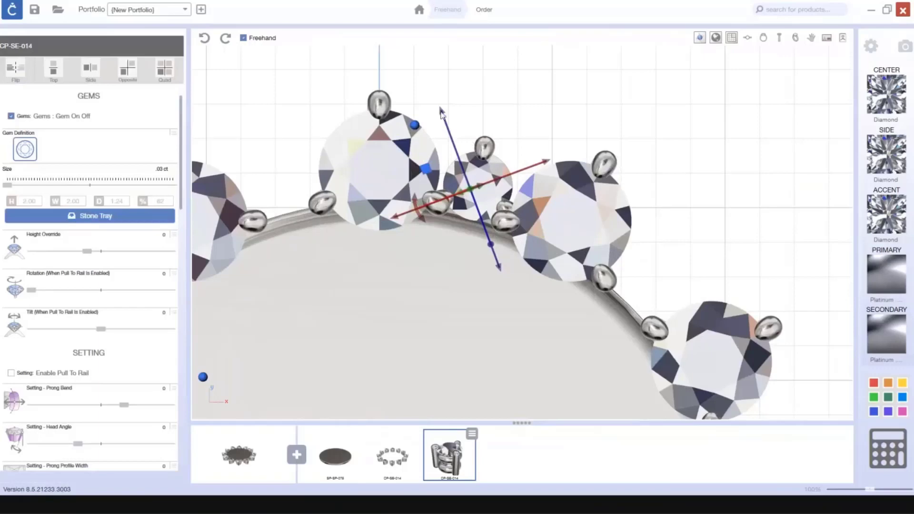
{"action": "left_click_drag", "start_coordinate": [441, 111], "coordinate": [443, 116]}
{"action": "left_click_drag", "start_coordinate": [546, 164], "coordinate": [541, 165]}
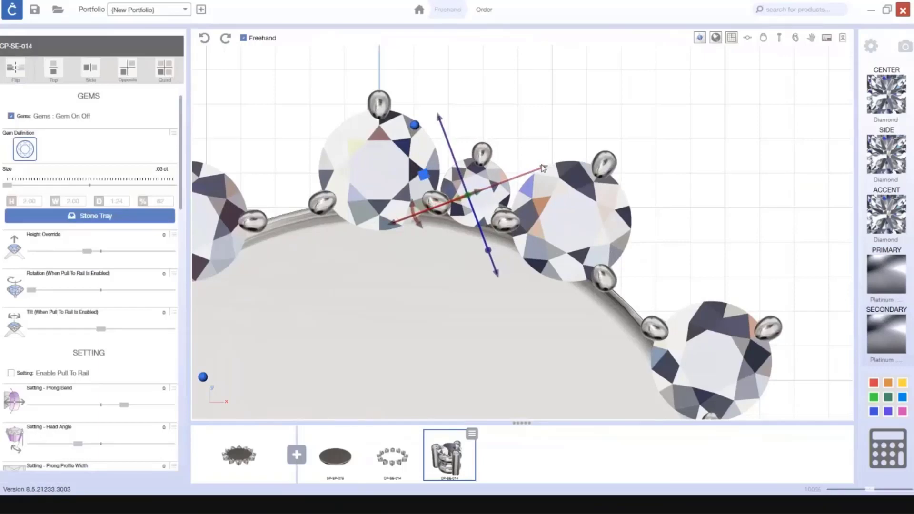
{"action": "left_click_drag", "start_coordinate": [415, 214], "coordinate": [413, 222]}
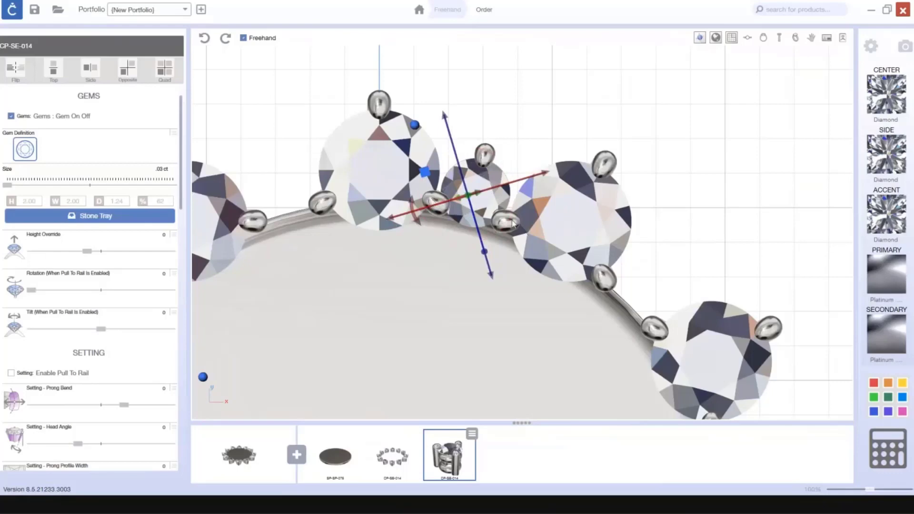
{"action": "left_click", "coordinate": [410, 222]}
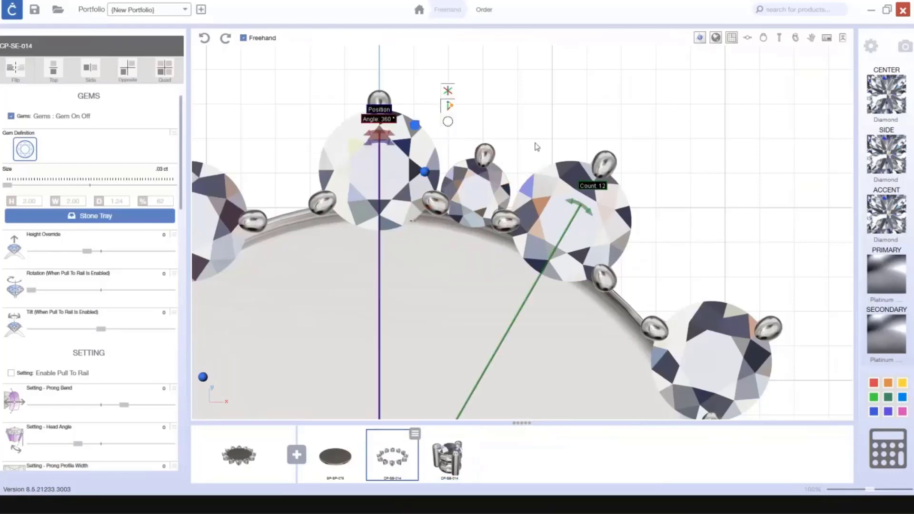
{"action": "left_click", "coordinate": [536, 144]}
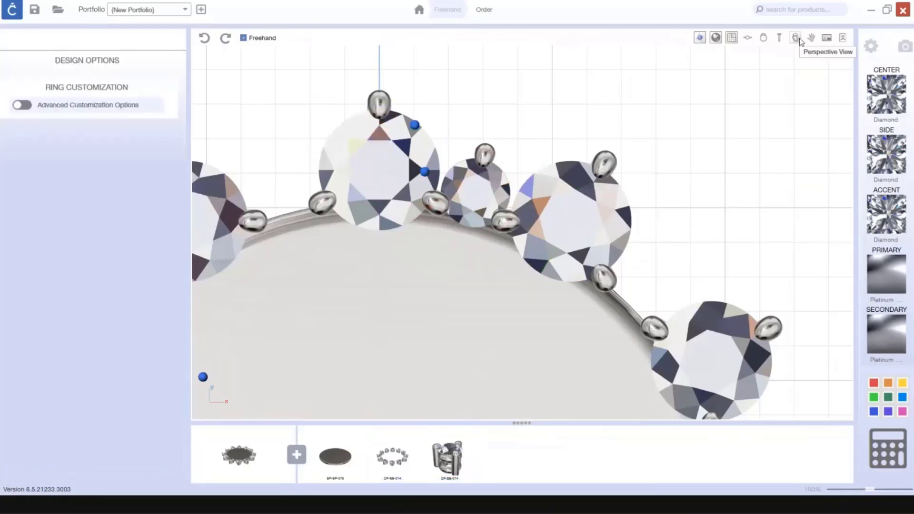
In perspective view, raise the small setting's gem with a Height Override of 0.79
{"action": "left_click", "coordinate": [797, 40]}
{"action": "right_click_drag", "start_coordinate": [733, 286], "coordinate": [492, 205]}
{"action": "scroll", "coordinate": [577, 267], "scroll_direction": "up", "scroll_amount": 5}
{"action": "left_click", "coordinate": [492, 204]}
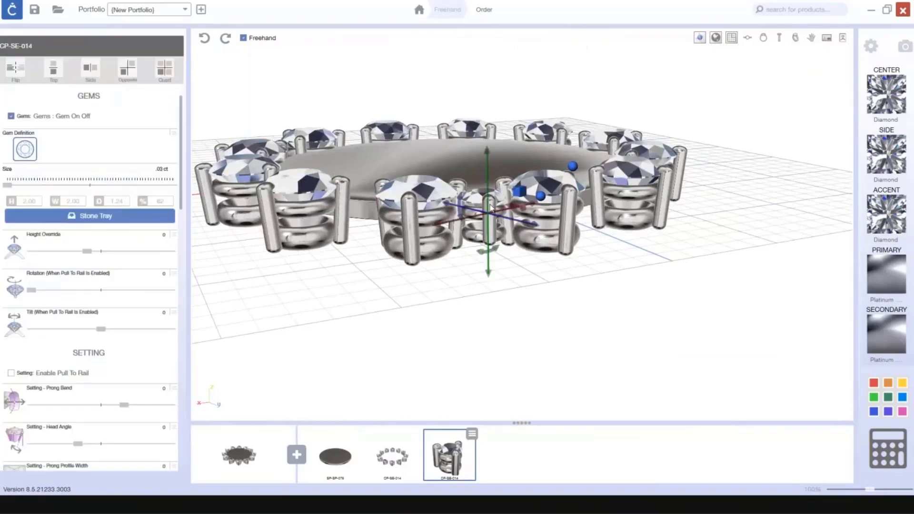
{"action": "right_click_drag", "start_coordinate": [521, 308], "coordinate": [516, 285]}
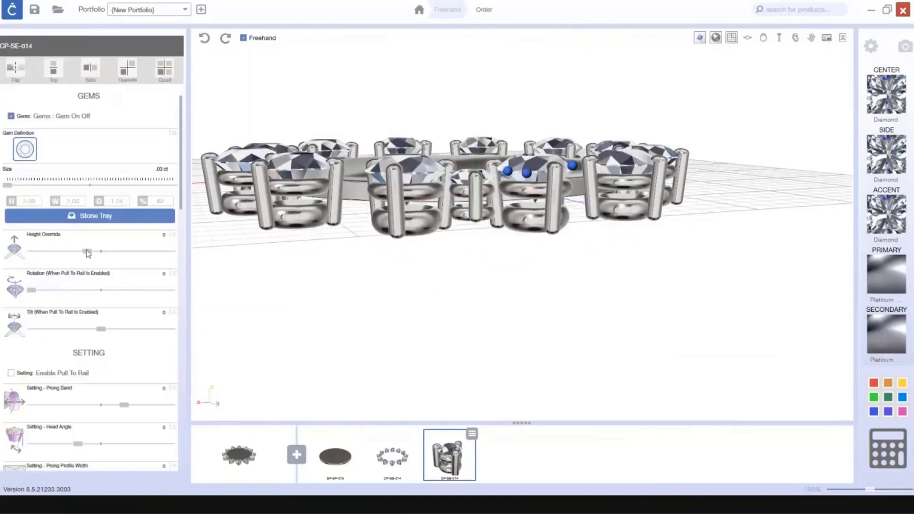
{"action": "left_click_drag", "start_coordinate": [85, 255], "coordinate": [109, 252]}
{"action": "mouse_move", "coordinate": [554, 220]}
{"action": "right_mouse_down"}
{"action": "mouse_move", "coordinate": [551, 212]}
{"action": "mouse_move", "coordinate": [559, 232]}
{"action": "right_mouse_up"}
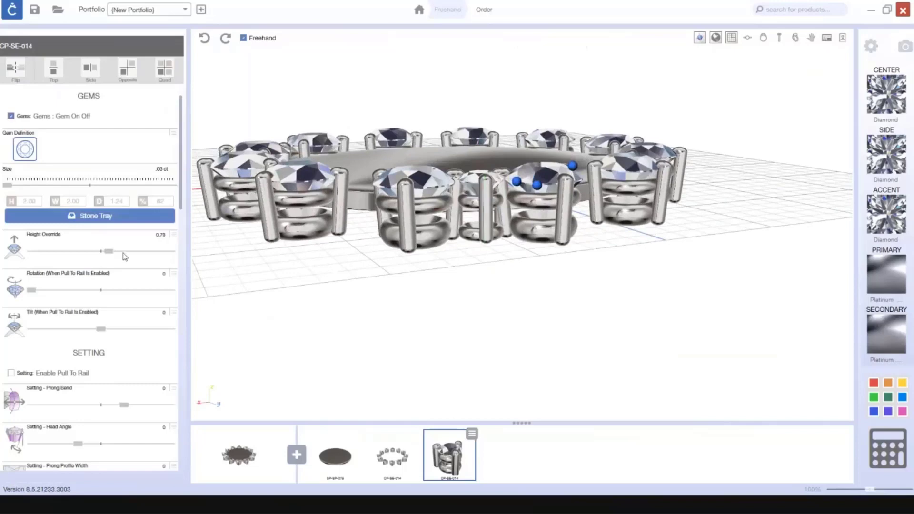
{"action": "right_click_drag", "start_coordinate": [565, 265], "coordinate": [564, 259]}
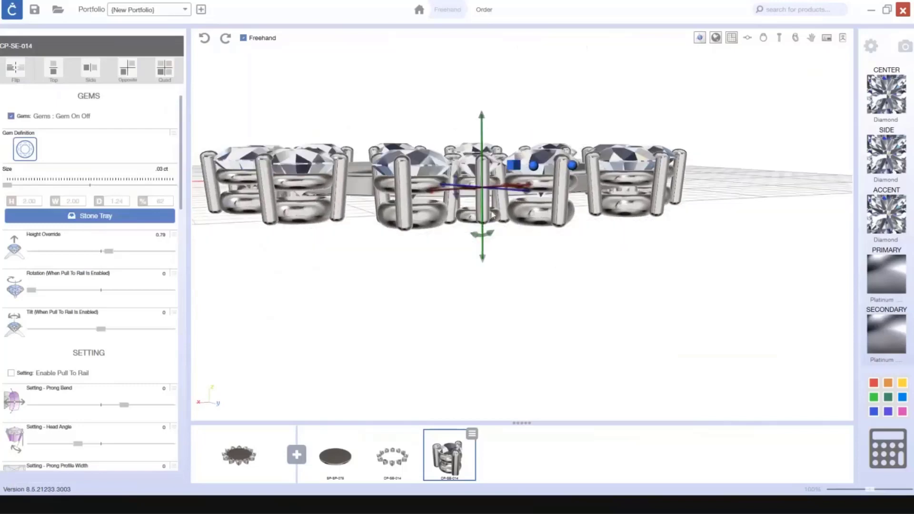
Set the small setting's Head Angle to 3.15
{"action": "right_click_drag", "start_coordinate": [492, 211], "coordinate": [482, 212]}
{"action": "scroll", "coordinate": [81, 410], "scroll_direction": "down", "scroll_amount": 5}
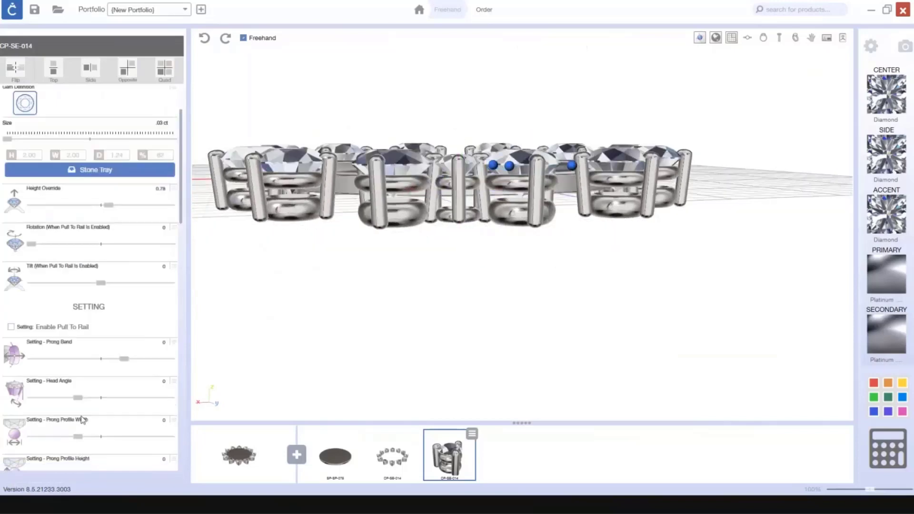
{"action": "scroll", "coordinate": [87, 419], "scroll_direction": "down", "scroll_amount": 1}
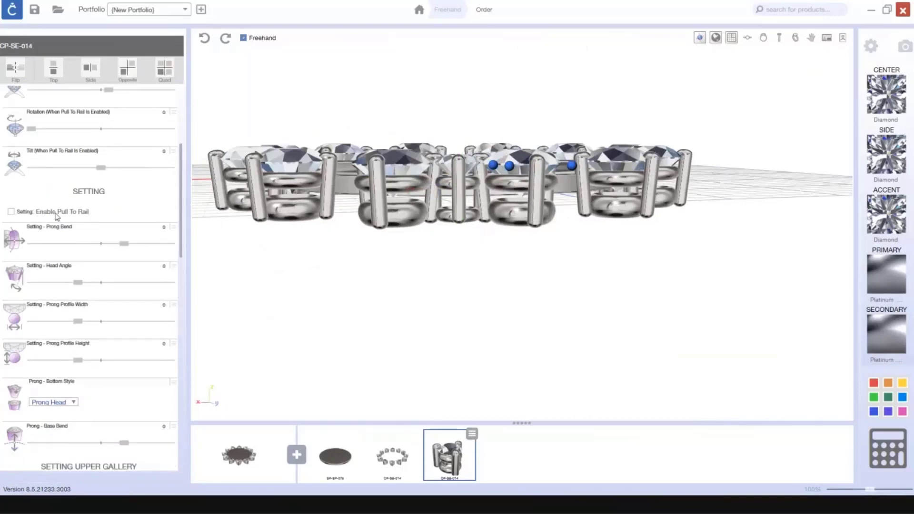
{"action": "scroll", "coordinate": [64, 206], "scroll_direction": "down", "scroll_amount": 1}
{"action": "scroll", "coordinate": [67, 267], "scroll_direction": "down", "scroll_amount": 1}
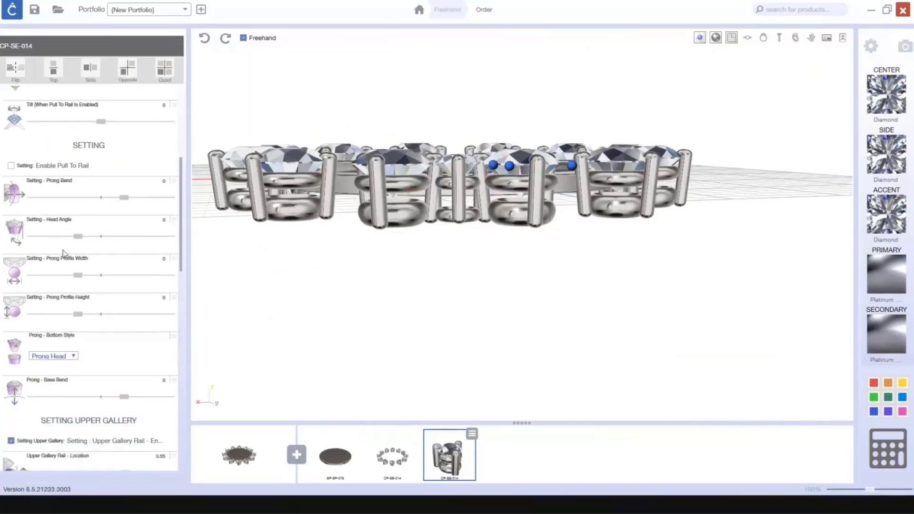
{"action": "scroll", "coordinate": [69, 283], "scroll_direction": "up", "scroll_amount": 1}
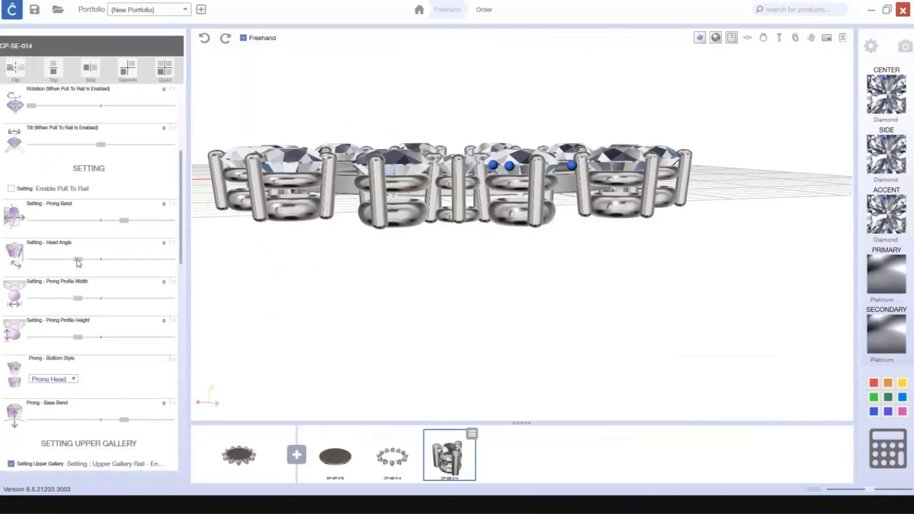
{"action": "left_click_drag", "start_coordinate": [76, 259], "coordinate": [107, 262]}
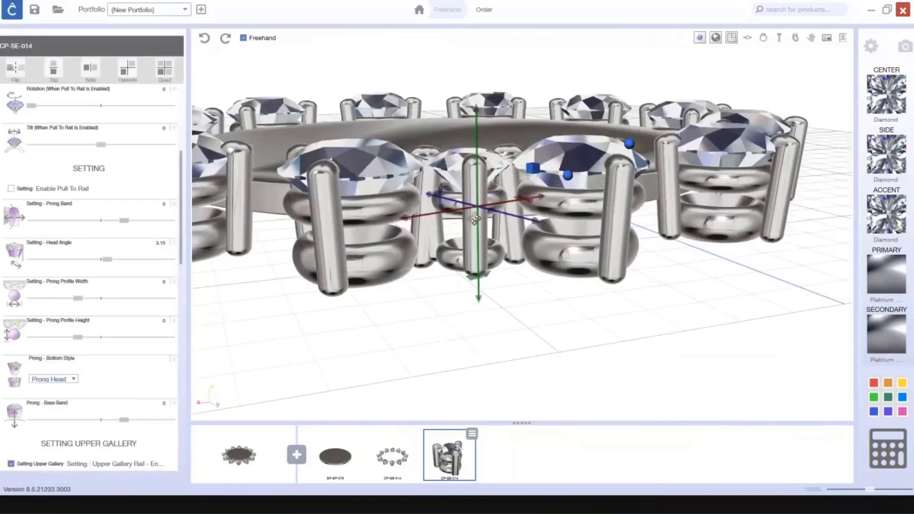
Set the Head Angle of the twelve arrayed large settings to -5
{"action": "right_click_drag", "start_coordinate": [475, 215], "coordinate": [526, 243]}
{"action": "scroll", "coordinate": [428, 216], "scroll_direction": "down", "scroll_amount": 4}
{"action": "left_click", "coordinate": [496, 240]}
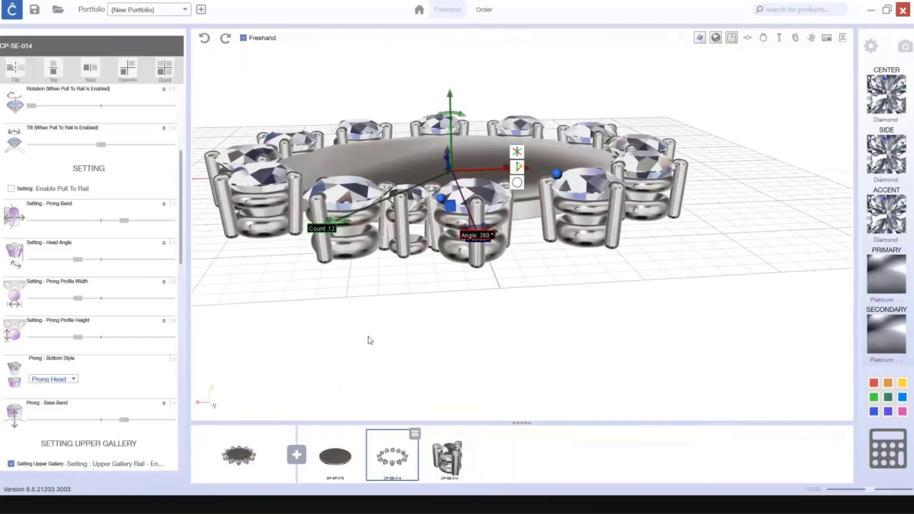
{"action": "left_click", "coordinate": [450, 206]}
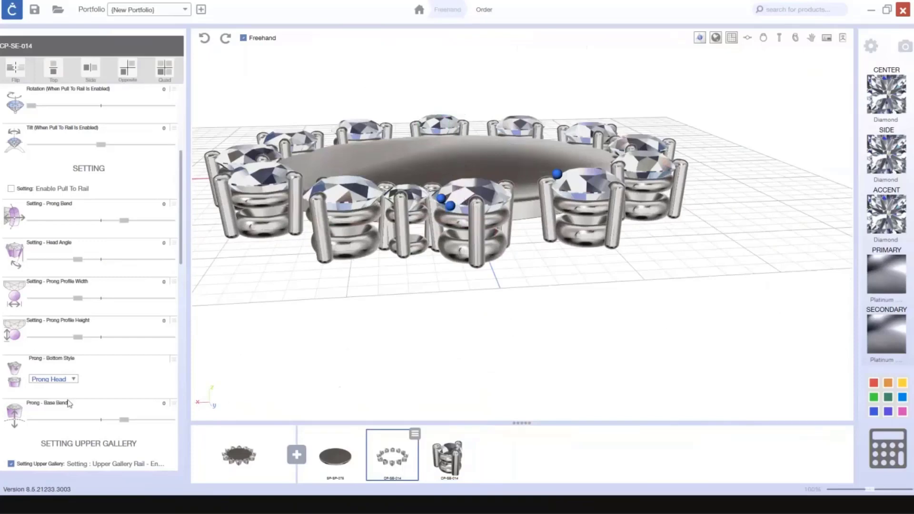
{"action": "left_click", "coordinate": [476, 262]}
{"action": "left_click_drag", "start_coordinate": [78, 260], "coordinate": [59, 259]}
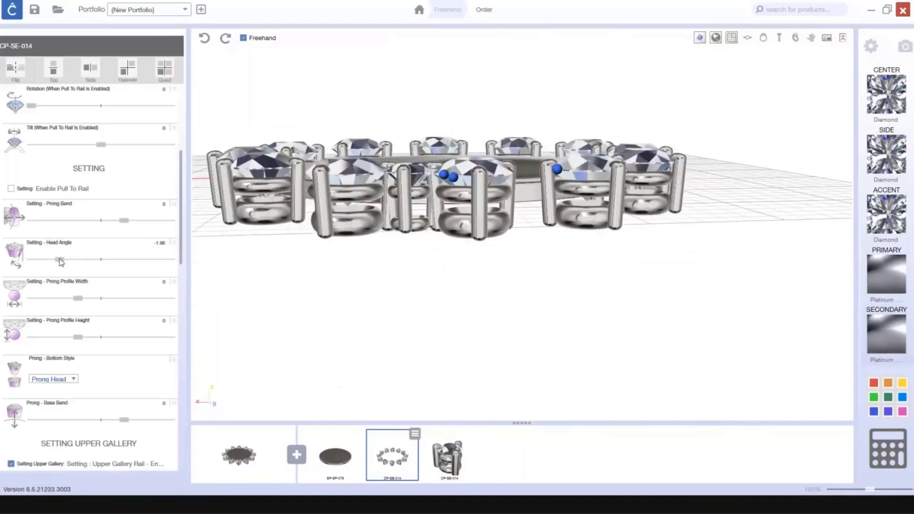
{"action": "left_click_drag", "start_coordinate": [61, 261], "coordinate": [46, 263]}
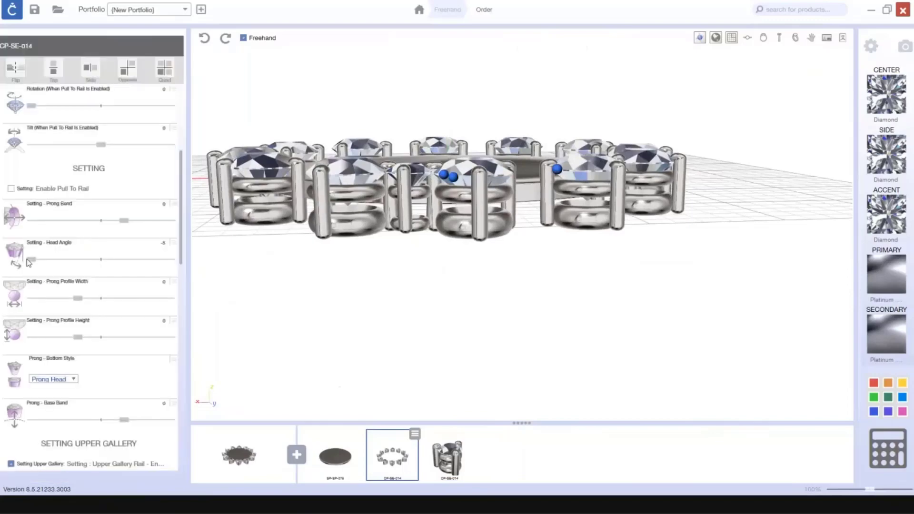
From the top view, turn off Prong 3 of the small setting between the large ones
{"action": "right_click_drag", "start_coordinate": [417, 234], "coordinate": [402, 326]}
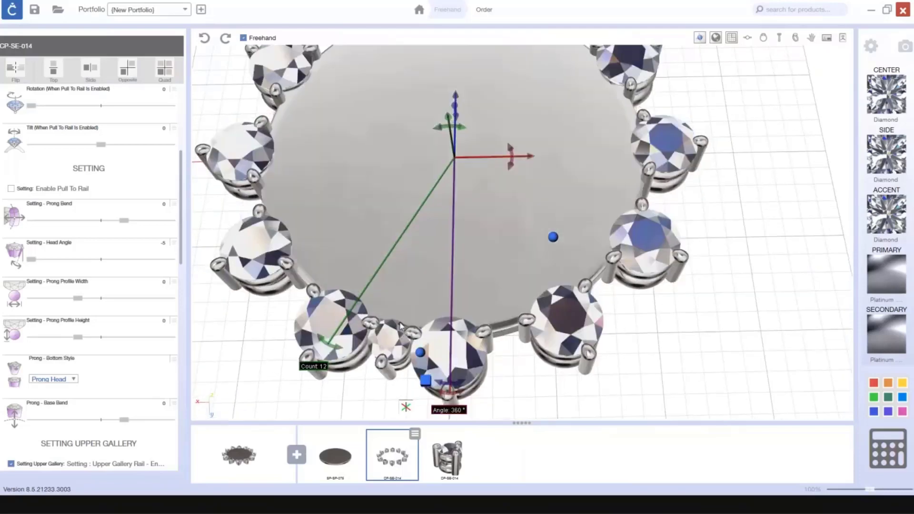
{"action": "left_click", "coordinate": [748, 39]}
{"action": "scroll", "coordinate": [620, 75], "scroll_direction": "up", "scroll_amount": 5}
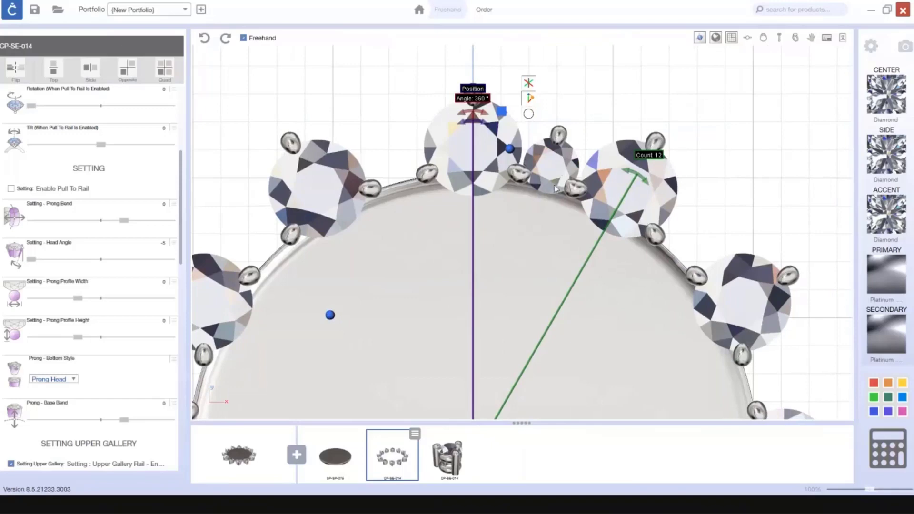
{"action": "left_click", "coordinate": [560, 171]}
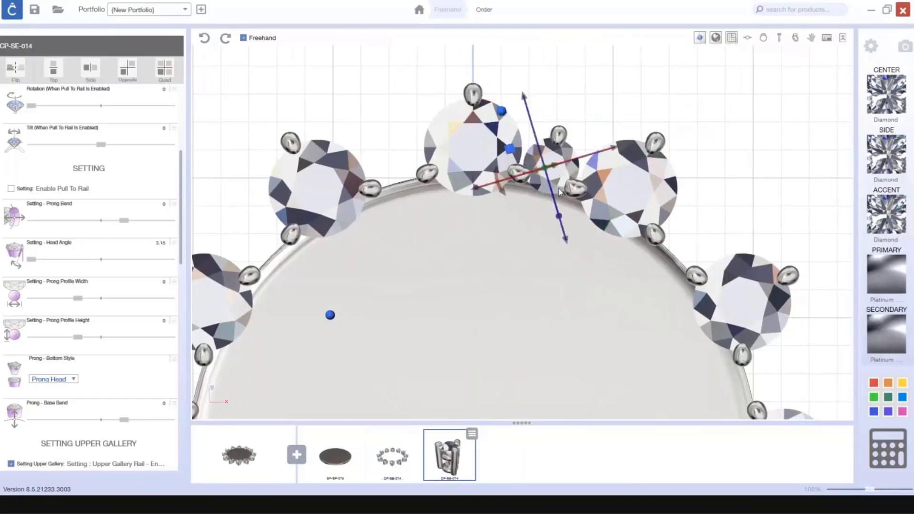
{"action": "scroll", "coordinate": [561, 177], "scroll_direction": "up", "scroll_amount": 3}
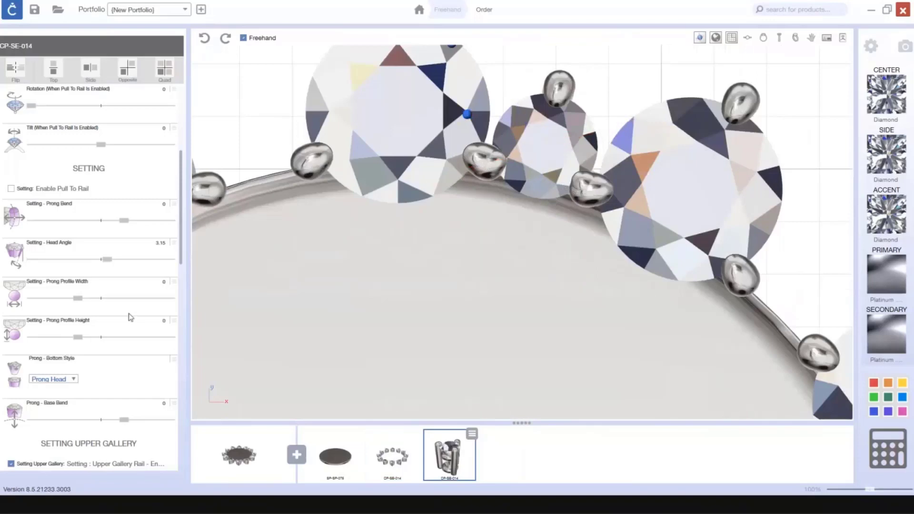
{"action": "scroll", "coordinate": [131, 314], "scroll_direction": "down", "scroll_amount": 5}
{"action": "scroll", "coordinate": [133, 320], "scroll_direction": "down", "scroll_amount": 1}
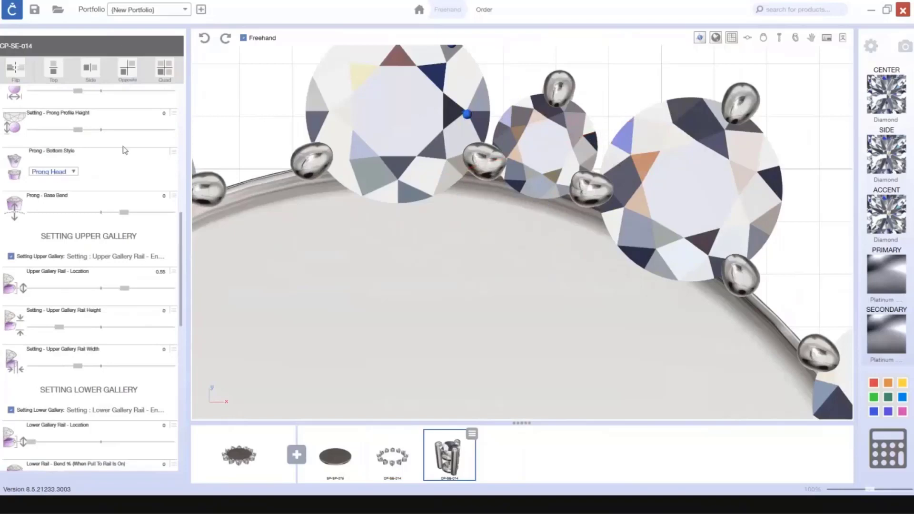
{"action": "scroll", "coordinate": [135, 248], "scroll_direction": "down", "scroll_amount": 3}
{"action": "scroll", "coordinate": [134, 250], "scroll_direction": "down", "scroll_amount": 7}
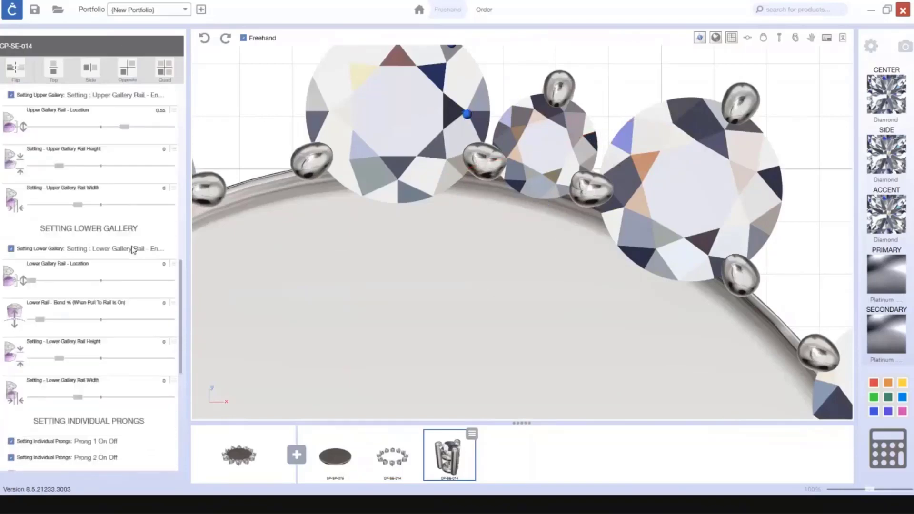
{"action": "scroll", "coordinate": [135, 257], "scroll_direction": "down", "scroll_amount": 1}
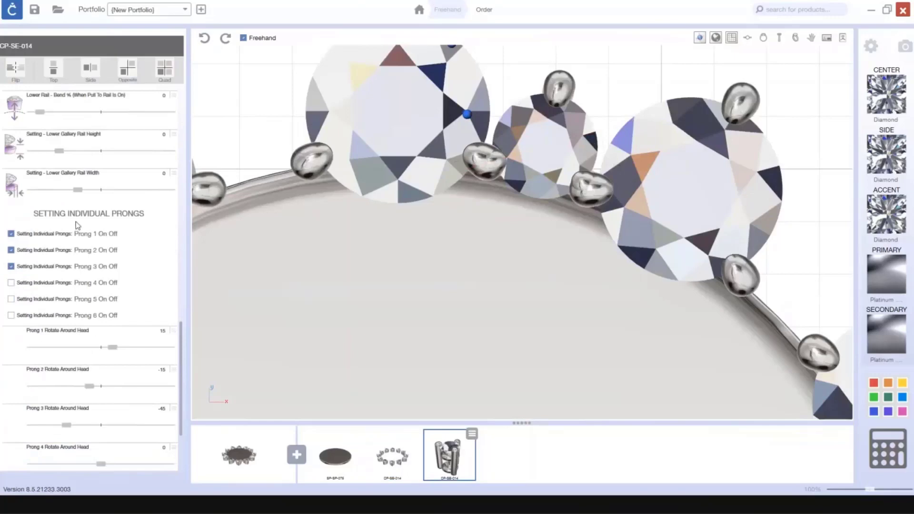
{"action": "scroll", "coordinate": [36, 181], "scroll_direction": "down", "scroll_amount": 1}
{"action": "scroll", "coordinate": [118, 172], "scroll_direction": "down", "scroll_amount": 1}
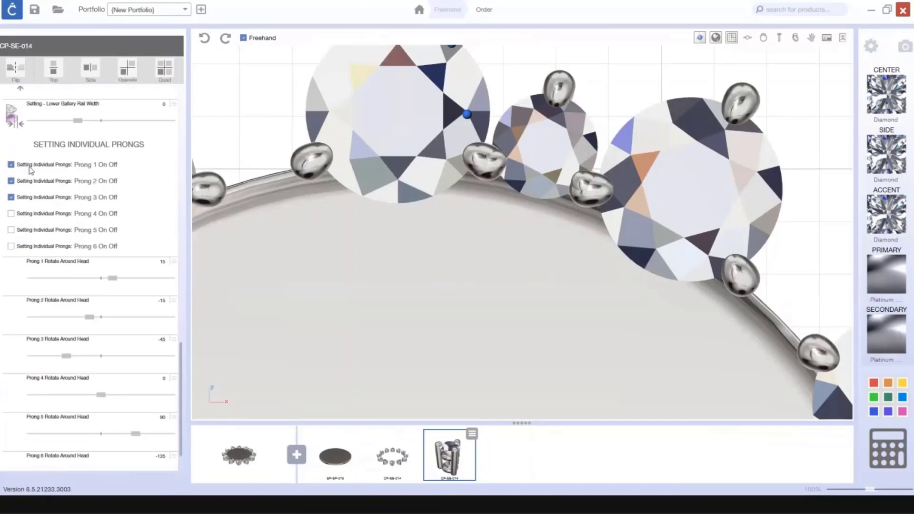
{"action": "left_click", "coordinate": [11, 197]}
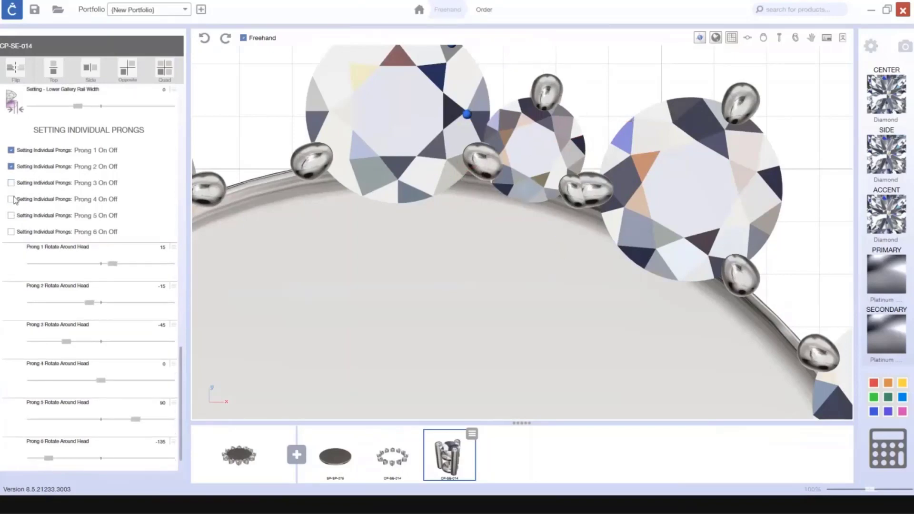
{"action": "left_click", "coordinate": [13, 185]}
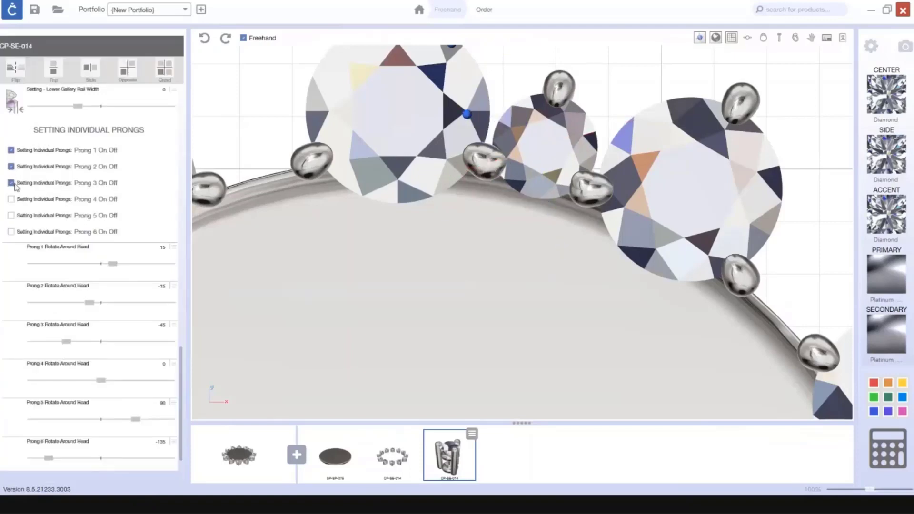
{"action": "left_click", "coordinate": [13, 183]}
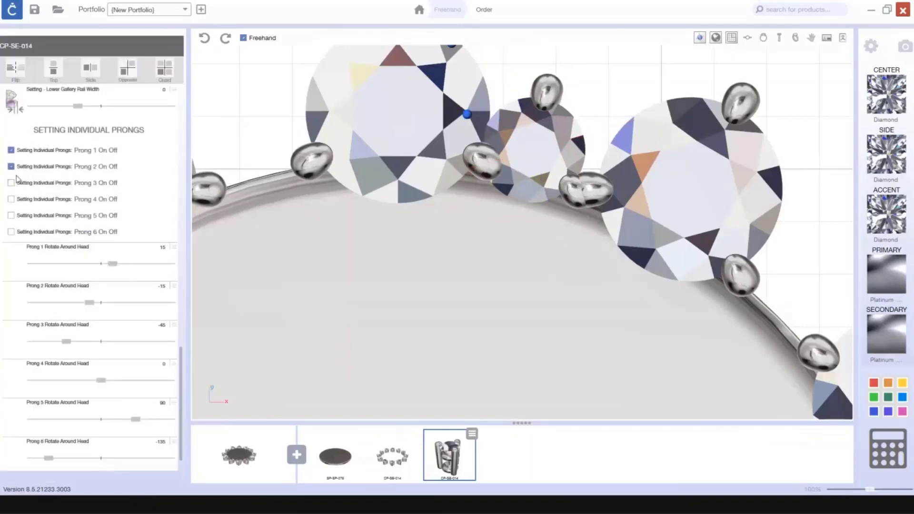
Turn off Prong 2 of the small setting between the two large ones
{"action": "left_click", "coordinate": [13, 167]}
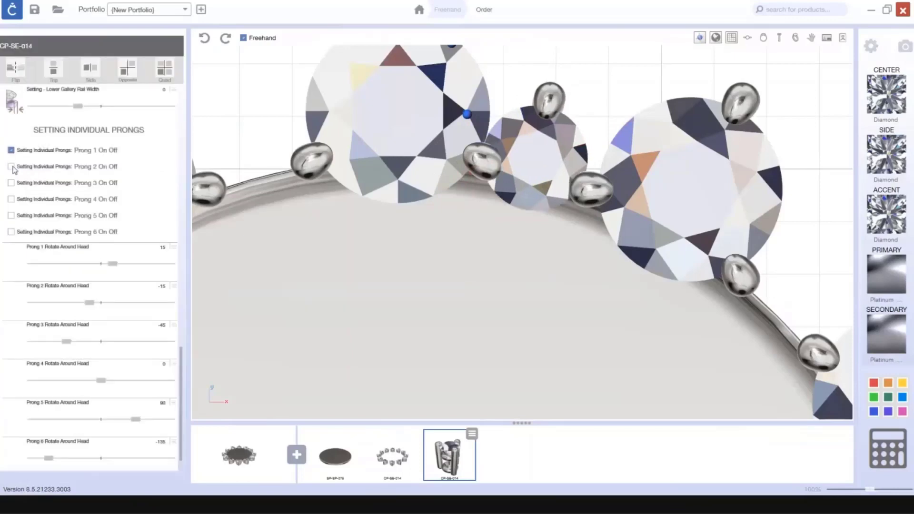
{"action": "right_click_drag", "start_coordinate": [579, 158], "coordinate": [573, 182]}
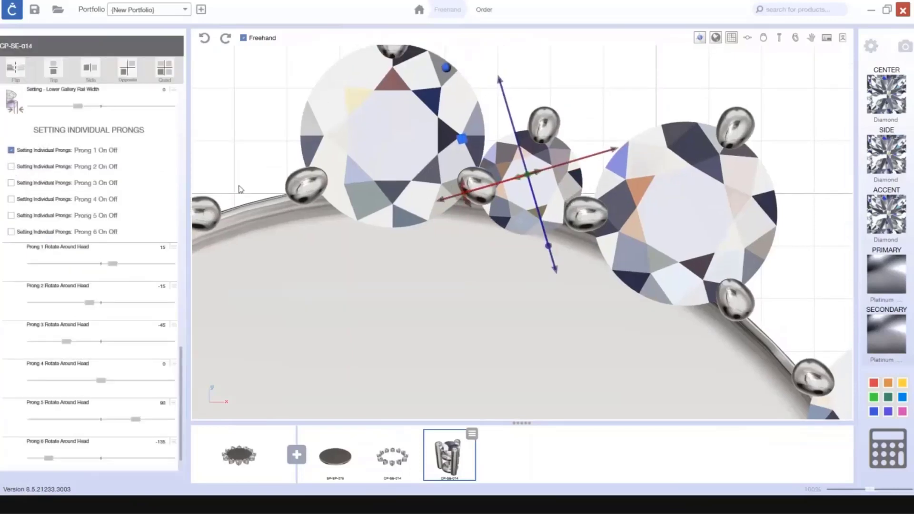
{"action": "right_click_drag", "start_coordinate": [634, 161], "coordinate": [635, 172]}
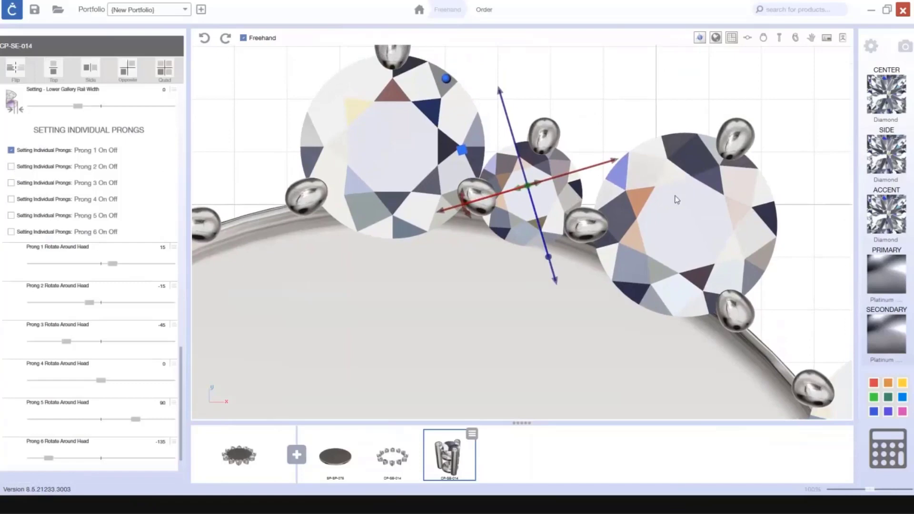
Nudge the small setting sideways and slightly outward to centre it between the two large settings, and check its fit in perspective view
{"action": "left_click_drag", "start_coordinate": [617, 164], "coordinate": [622, 159]}
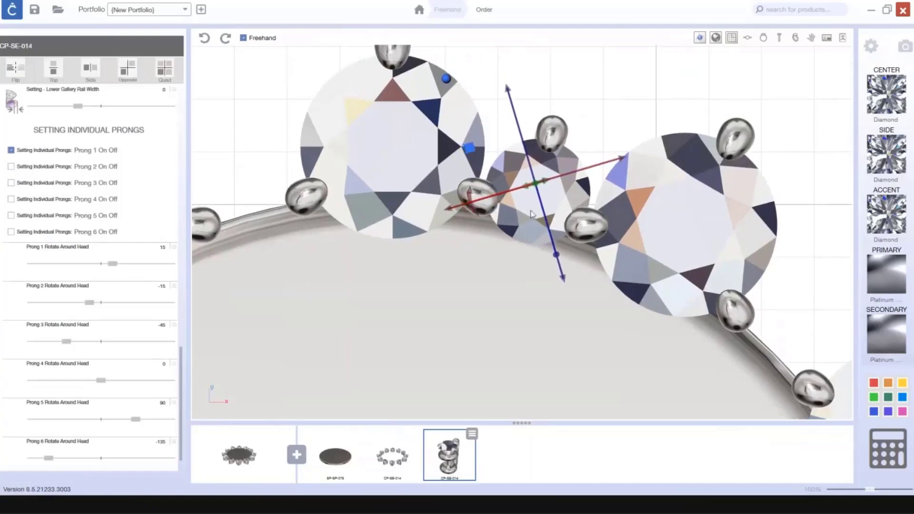
{"action": "left_click_drag", "start_coordinate": [507, 90], "coordinate": [505, 81]}
{"action": "left_click_drag", "start_coordinate": [620, 148], "coordinate": [620, 142]}
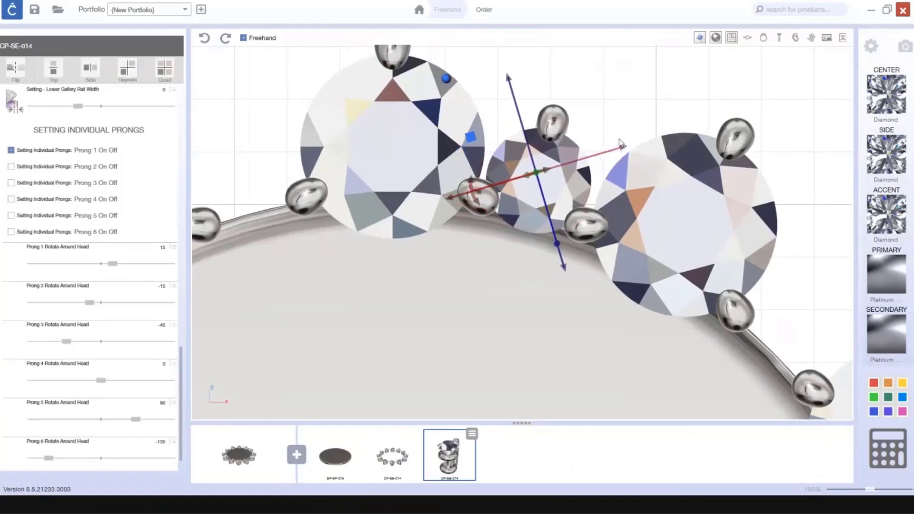
{"action": "left_click", "coordinate": [794, 39]}
{"action": "scroll", "coordinate": [659, 212], "scroll_direction": "up", "scroll_amount": 5}
{"action": "right_click_drag", "start_coordinate": [659, 212], "coordinate": [542, 290]}
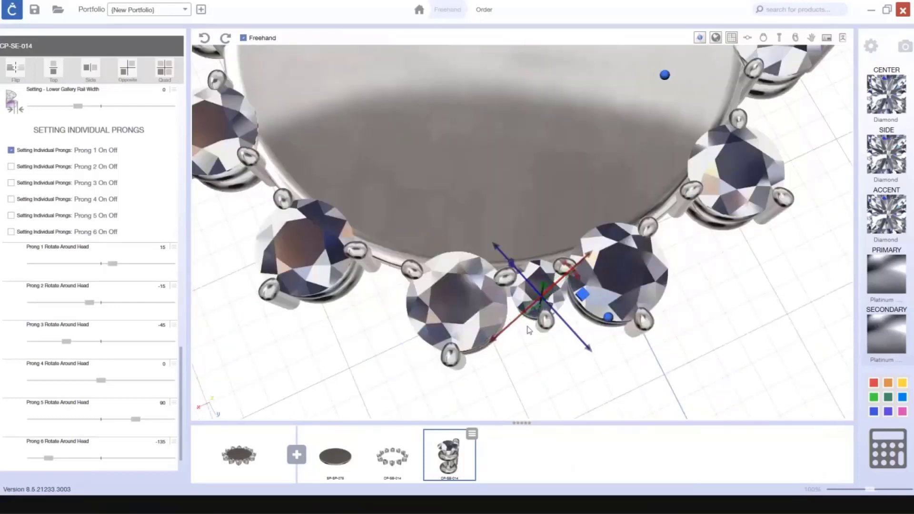
{"action": "right_click_drag", "start_coordinate": [528, 330], "coordinate": [577, 332]}
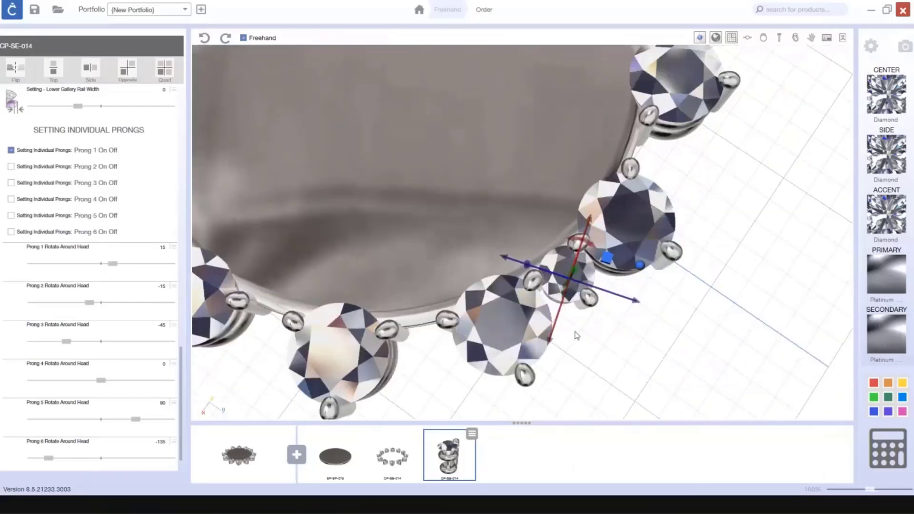
In top view, radially array the small setting around the disc's centre with an Angle of 360° and a Count of 12
{"action": "left_click", "coordinate": [748, 39]}
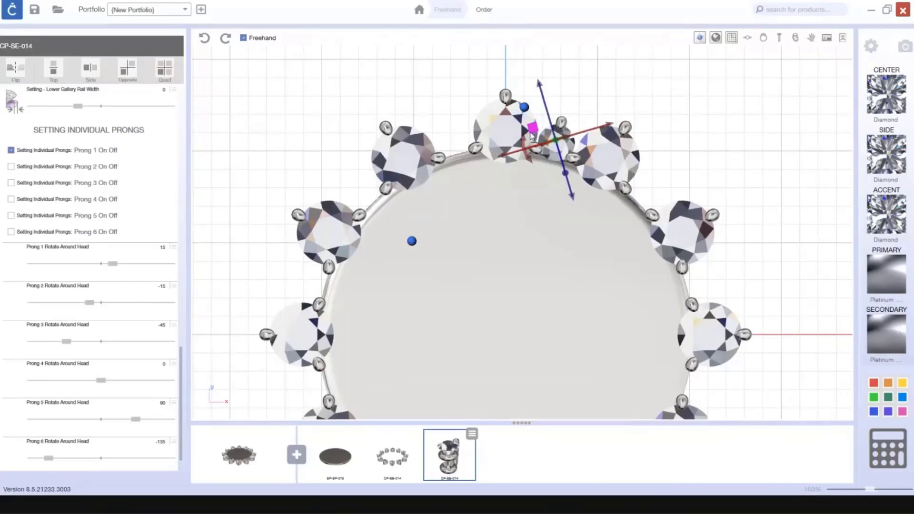
{"action": "left_click", "coordinate": [530, 133]}
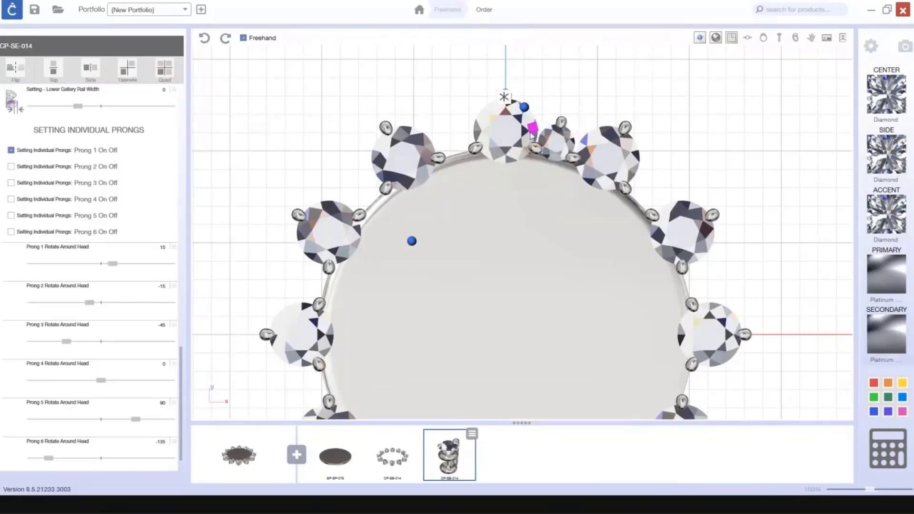
{"action": "left_click", "coordinate": [505, 97]}
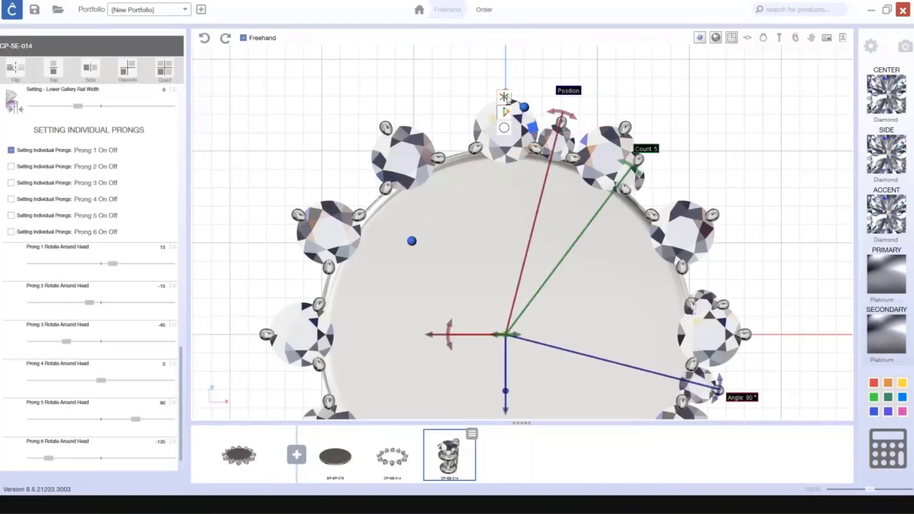
{"action": "scroll", "coordinate": [770, 241], "scroll_direction": "down", "scroll_amount": 3}
{"action": "scroll", "coordinate": [770, 241], "scroll_direction": "down", "scroll_amount": 3}
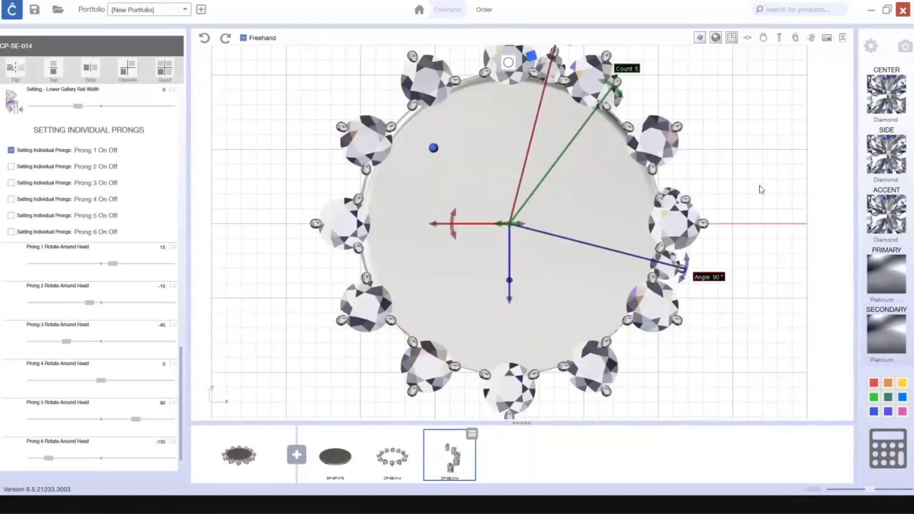
{"action": "left_click_drag", "start_coordinate": [697, 267], "coordinate": [601, 109]}
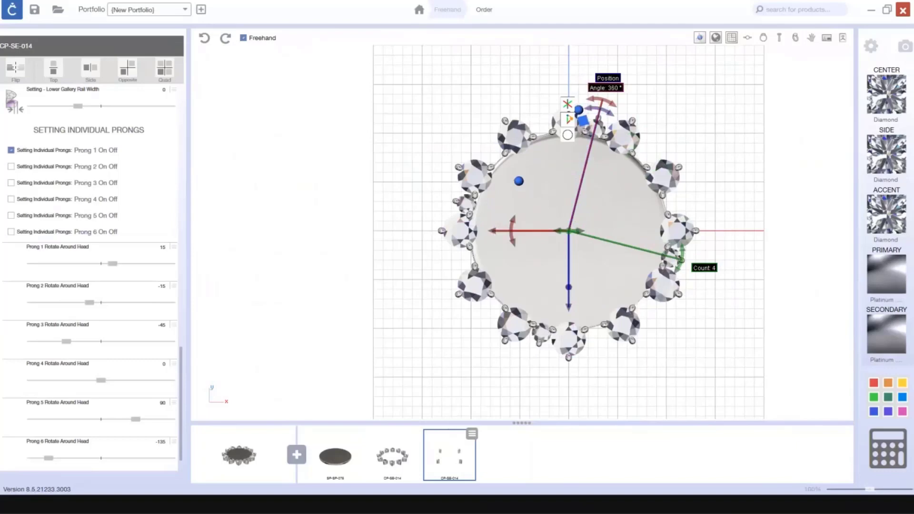
{"action": "left_click_drag", "start_coordinate": [694, 260], "coordinate": [679, 121]}
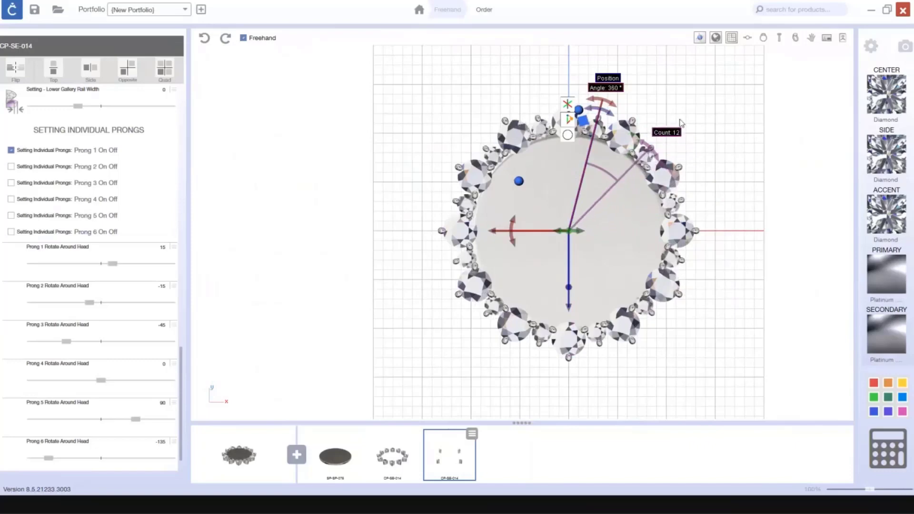
Examine how the arrayed small settings fit between the large ones around the whole disc, with nothing selected
{"action": "scroll", "coordinate": [648, 160], "scroll_direction": "up", "scroll_amount": 5}
{"action": "scroll", "coordinate": [717, 300], "scroll_direction": "down", "scroll_amount": 2}
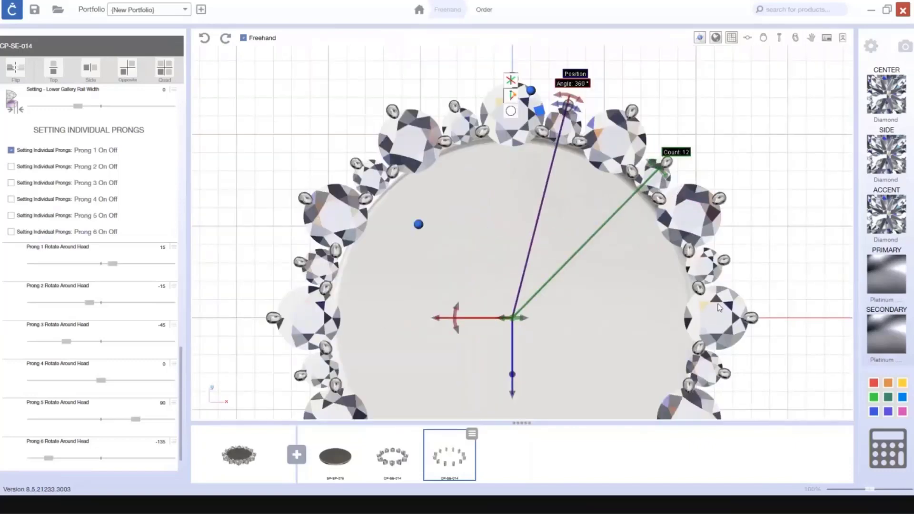
{"action": "right_click_drag", "start_coordinate": [769, 365], "coordinate": [785, 187]}
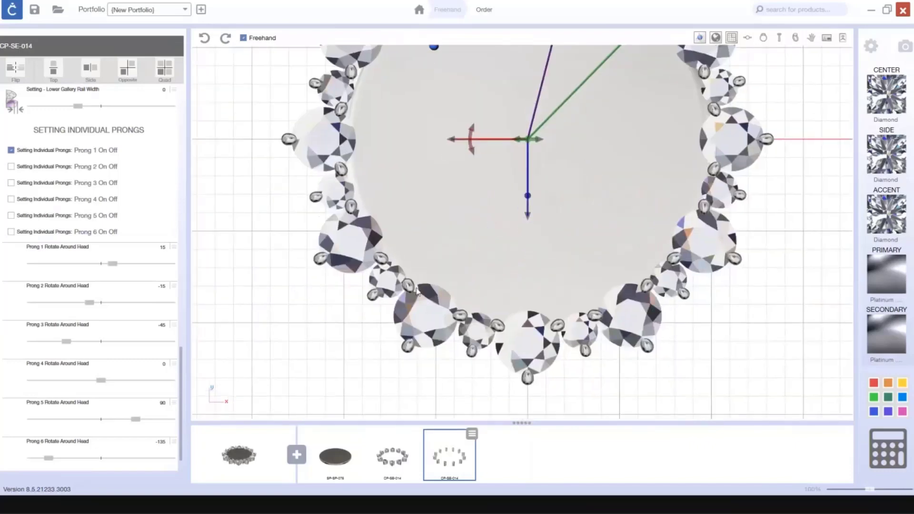
{"action": "right_click_drag", "start_coordinate": [271, 226], "coordinate": [257, 370]}
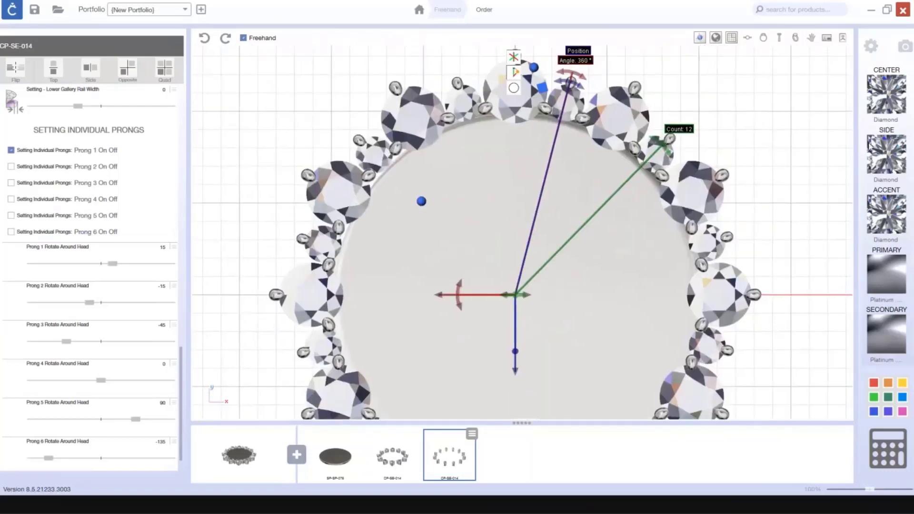
{"action": "left_click", "coordinate": [727, 69]}
{"action": "scroll", "coordinate": [724, 72], "scroll_direction": "down", "scroll_amount": 4}
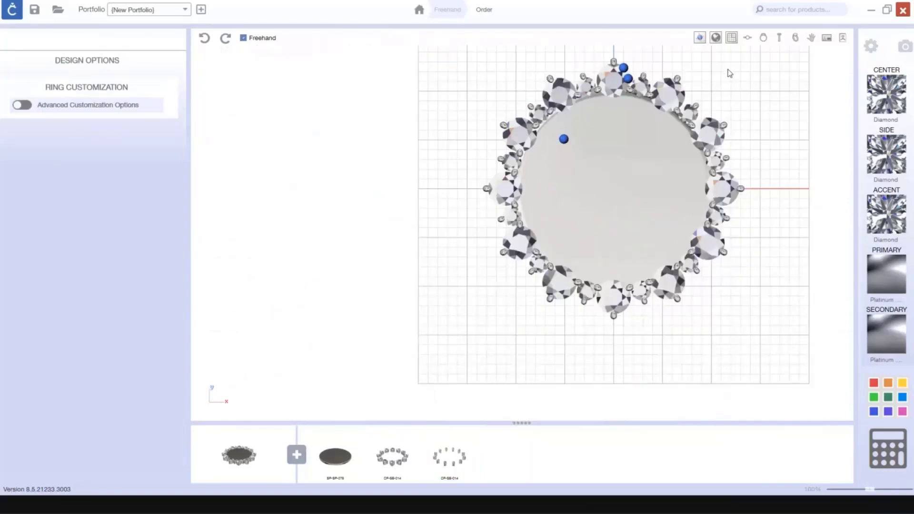
{"action": "right_click_drag", "start_coordinate": [726, 73], "coordinate": [681, 112]}
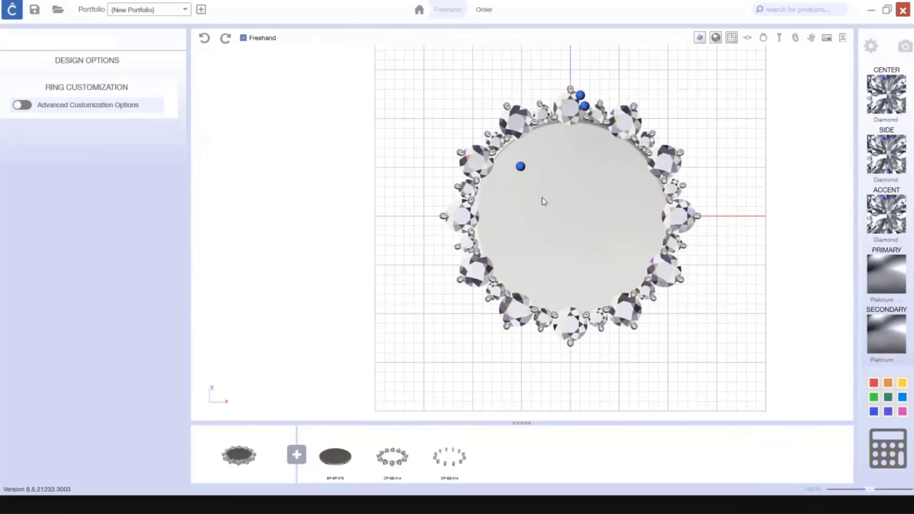
{"action": "scroll", "coordinate": [541, 198], "scroll_direction": "up", "scroll_amount": 5}
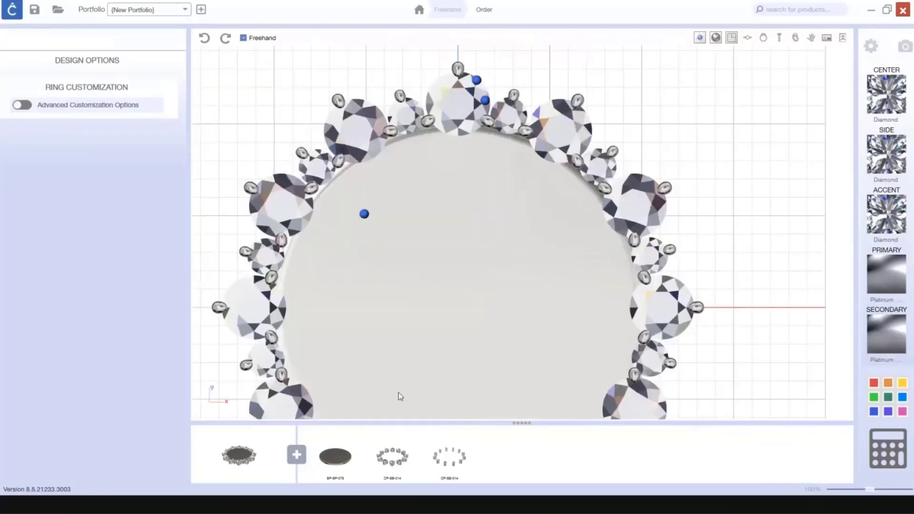
Add the chevron-shaped part SP-SP-184 from the Shapes category of the part library
{"action": "left_click", "coordinate": [296, 455]}
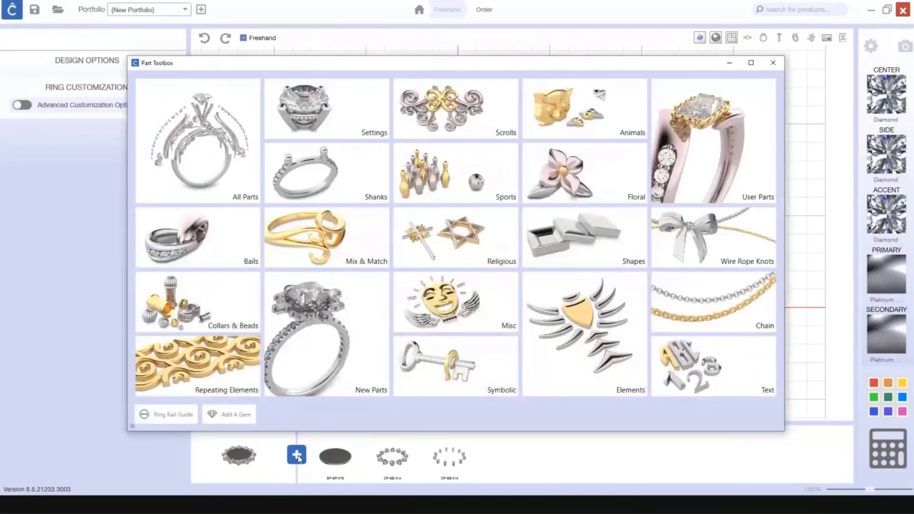
{"action": "left_click", "coordinate": [606, 242]}
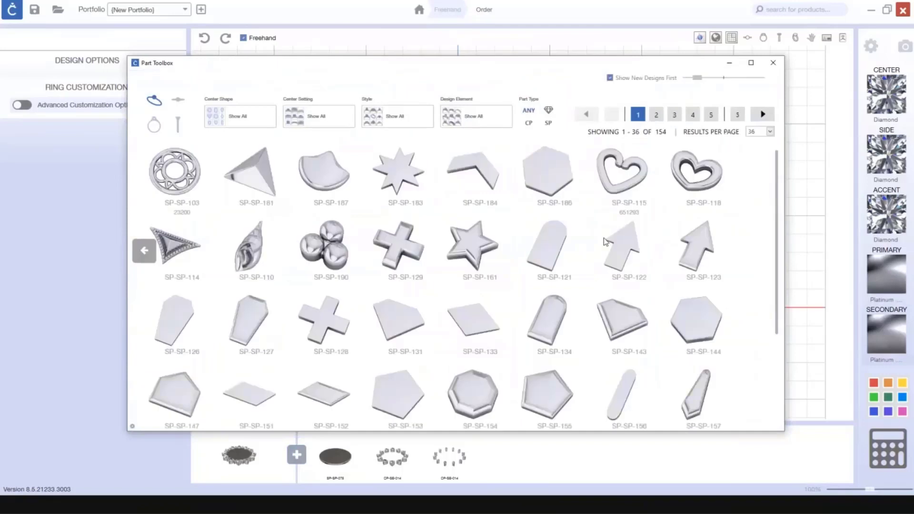
{"action": "left_click", "coordinate": [473, 189]}
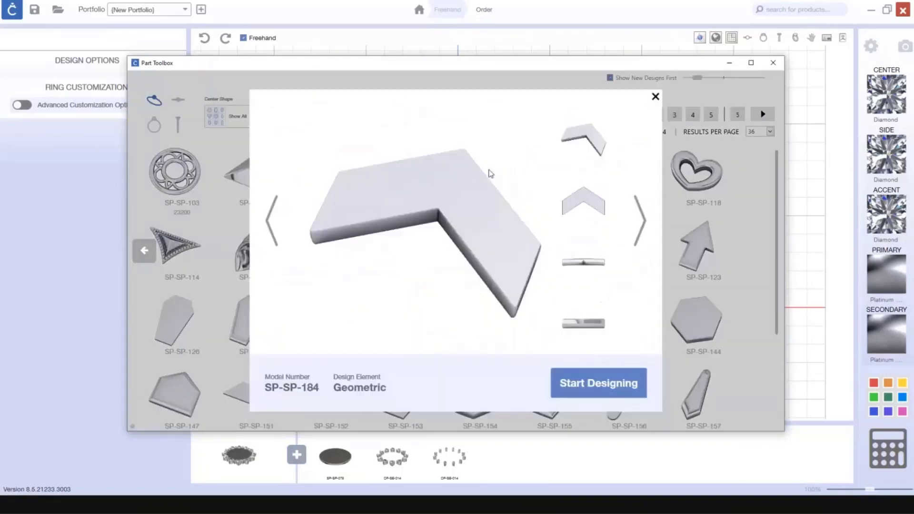
{"action": "left_click", "coordinate": [583, 385]}
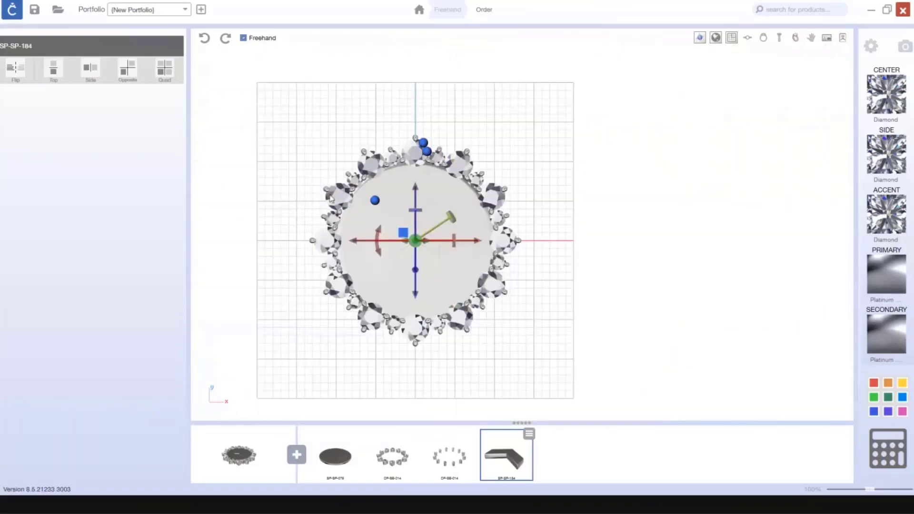
Move the chevron part up the vertical axis until it sits just above the outer prong of the uppermost large setting
{"action": "middle_click_drag", "start_coordinate": [599, 224], "coordinate": [652, 276]}
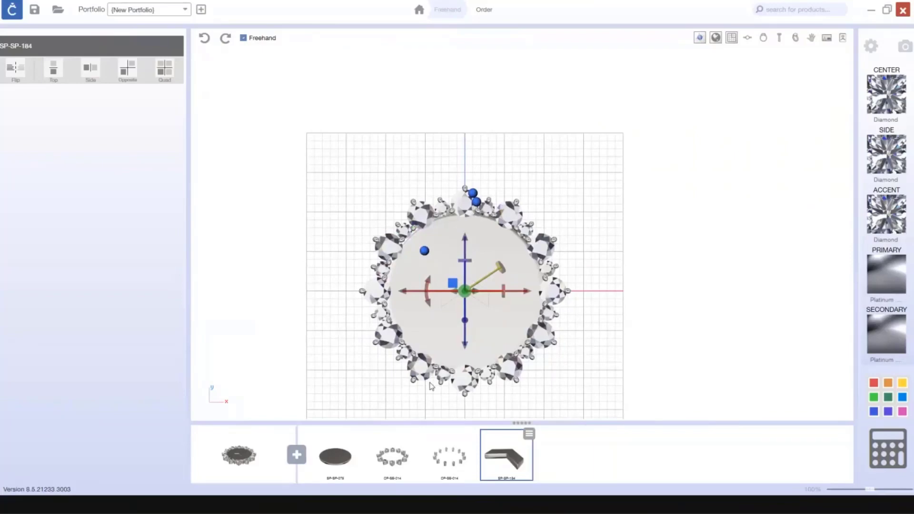
{"action": "left_click_drag", "start_coordinate": [465, 239], "coordinate": [495, 129]}
{"action": "scroll", "coordinate": [495, 152], "scroll_direction": "up", "scroll_amount": 5}
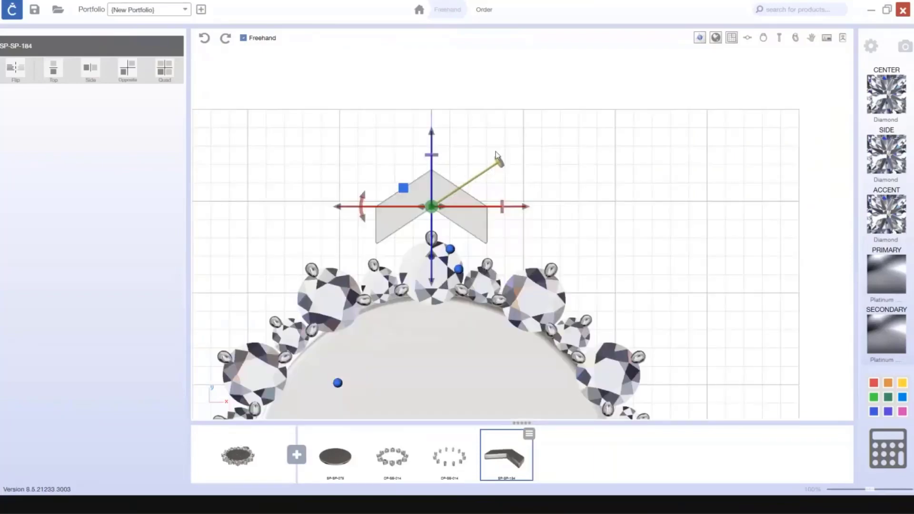
{"action": "middle_click_drag", "start_coordinate": [565, 218], "coordinate": [570, 199]}
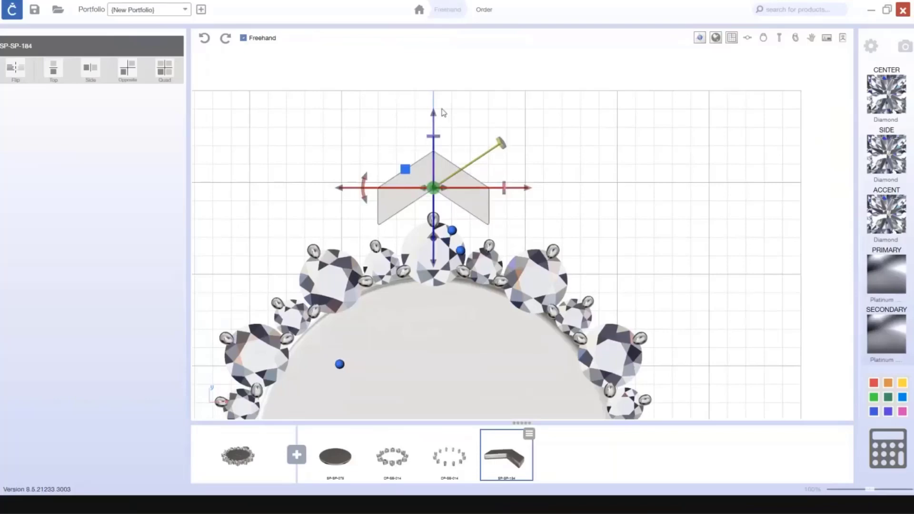
{"action": "left_click_drag", "start_coordinate": [433, 114], "coordinate": [438, 130]}
{"action": "left_click", "coordinate": [483, 123]}
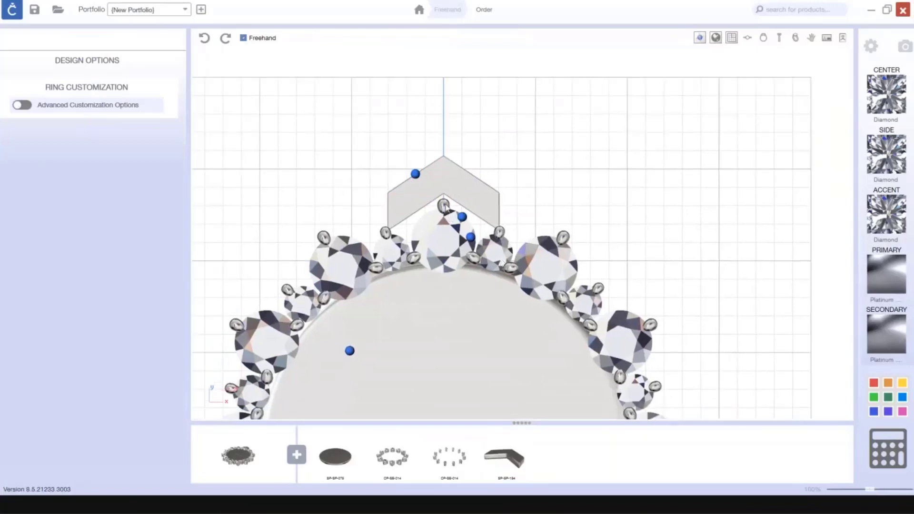
Cycle the small settings' array axis through its other orientations and return it to the one that encircles the disc
{"action": "key", "text": "ctrl+z"}
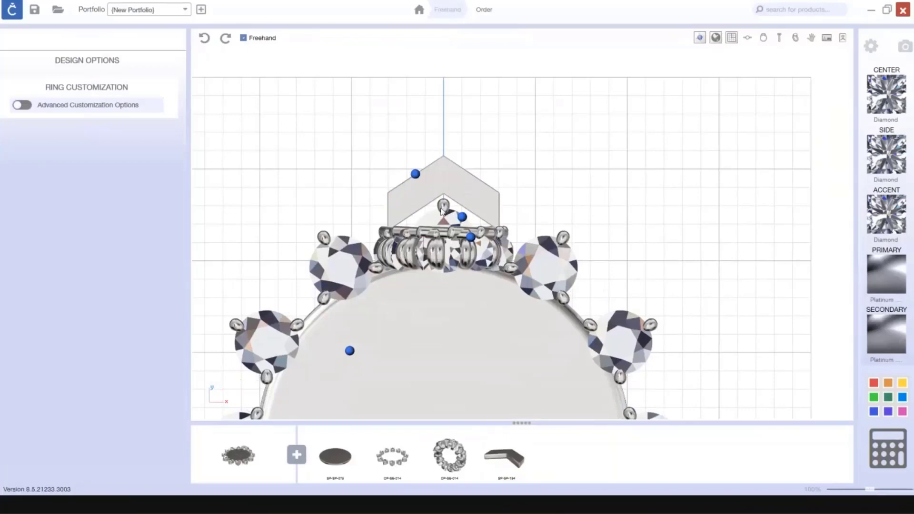
{"action": "scroll", "coordinate": [442, 209], "scroll_direction": "down", "scroll_amount": 3}
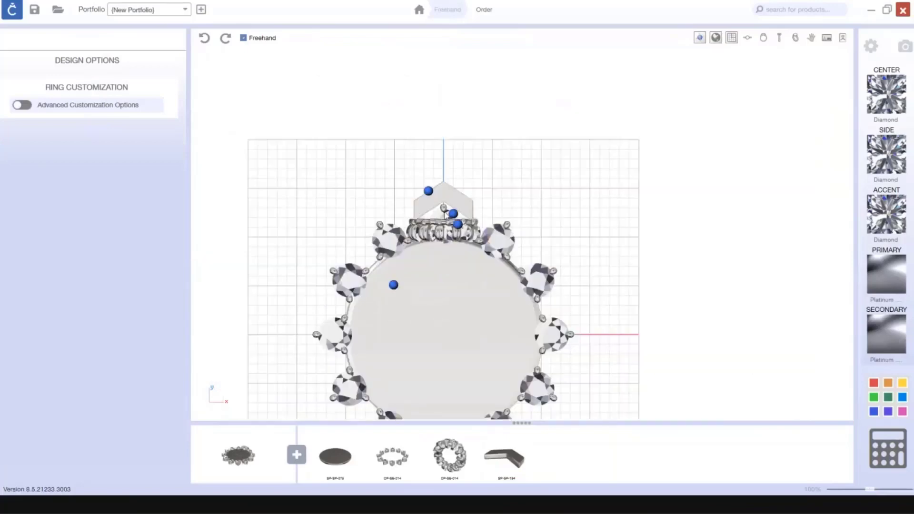
{"action": "left_click", "coordinate": [796, 38]}
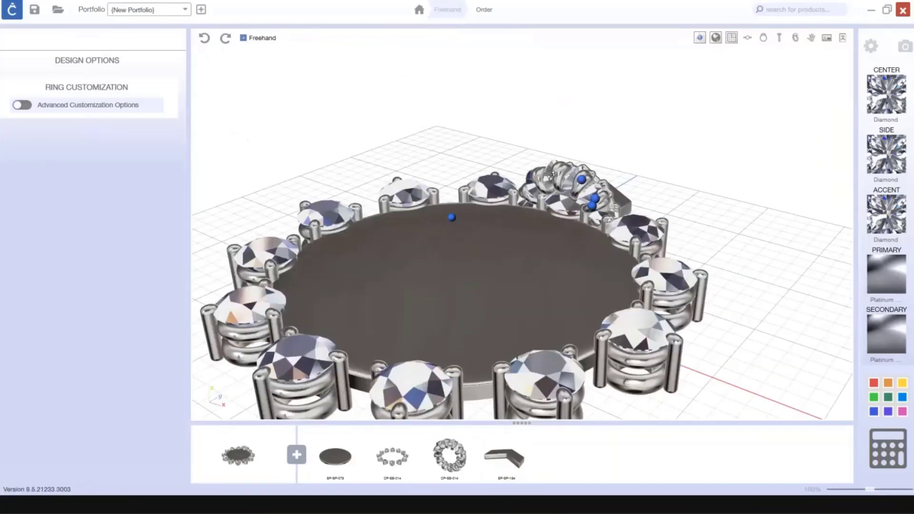
{"action": "right_click_drag", "start_coordinate": [531, 174], "coordinate": [564, 222]}
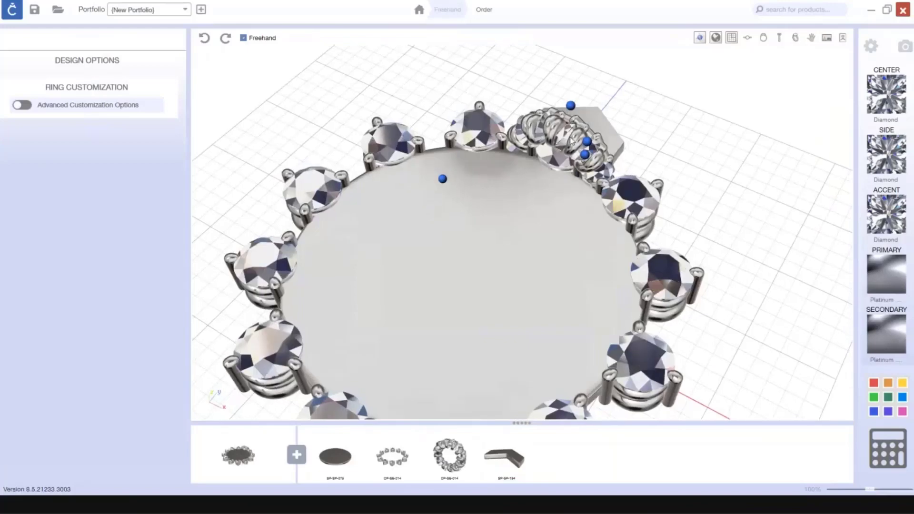
{"action": "left_click", "coordinate": [569, 142]}
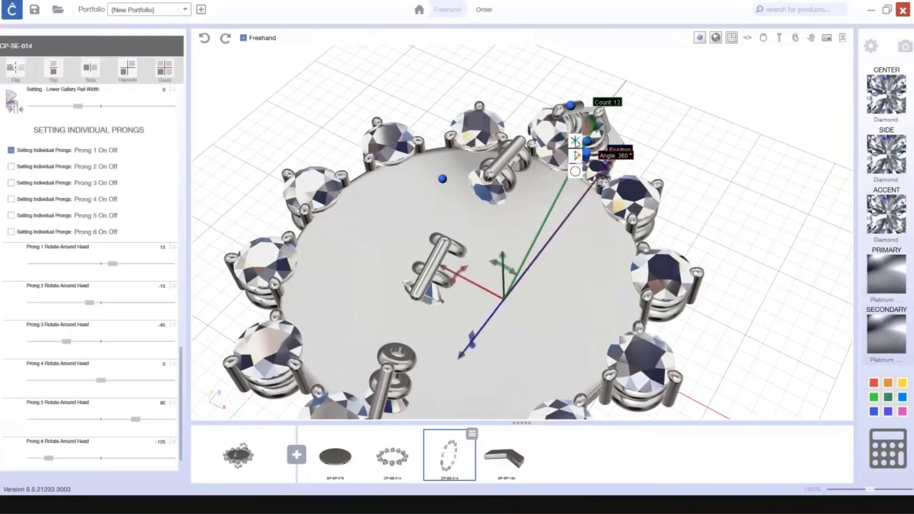
{"action": "left_click", "coordinate": [576, 142]}
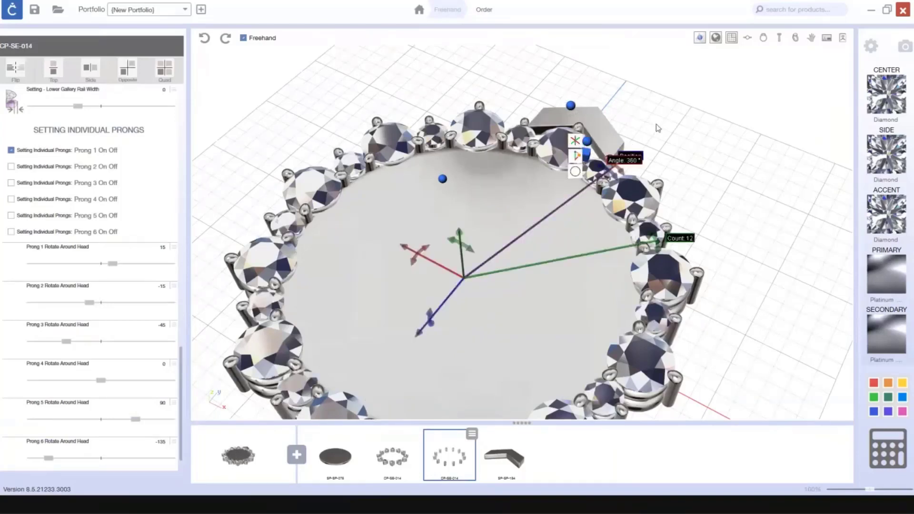
{"action": "scroll", "coordinate": [656, 124], "scroll_direction": "down", "scroll_amount": 5}
{"action": "right_click_drag", "start_coordinate": [616, 212], "coordinate": [638, 262]}
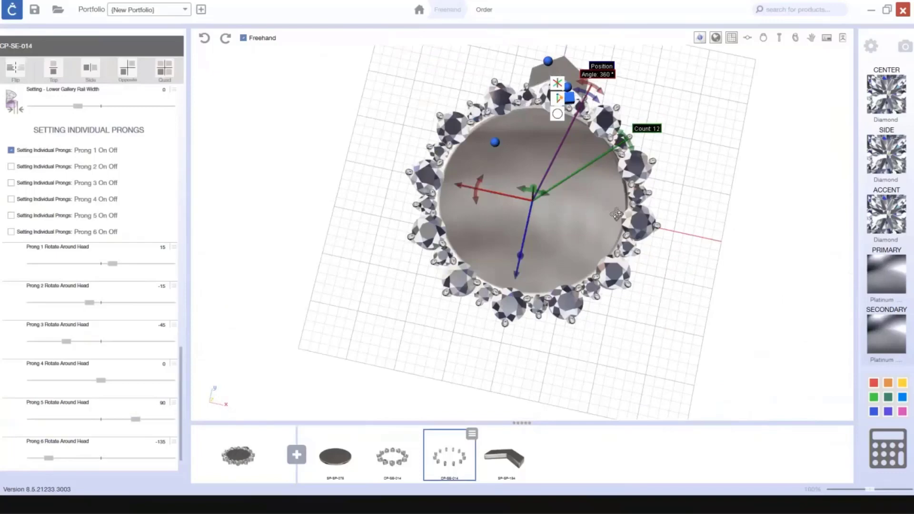
{"action": "left_click", "coordinate": [744, 123]}
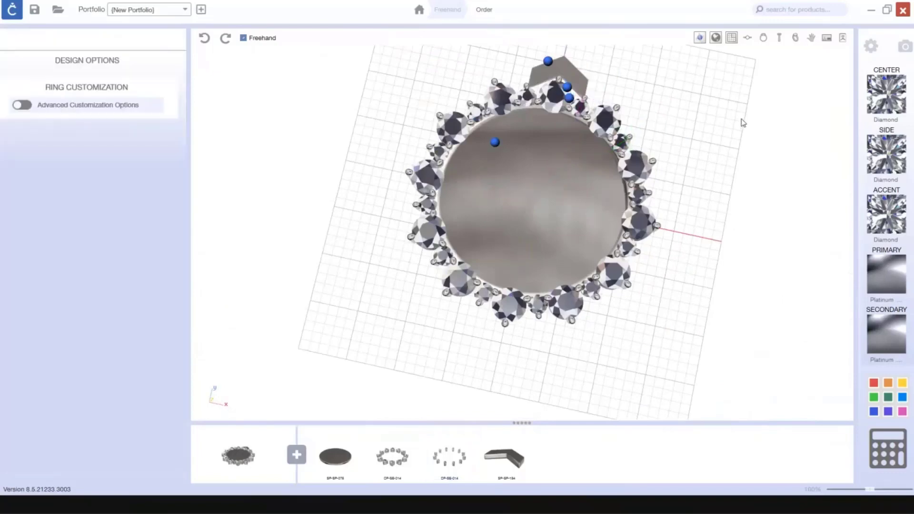
Try toggling Prongs 1, 2 and 5 of the large settings to identify the outer prong, restoring each one's state
{"action": "scroll", "coordinate": [573, 86], "scroll_direction": "up", "scroll_amount": 5}
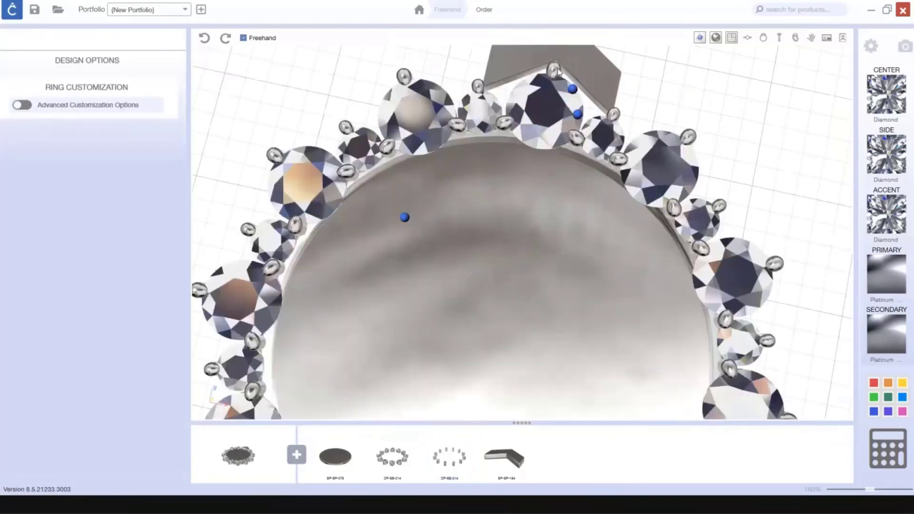
{"action": "left_click", "coordinate": [559, 71]}
{"action": "scroll", "coordinate": [554, 72], "scroll_direction": "down", "scroll_amount": 5}
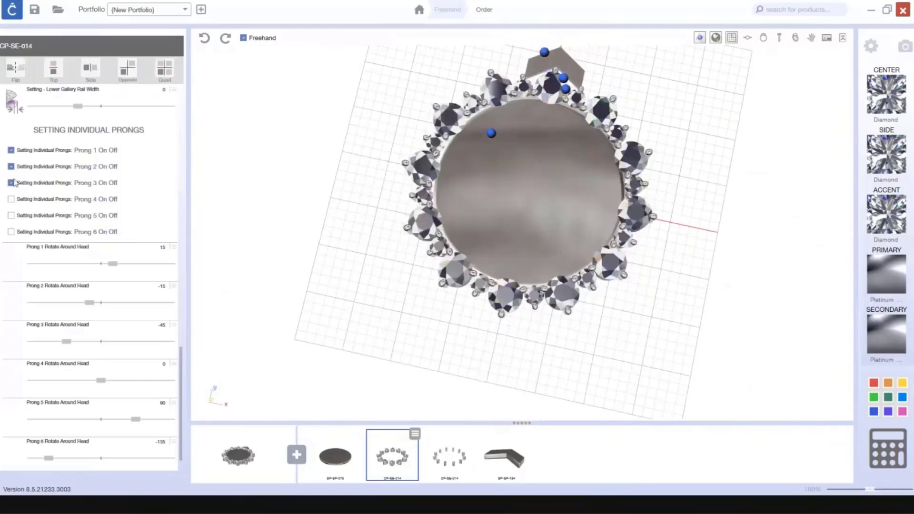
{"action": "scroll", "coordinate": [14, 184], "scroll_direction": "up", "scroll_amount": 1}
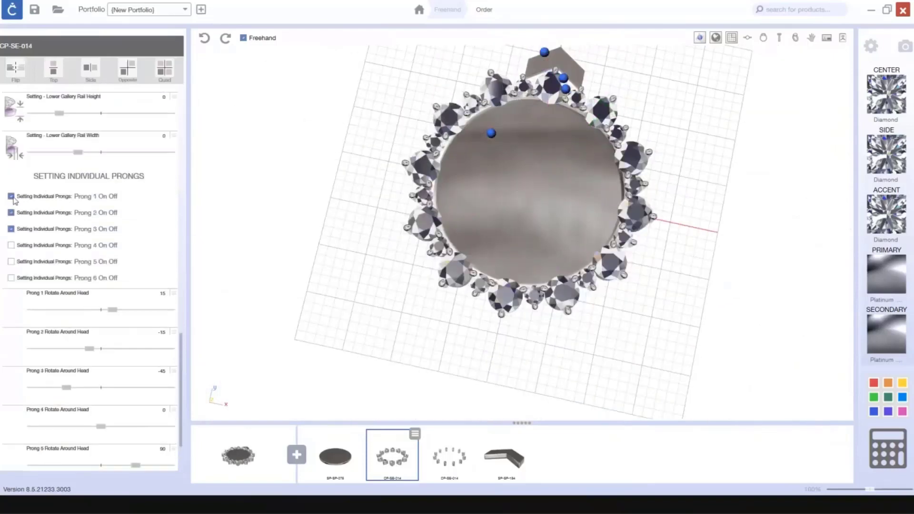
{"action": "left_click", "coordinate": [12, 196]}
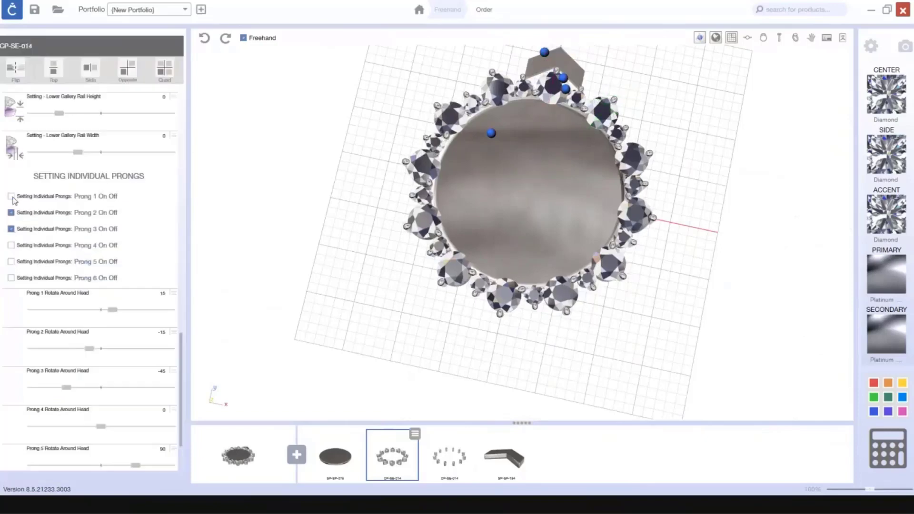
{"action": "scroll", "coordinate": [13, 213], "scroll_direction": "down", "scroll_amount": 1}
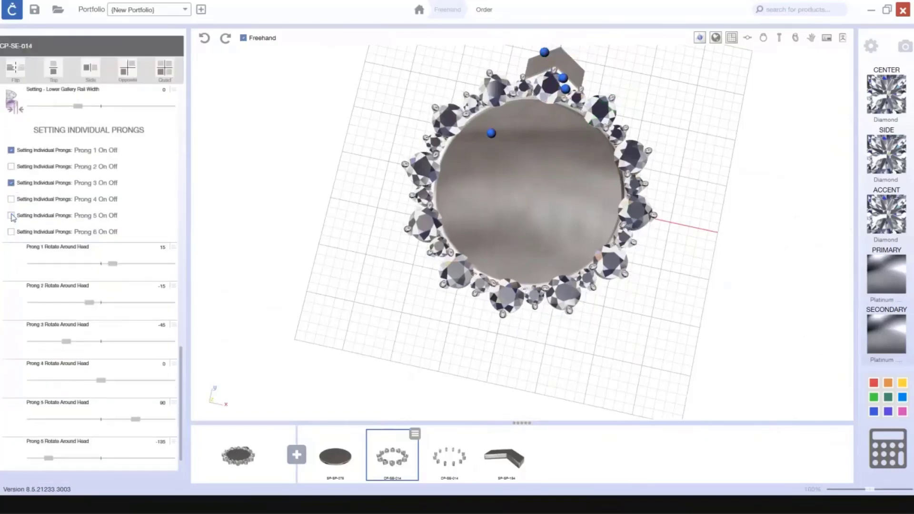
{"action": "left_click", "coordinate": [12, 215]}
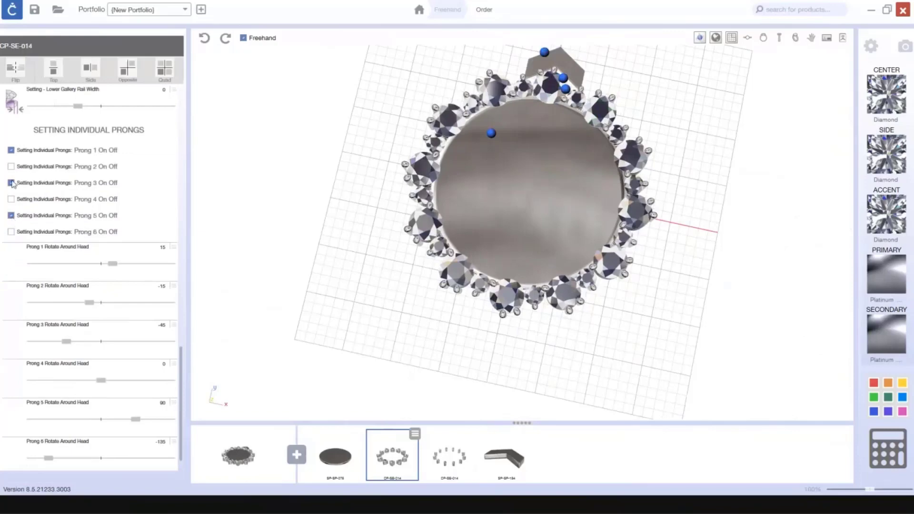
{"action": "left_click", "coordinate": [11, 215]}
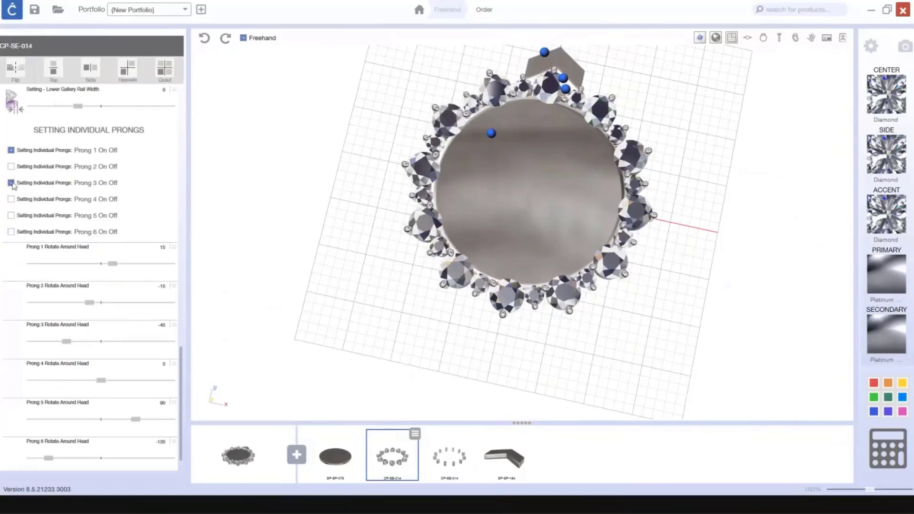
{"action": "left_click", "coordinate": [11, 167]}
Turn off Prong 3 of the large settings to remove their outer prong, keeping Prongs 1 and 2 on
{"action": "left_click", "coordinate": [11, 184]}
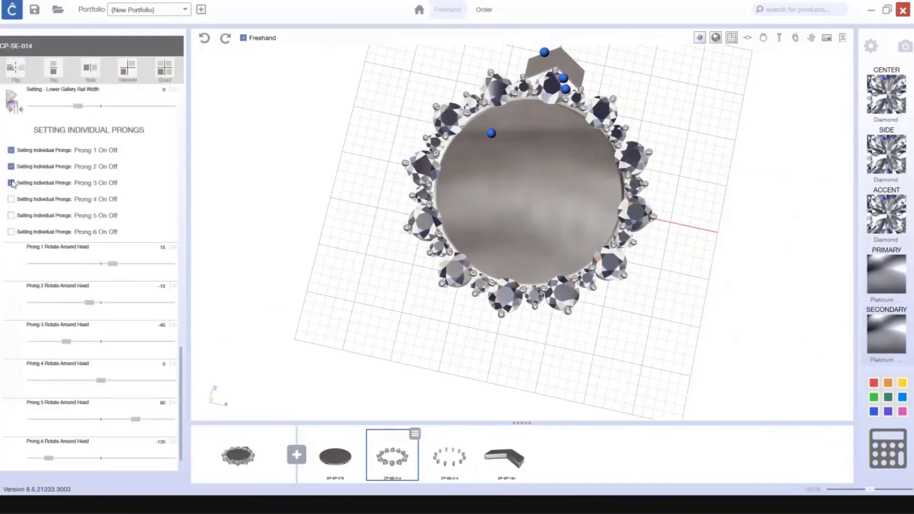
{"action": "left_click", "coordinate": [12, 184]}
{"action": "right_click_drag", "start_coordinate": [716, 254], "coordinate": [645, 195]}
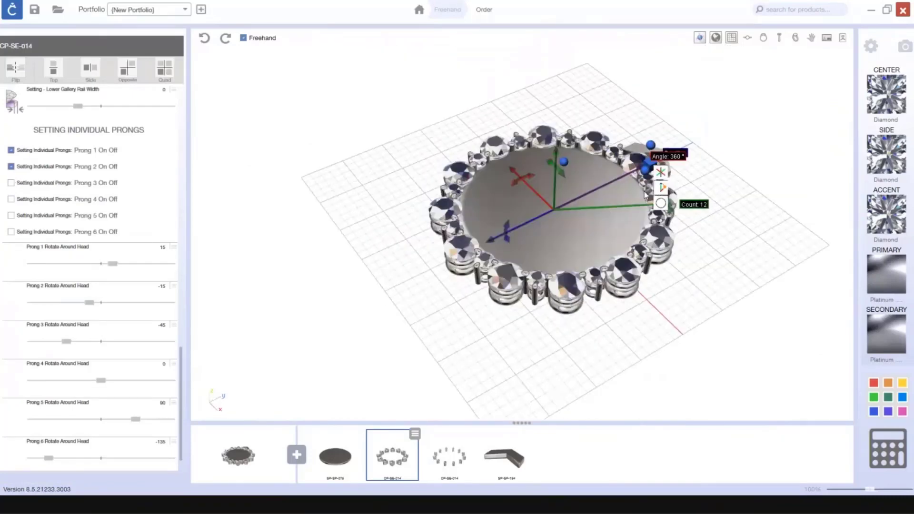
{"action": "scroll", "coordinate": [695, 230], "scroll_direction": "up", "scroll_amount": 3}
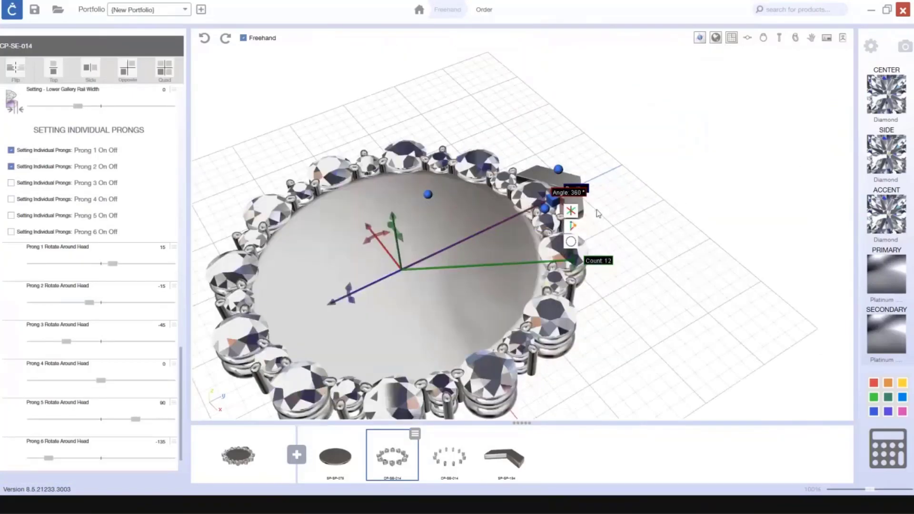
Scale the chevron part down proportionally to about 2.6 mm wide above the uppermost large setting
{"action": "left_click", "coordinate": [661, 196]}
{"action": "right_click_drag", "start_coordinate": [661, 195], "coordinate": [574, 201]}
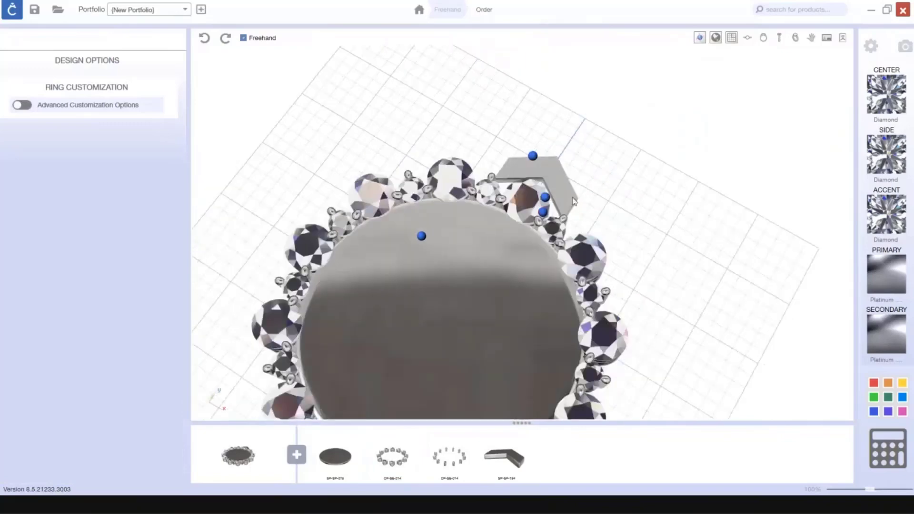
{"action": "left_click", "coordinate": [574, 202]}
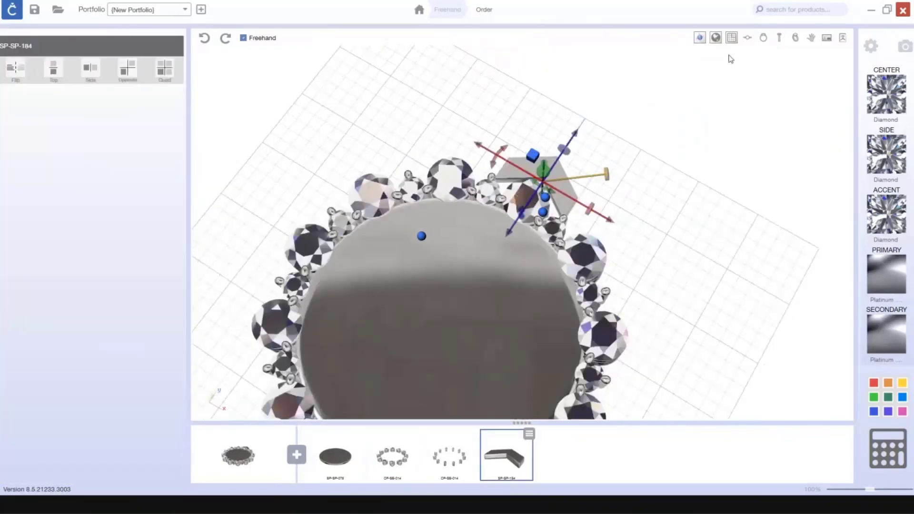
{"action": "left_click", "coordinate": [745, 39]}
{"action": "scroll", "coordinate": [519, 116], "scroll_direction": "up", "scroll_amount": 5}
{"action": "right_click_drag", "start_coordinate": [524, 117], "coordinate": [524, 194]}
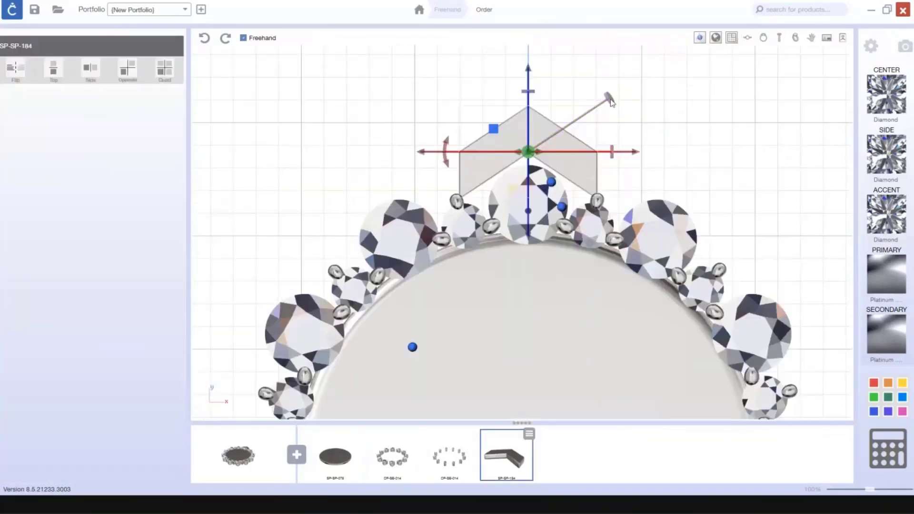
{"action": "left_click_drag", "start_coordinate": [612, 103], "coordinate": [568, 129]}
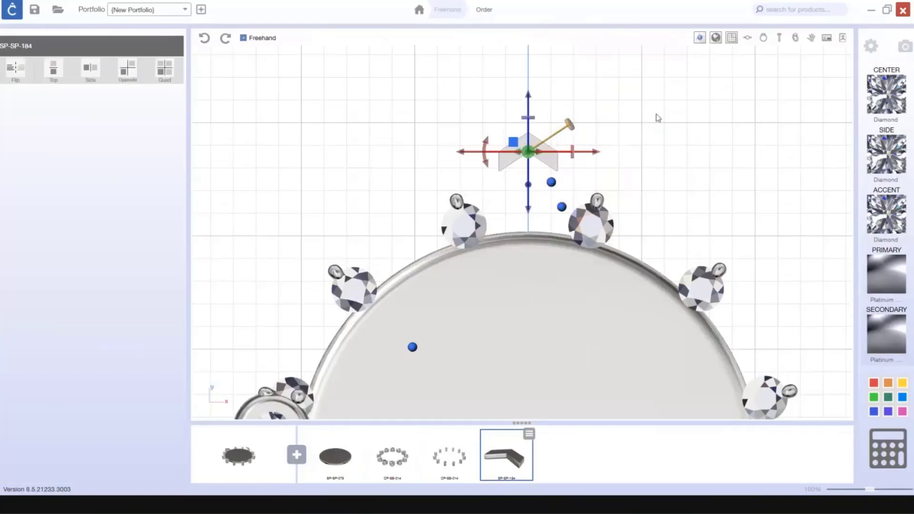
Cycle the large settings' array axis until the twelve settings encircle the disc again
{"action": "left_click", "coordinate": [651, 133]}
{"action": "left_click", "coordinate": [583, 152]}
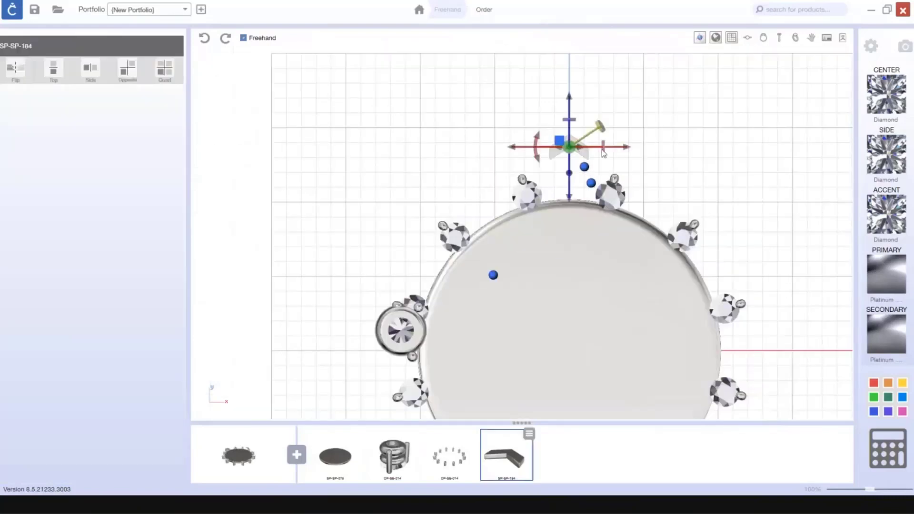
{"action": "left_click", "coordinate": [505, 473]}
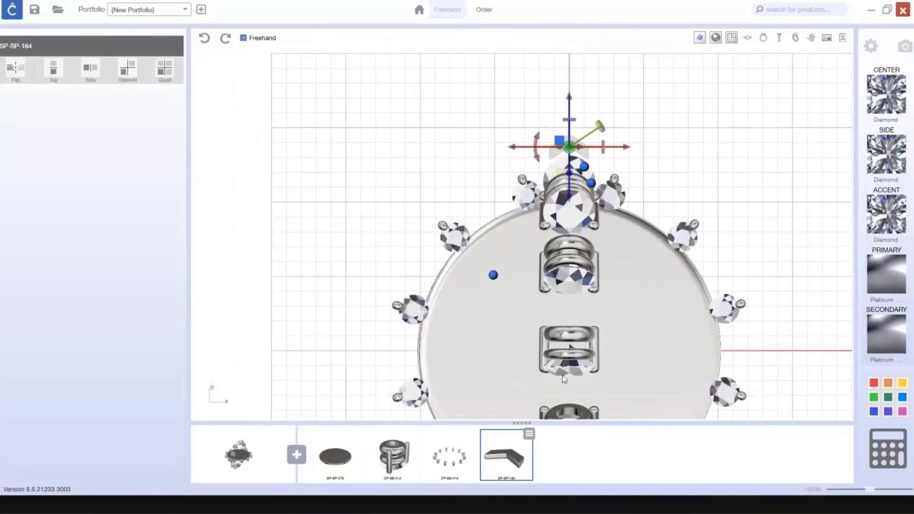
{"action": "left_click", "coordinate": [795, 37]}
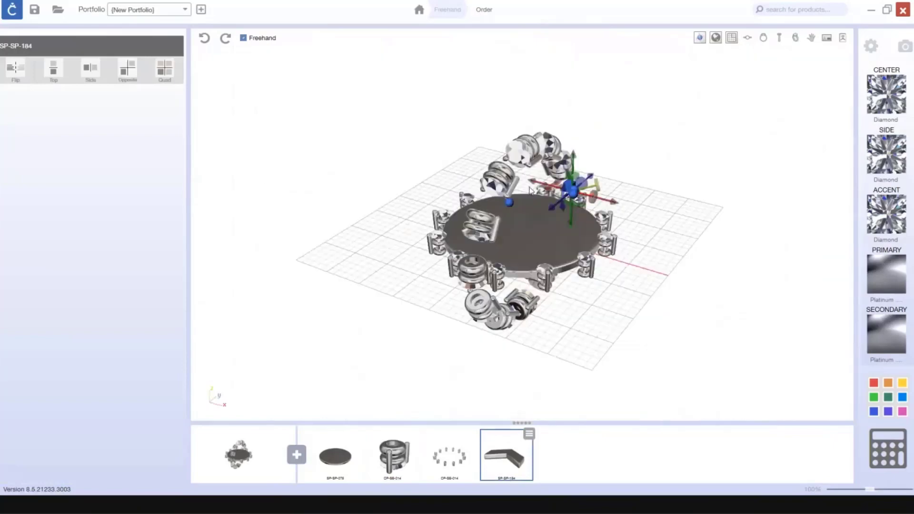
{"action": "right_click_drag", "start_coordinate": [526, 165], "coordinate": [534, 173]}
{"action": "left_click", "coordinate": [533, 180]}
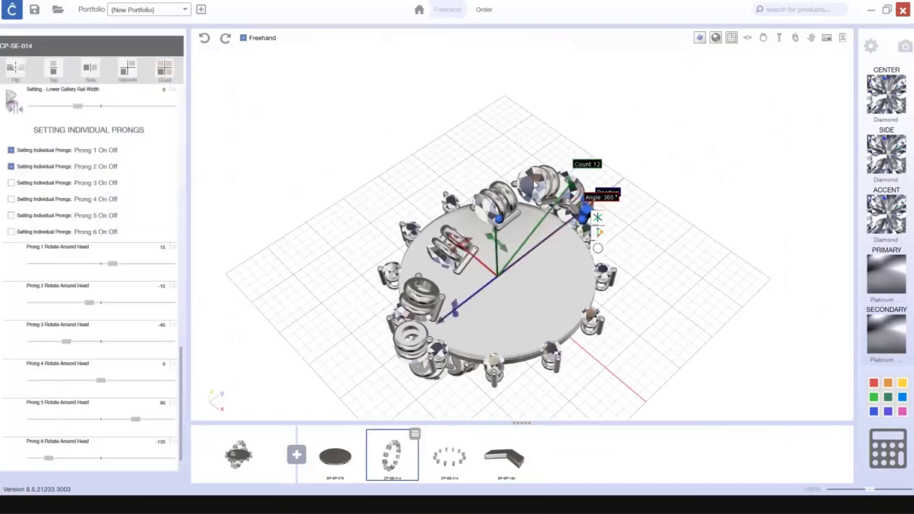
{"action": "left_click", "coordinate": [599, 218]}
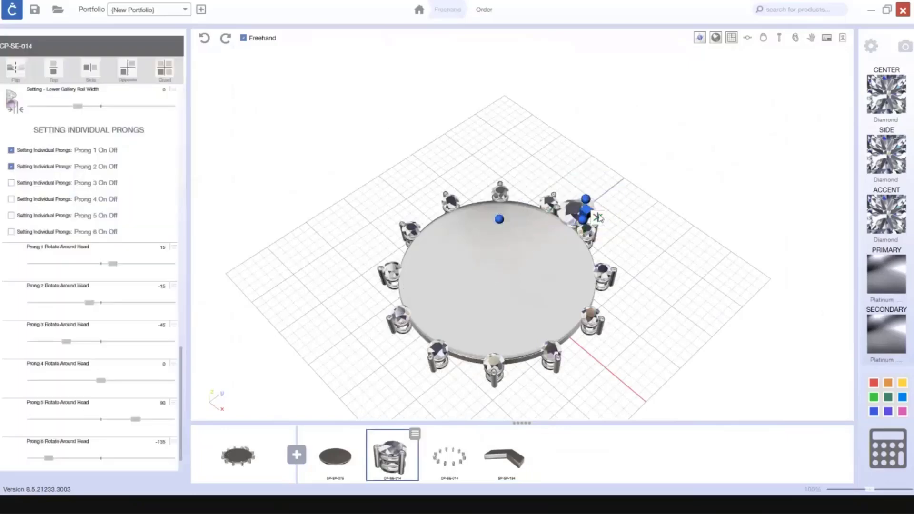
{"action": "left_click", "coordinate": [599, 218]}
{"action": "right_click_drag", "start_coordinate": [640, 212], "coordinate": [673, 241]}
{"action": "scroll", "coordinate": [586, 217], "scroll_direction": "up", "scroll_amount": 4}
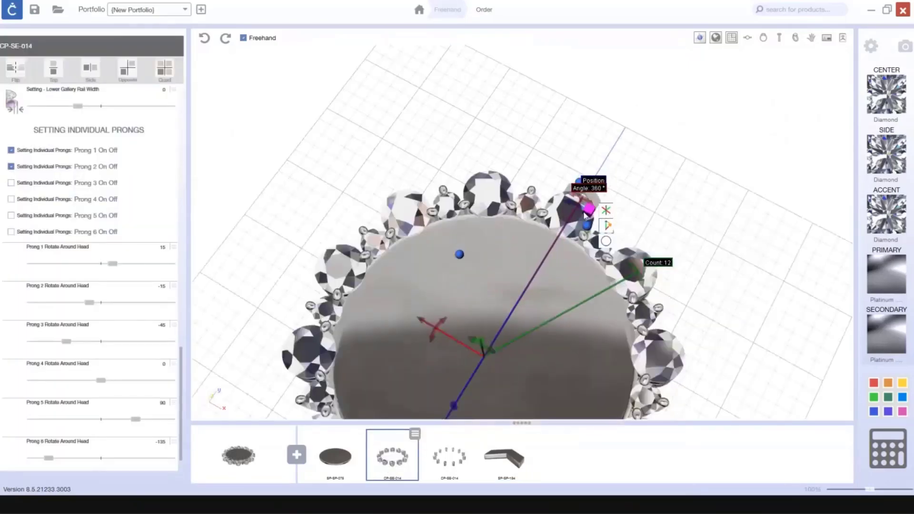
{"action": "scroll", "coordinate": [584, 212], "scroll_direction": "up", "scroll_amount": 4}
{"action": "left_click", "coordinate": [595, 211]}
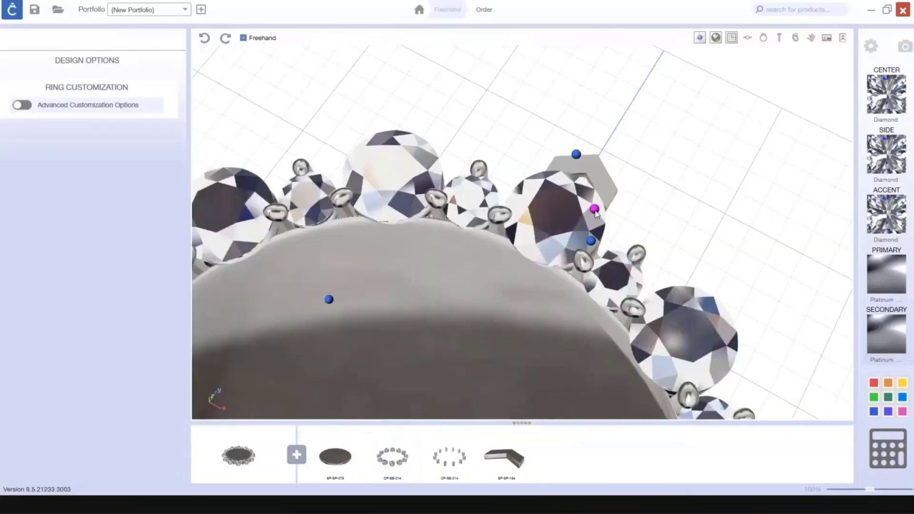
{"action": "left_click", "coordinate": [595, 211]}
{"action": "scroll", "coordinate": [638, 196], "scroll_direction": "down", "scroll_amount": 5}
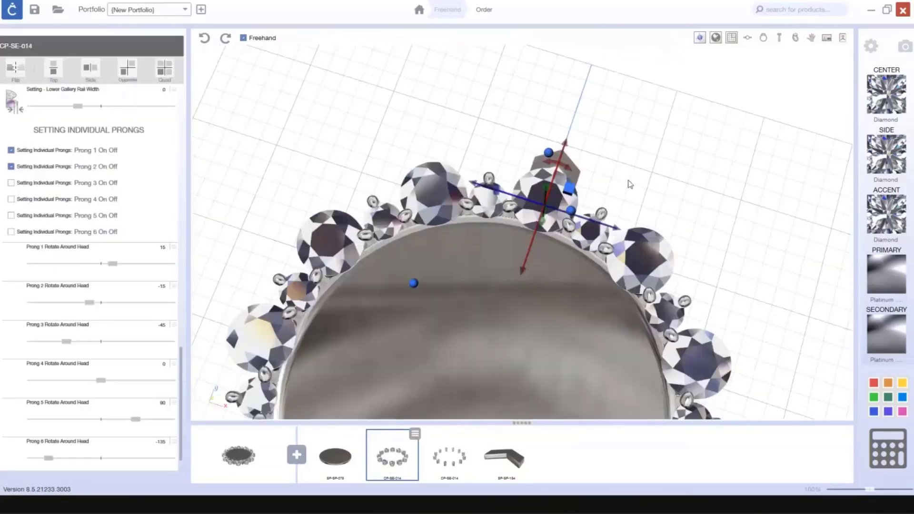
Widen the chevron part to nearly the width of the uppermost large gem and move it inward over the gem's outer edge
{"action": "left_click", "coordinate": [565, 195]}
{"action": "right_click_drag", "start_coordinate": [565, 195], "coordinate": [563, 164]}
{"action": "scroll", "coordinate": [562, 149], "scroll_direction": "up", "scroll_amount": 3}
{"action": "left_click", "coordinate": [562, 150]}
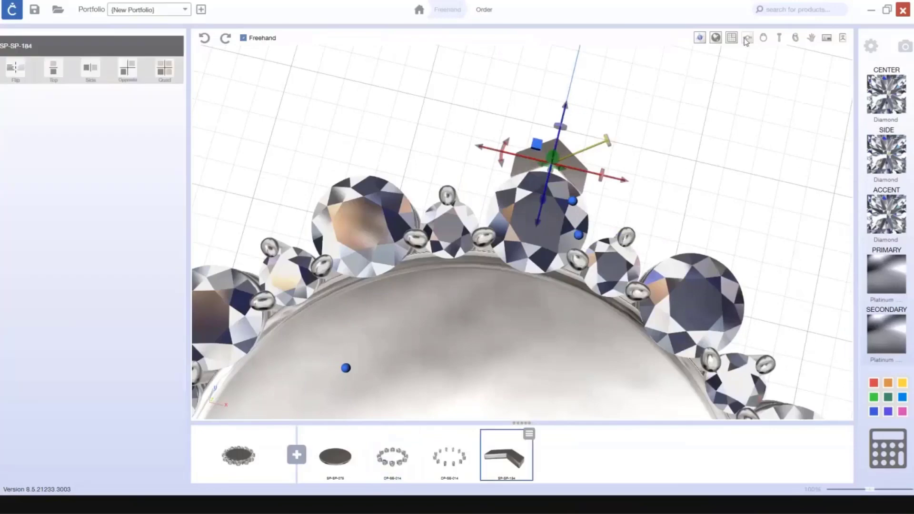
{"action": "left_click", "coordinate": [747, 38]}
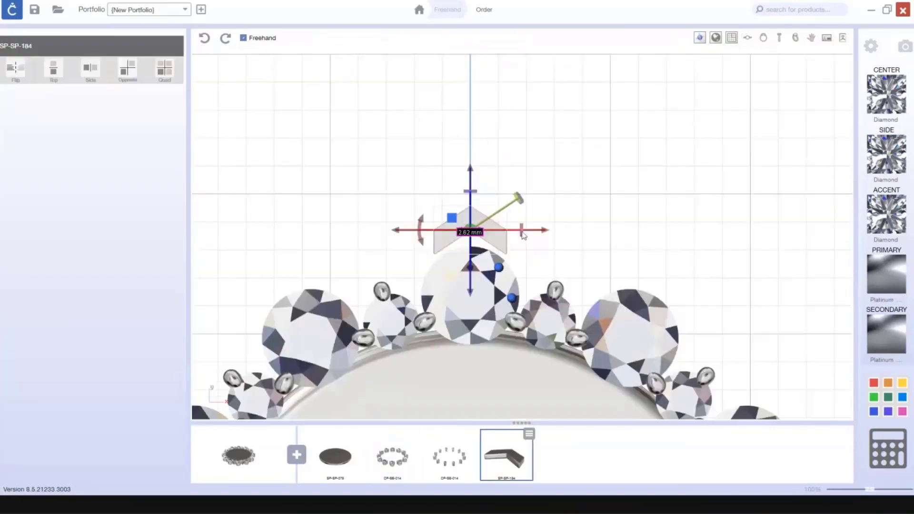
{"action": "left_click_drag", "start_coordinate": [523, 234], "coordinate": [536, 234]}
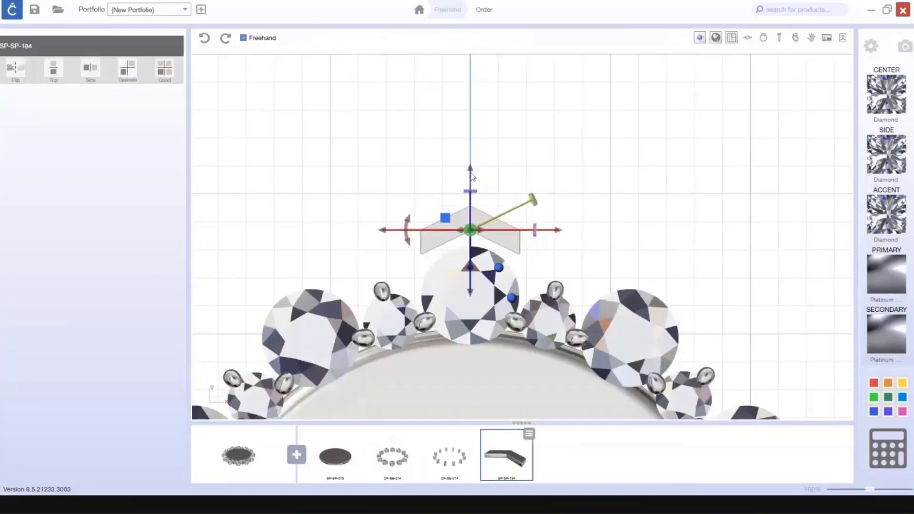
{"action": "left_click_drag", "start_coordinate": [473, 176], "coordinate": [485, 185]}
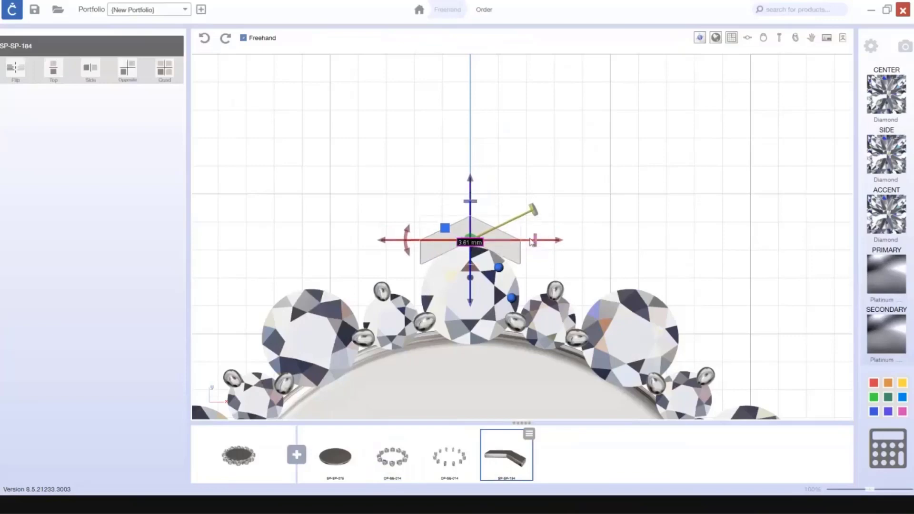
{"action": "left_click_drag", "start_coordinate": [530, 238], "coordinate": [529, 238]}
{"action": "left_click_drag", "start_coordinate": [470, 179], "coordinate": [473, 188]}
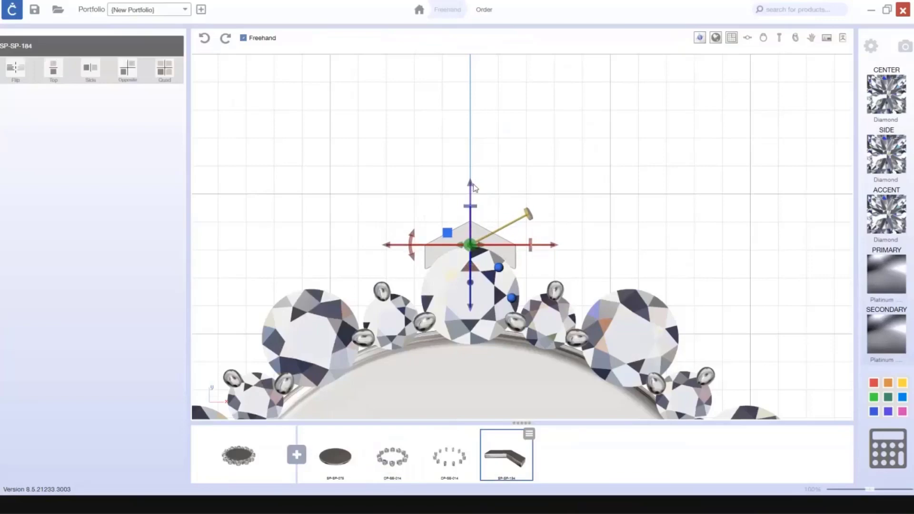
Lower the chevron part along the Z axis to the level of the settings' bottom rail
{"action": "left_click", "coordinate": [796, 42]}
{"action": "scroll", "coordinate": [606, 197], "scroll_direction": "up", "scroll_amount": 10}
{"action": "right_click_drag", "start_coordinate": [704, 196], "coordinate": [717, 261]}
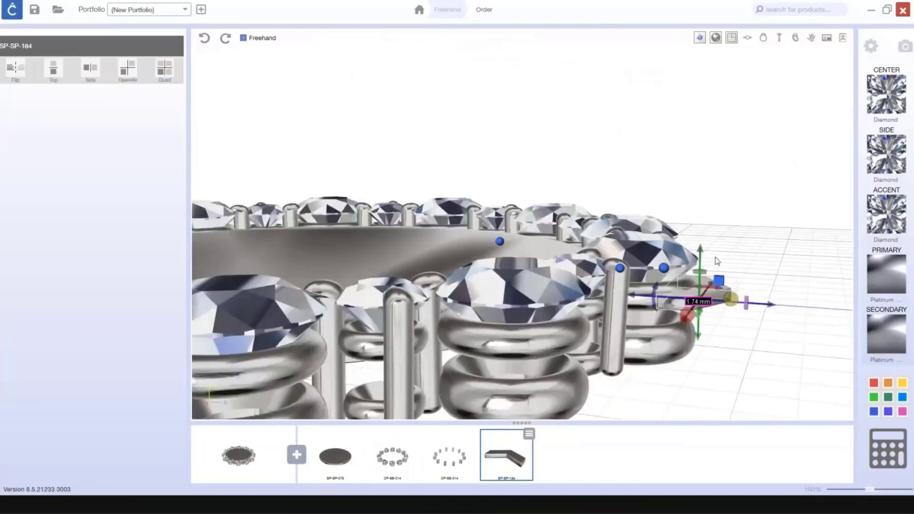
{"action": "left_click_drag", "start_coordinate": [699, 249], "coordinate": [702, 305]}
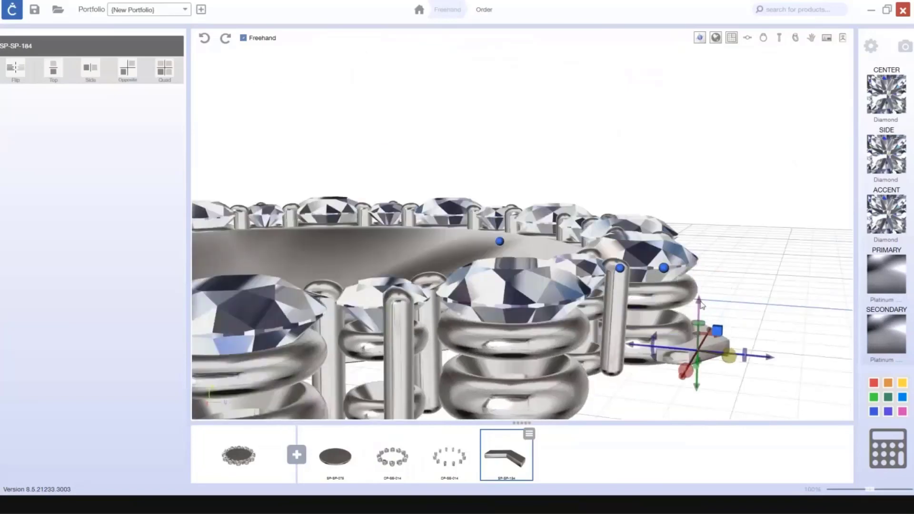
{"action": "right_click_drag", "start_coordinate": [702, 305], "coordinate": [713, 279]}
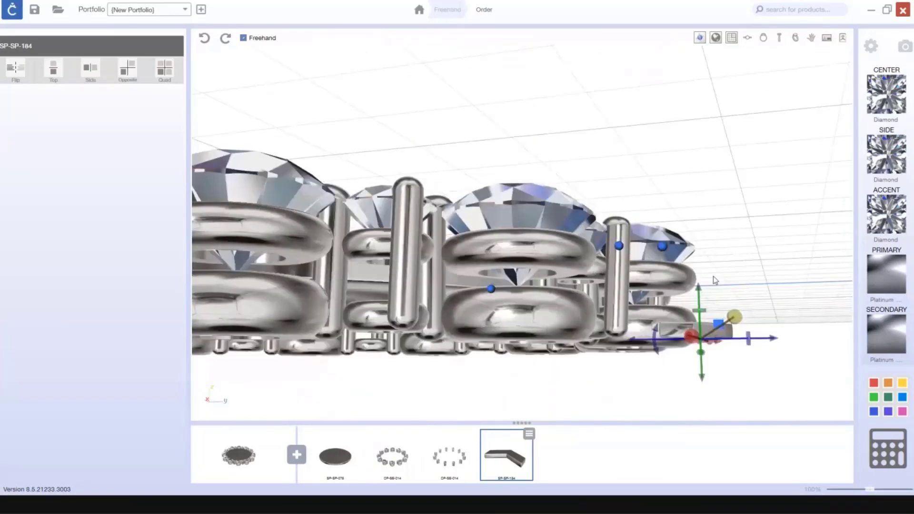
Stretch the chevron part's height to about 3.2 mm so it reaches up alongside the large gem
{"action": "left_click_drag", "start_coordinate": [718, 323], "coordinate": [741, 224]}
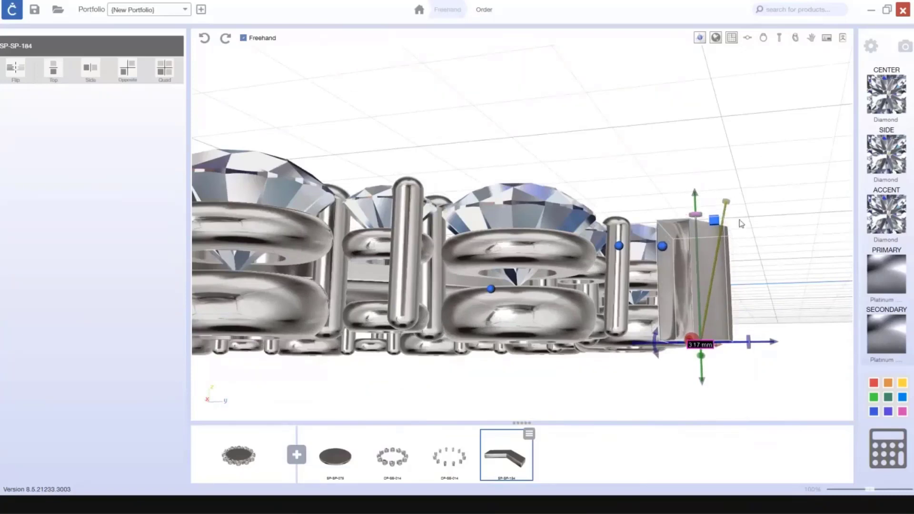
{"action": "right_click_drag", "start_coordinate": [741, 223], "coordinate": [678, 210]}
{"action": "scroll", "coordinate": [678, 186], "scroll_direction": "up", "scroll_amount": 5}
{"action": "scroll", "coordinate": [678, 209], "scroll_direction": "down", "scroll_amount": 5}
{"action": "right_click_drag", "start_coordinate": [662, 242], "coordinate": [623, 227]}
{"action": "left_click", "coordinate": [754, 266]}
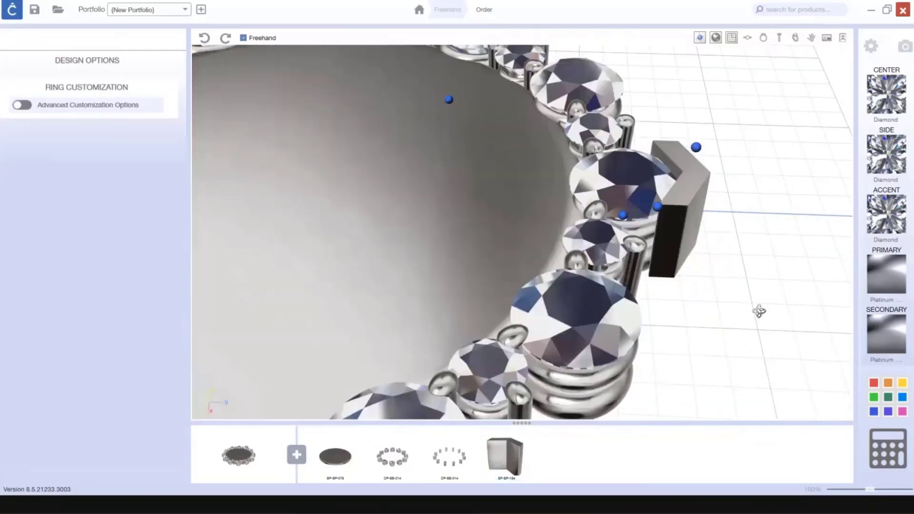
Fine-tune the chevron part's vertical position and height in side view so it spans from the settings' base to the gem tops
{"action": "left_click", "coordinate": [779, 38]}
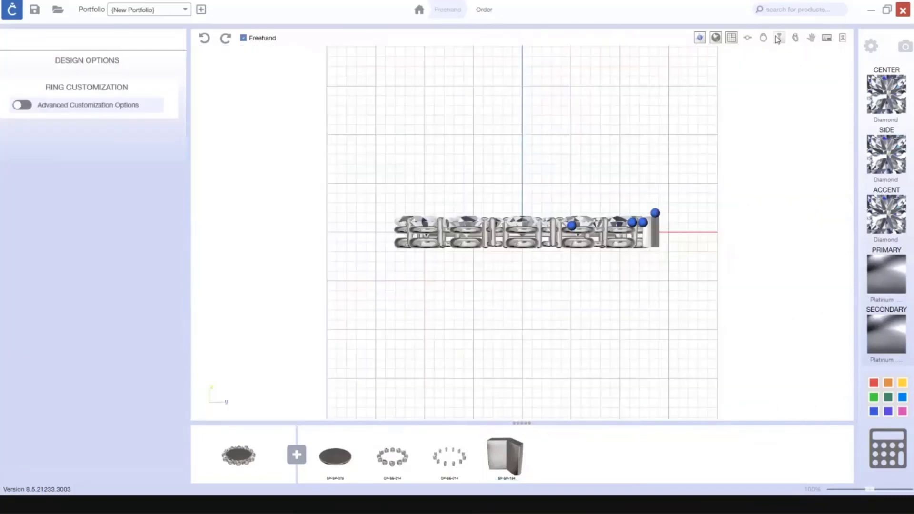
{"action": "scroll", "coordinate": [649, 233], "scroll_direction": "up", "scroll_amount": 5}
{"action": "left_click", "coordinate": [650, 237]}
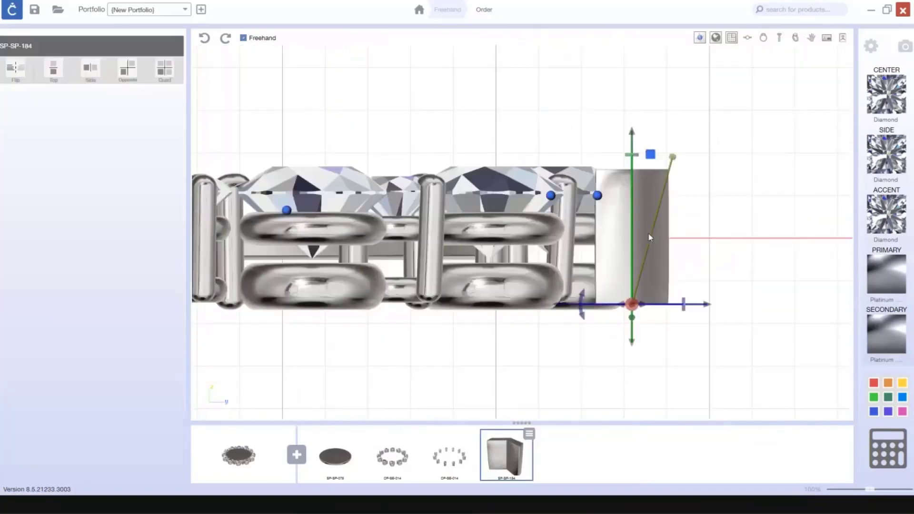
{"action": "left_click_drag", "start_coordinate": [633, 135], "coordinate": [636, 161]}
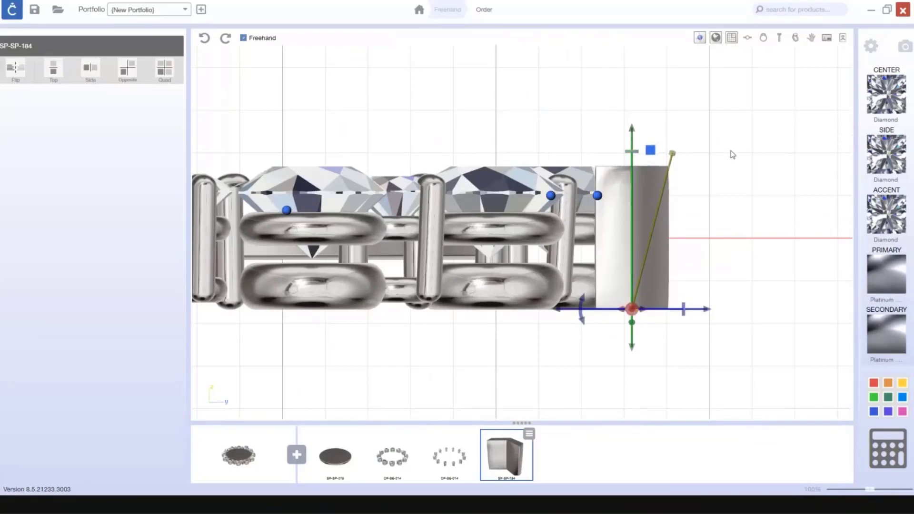
Nudge the chevron part slightly inward along the Y axis so it sits against the uppermost large gem's outer edge
{"action": "left_click", "coordinate": [797, 40]}
{"action": "scroll", "coordinate": [647, 246], "scroll_direction": "up", "scroll_amount": 6}
{"action": "right_click_drag", "start_coordinate": [673, 190], "coordinate": [641, 177]}
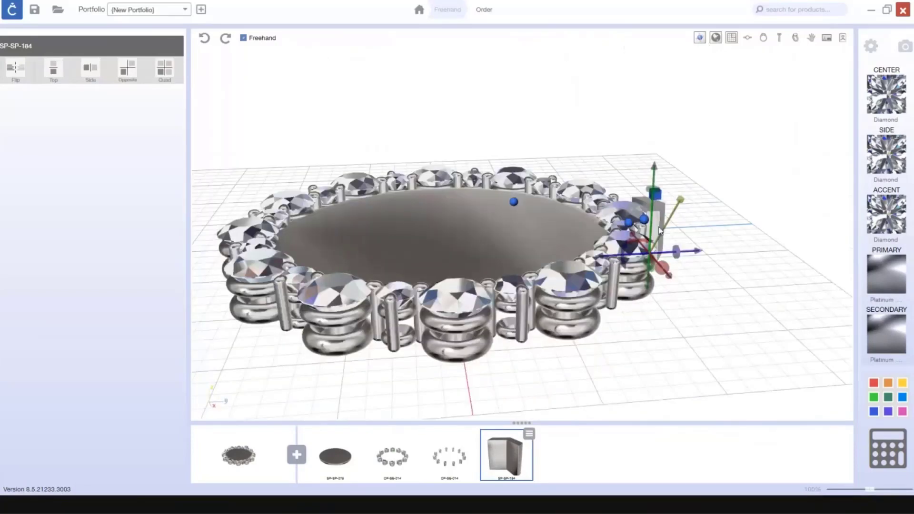
{"action": "scroll", "coordinate": [688, 275], "scroll_direction": "up", "scroll_amount": 5}
{"action": "right_click_drag", "start_coordinate": [688, 275], "coordinate": [681, 361]}
{"action": "left_click_drag", "start_coordinate": [641, 290], "coordinate": [639, 286]}
{"action": "right_click_drag", "start_coordinate": [676, 238], "coordinate": [693, 294]}
{"action": "left_click_drag", "start_coordinate": [736, 249], "coordinate": [729, 247]}
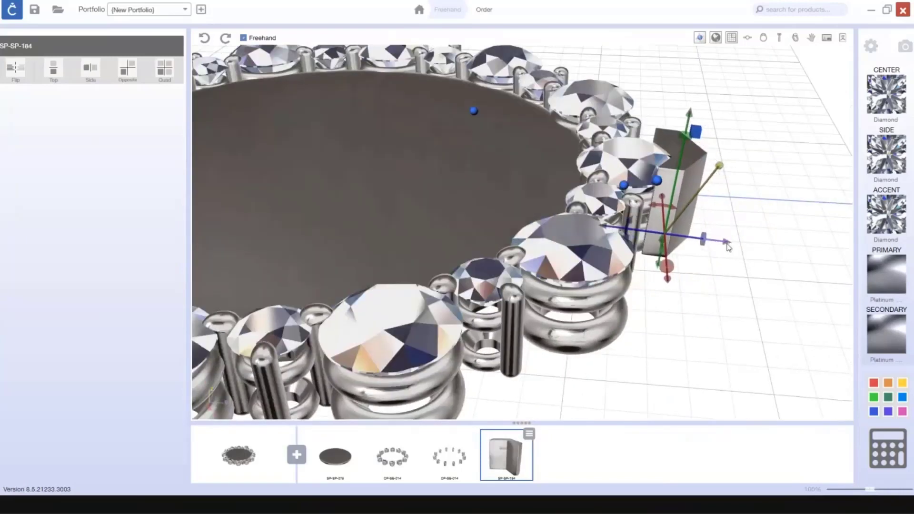
{"action": "right_click_drag", "start_coordinate": [732, 226], "coordinate": [743, 285]}
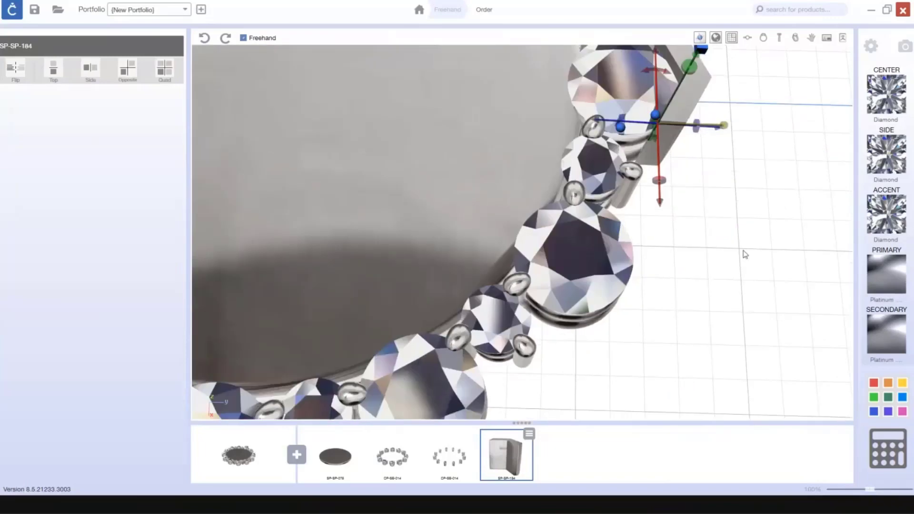
{"action": "middle_click_drag", "start_coordinate": [744, 252], "coordinate": [743, 305]}
{"action": "scroll", "coordinate": [741, 300], "scroll_direction": "down", "scroll_amount": 6}
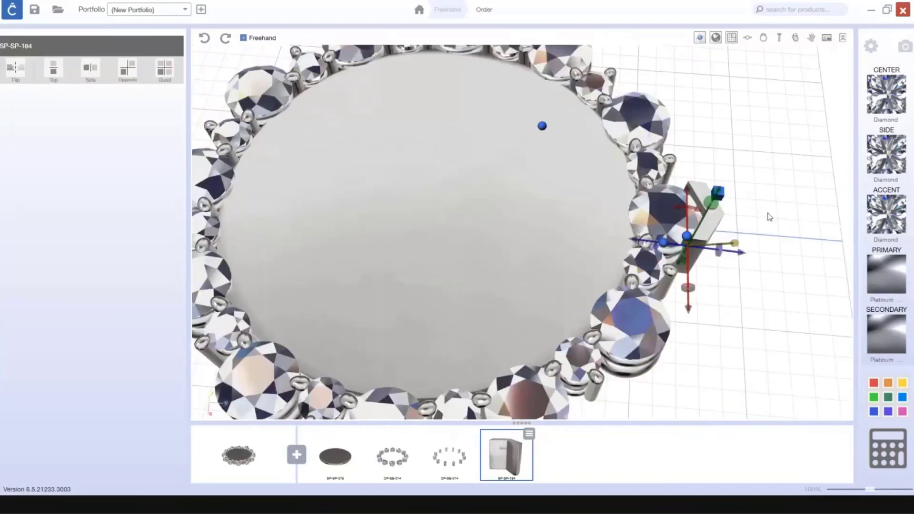
{"action": "left_click", "coordinate": [769, 216]}
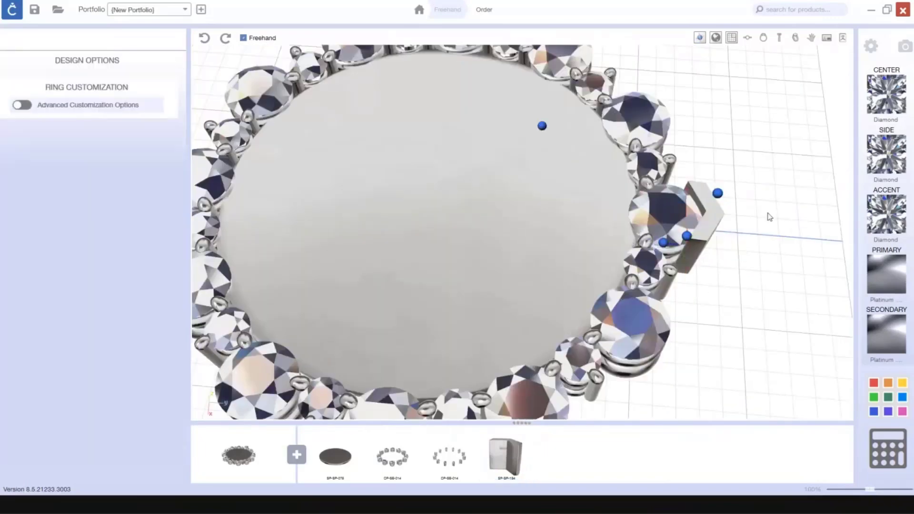
Apply a radial array to the chevron part around the disc's centre, working in top view
{"action": "left_click", "coordinate": [747, 41]}
{"action": "scroll", "coordinate": [514, 110], "scroll_direction": "up", "scroll_amount": 5}
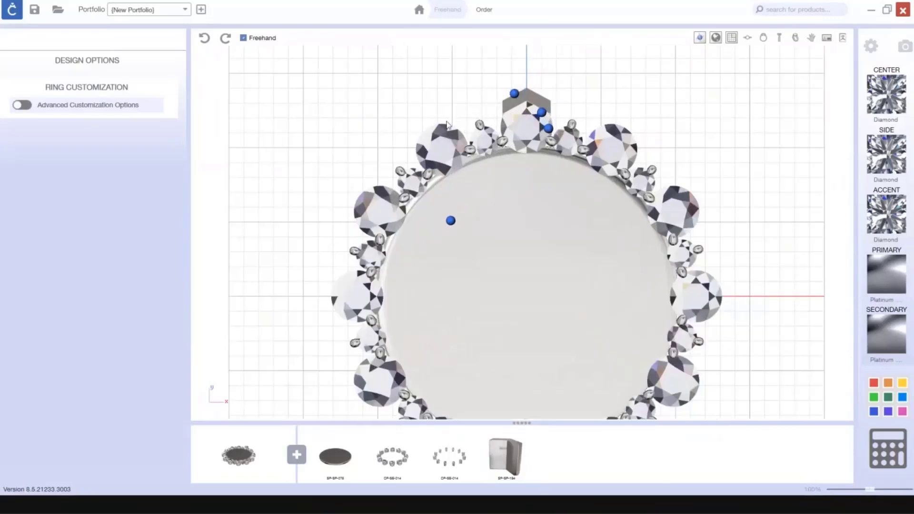
{"action": "scroll", "coordinate": [646, 183], "scroll_direction": "down", "scroll_amount": 5}
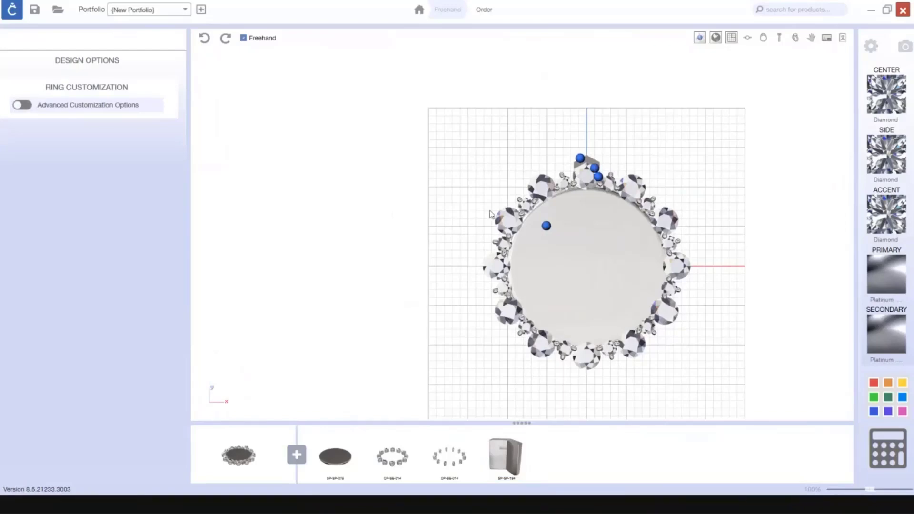
{"action": "scroll", "coordinate": [575, 167], "scroll_direction": "up", "scroll_amount": 5}
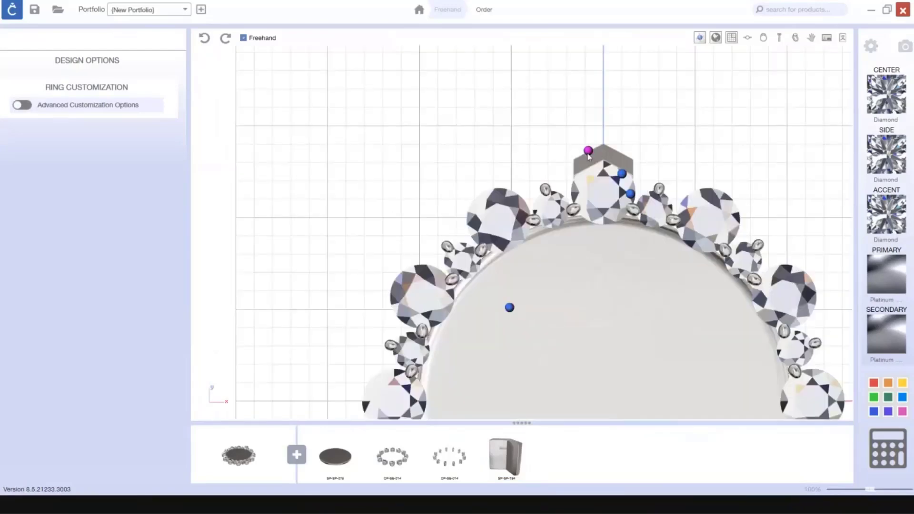
{"action": "left_click", "coordinate": [589, 153]}
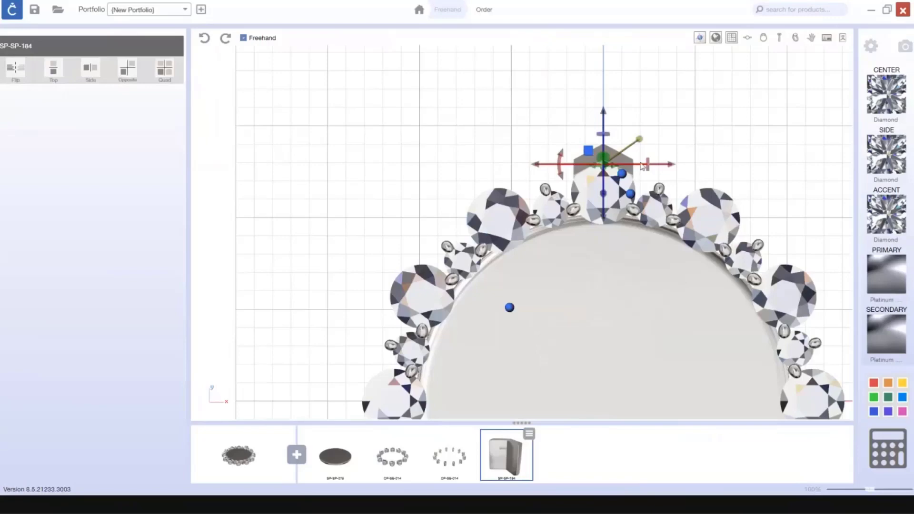
{"action": "left_click", "coordinate": [589, 152]}
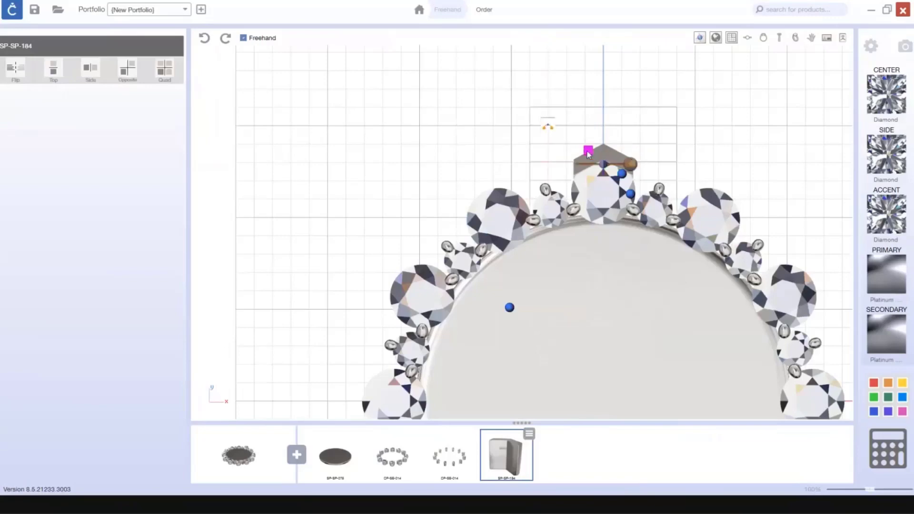
{"action": "right_click_drag", "start_coordinate": [730, 174], "coordinate": [691, 158]}
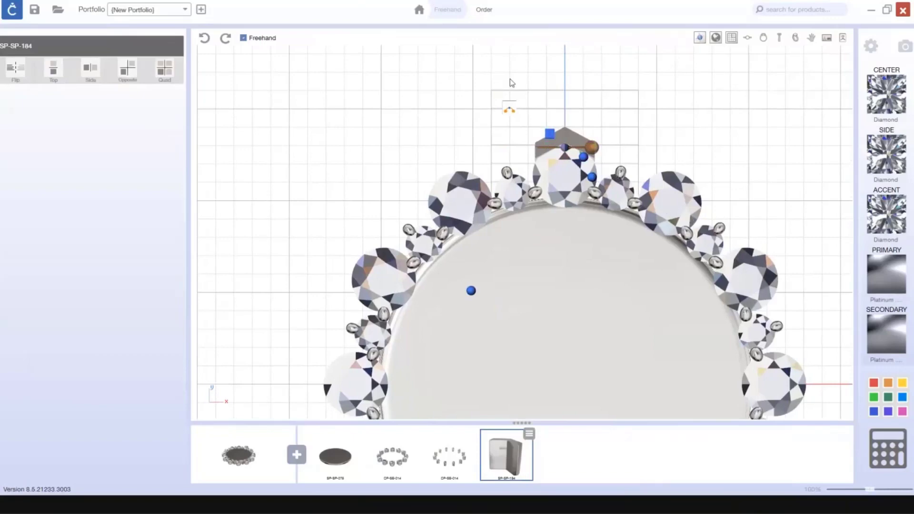
{"action": "left_click", "coordinate": [551, 138]}
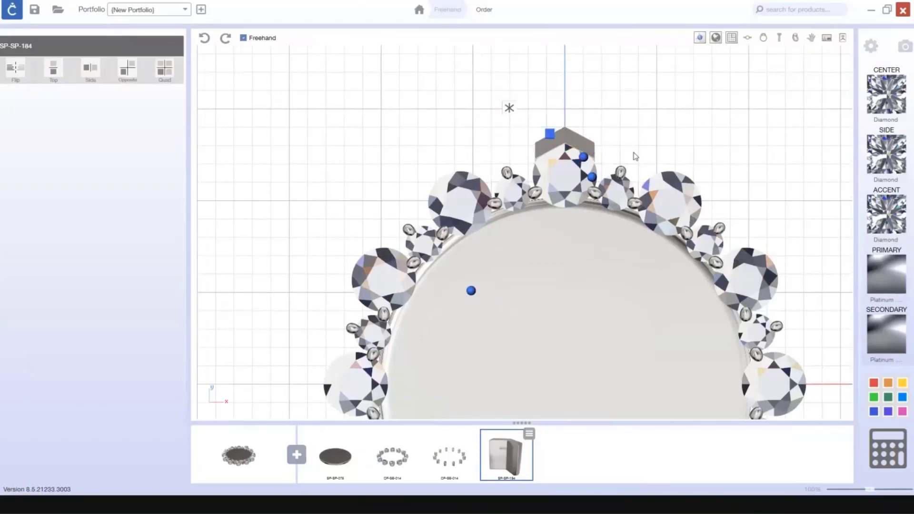
{"action": "left_click", "coordinate": [509, 110]}
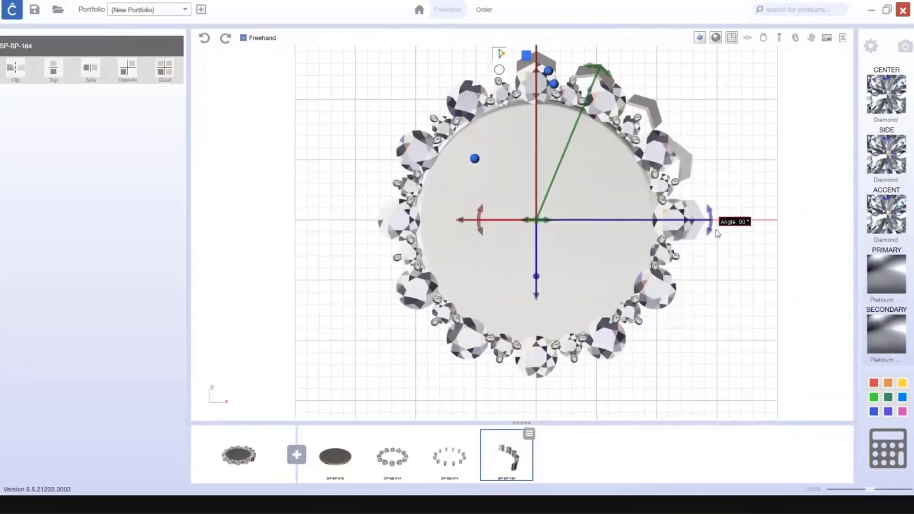
Extend the chevron array to a full 360° with 12 copies, one behind each large gem
{"action": "left_click_drag", "start_coordinate": [717, 233], "coordinate": [535, 89]}
{"action": "scroll", "coordinate": [656, 105], "scroll_direction": "down", "scroll_amount": 4}
{"action": "right_click_drag", "start_coordinate": [656, 131], "coordinate": [641, 184]}
{"action": "left_click_drag", "start_coordinate": [675, 242], "coordinate": [633, 122]}
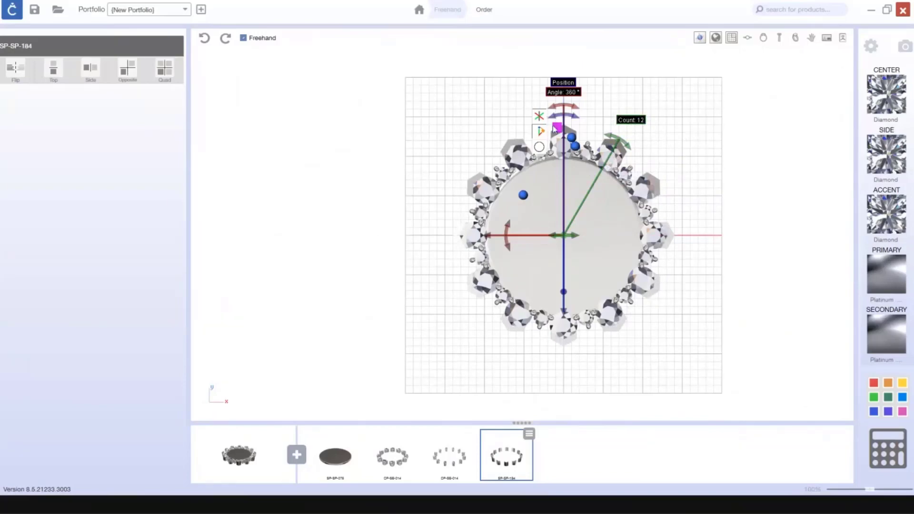
Try switching the radial array axes of the settings and chevrons, leaving the large settings' array around the disc's centre
{"action": "left_click", "coordinate": [572, 138]}
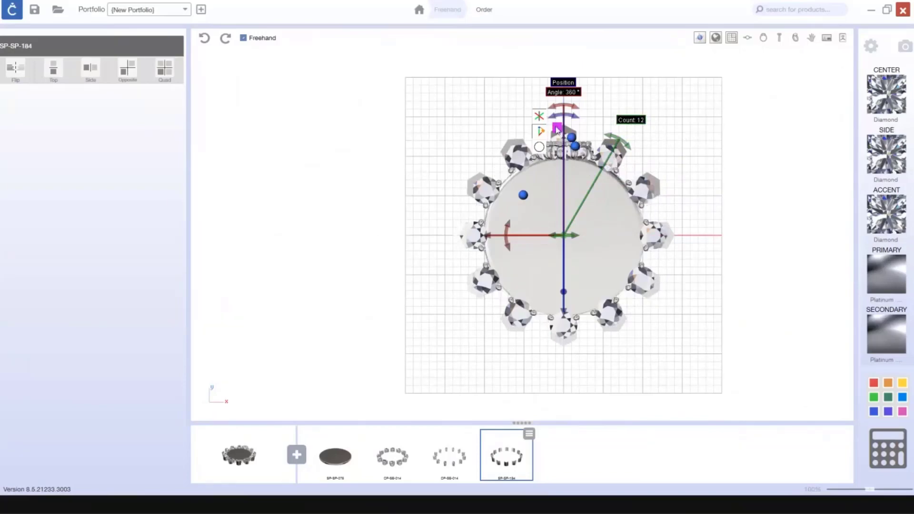
{"action": "left_click", "coordinate": [557, 129]}
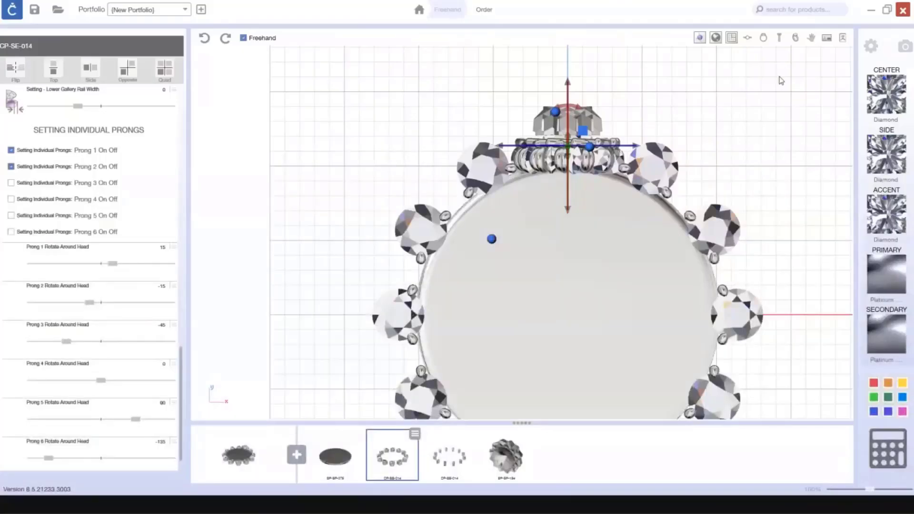
{"action": "left_click", "coordinate": [793, 40]}
{"action": "right_click_drag", "start_coordinate": [661, 126], "coordinate": [613, 225]}
{"action": "scroll", "coordinate": [613, 226], "scroll_direction": "up", "scroll_amount": 3}
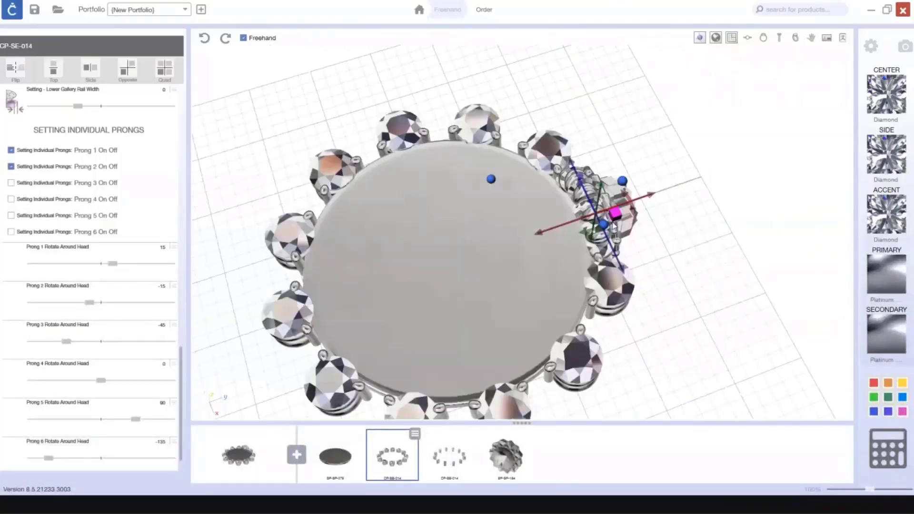
{"action": "left_click", "coordinate": [619, 218]}
{"action": "left_click", "coordinate": [630, 231]}
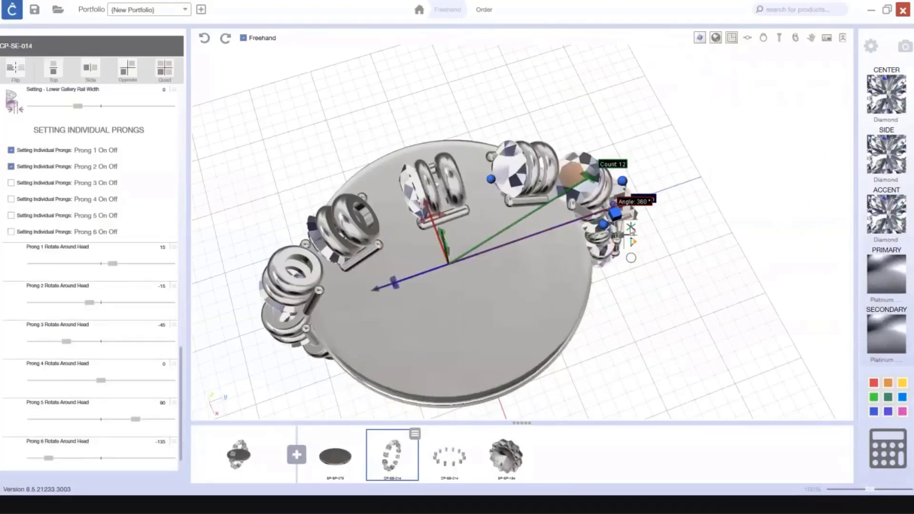
{"action": "left_click", "coordinate": [631, 230]}
{"action": "right_click_drag", "start_coordinate": [563, 239], "coordinate": [693, 222]}
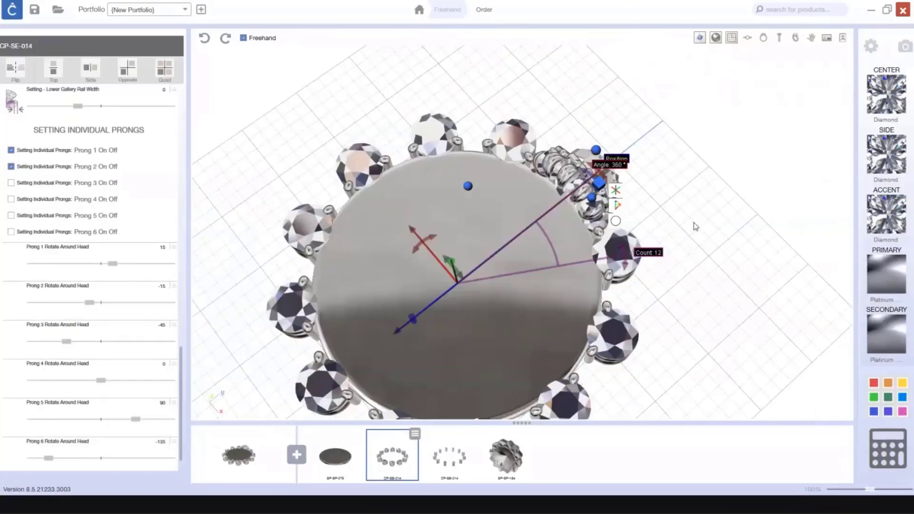
{"action": "left_click", "coordinate": [693, 221]}
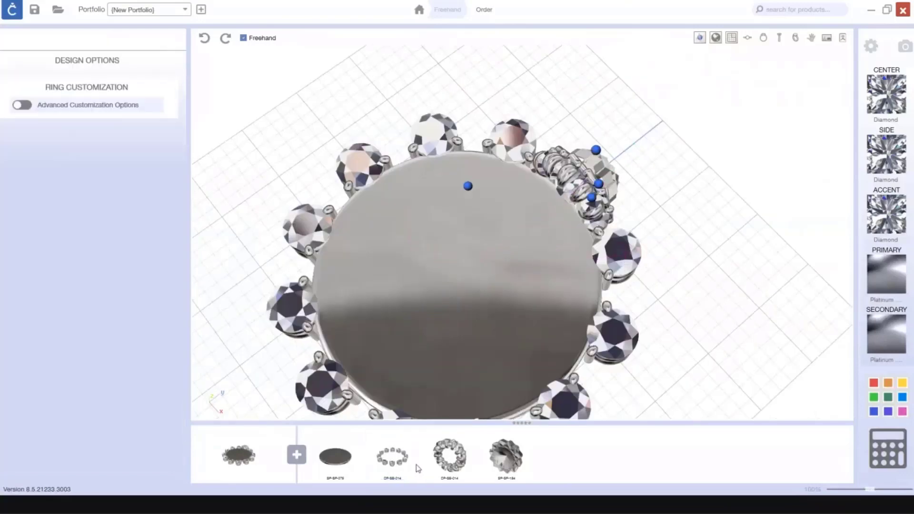
Restore the chevron array and the small settings' array to full radial arrays around the disc's centre
{"action": "left_click", "coordinate": [506, 456]}
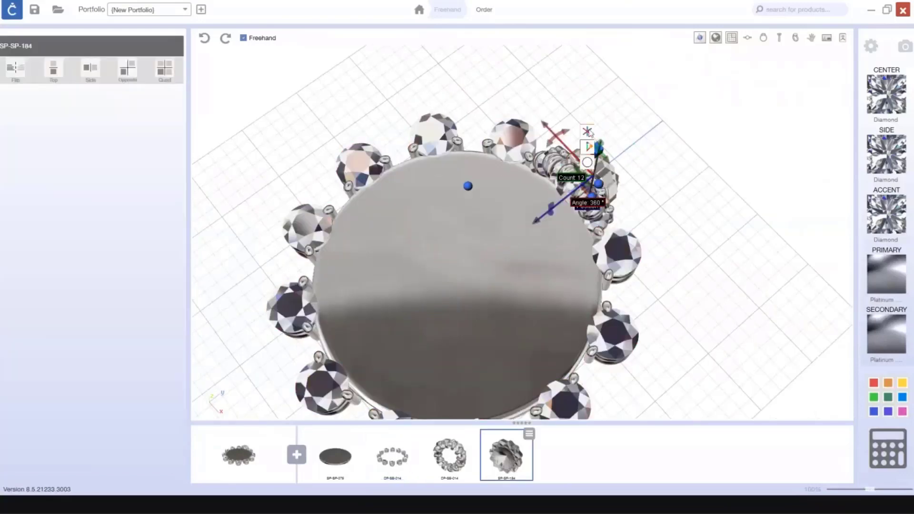
{"action": "left_click", "coordinate": [588, 133]}
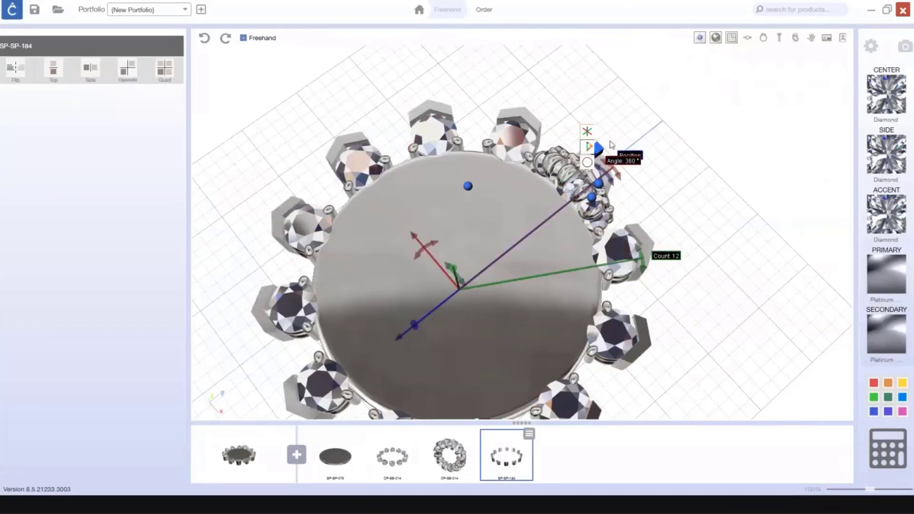
{"action": "left_click", "coordinate": [450, 456]}
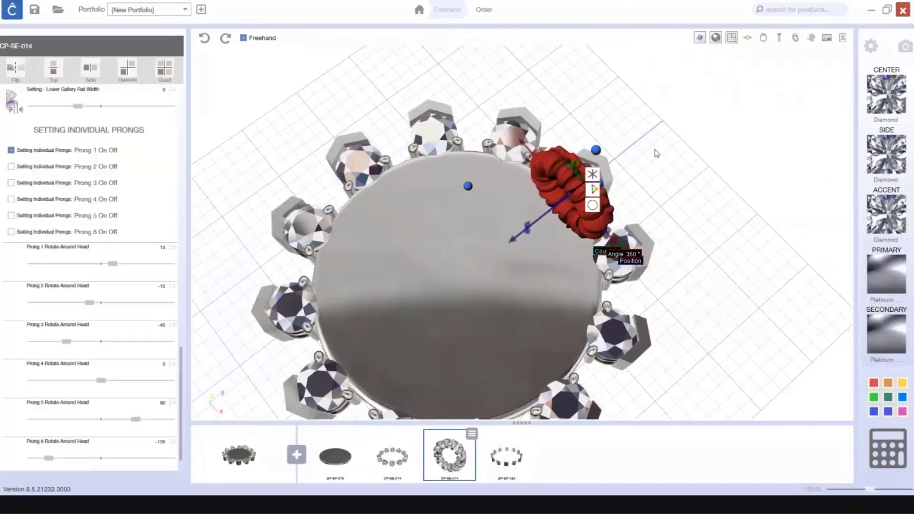
{"action": "left_click", "coordinate": [593, 175]}
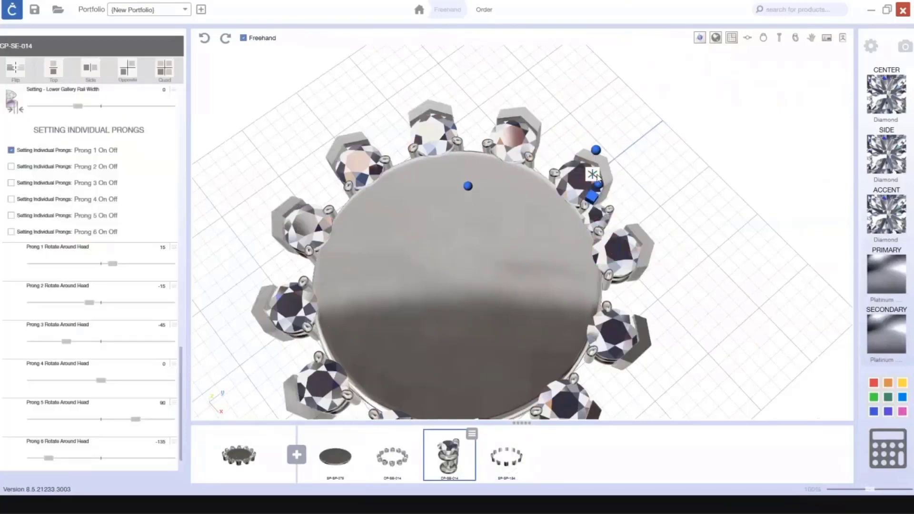
{"action": "left_click", "coordinate": [733, 189]}
{"action": "scroll", "coordinate": [732, 188], "scroll_direction": "down", "scroll_amount": 3}
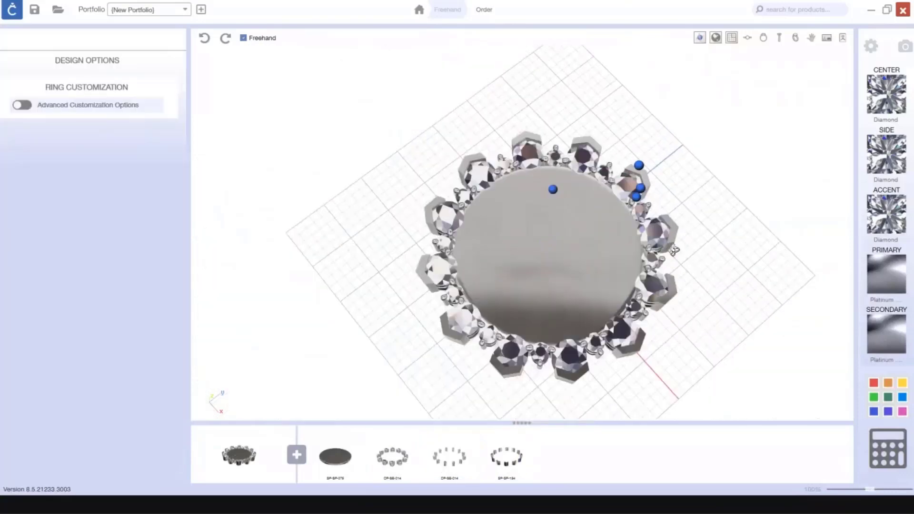
Hide the disc part so only the gem settings and chevron prongs are displayed
{"action": "right_click_drag", "start_coordinate": [732, 188], "coordinate": [613, 387]}
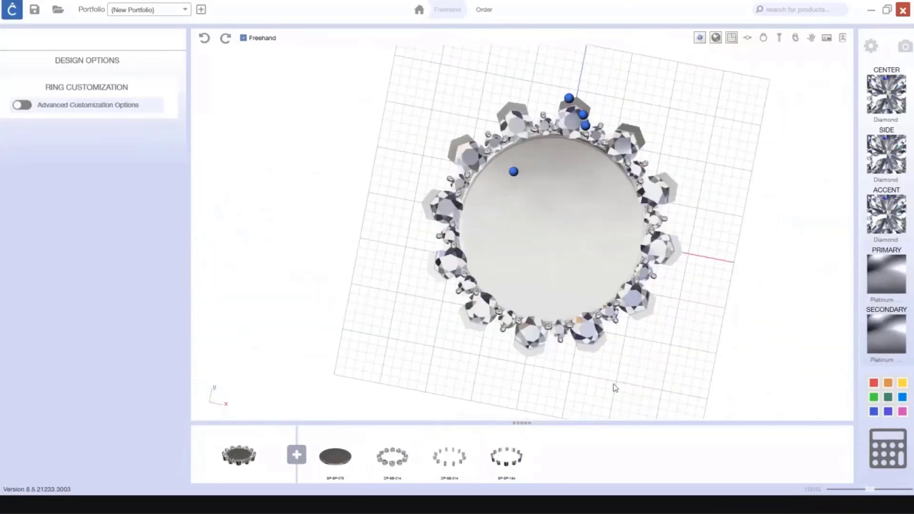
{"action": "left_click", "coordinate": [342, 459]}
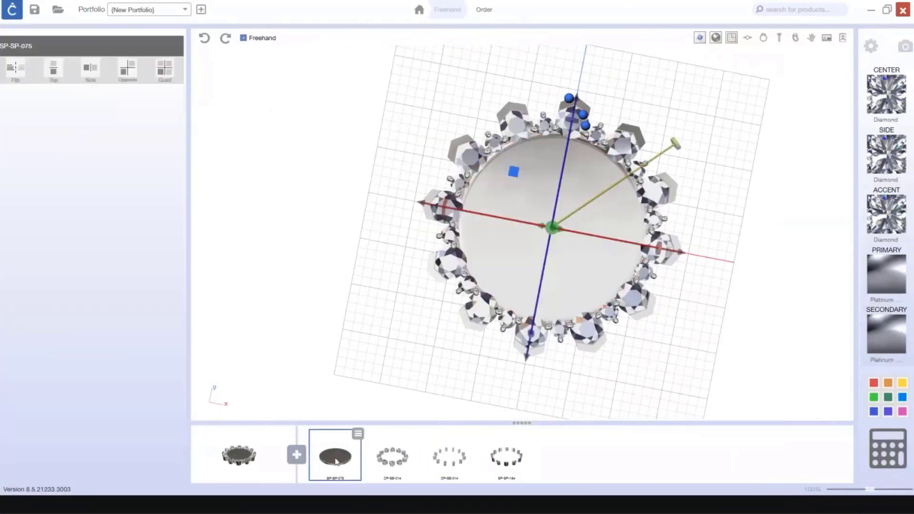
{"action": "left_click", "coordinate": [358, 434]}
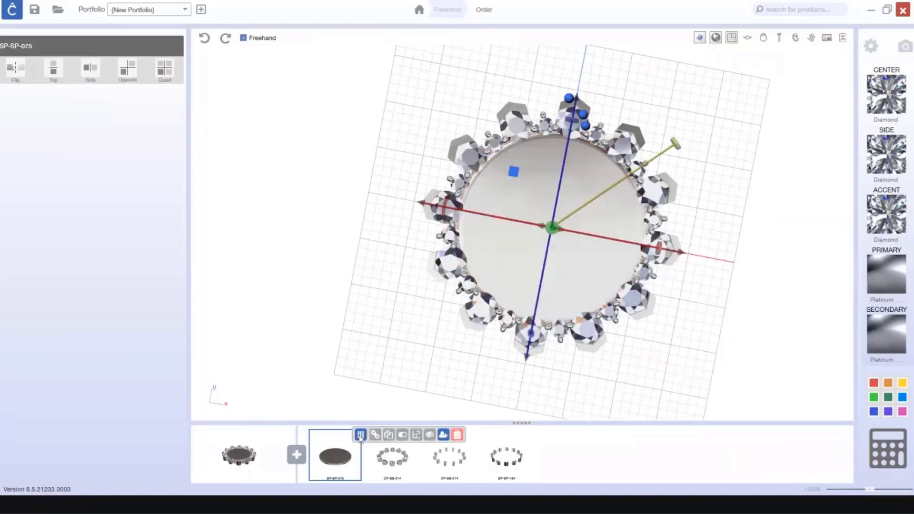
{"action": "left_click", "coordinate": [431, 435]}
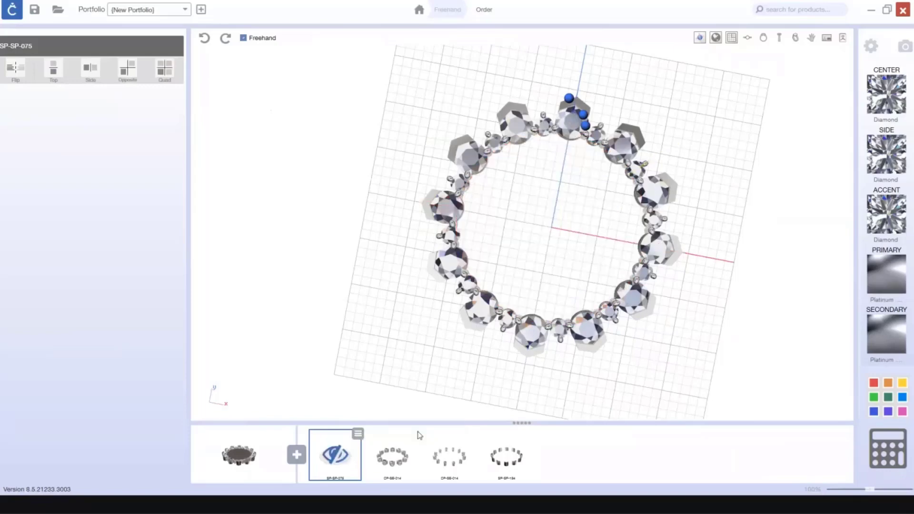
Examine the ring of gem settings and chevron prongs at an angle and from directly above
{"action": "left_click_drag", "start_coordinate": [683, 326], "coordinate": [717, 249]}
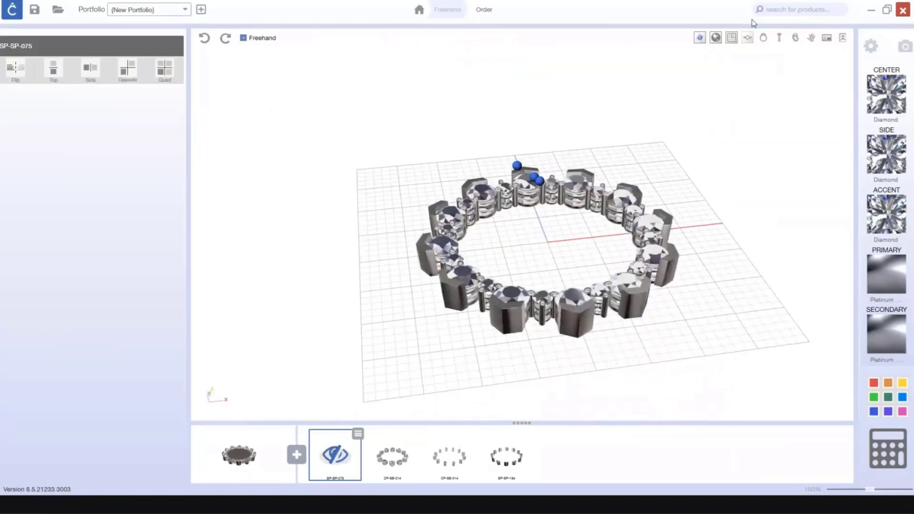
{"action": "left_click", "coordinate": [747, 37]}
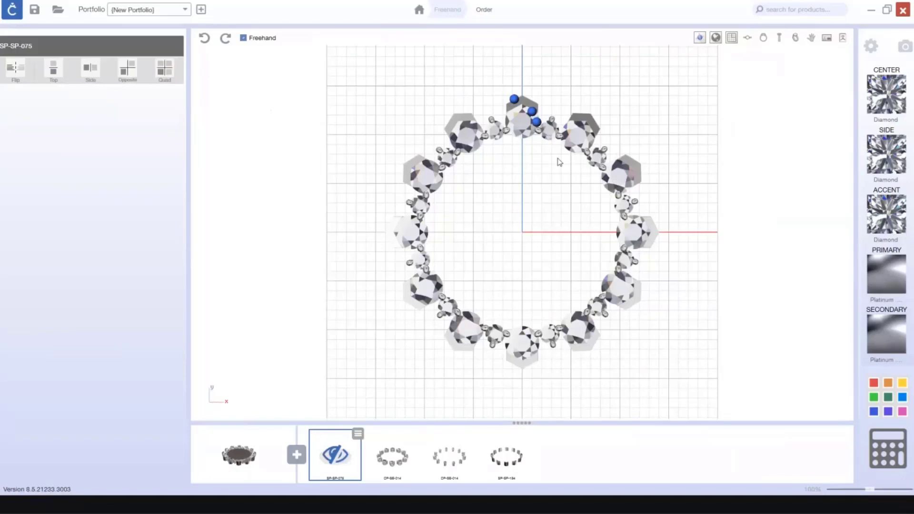
{"action": "left_click", "coordinate": [510, 303]}
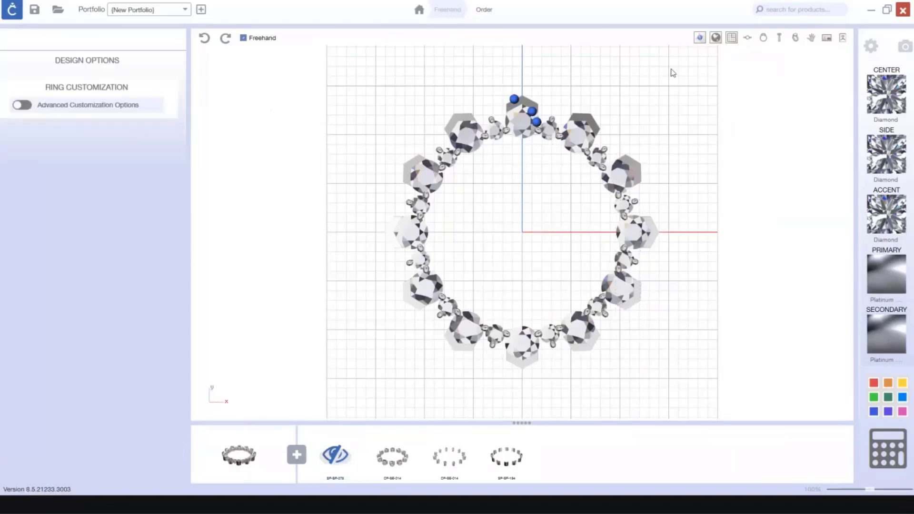
{"action": "scroll", "coordinate": [459, 189], "scroll_direction": "up", "scroll_amount": 5}
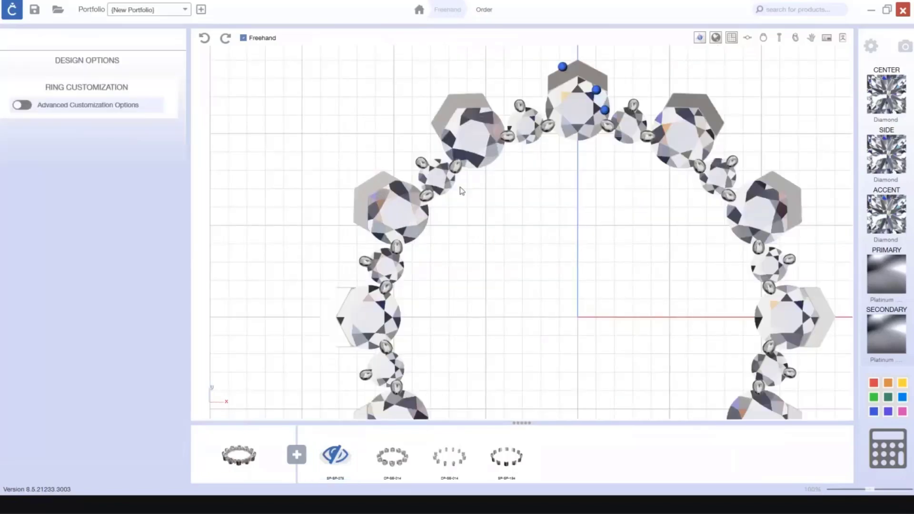
{"action": "scroll", "coordinate": [573, 157], "scroll_direction": "down", "scroll_amount": 3}
{"action": "scroll", "coordinate": [647, 125], "scroll_direction": "down", "scroll_amount": 3}
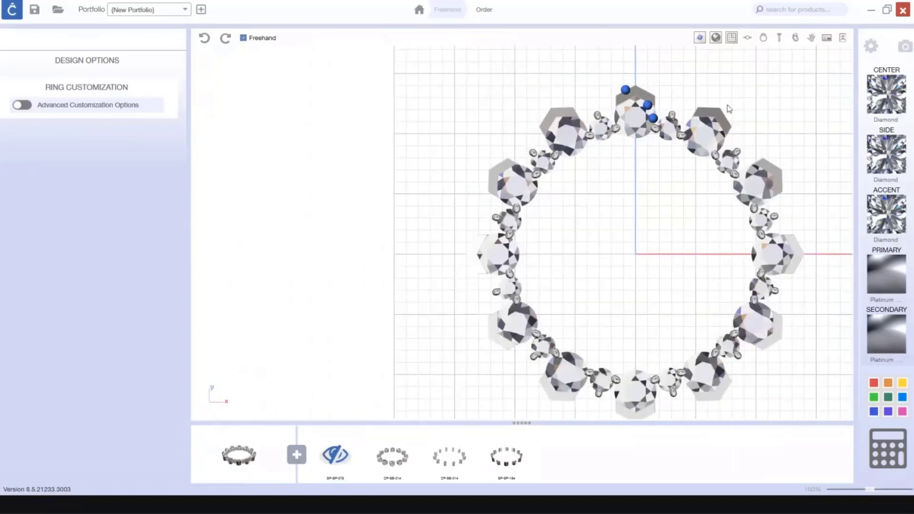
{"action": "right_click_drag", "start_coordinate": [755, 108], "coordinate": [729, 135]}
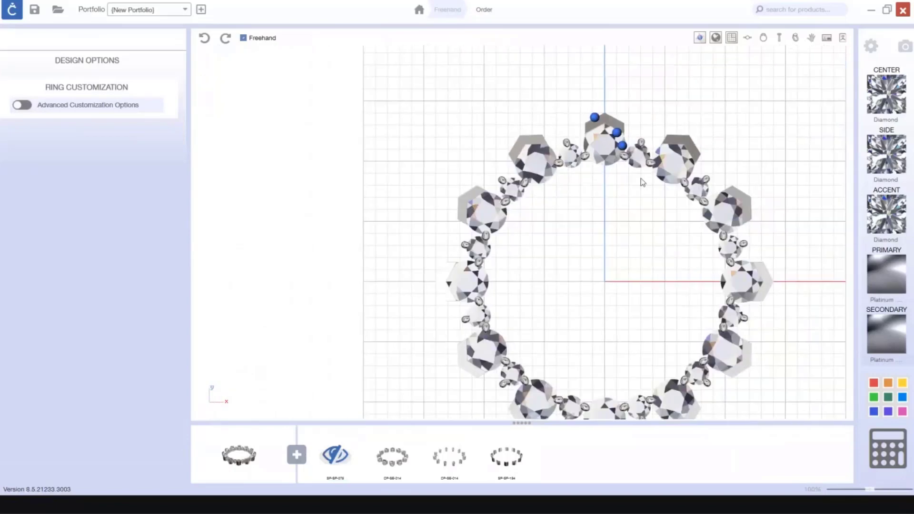
Add the round jump ring CP-BA-013 from the bail parts to the design
{"action": "left_click", "coordinate": [298, 460]}
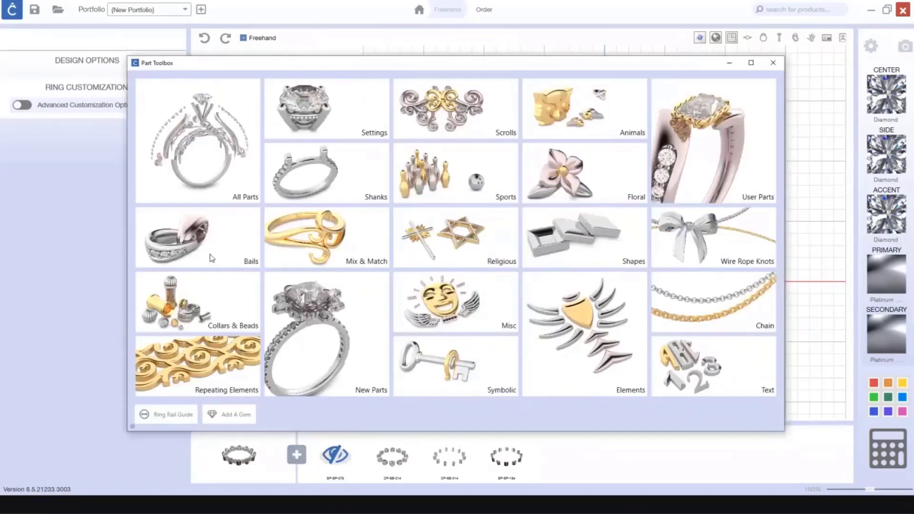
{"action": "left_click", "coordinate": [212, 258]}
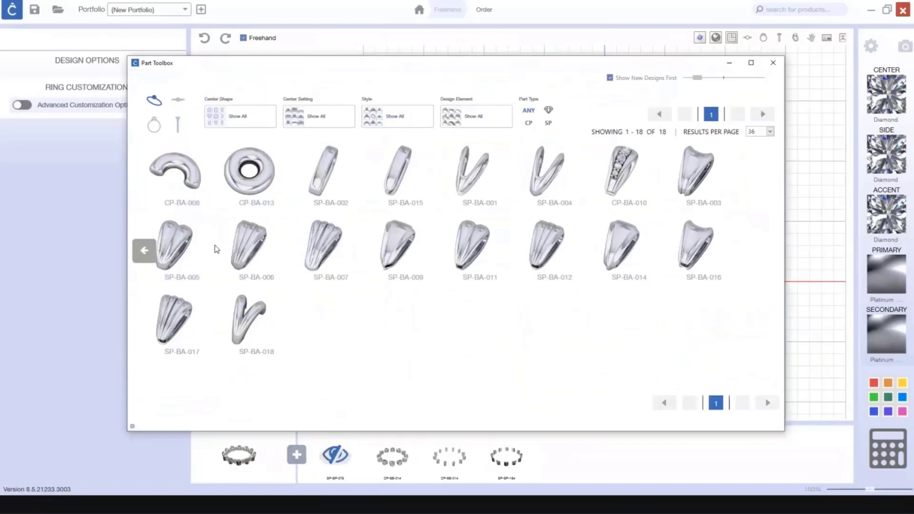
{"action": "left_click", "coordinate": [248, 195]}
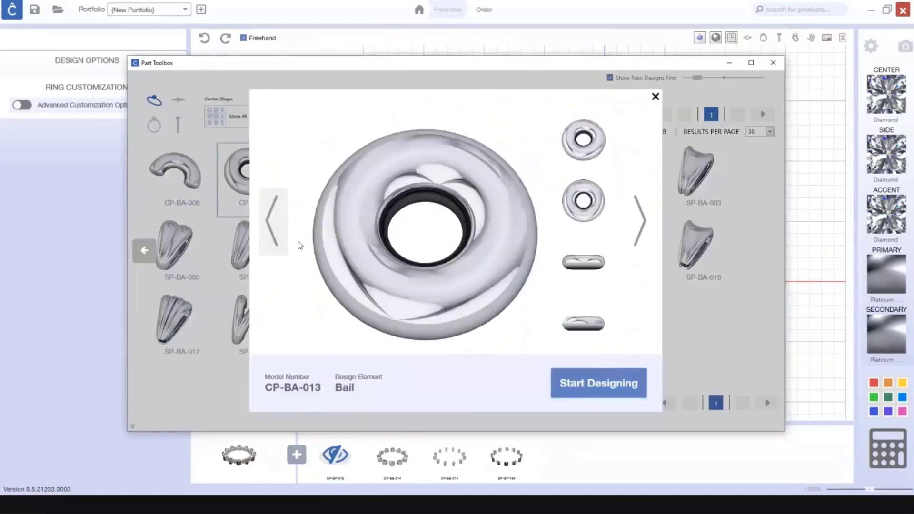
{"action": "left_click", "coordinate": [581, 385]}
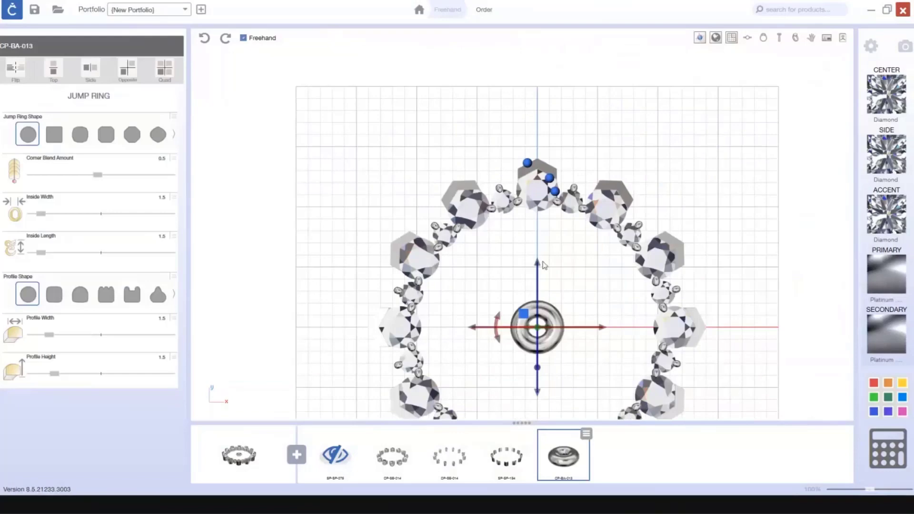
Move the jump ring from the centre to just outside the first large setting clockwise from the topmost one
{"action": "left_click_drag", "start_coordinate": [538, 263], "coordinate": [538, 216]}
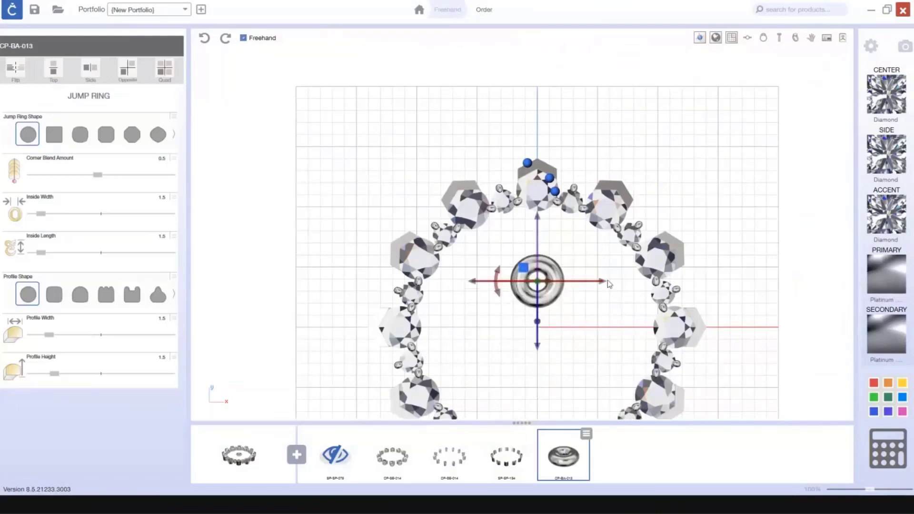
{"action": "left_click_drag", "start_coordinate": [609, 284], "coordinate": [641, 285]}
{"action": "left_click_drag", "start_coordinate": [573, 223], "coordinate": [714, 153]}
{"action": "left_click_drag", "start_coordinate": [646, 89], "coordinate": [646, 99]}
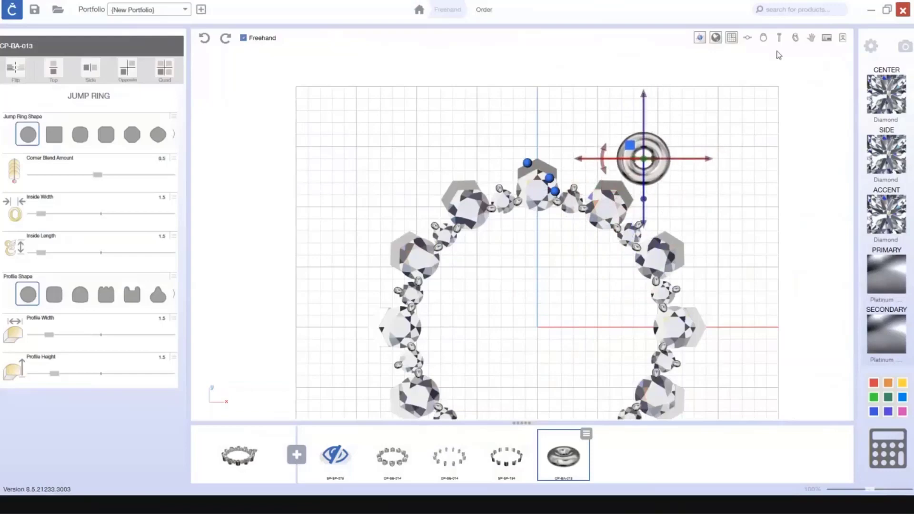
{"action": "middle_click_drag", "start_coordinate": [724, 190], "coordinate": [629, 253]}
{"action": "scroll", "coordinate": [629, 252], "scroll_direction": "up", "scroll_amount": 4}
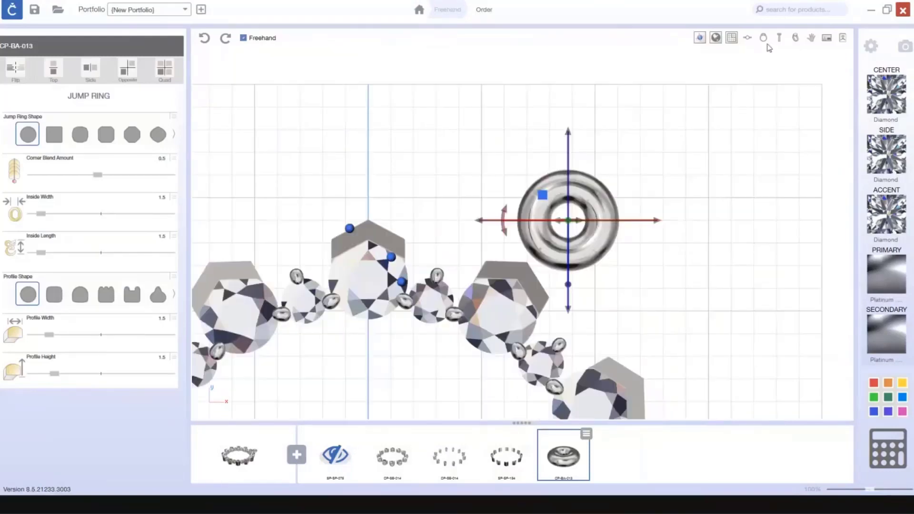
Rotate the jump ring upright so it stands on edge relative to the plane of the gem ring
{"action": "left_click", "coordinate": [794, 36]}
{"action": "scroll", "coordinate": [649, 220], "scroll_direction": "up", "scroll_amount": 5}
{"action": "middle_click_drag", "start_coordinate": [649, 220], "coordinate": [565, 227]}
{"action": "left_click_drag", "start_coordinate": [626, 255], "coordinate": [688, 300]}
{"action": "middle_click_drag", "start_coordinate": [734, 212], "coordinate": [748, 283]}
{"action": "left_click", "coordinate": [748, 38]}
{"action": "scroll", "coordinate": [604, 110], "scroll_direction": "up", "scroll_amount": 4}
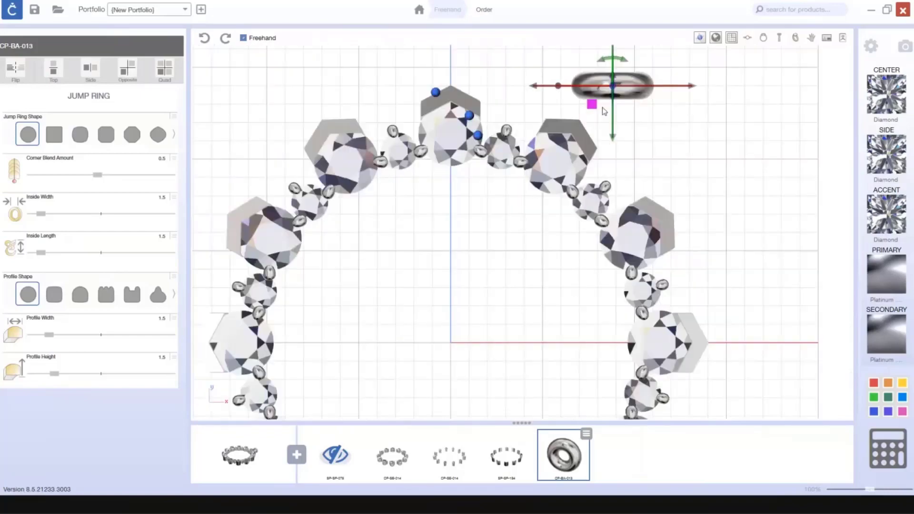
Turn the upright jump ring to 60° and move it radially in line against the adjacent chevron prong's outer corner
{"action": "right_click_drag", "start_coordinate": [603, 111], "coordinate": [609, 177]}
{"action": "left_click_drag", "start_coordinate": [617, 126], "coordinate": [592, 143]}
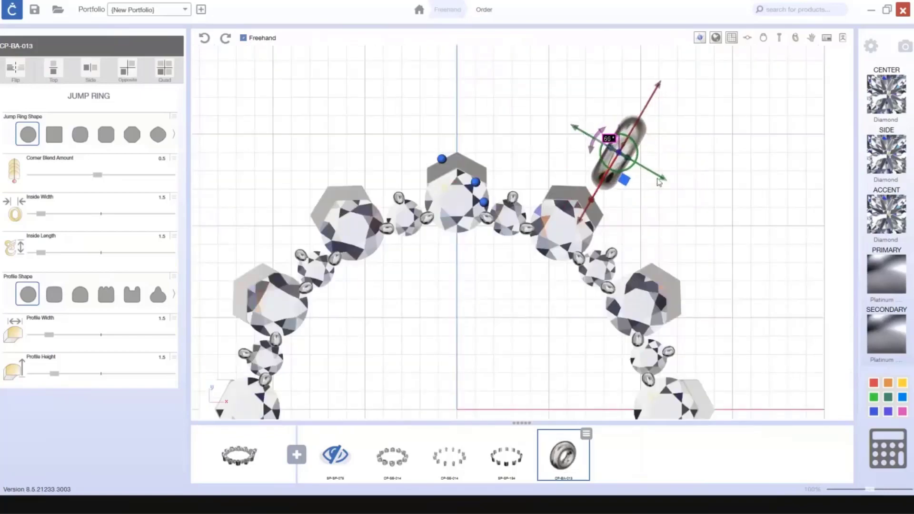
{"action": "left_click_drag", "start_coordinate": [661, 179], "coordinate": [650, 172]}
{"action": "scroll", "coordinate": [584, 186], "scroll_direction": "up", "scroll_amount": 5}
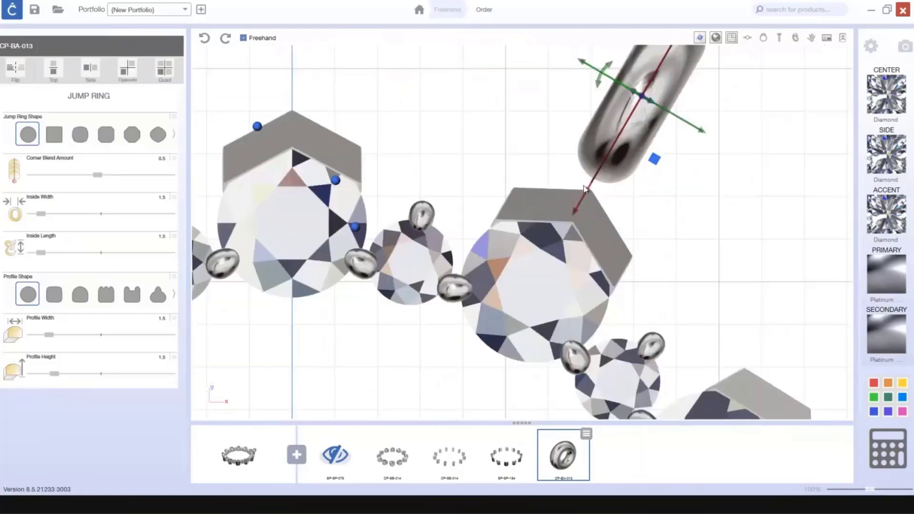
{"action": "scroll", "coordinate": [705, 143], "scroll_direction": "down", "scroll_amount": 2}
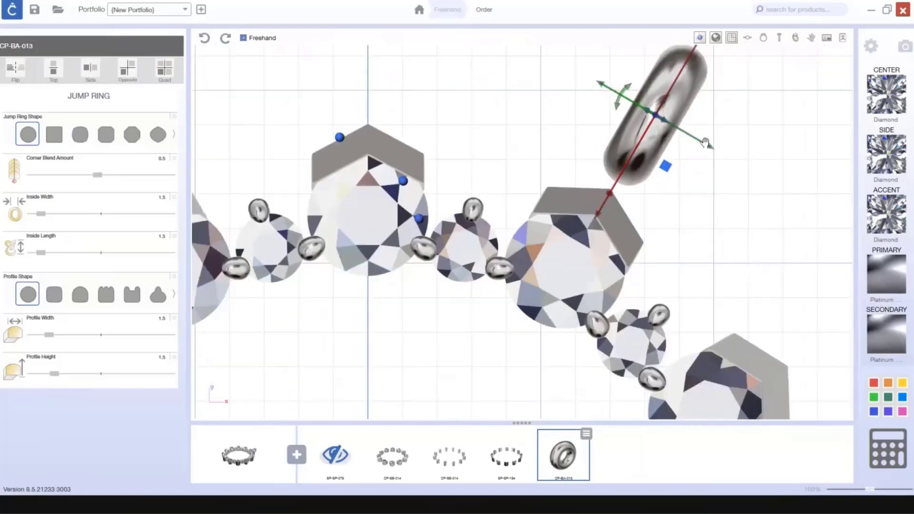
{"action": "right_click_drag", "start_coordinate": [705, 143], "coordinate": [699, 157]}
{"action": "left_click_drag", "start_coordinate": [591, 233], "coordinate": [572, 267]}
Set the jump ring's profile width and profile height to 1
{"action": "left_click", "coordinate": [796, 40]}
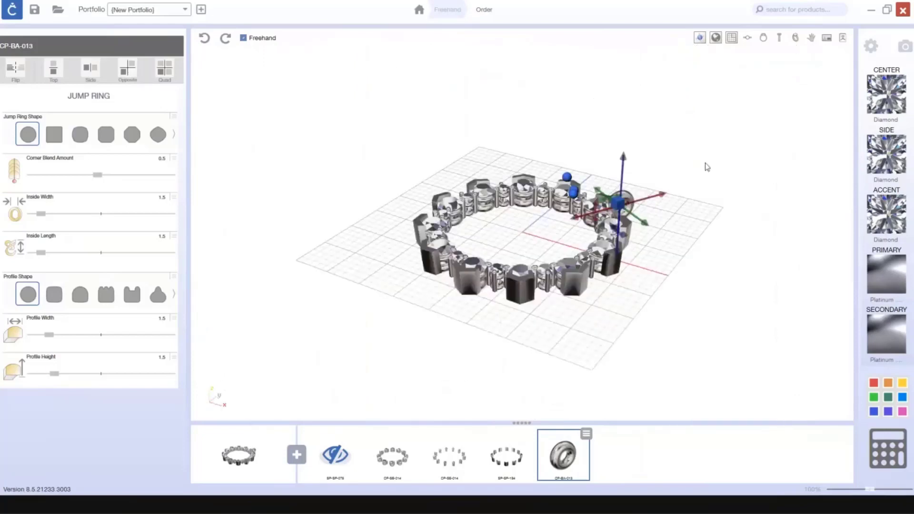
{"action": "scroll", "coordinate": [667, 196], "scroll_direction": "up", "scroll_amount": 4}
{"action": "right_click_drag", "start_coordinate": [681, 249], "coordinate": [641, 230]}
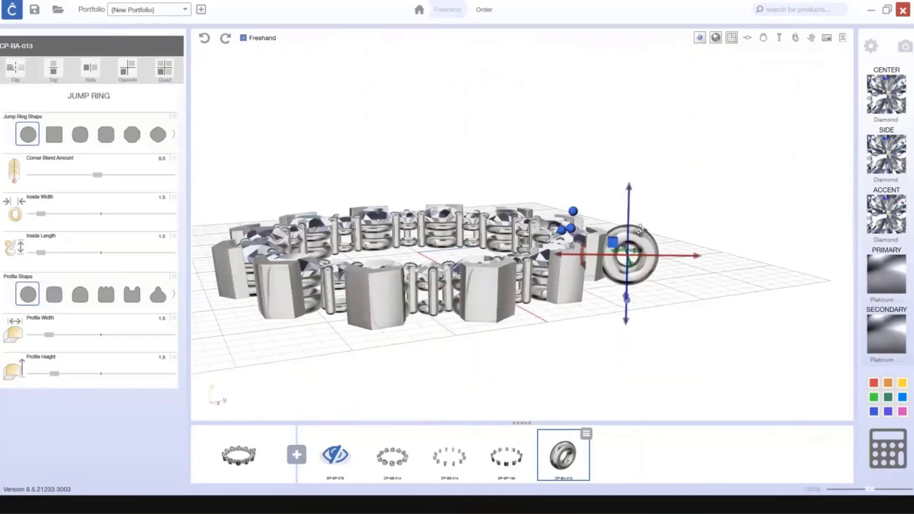
{"action": "left_click", "coordinate": [462, 183]}
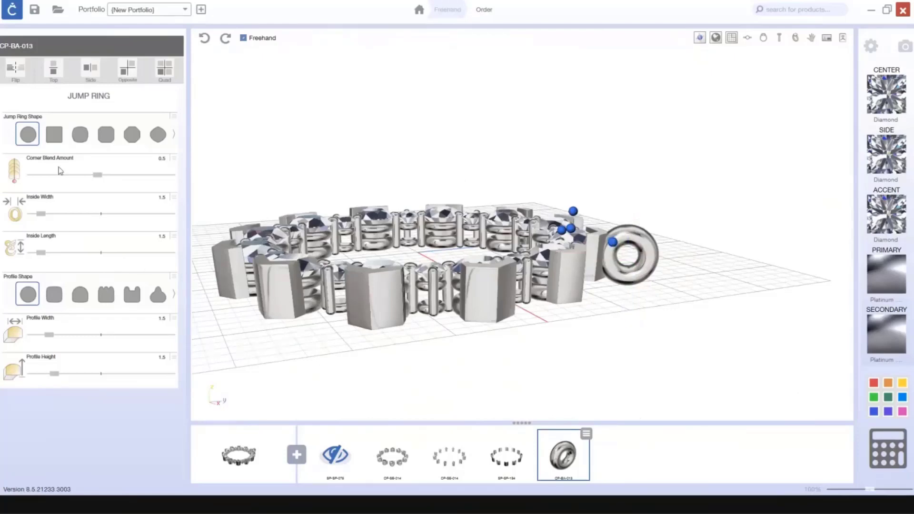
{"action": "left_click_drag", "start_coordinate": [48, 336], "coordinate": [30, 338]}
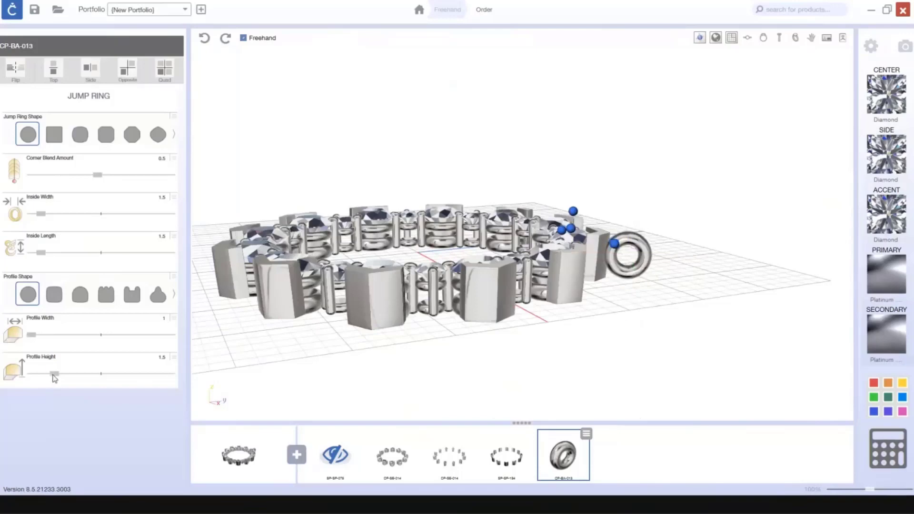
{"action": "left_click_drag", "start_coordinate": [54, 379], "coordinate": [30, 376]}
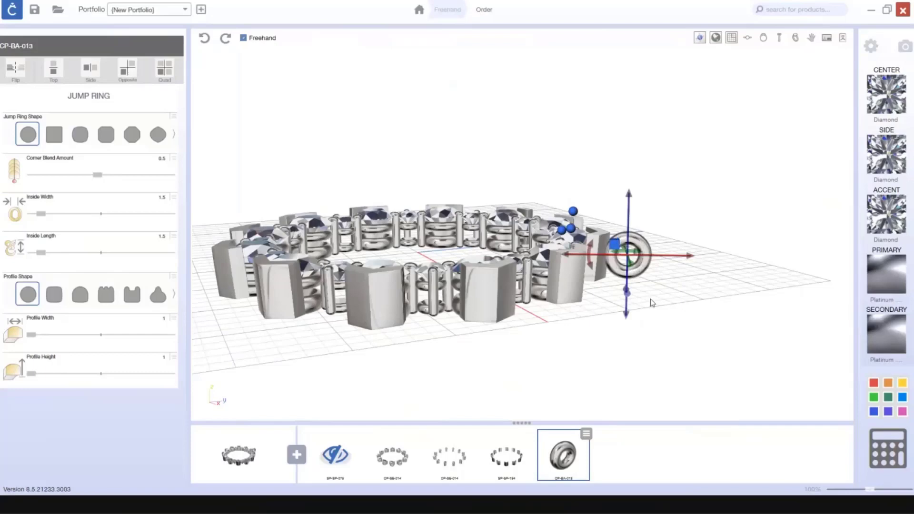
Reduce the jump ring's inside width and inside length to 1
{"action": "right_click_drag", "start_coordinate": [695, 300], "coordinate": [659, 267]}
{"action": "scroll", "coordinate": [656, 264], "scroll_direction": "up", "scroll_amount": 4}
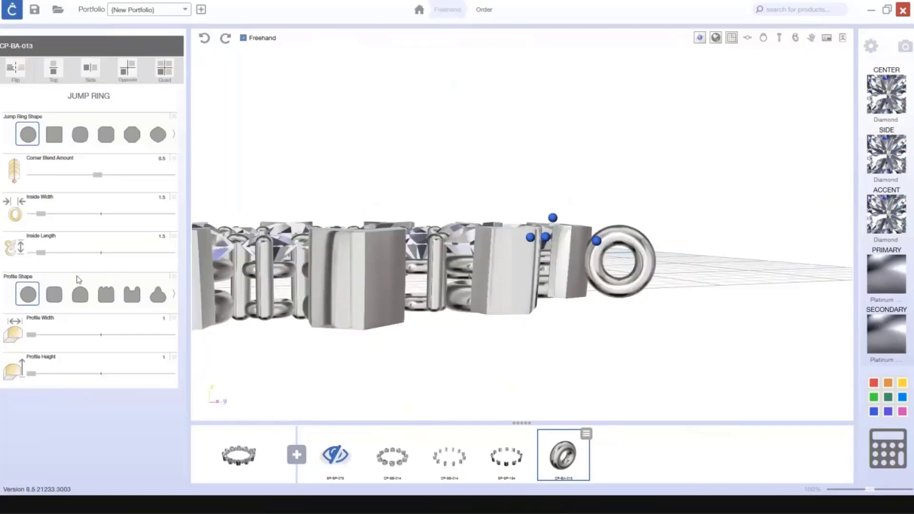
{"action": "mouse_move", "coordinate": [41, 214]}
{"action": "left_mouse_down"}
{"action": "mouse_move", "coordinate": [24, 215]}
{"action": "mouse_move", "coordinate": [36, 216]}
{"action": "left_mouse_up"}
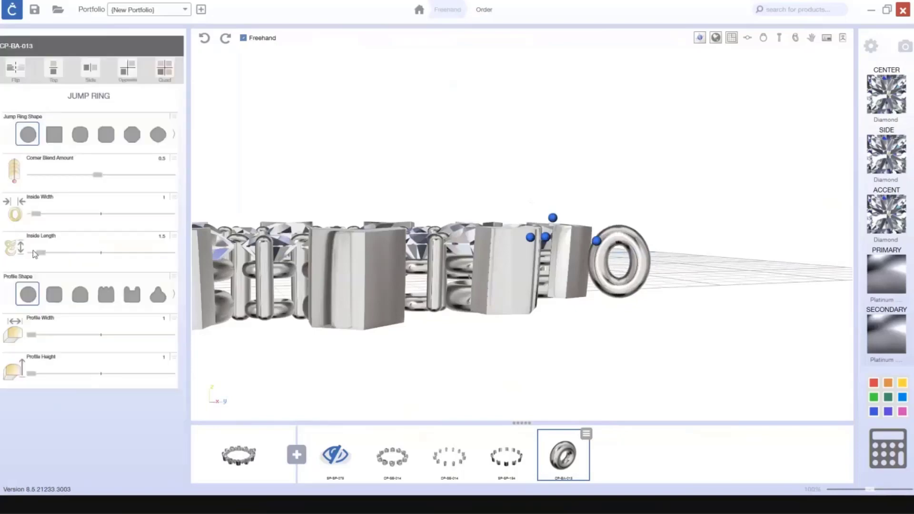
{"action": "left_click_drag", "start_coordinate": [42, 256], "coordinate": [38, 257]}
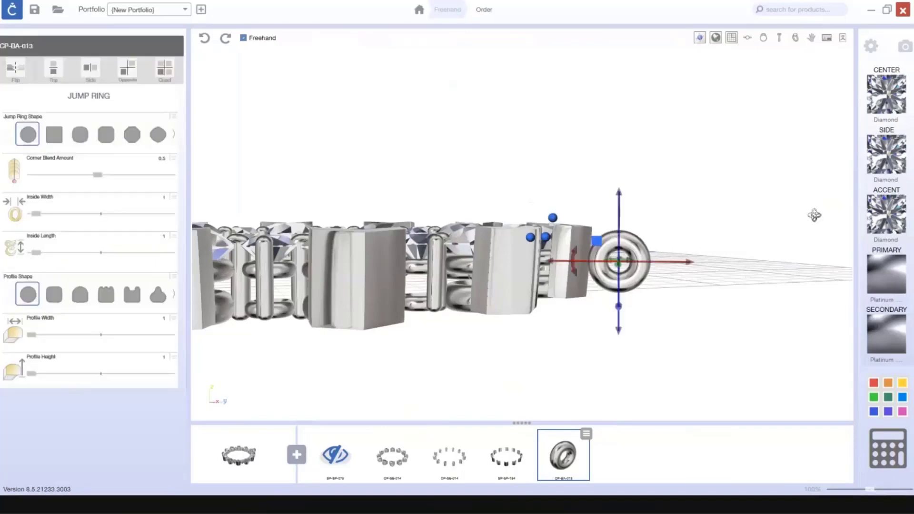
Move the smaller jump ring inward until it overlaps the outer face of the chevron prong
{"action": "right_click_drag", "start_coordinate": [814, 214], "coordinate": [771, 247]}
{"action": "scroll", "coordinate": [615, 291], "scroll_direction": "up", "scroll_amount": 3}
{"action": "left_click_drag", "start_coordinate": [688, 278], "coordinate": [670, 279]}
{"action": "right_click_drag", "start_coordinate": [657, 314], "coordinate": [687, 297]}
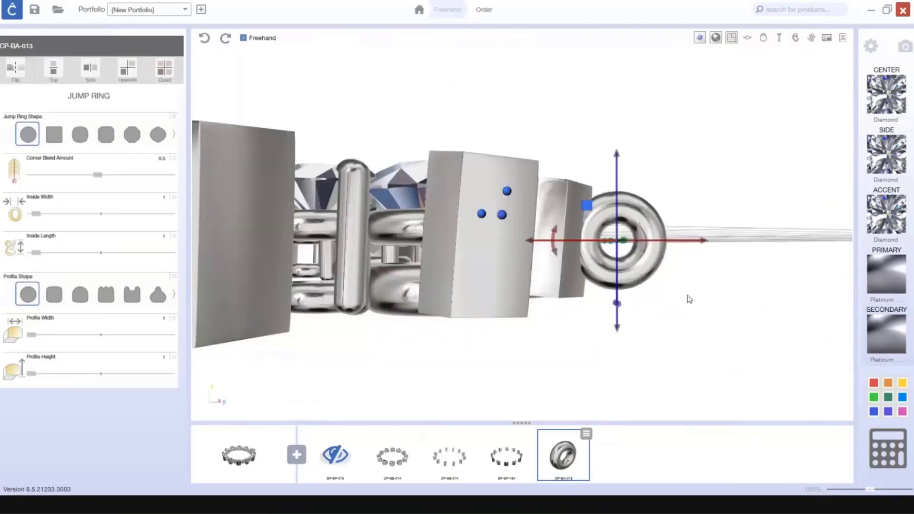
{"action": "scroll", "coordinate": [684, 289], "scroll_direction": "down", "scroll_amount": 4}
{"action": "left_click", "coordinate": [697, 202]}
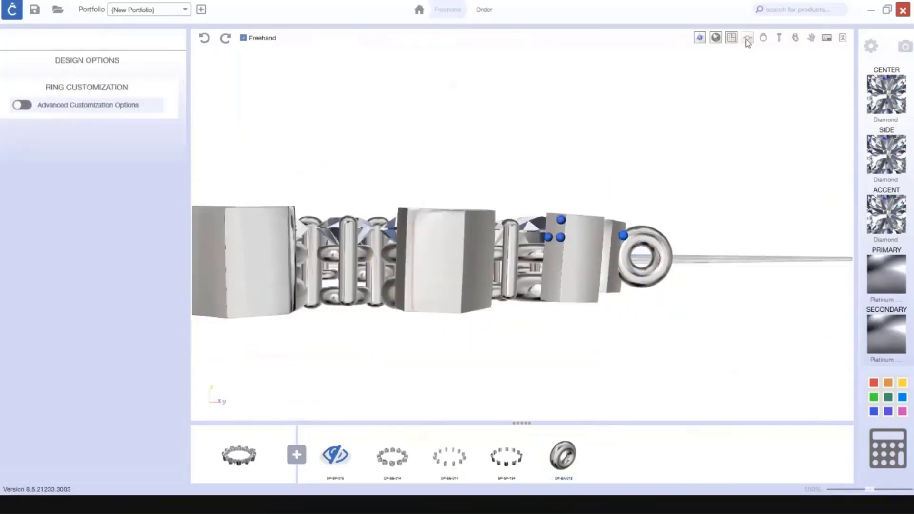
Mirror the jump ring to the opposite side of the vertical centre line
{"action": "left_click", "coordinate": [747, 38]}
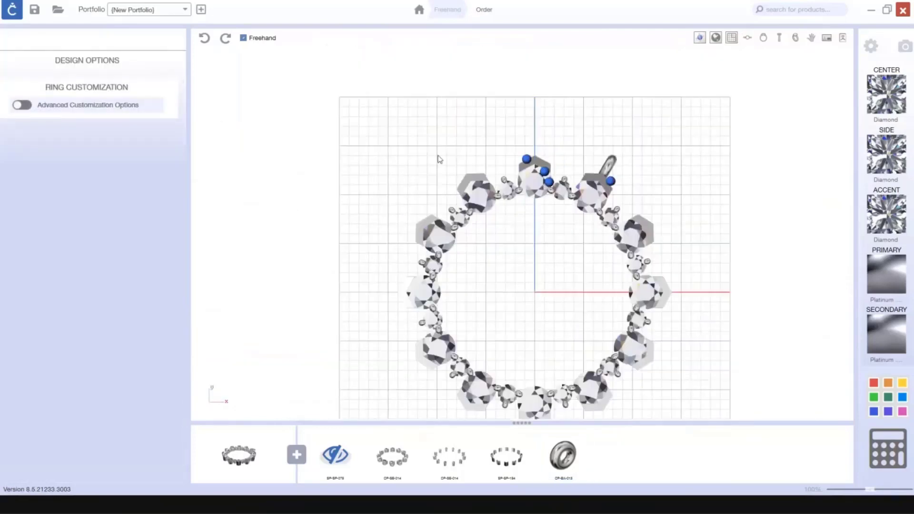
{"action": "scroll", "coordinate": [464, 168], "scroll_direction": "up", "scroll_amount": 3}
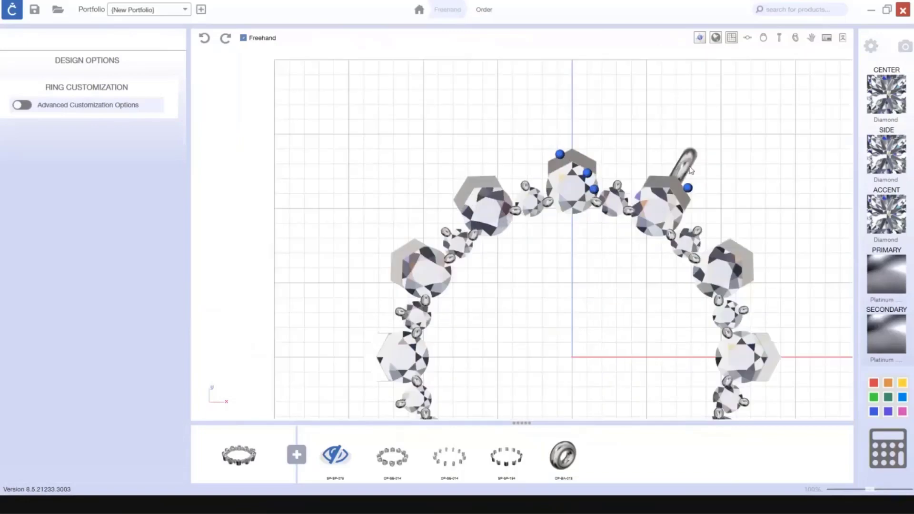
{"action": "left_click", "coordinate": [690, 169]}
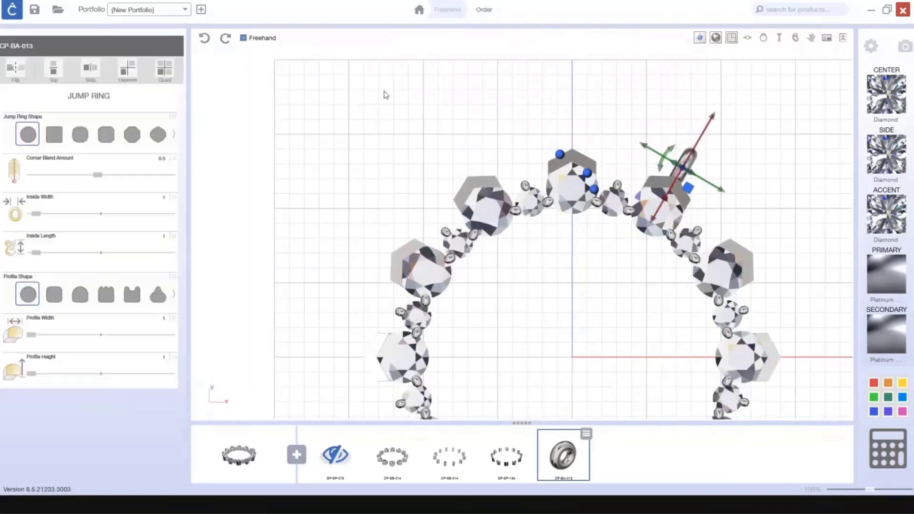
{"action": "left_click", "coordinate": [88, 70]}
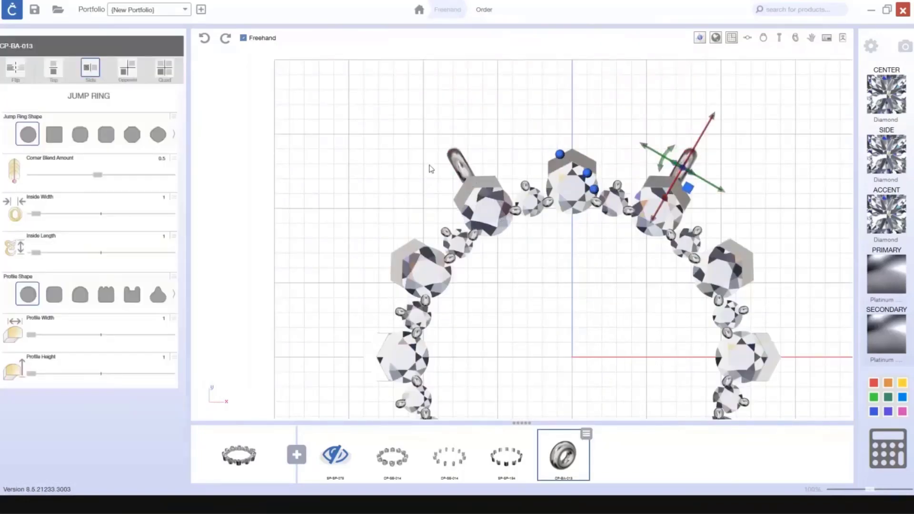
{"action": "left_click", "coordinate": [776, 163]}
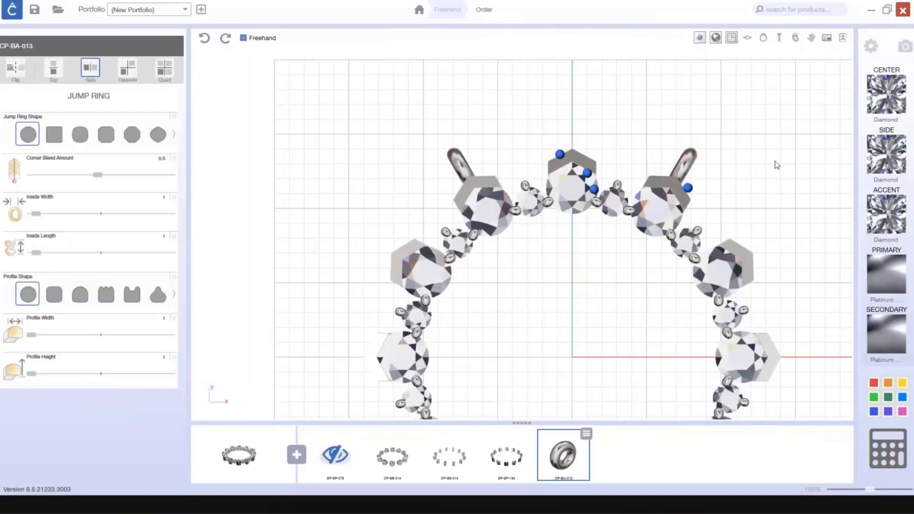
{"action": "scroll", "coordinate": [824, 234], "scroll_direction": "down", "scroll_amount": 5}
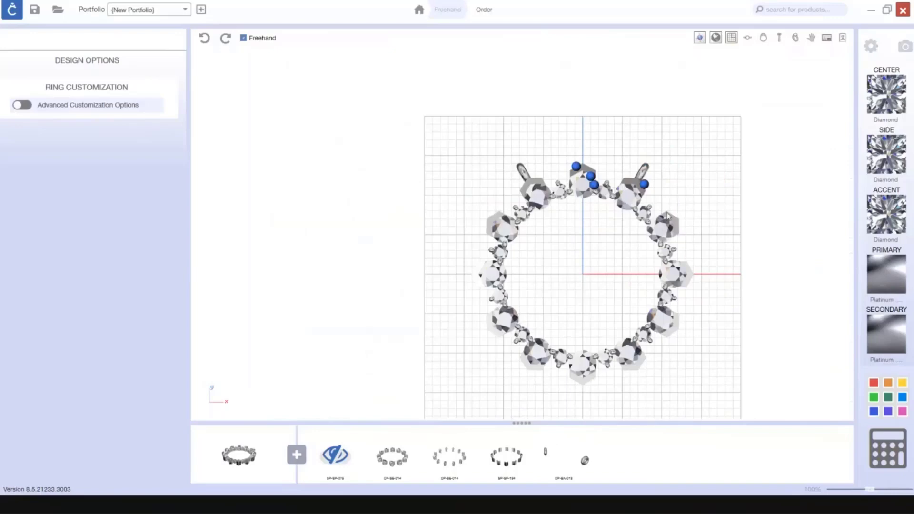
Add the Cable 1.25mm chain CP-CH-005 from the chain parts to the design
{"action": "left_click", "coordinate": [297, 455]}
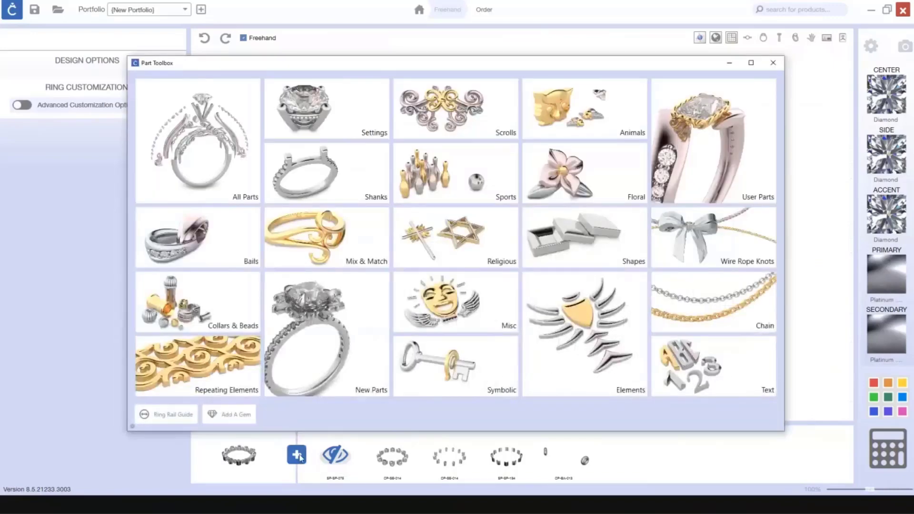
{"action": "left_click", "coordinate": [738, 314]}
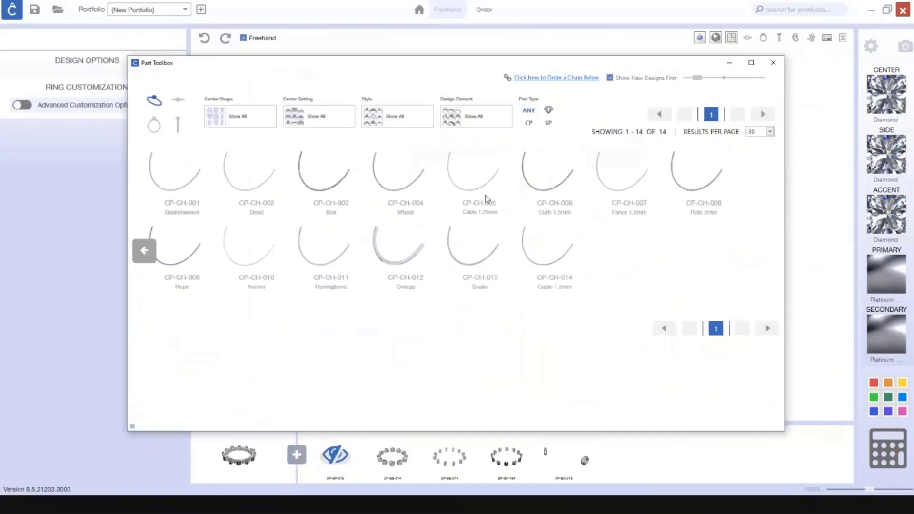
{"action": "left_click", "coordinate": [487, 198]}
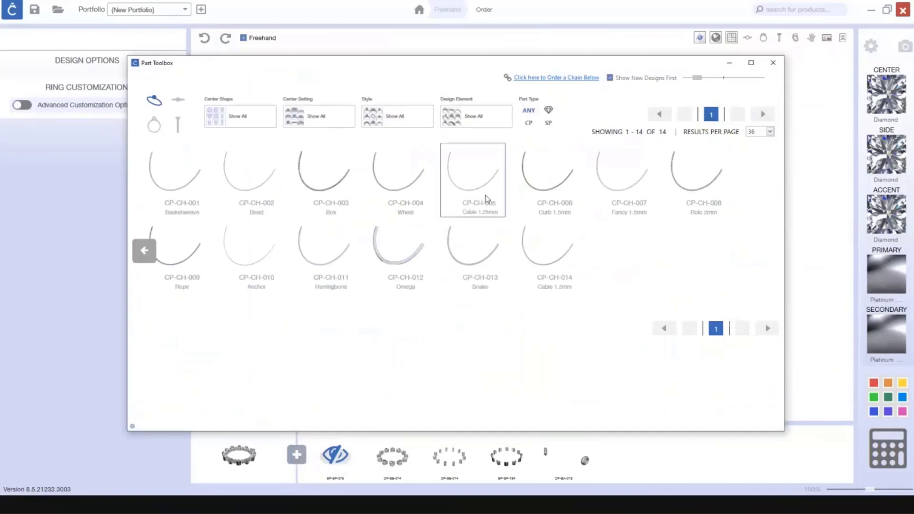
{"action": "left_click", "coordinate": [487, 198]}
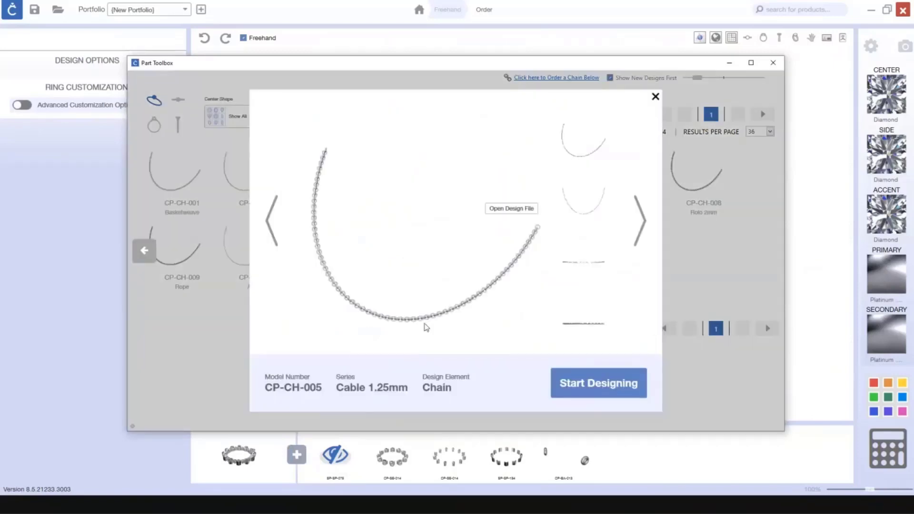
{"action": "left_click", "coordinate": [593, 389]}
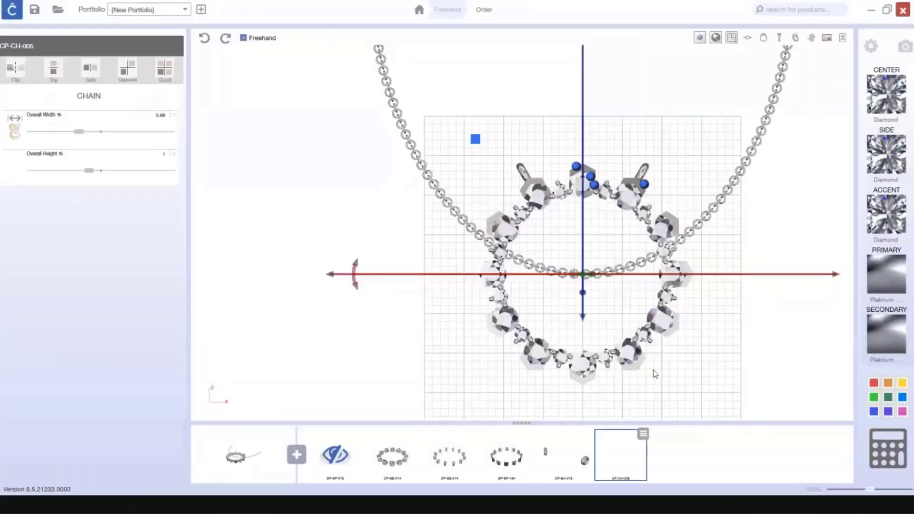
Rotate the chain counter-clockwise and move it diagonally up and to the right, clear of the pendant circle
{"action": "right_click_drag", "start_coordinate": [762, 155], "coordinate": [745, 188]}
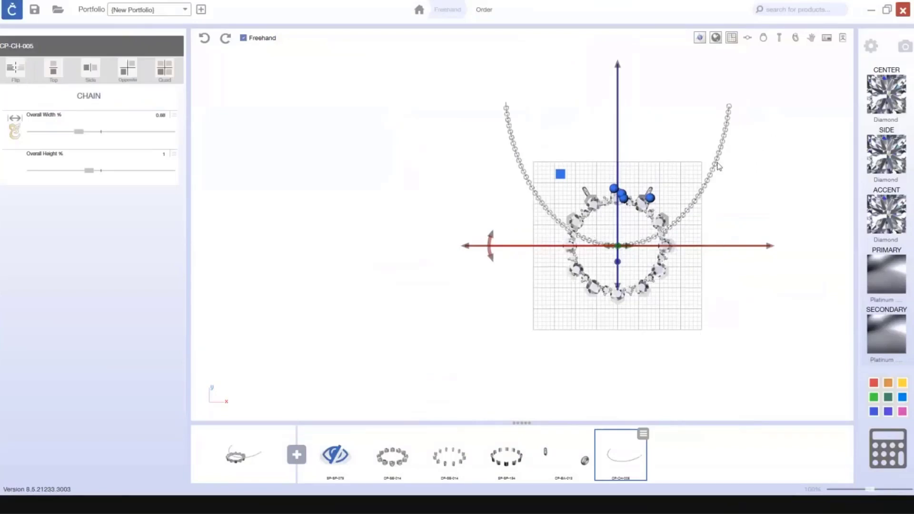
{"action": "middle_click_drag", "start_coordinate": [698, 242], "coordinate": [629, 322]}
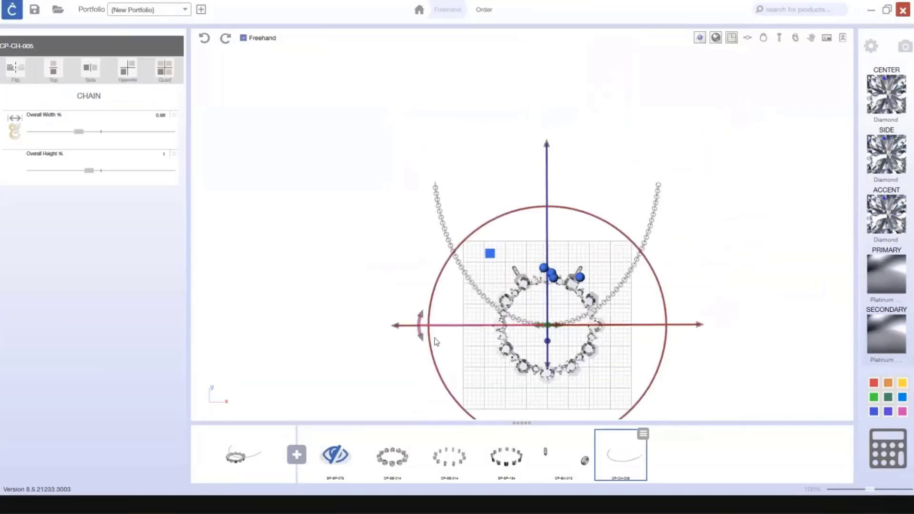
{"action": "left_click_drag", "start_coordinate": [434, 342], "coordinate": [519, 376]}
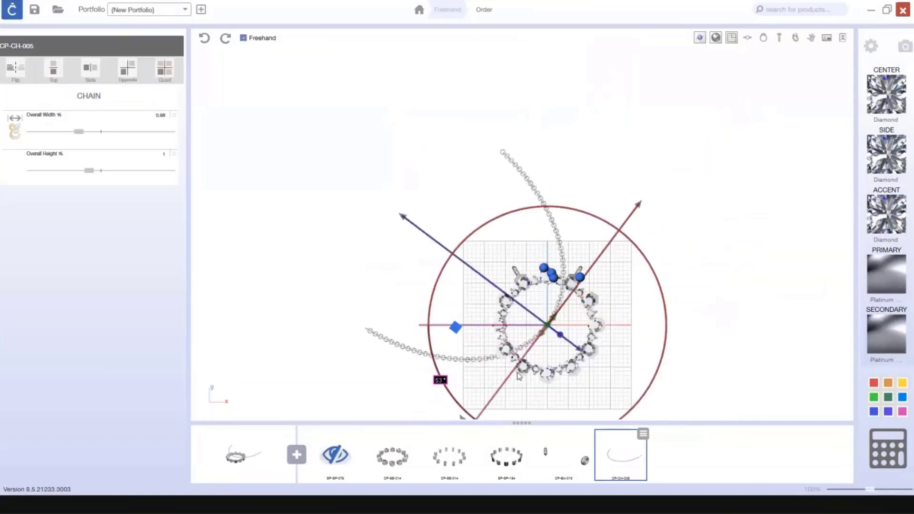
{"action": "left_click_drag", "start_coordinate": [638, 204], "coordinate": [765, 125]}
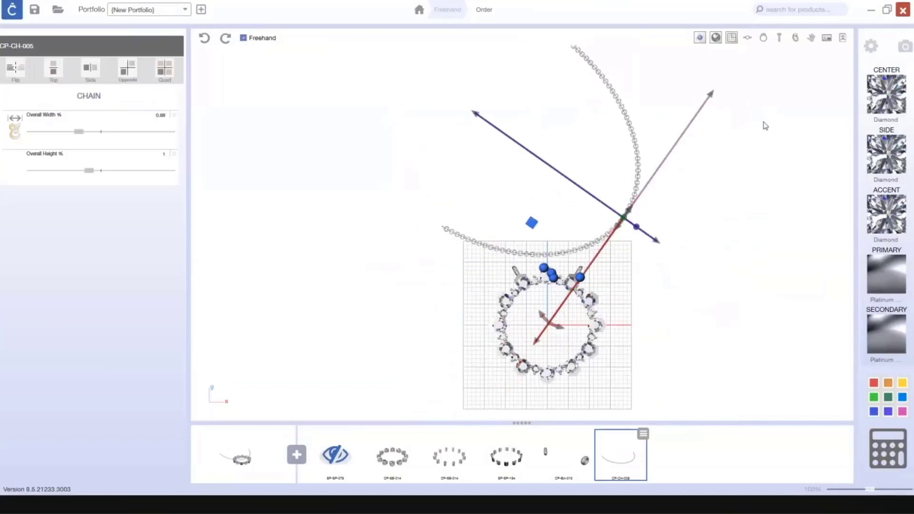
Rotate the chain a further 55° counter-clockwise so its lower end points towards the pendant
{"action": "scroll", "coordinate": [532, 204], "scroll_direction": "up", "scroll_amount": 3}
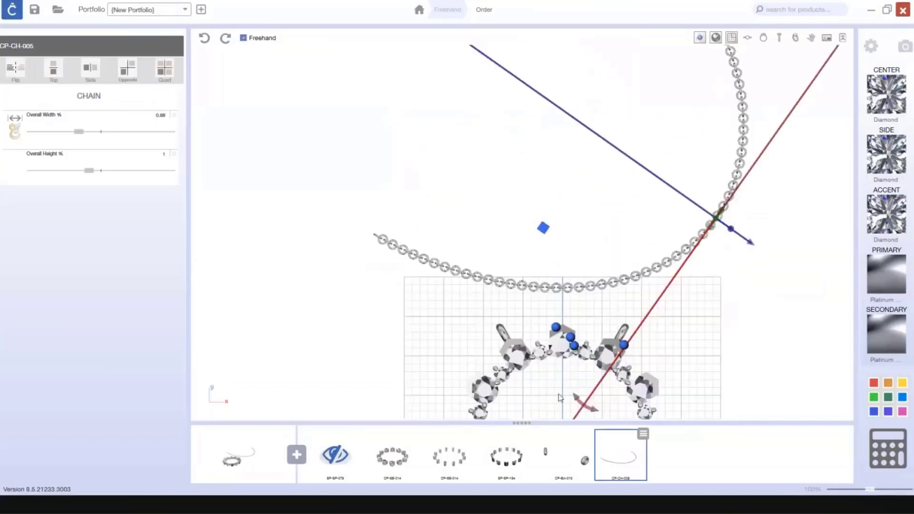
{"action": "right_click_drag", "start_coordinate": [561, 398], "coordinate": [534, 355]}
{"action": "left_click_drag", "start_coordinate": [570, 368], "coordinate": [747, 339]}
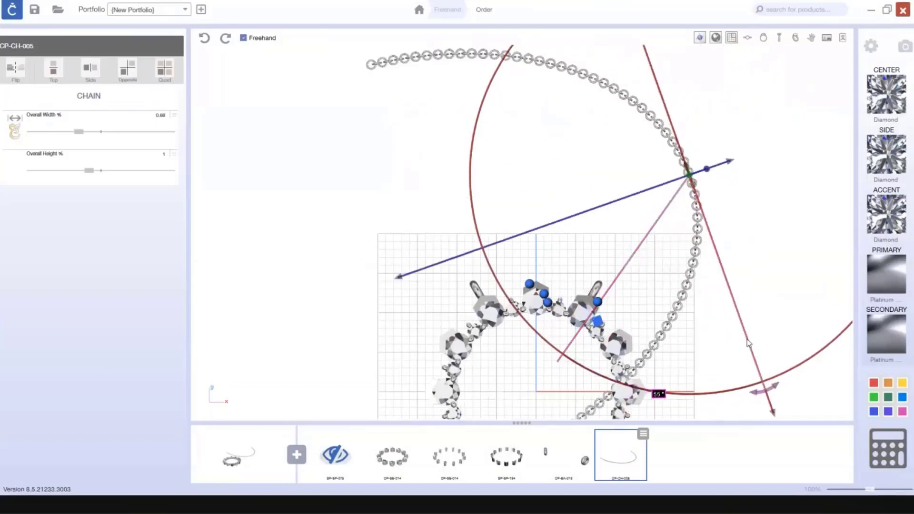
{"action": "scroll", "coordinate": [746, 339], "scroll_direction": "down", "scroll_amount": 2}
Move the chain along both of its axes until its lower end meets the pendant's right jump ring
{"action": "left_click_drag", "start_coordinate": [767, 401], "coordinate": [757, 330]}
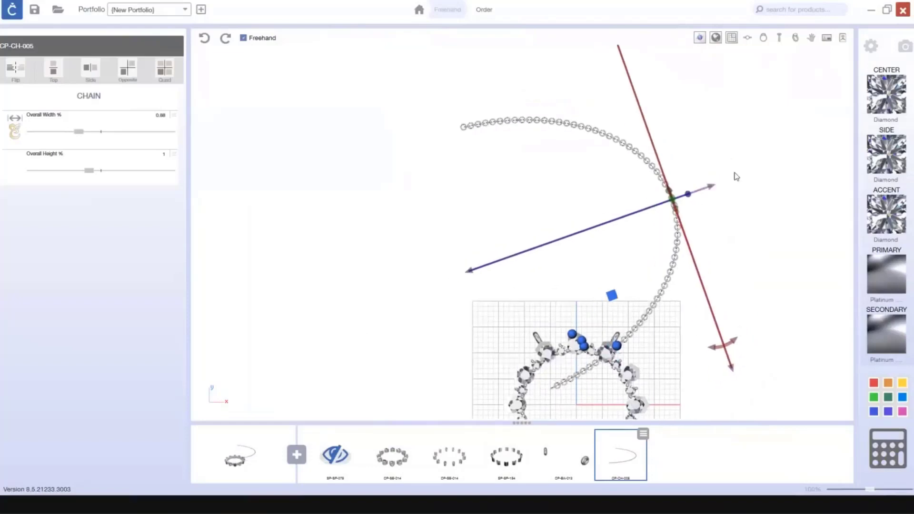
{"action": "left_click_drag", "start_coordinate": [736, 176], "coordinate": [744, 175]}
{"action": "left_click_drag", "start_coordinate": [765, 364], "coordinate": [768, 330]}
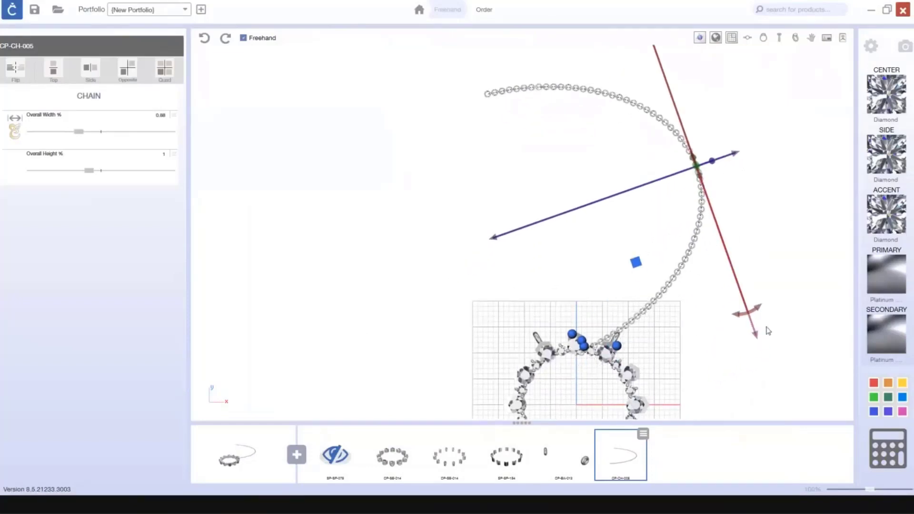
{"action": "left_click_drag", "start_coordinate": [742, 151], "coordinate": [772, 133]}
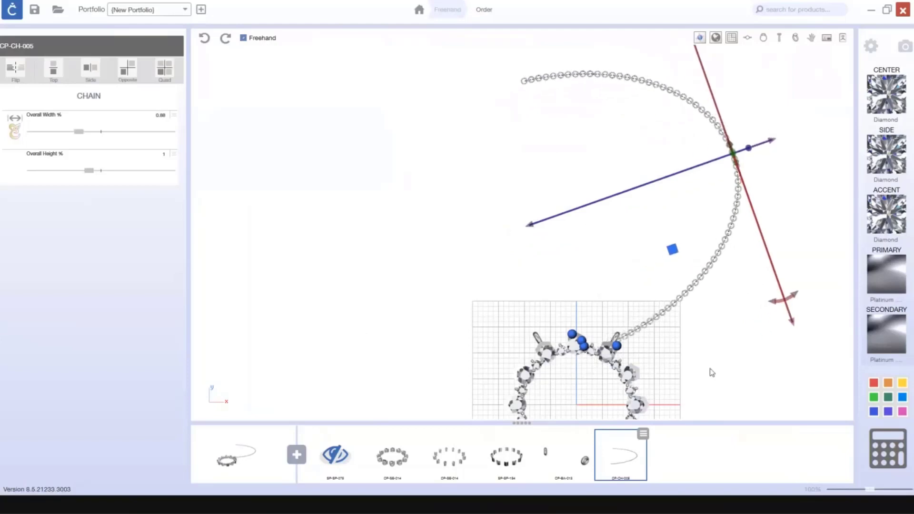
Fine-tune the chain's position along both axes so its last link sits on the tip of the right jump ring
{"action": "middle_click_drag", "start_coordinate": [717, 358], "coordinate": [686, 370]}
{"action": "scroll", "coordinate": [672, 353], "scroll_direction": "up", "scroll_amount": 3}
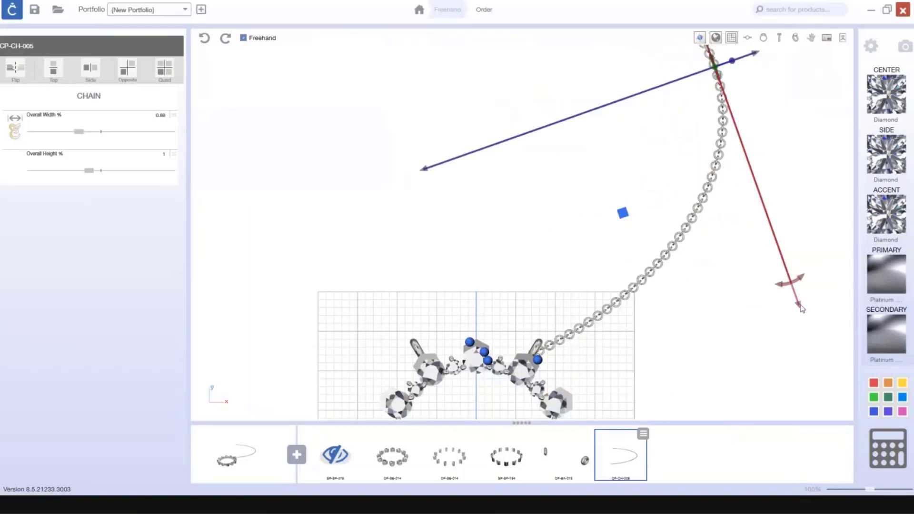
{"action": "left_click_drag", "start_coordinate": [802, 309], "coordinate": [805, 296]}
{"action": "middle_click_drag", "start_coordinate": [775, 107], "coordinate": [751, 120]}
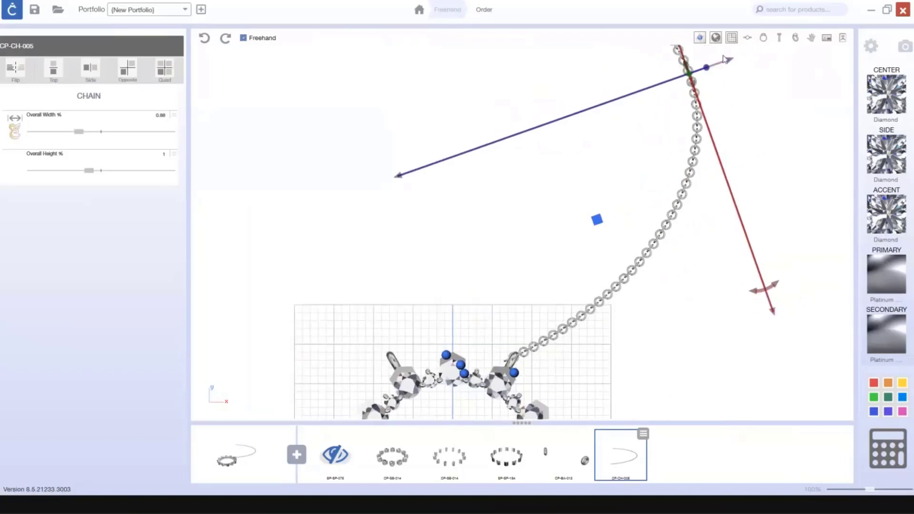
{"action": "left_click_drag", "start_coordinate": [729, 60], "coordinate": [744, 59]}
Turn the chain so it rises more steeply from the right jump ring, and nudge its last link back onto the ring
{"action": "scroll", "coordinate": [722, 240], "scroll_direction": "down", "scroll_amount": 5}
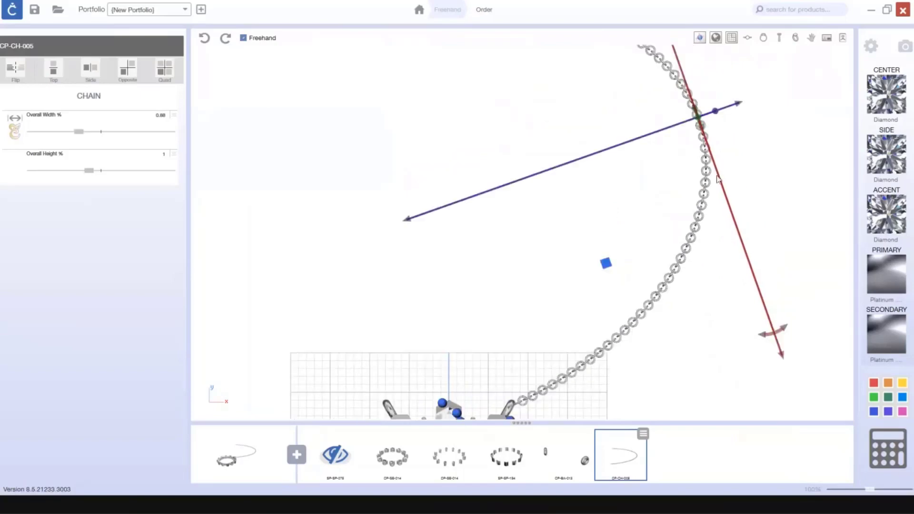
{"action": "left_click_drag", "start_coordinate": [722, 240], "coordinate": [718, 198]}
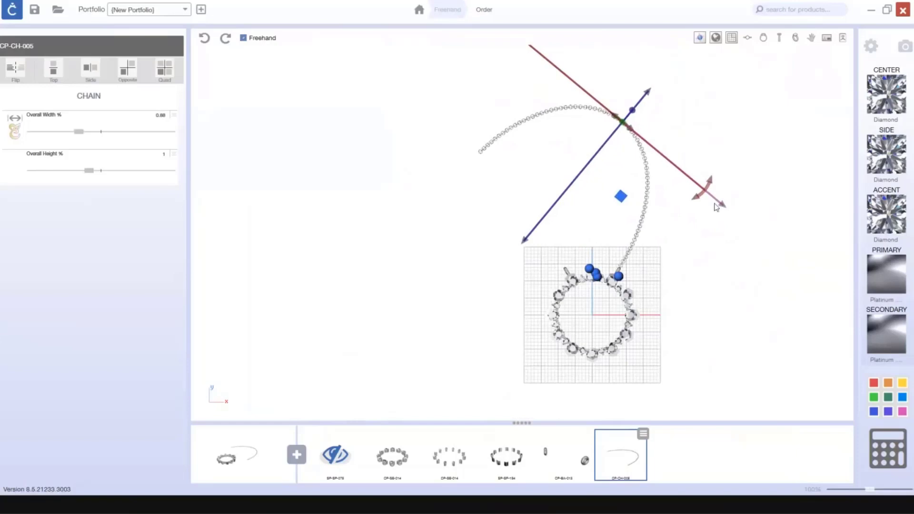
{"action": "scroll", "coordinate": [633, 272], "scroll_direction": "up", "scroll_amount": 5}
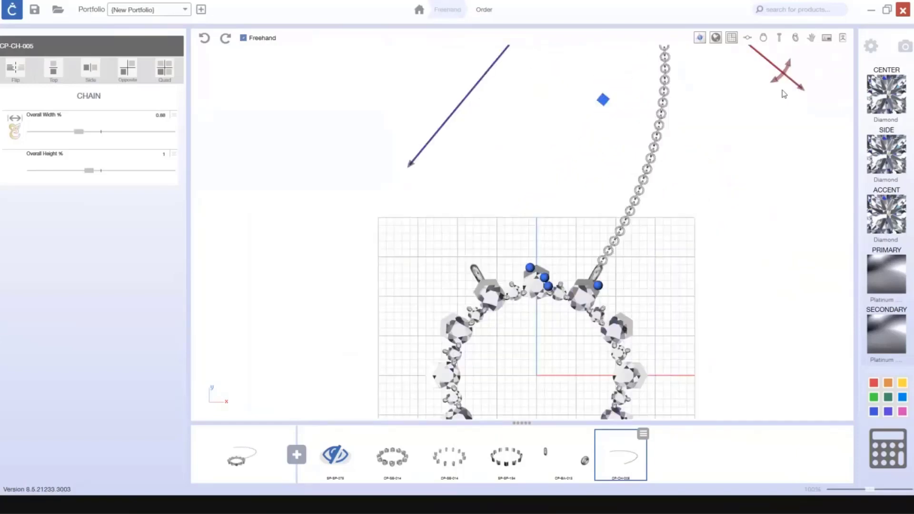
{"action": "left_click_drag", "start_coordinate": [800, 89], "coordinate": [803, 92]}
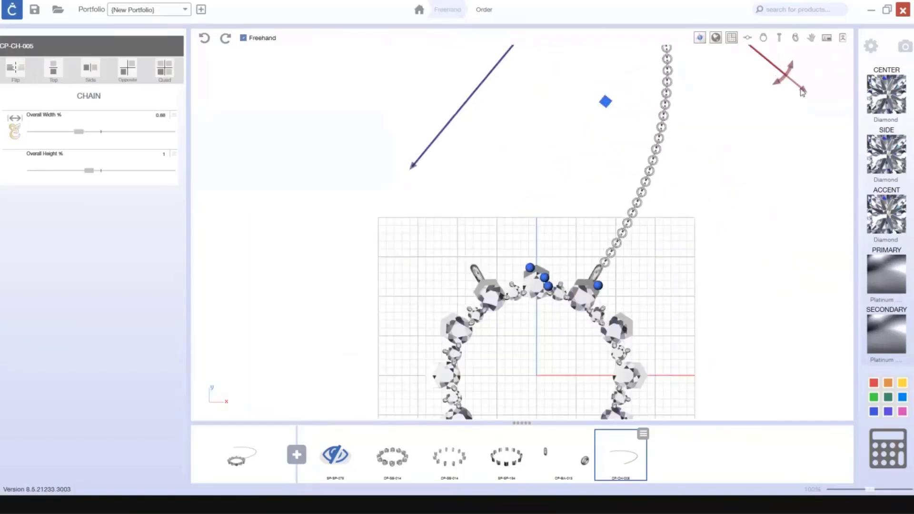
{"action": "scroll", "coordinate": [676, 190], "scroll_direction": "down", "scroll_amount": 5}
{"action": "scroll", "coordinate": [619, 241], "scroll_direction": "up", "scroll_amount": 5}
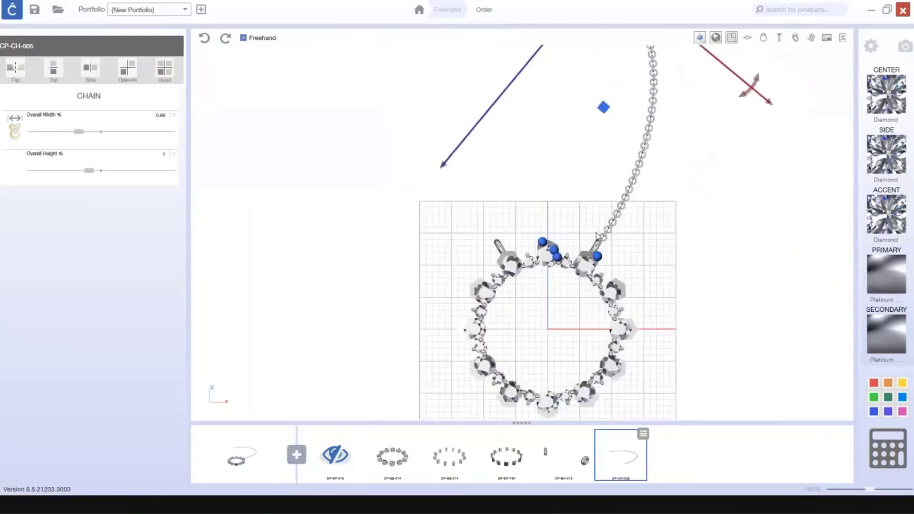
Mirror the chain side to side so a matching strand runs from the left jump ring
{"action": "left_click", "coordinate": [620, 208]}
{"action": "left_click", "coordinate": [89, 75]}
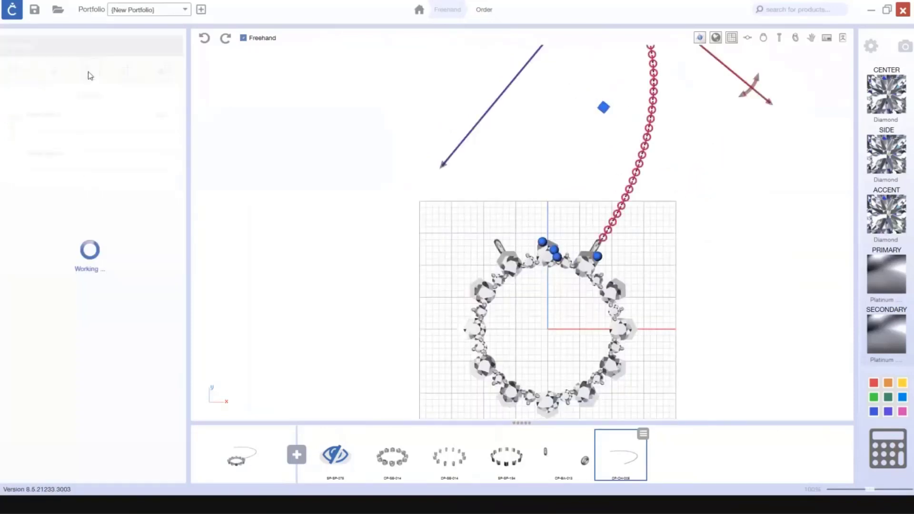
{"action": "left_click_drag", "start_coordinate": [683, 253], "coordinate": [709, 231]}
{"action": "right_click_drag", "start_coordinate": [709, 230], "coordinate": [691, 274]}
{"action": "scroll", "coordinate": [713, 209], "scroll_direction": "down", "scroll_amount": 4}
{"action": "scroll", "coordinate": [657, 257], "scroll_direction": "up", "scroll_amount": 5}
{"action": "right_click_drag", "start_coordinate": [667, 304], "coordinate": [723, 218]}
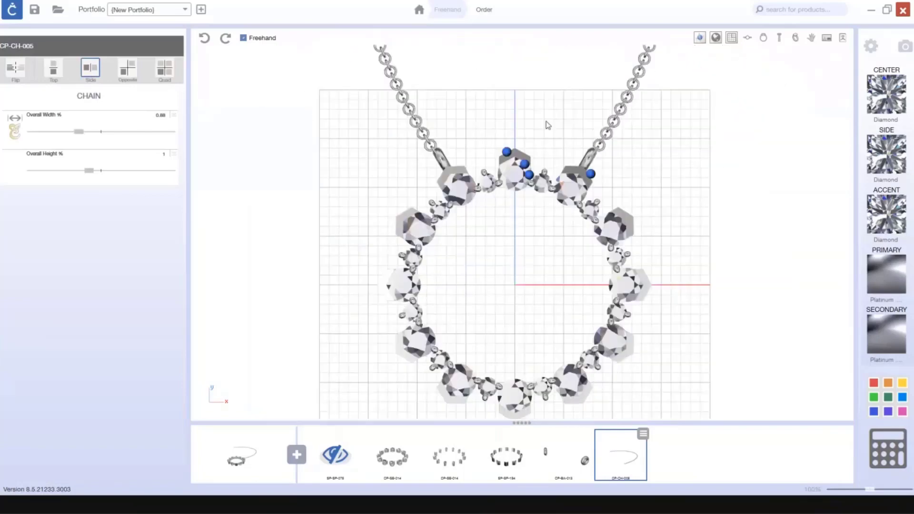
{"action": "right_click_drag", "start_coordinate": [708, 255], "coordinate": [719, 229]}
{"action": "scroll", "coordinate": [720, 233], "scroll_direction": "down", "scroll_amount": 1}
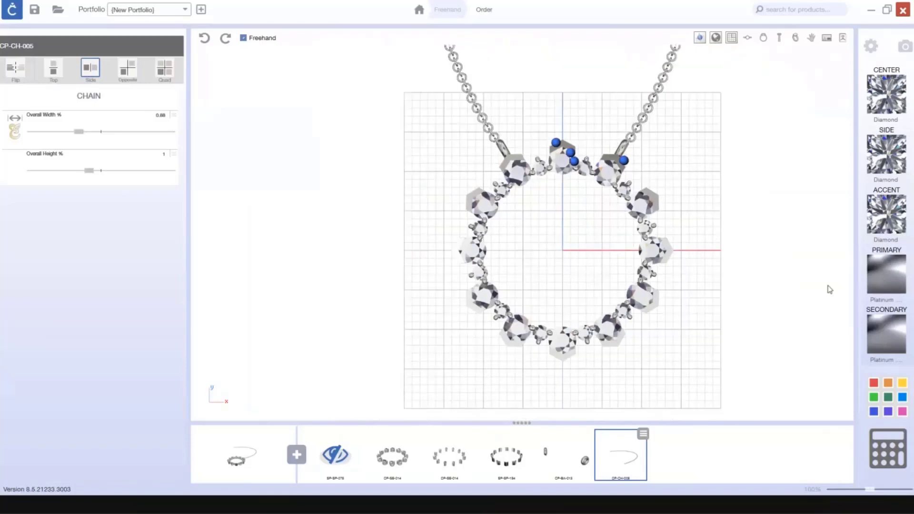
Change both the primary and the secondary metal of the design to 14K rose gold (14KR)
{"action": "left_click", "coordinate": [887, 268]}
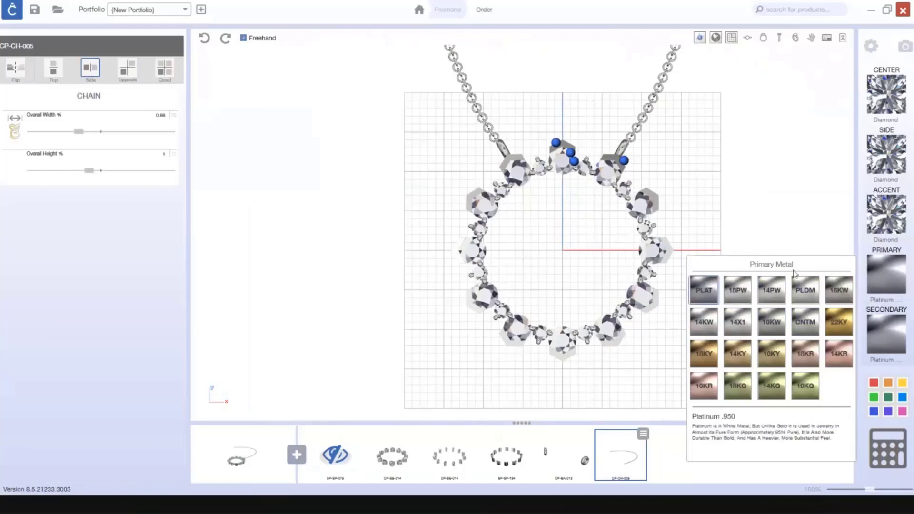
{"action": "left_click", "coordinate": [843, 363]}
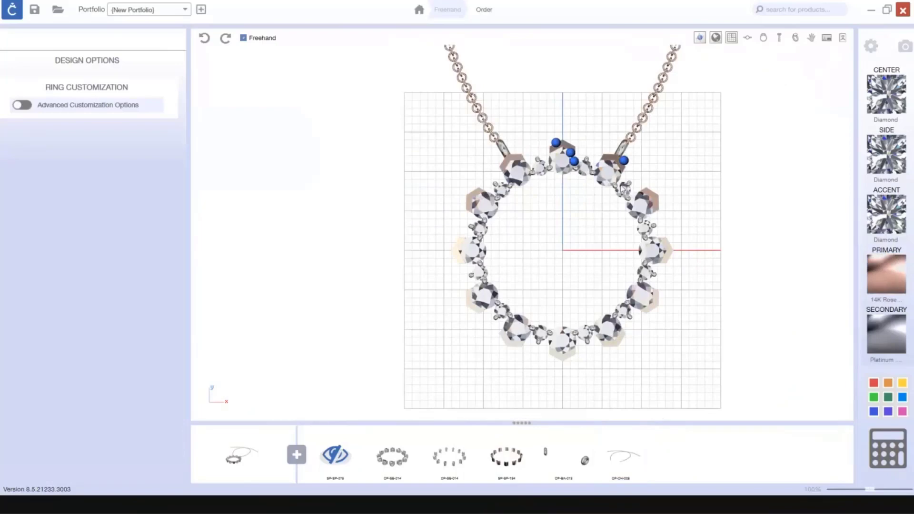
{"action": "left_click", "coordinate": [880, 338]}
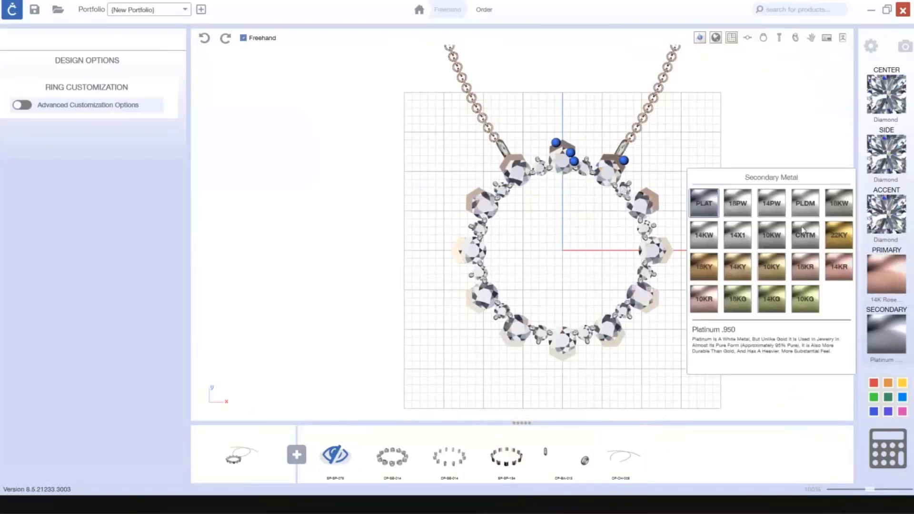
{"action": "left_click", "coordinate": [838, 273]}
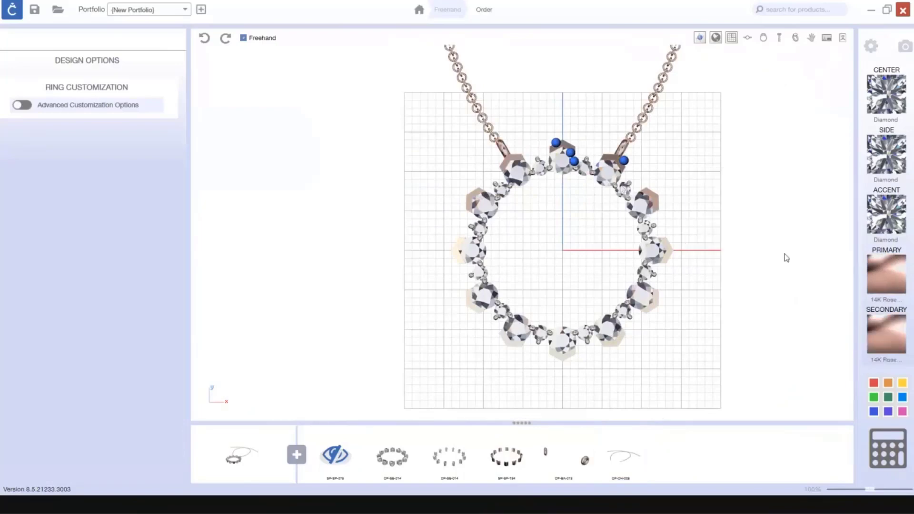
Hide the blue control points and examine the finished pendant and chain in the perspective view
{"action": "scroll", "coordinate": [786, 258], "scroll_direction": "down", "scroll_amount": 3}
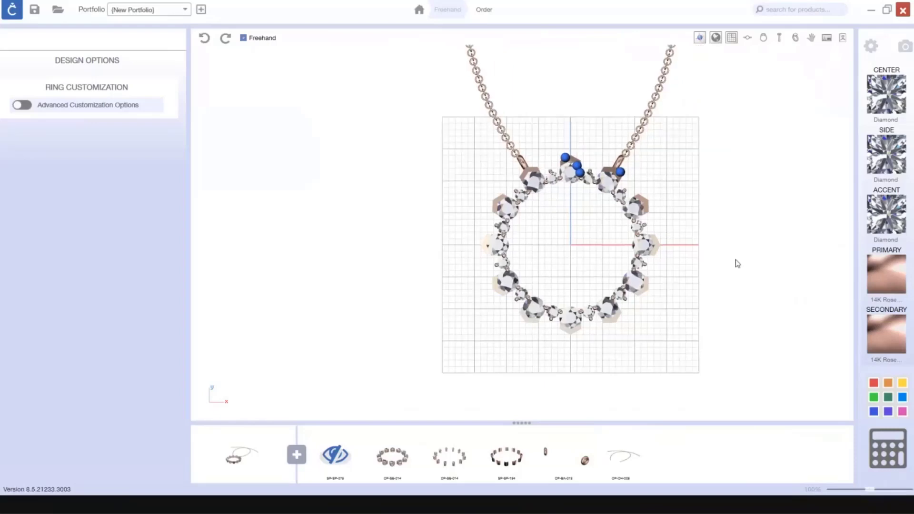
{"action": "left_click", "coordinate": [699, 38]}
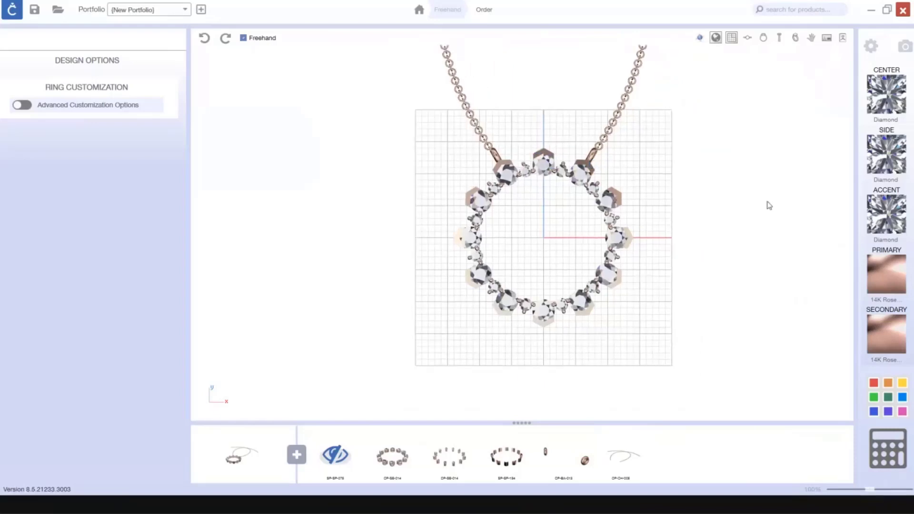
{"action": "left_click", "coordinate": [779, 38]}
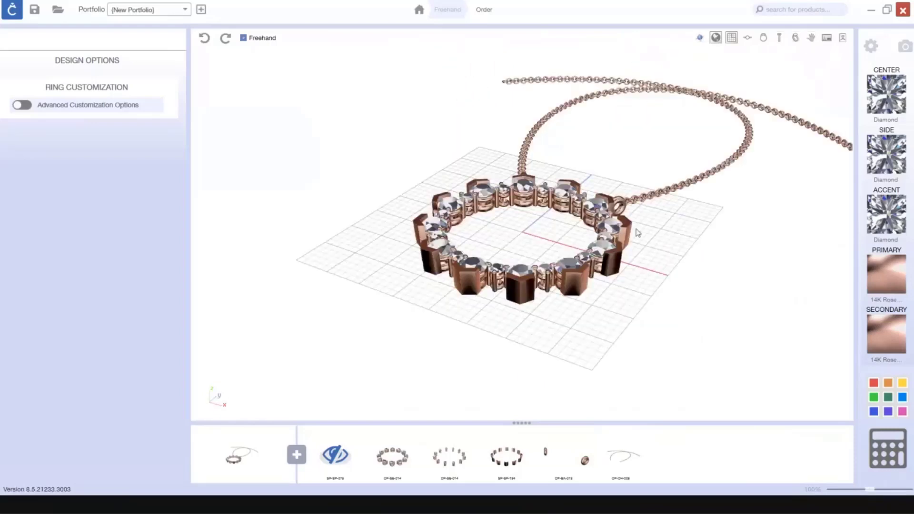
{"action": "mouse_move", "coordinate": [638, 233]}
{"action": "right_mouse_down"}
{"action": "mouse_move", "coordinate": [657, 282]}
{"action": "mouse_move", "coordinate": [612, 280]}
{"action": "right_mouse_up"}
{"action": "scroll", "coordinate": [638, 284], "scroll_direction": "down", "scroll_amount": 4}
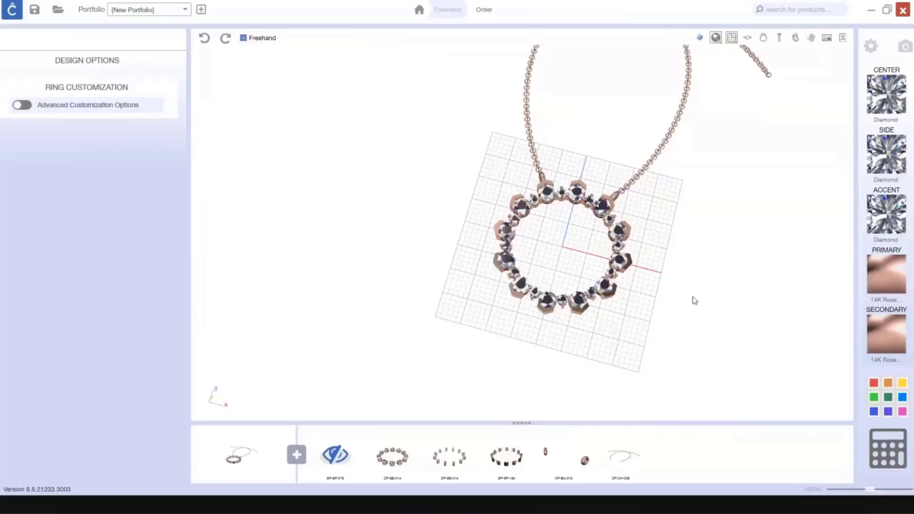